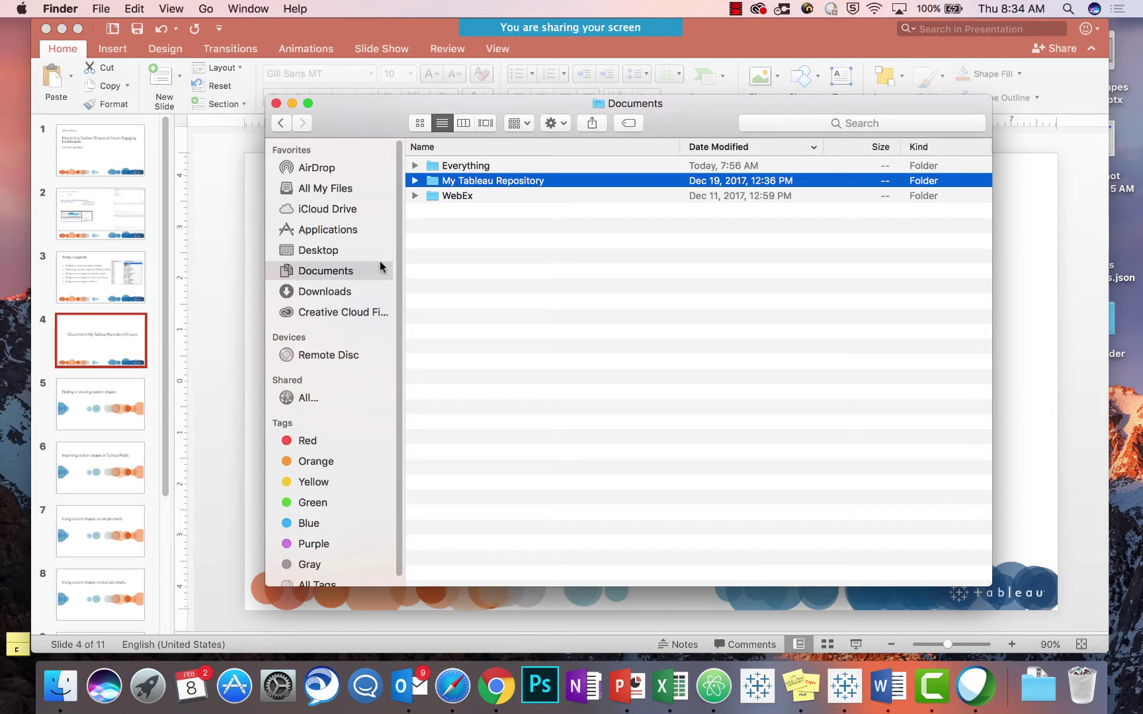
Expand the My Tableau Repository folder in Documents and its Shapes subfolder
left_click(414, 180)
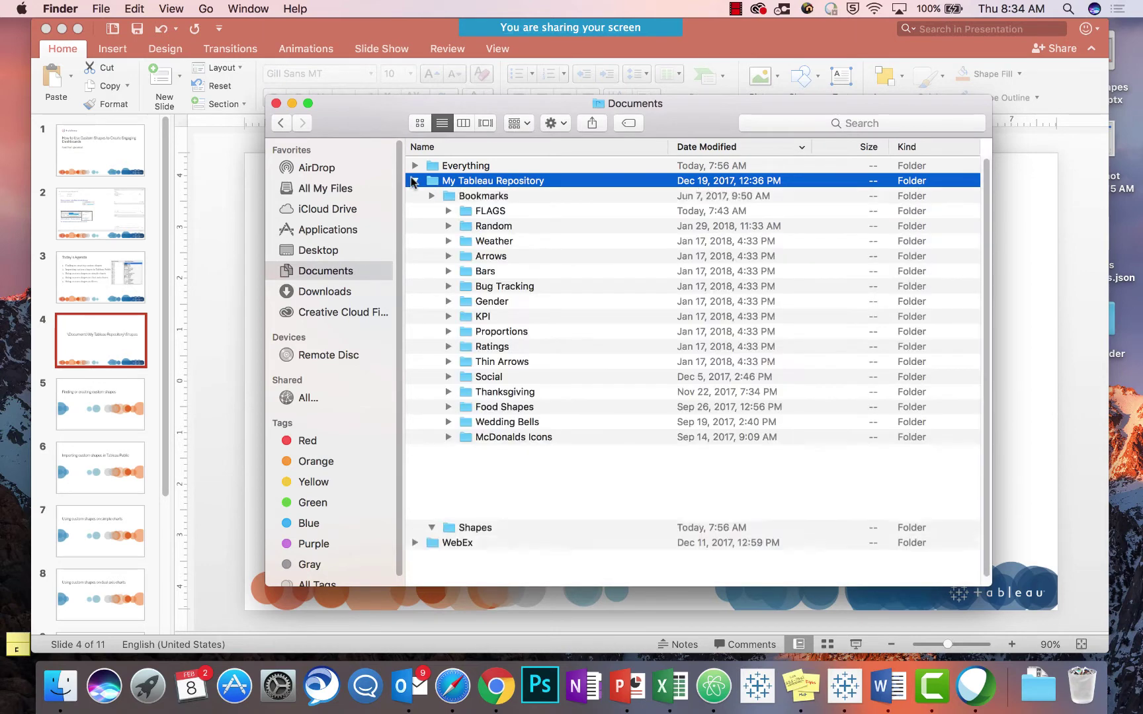
left_click(431, 196)
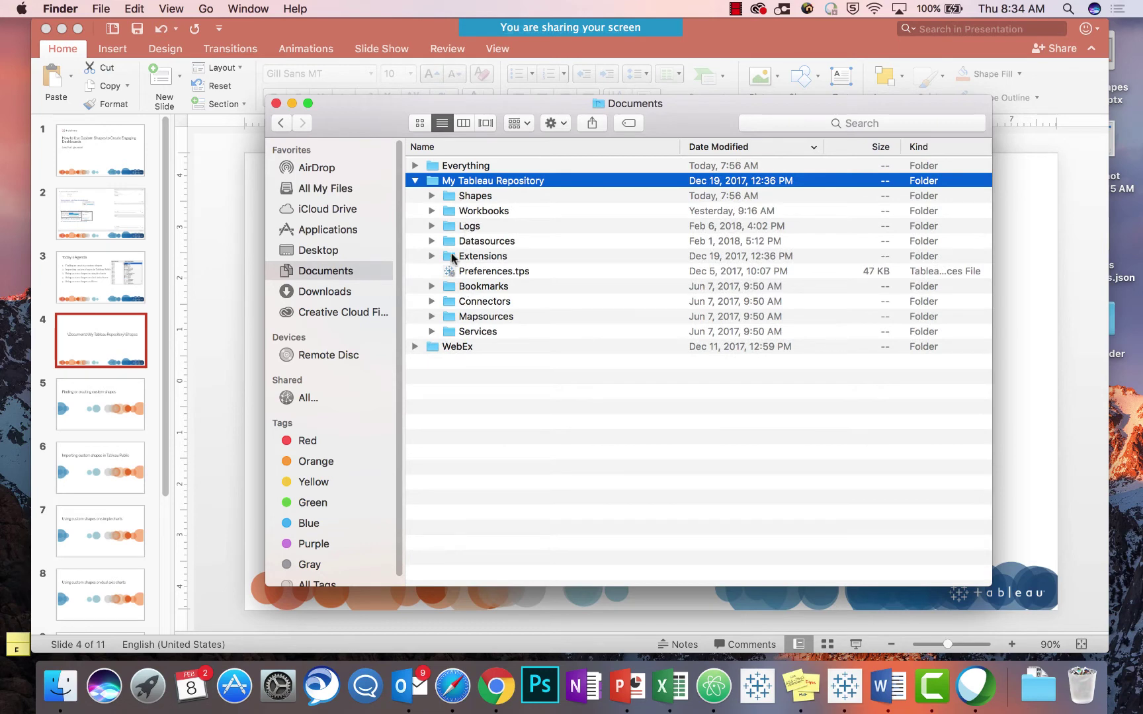
left_click(435, 198)
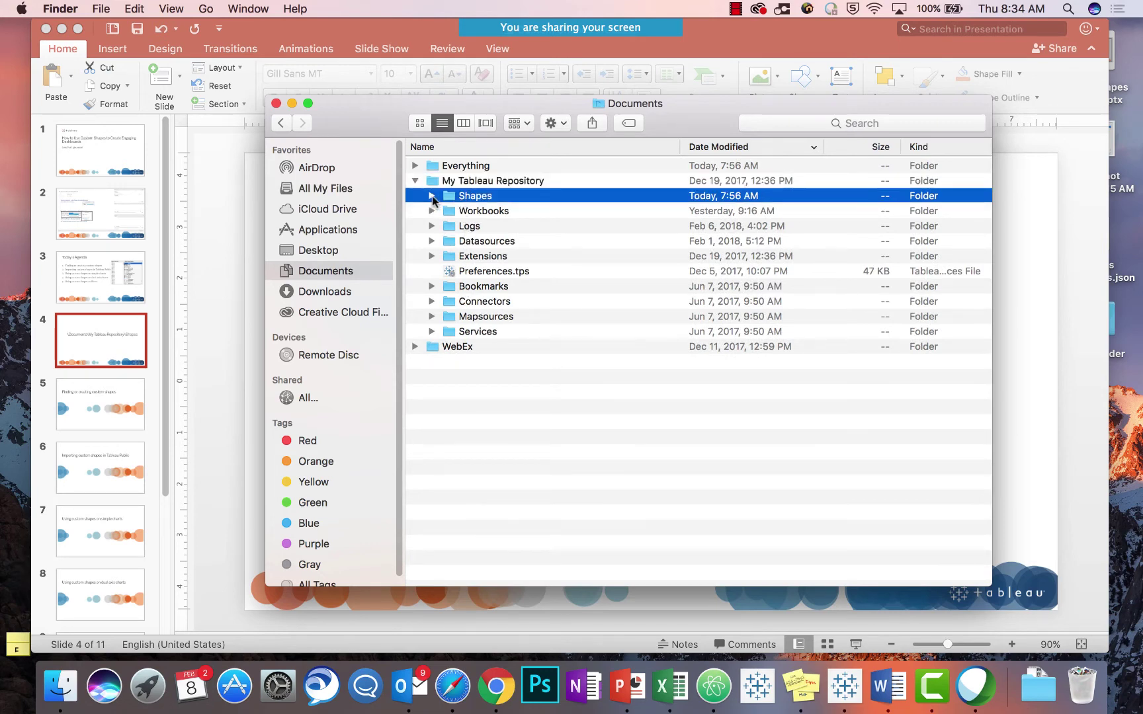
left_click(431, 196)
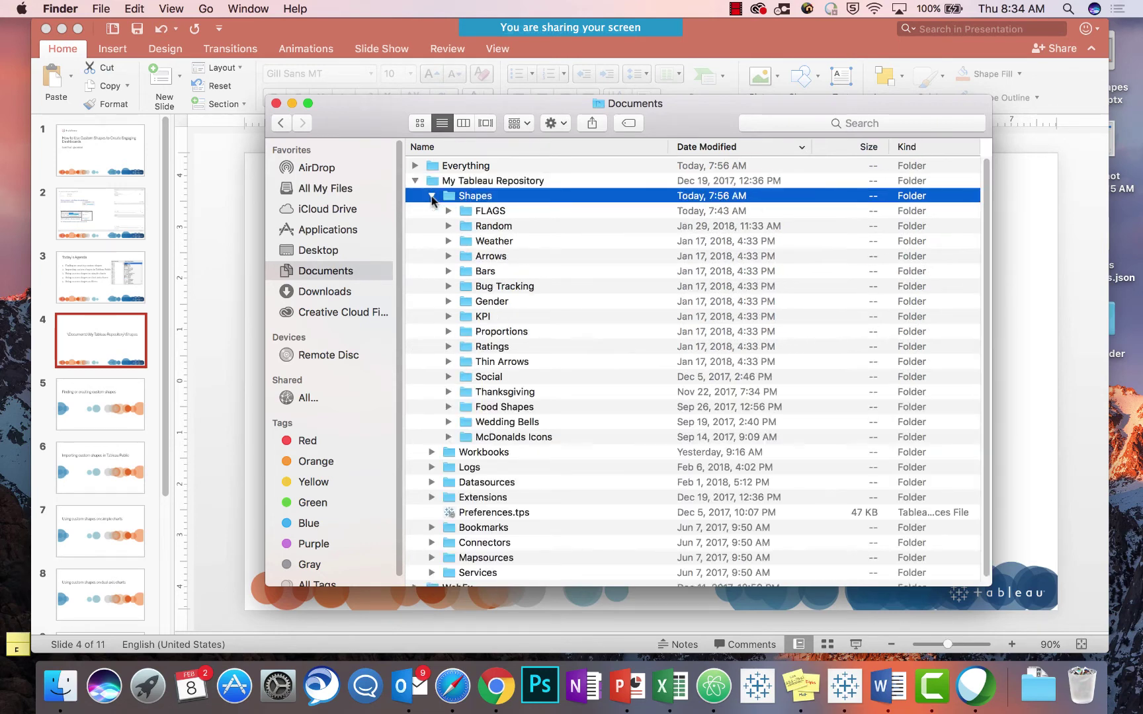
Look through the shape set folders inside Shapes, such as McDonalds Icons, Wedding Bells, Proportions, KPI and FLAGS
left_click(485, 211)
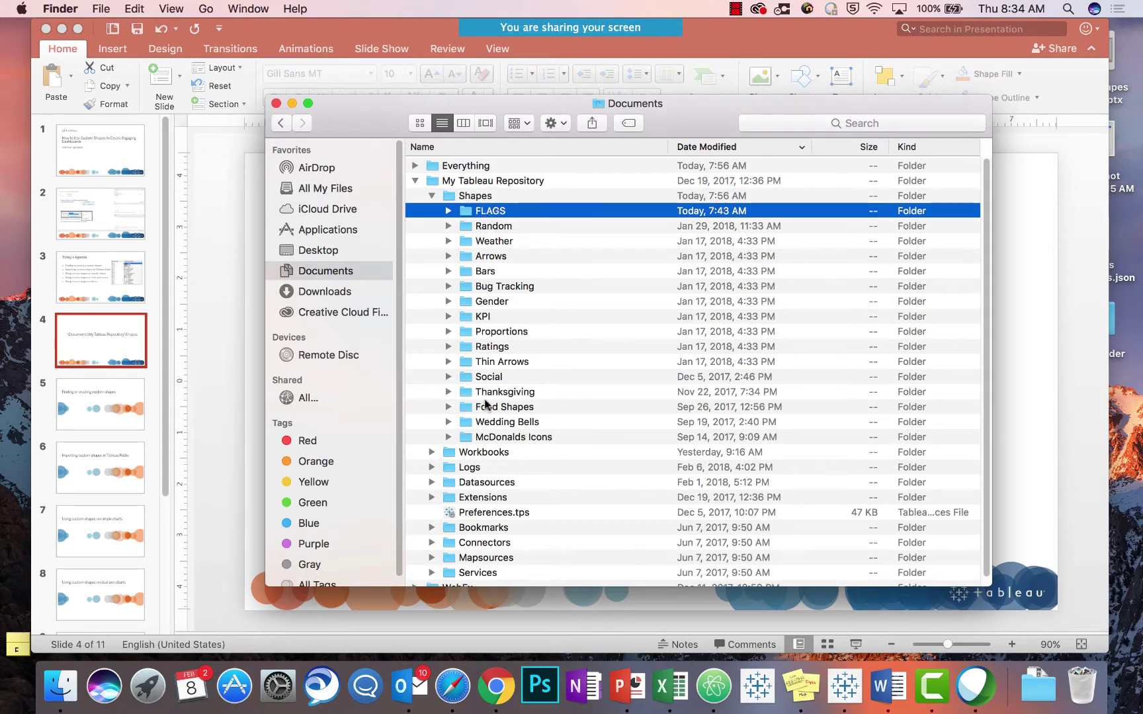
left_click(486, 438)
left_click(486, 421)
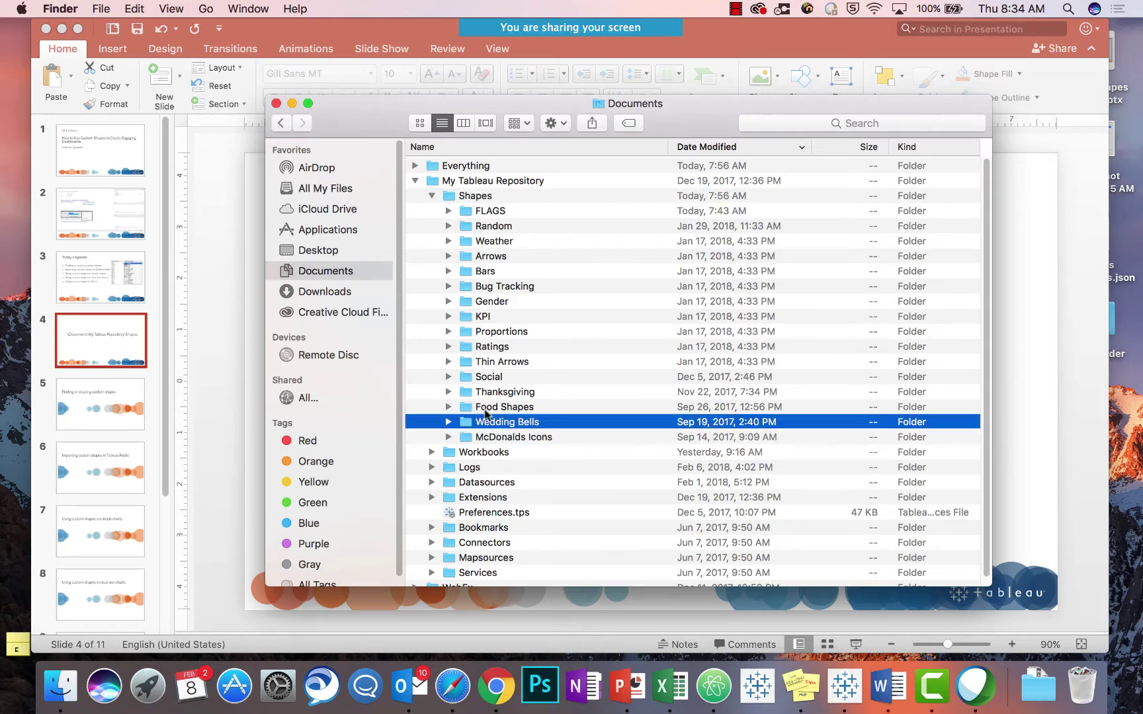
left_click(486, 338)
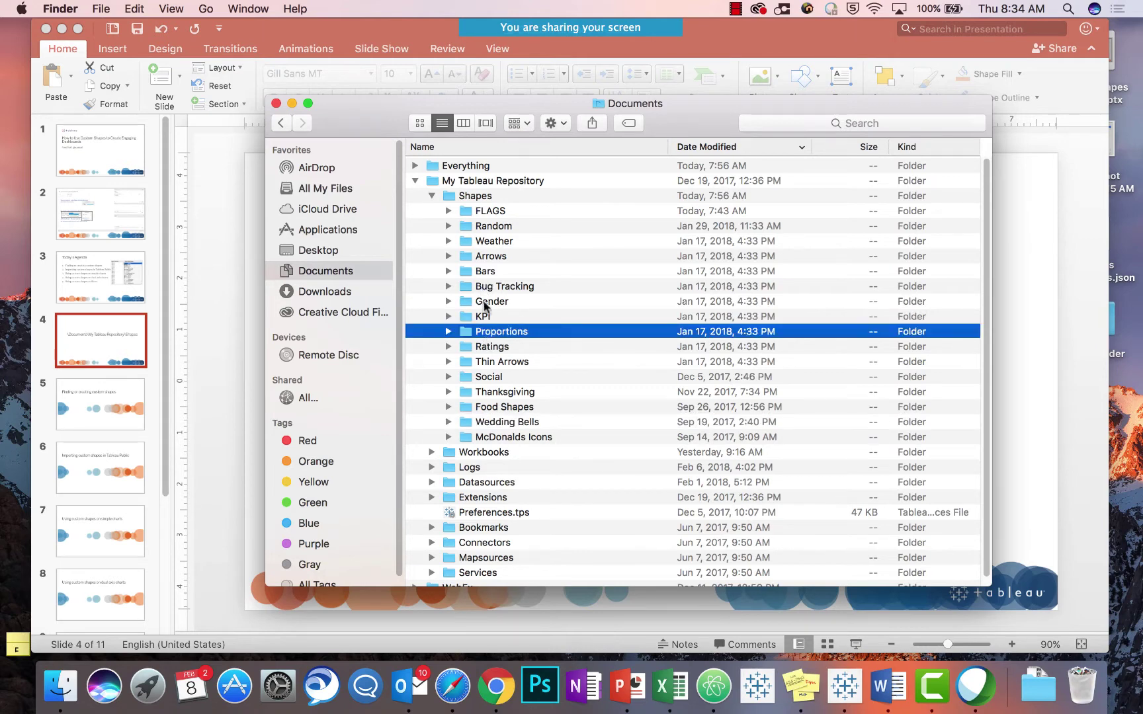
left_click(485, 315)
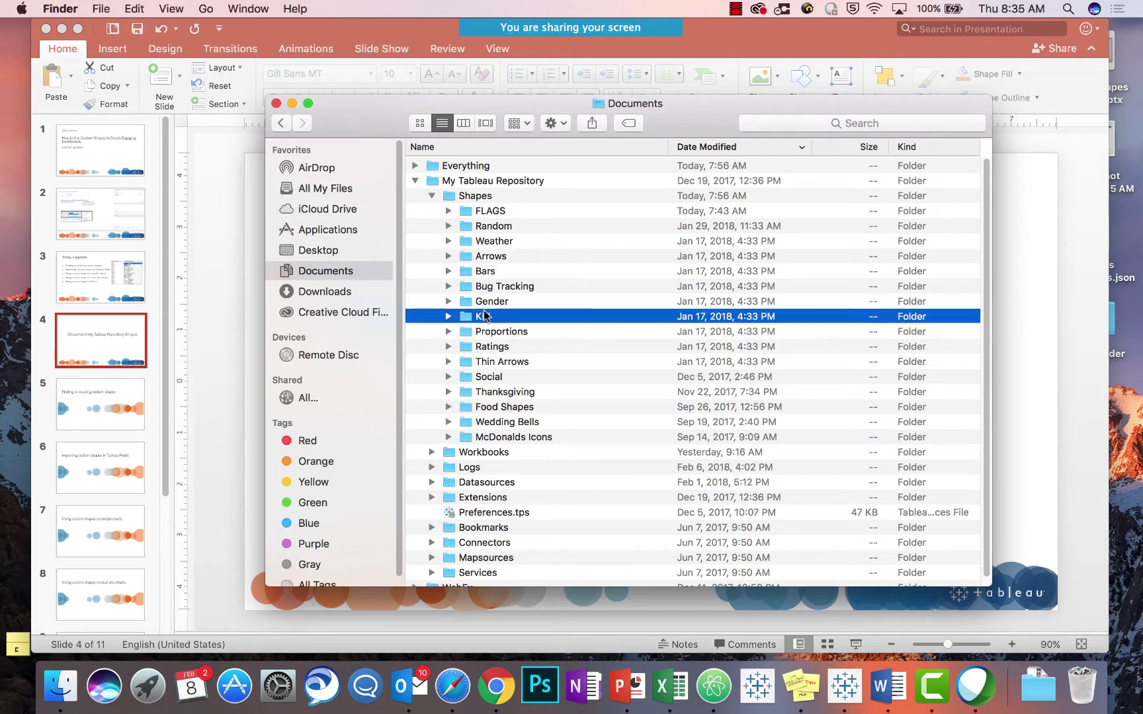
left_click(490, 212)
left_click(486, 291)
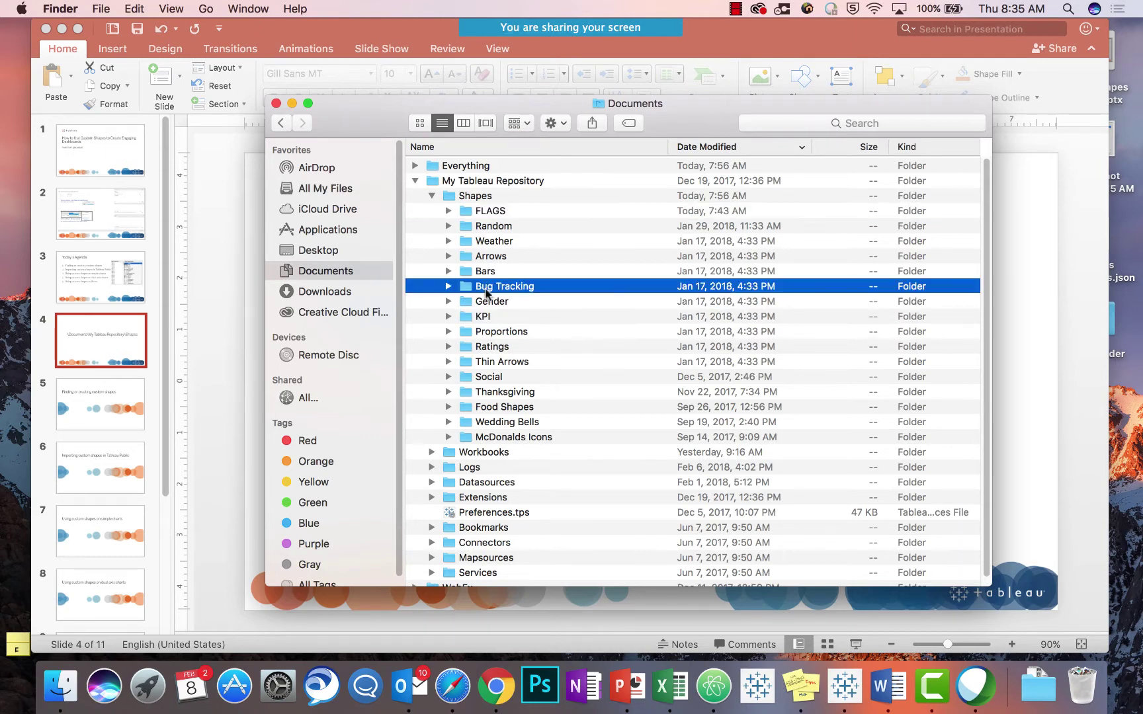
left_click(488, 212)
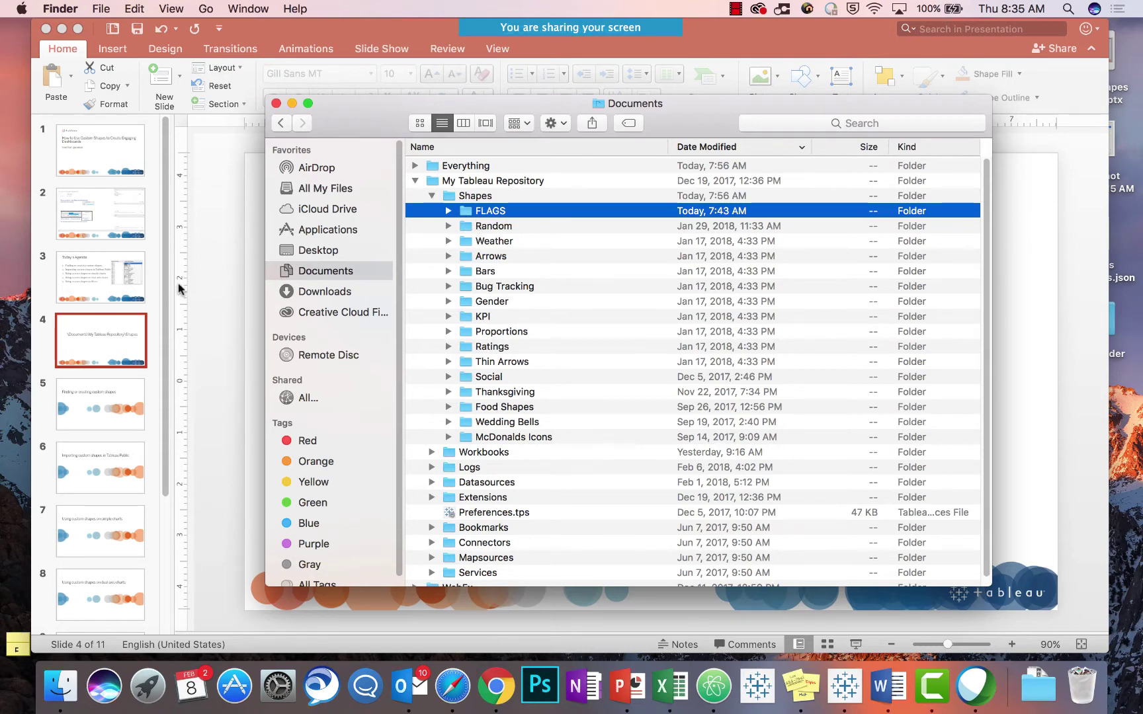
Switch to PowerPoint and show slide 5, "Finding or creating custom shapes"
left_click(119, 392)
left_click(121, 393)
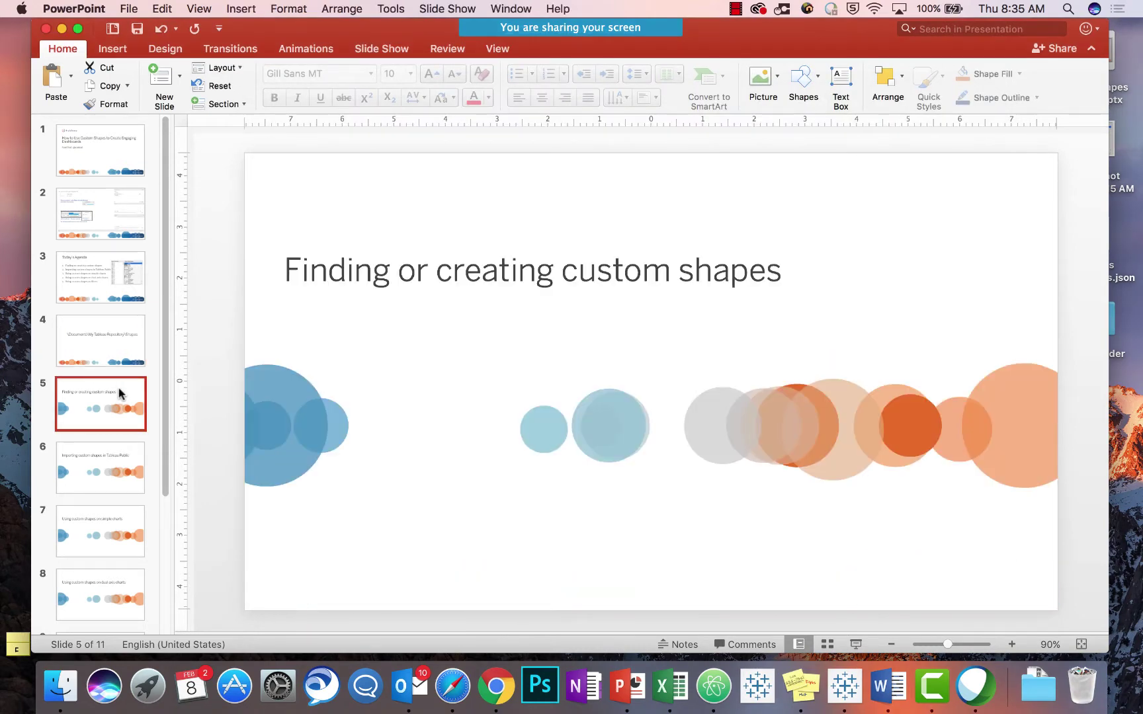
Switch to Chrome with the Iconfinder World Flag Icons page and enlarge its window to nearly fill the screen
left_click(497, 685)
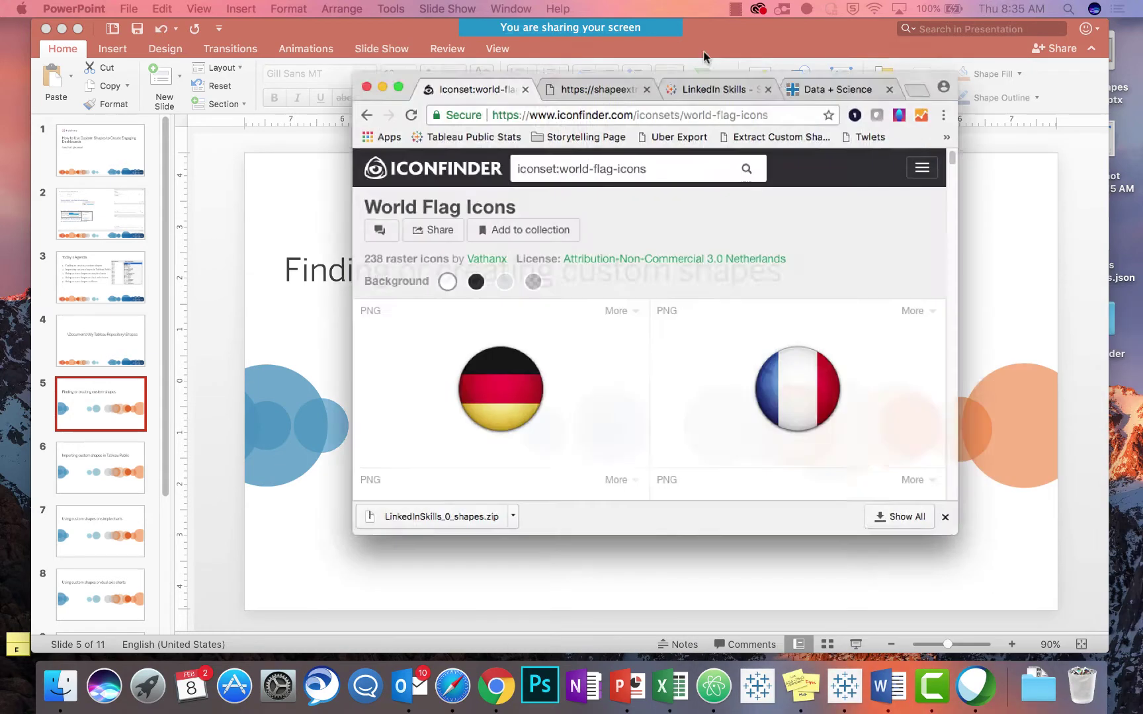
left_click_drag(761, 53, 442, 5)
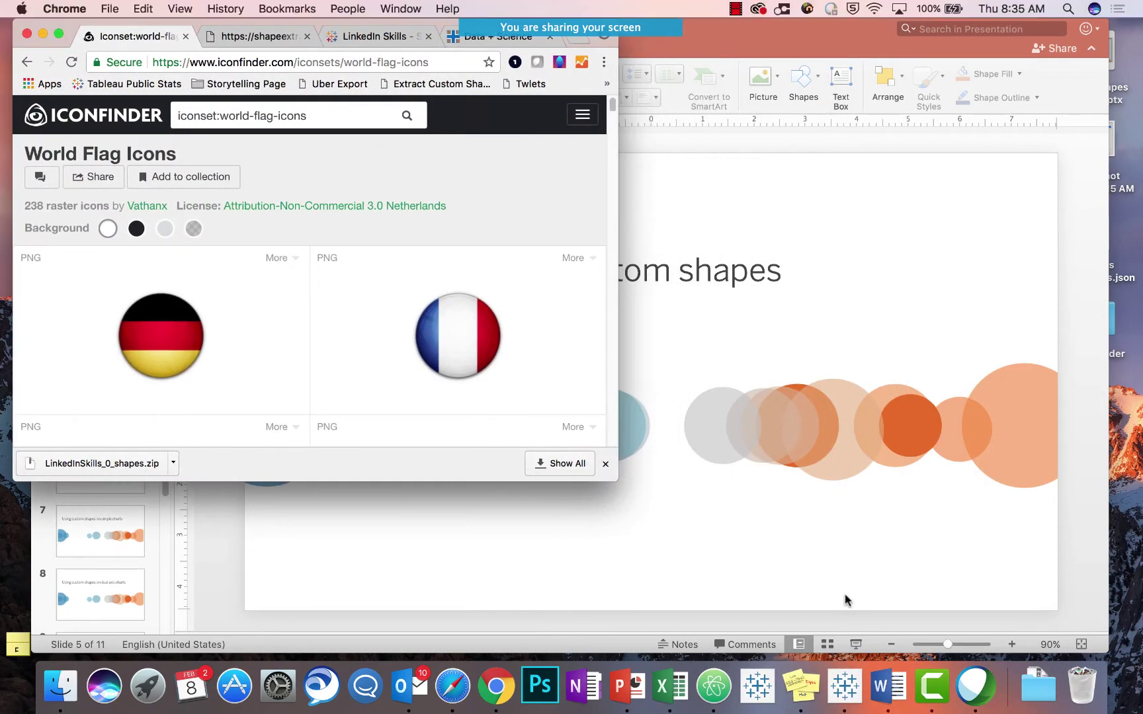
left_click_drag(615, 476, 1134, 632)
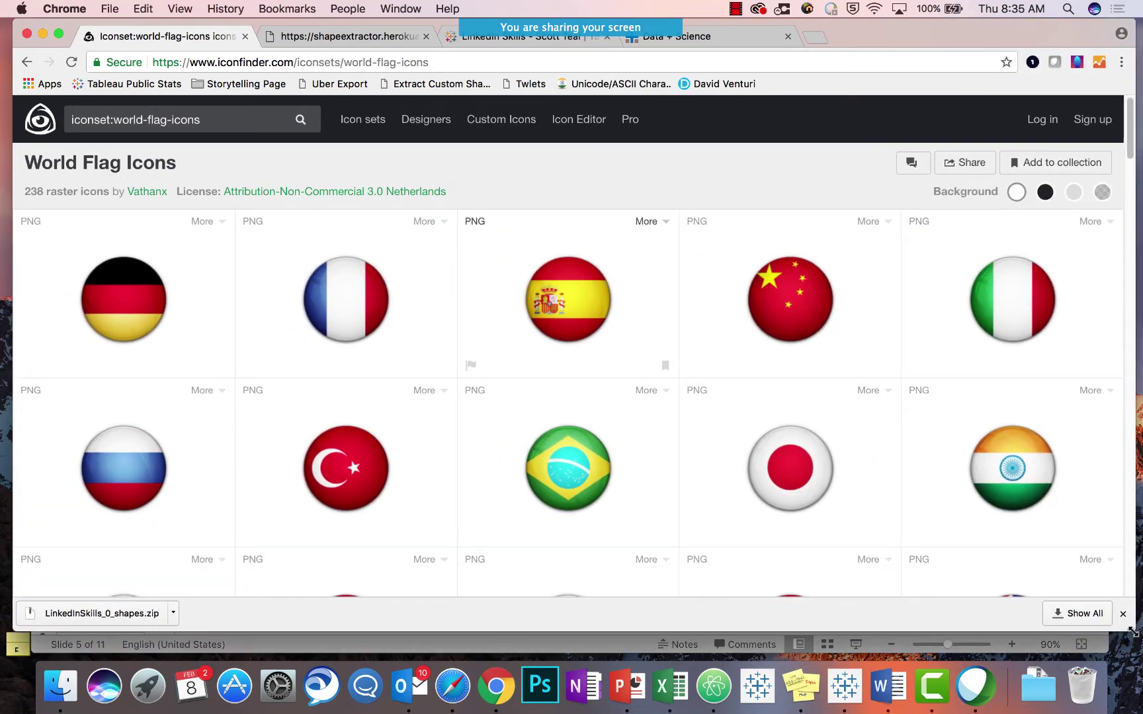
Examine the World Flag Icons page, including its web address, the flag images and the author and license line
left_click(327, 63)
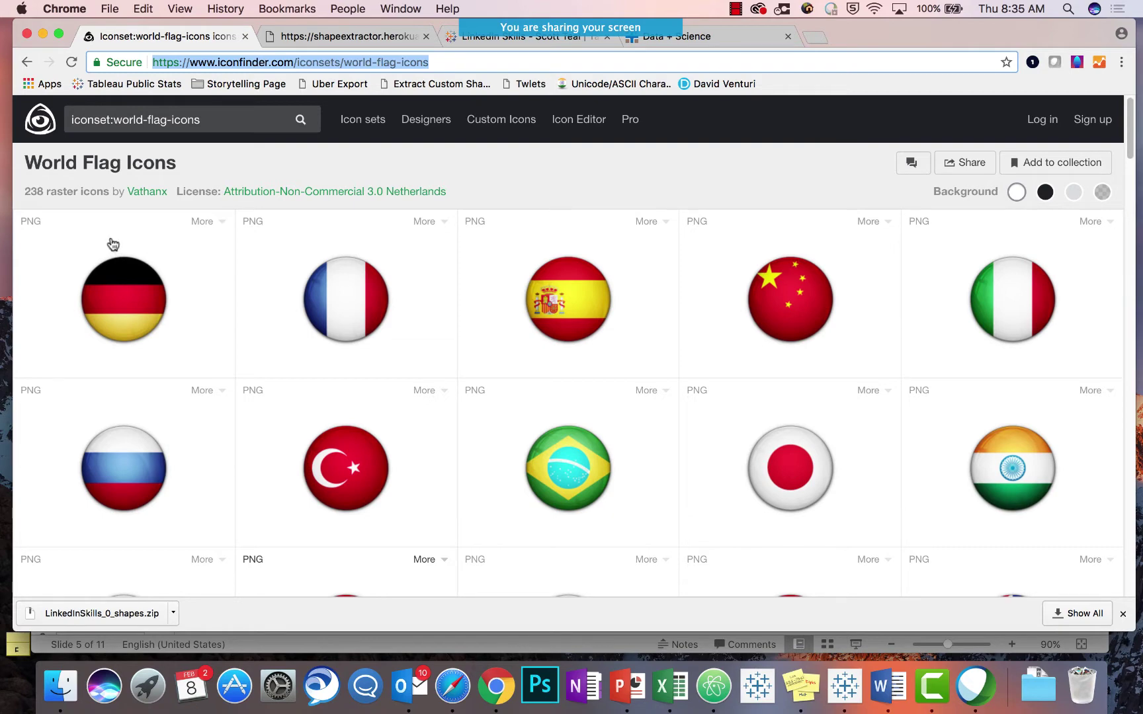
scroll(267, 322, "down", 5)
scroll(267, 322, "down", 3)
scroll(267, 322, "down", 3)
scroll(267, 322, "up", 15)
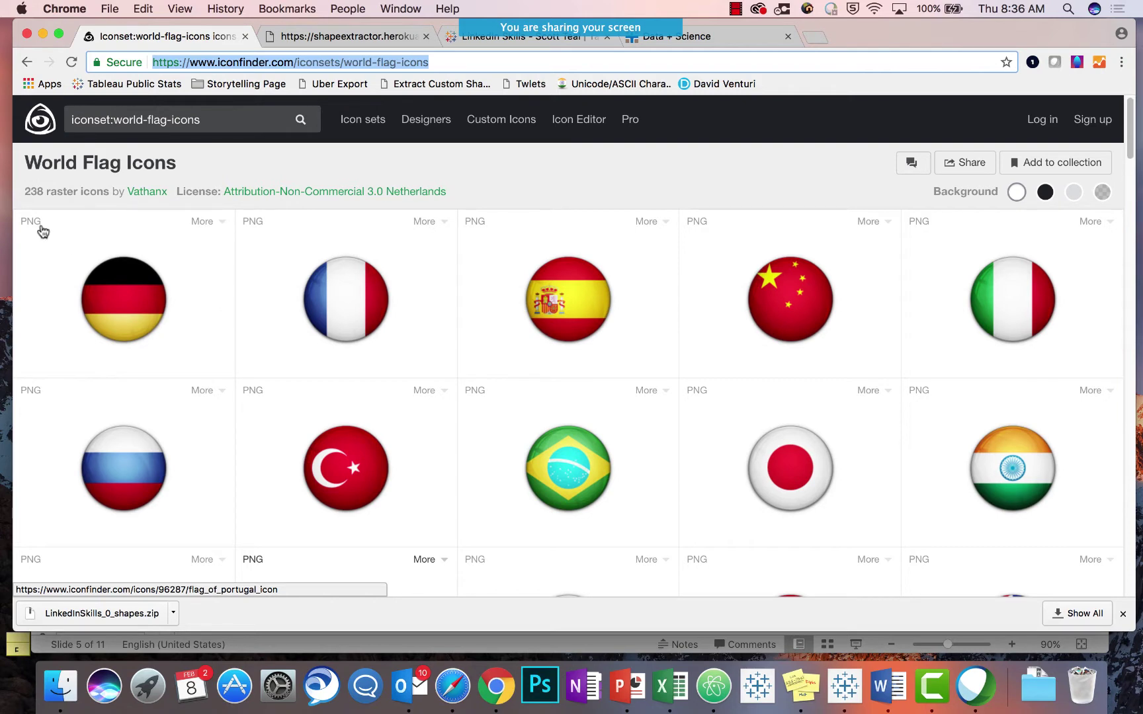
left_click_drag(526, 199, 23, 192)
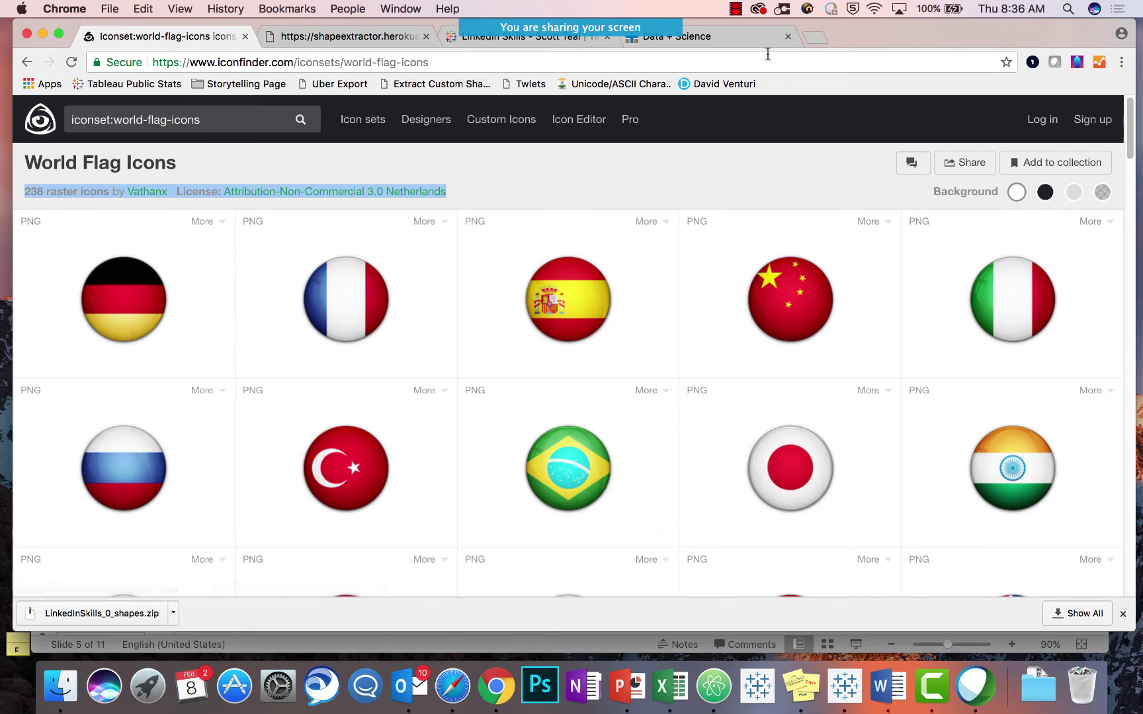
Open the Tableau Public site in a new tab and go to the Sample Data section of its resources
left_click(815, 37)
type("public")
key("Return")
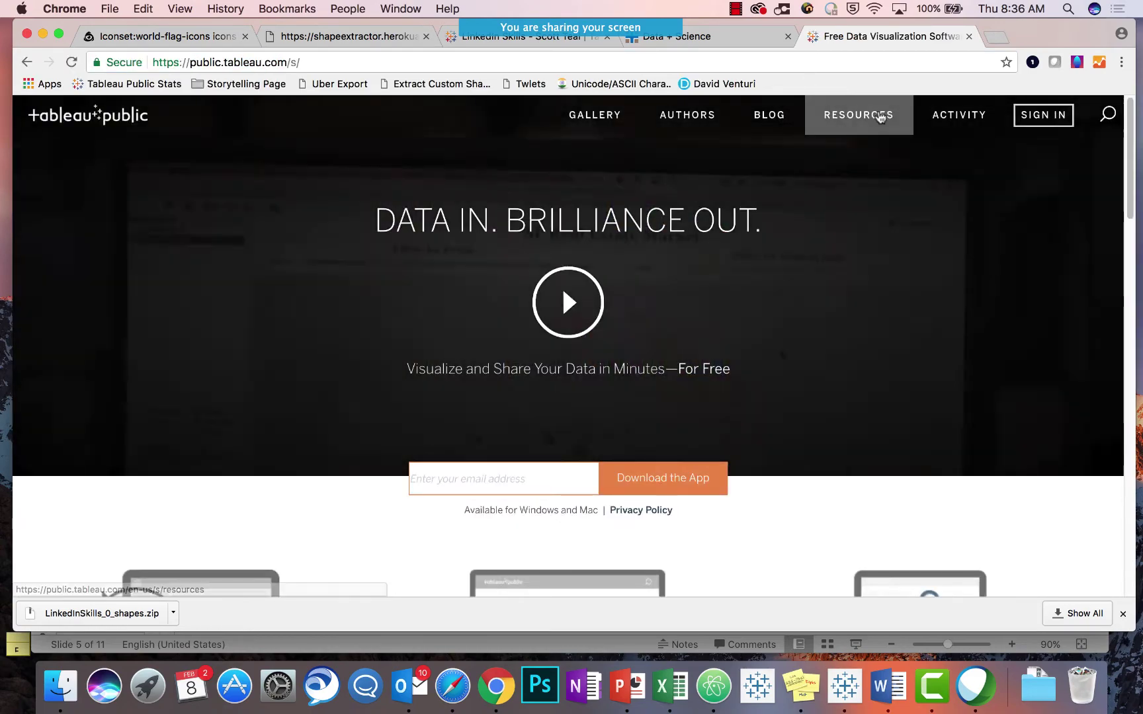
left_click(880, 117)
left_click(402, 245)
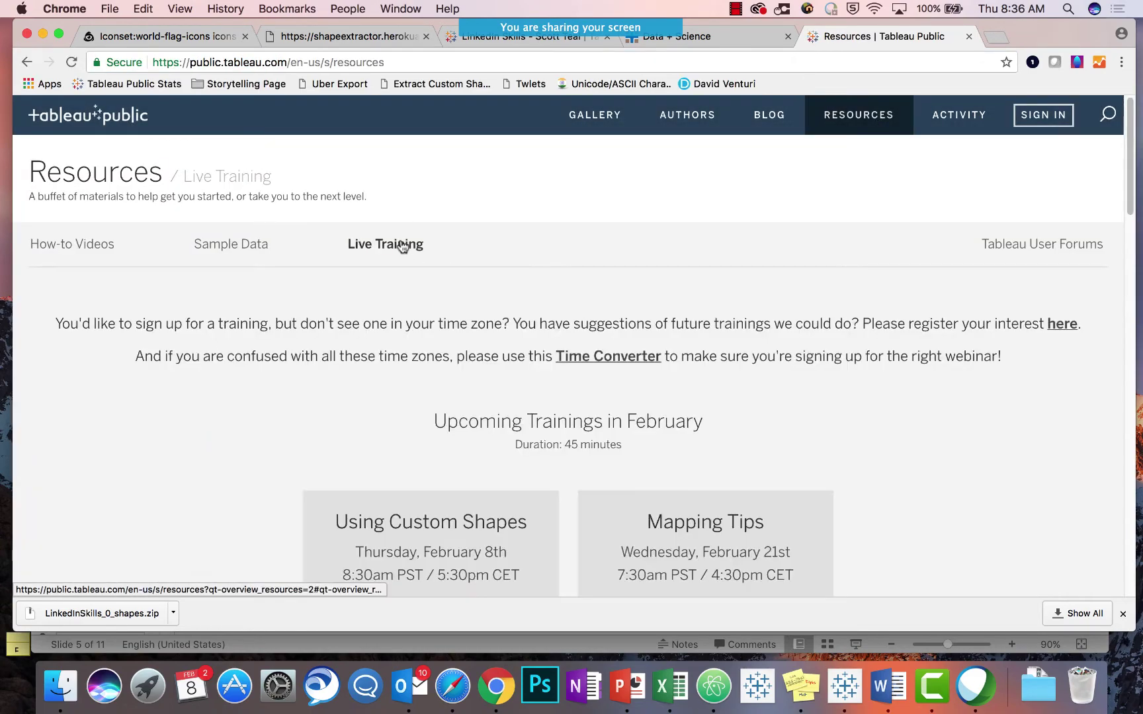
left_click(246, 244)
scroll(278, 434, "down", 10)
Find "olympi" on the page and copy the link address of the Summer Olympics Medalist Dataset
key("super+f")
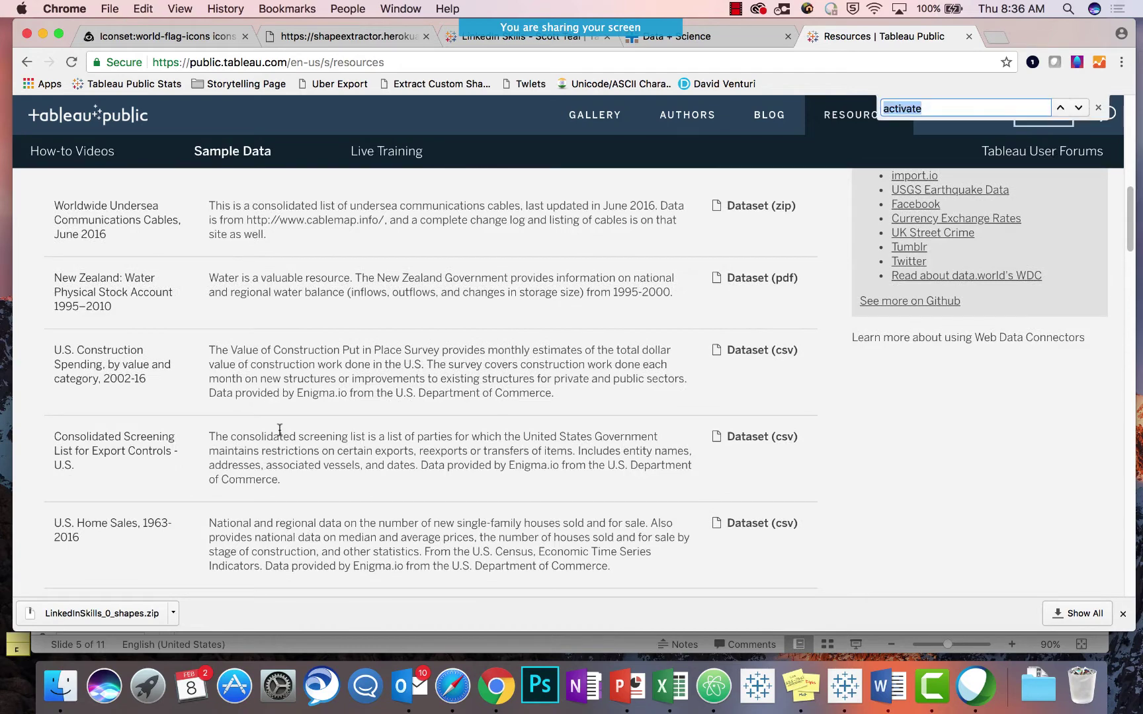
type("olympi")
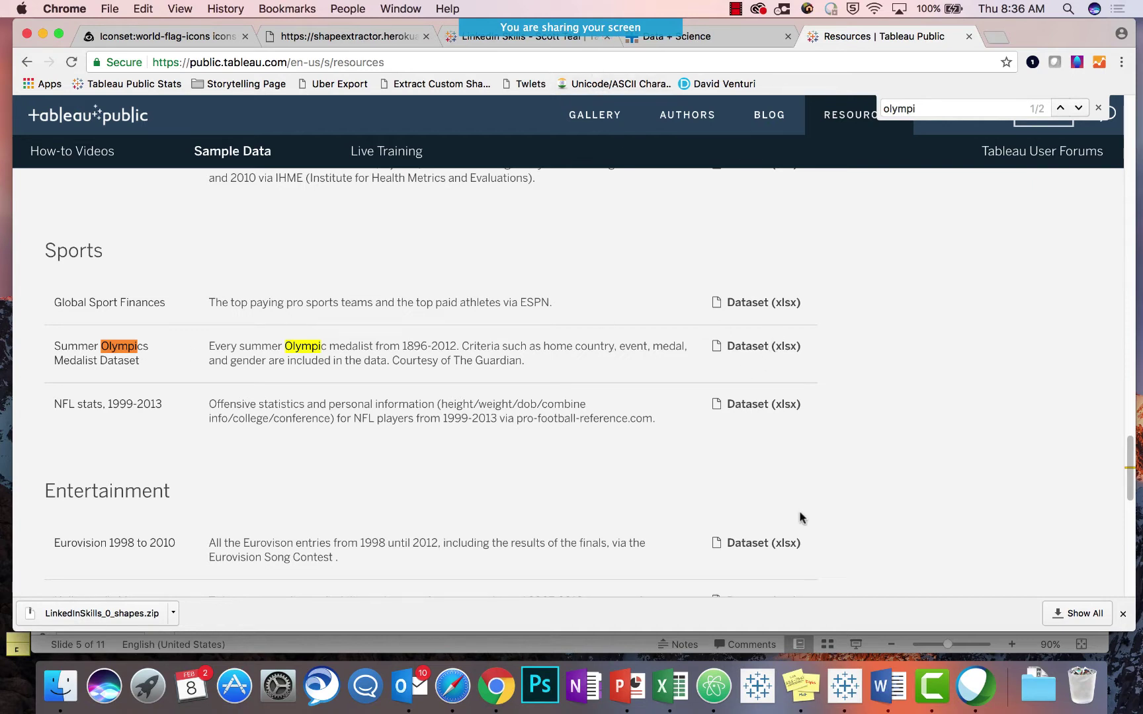
right_click(764, 347)
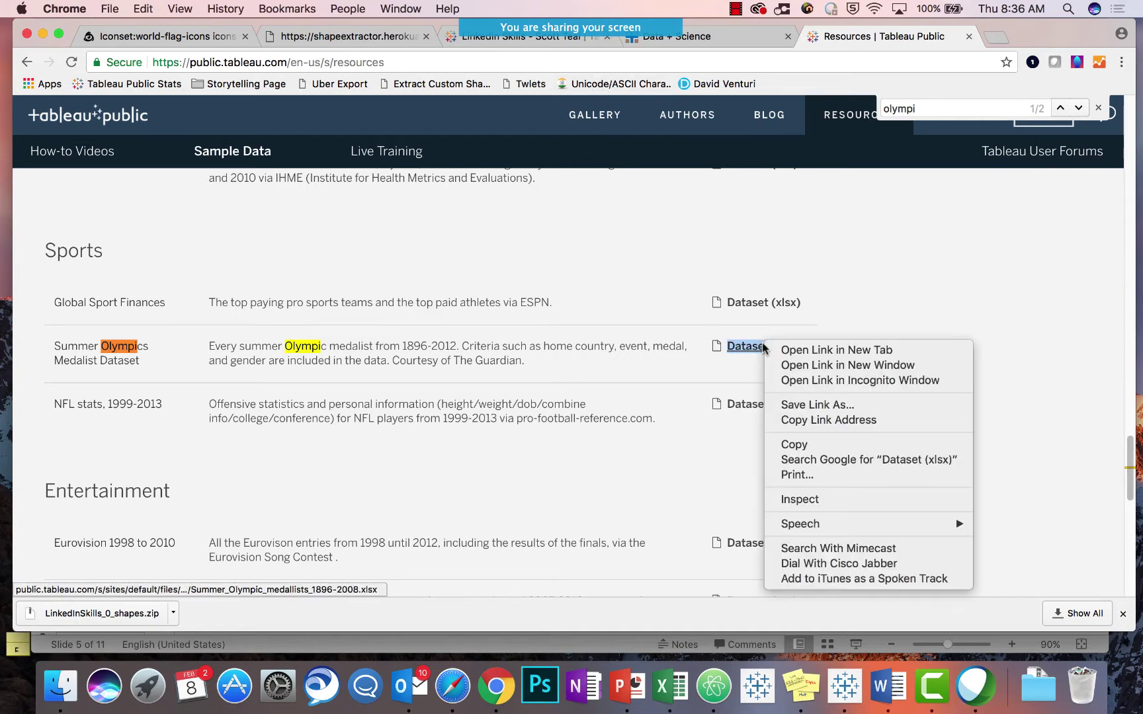
left_click(790, 444)
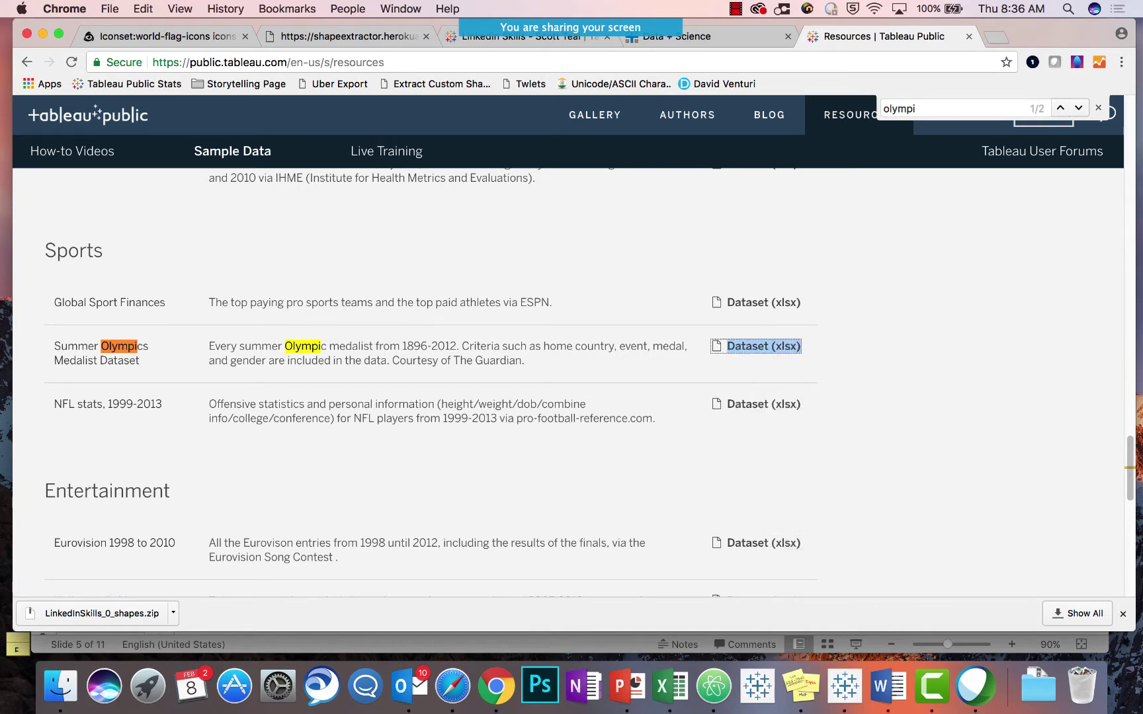
right_click(735, 347)
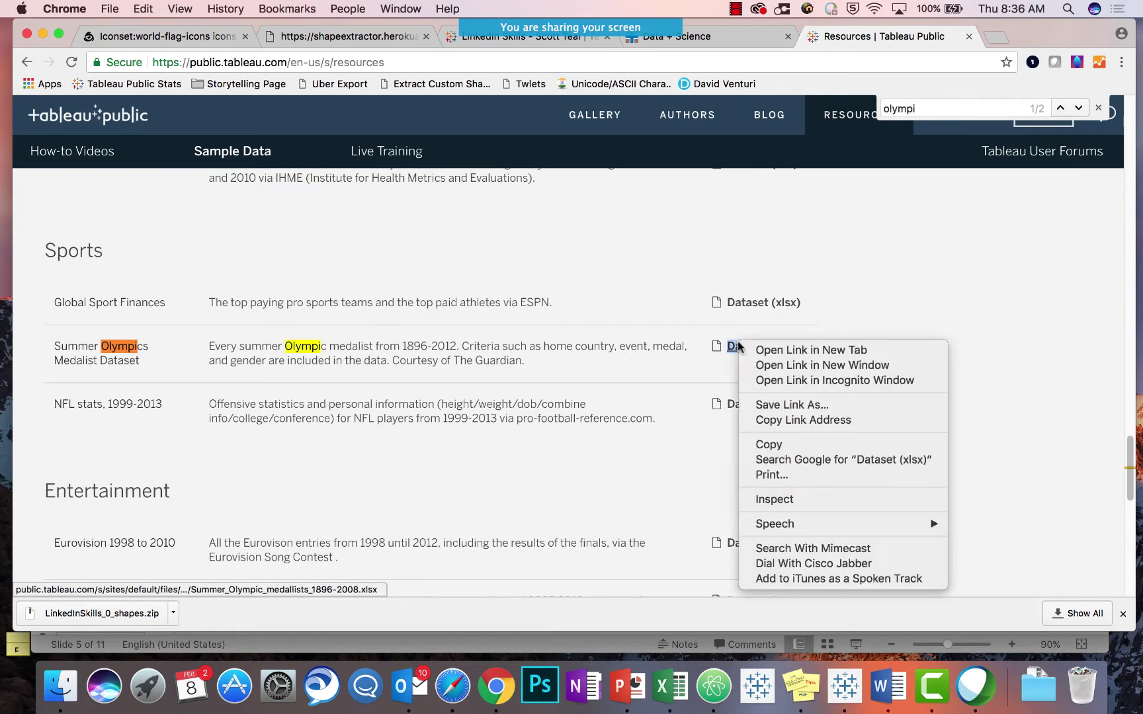
left_click(794, 420)
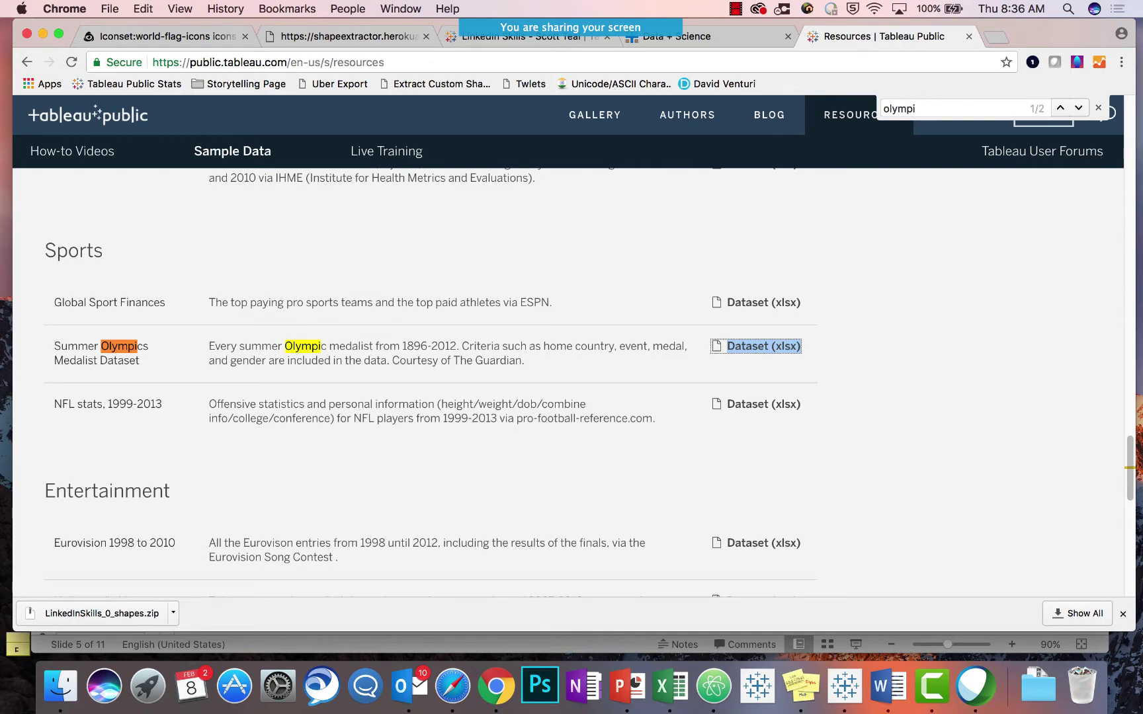
Close the Tableau Public resources tab and browse further down the World Flag Icons collection on Iconfinder
left_click(926, 436)
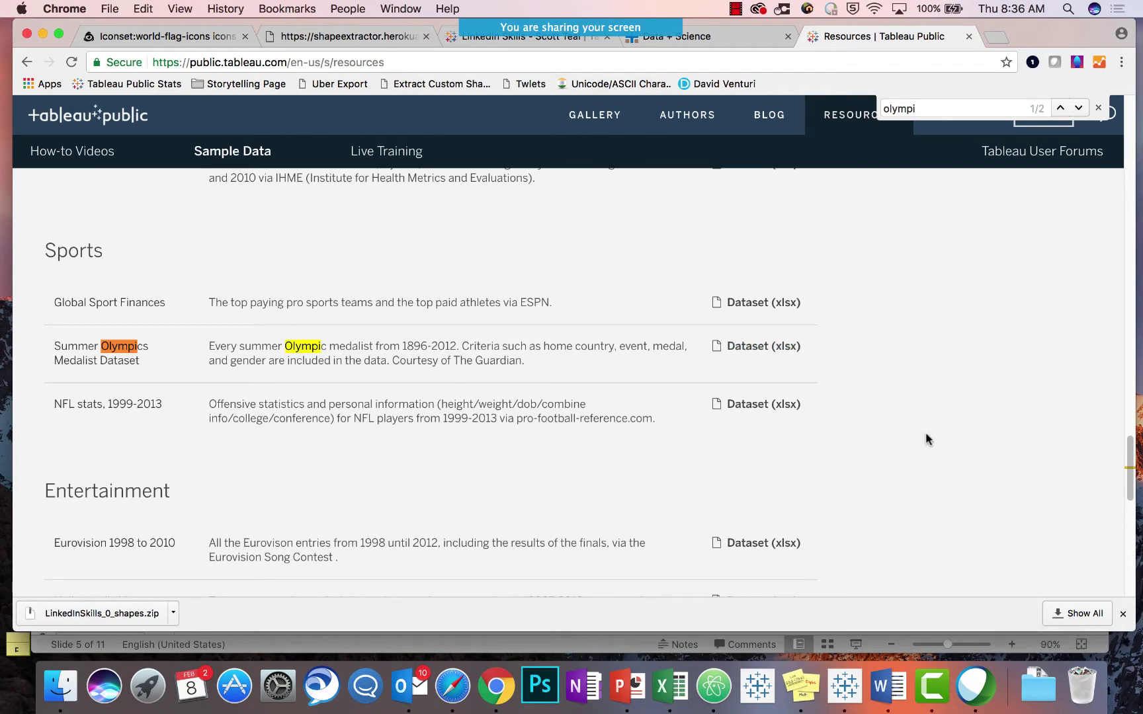
left_click(969, 37)
left_click(212, 38)
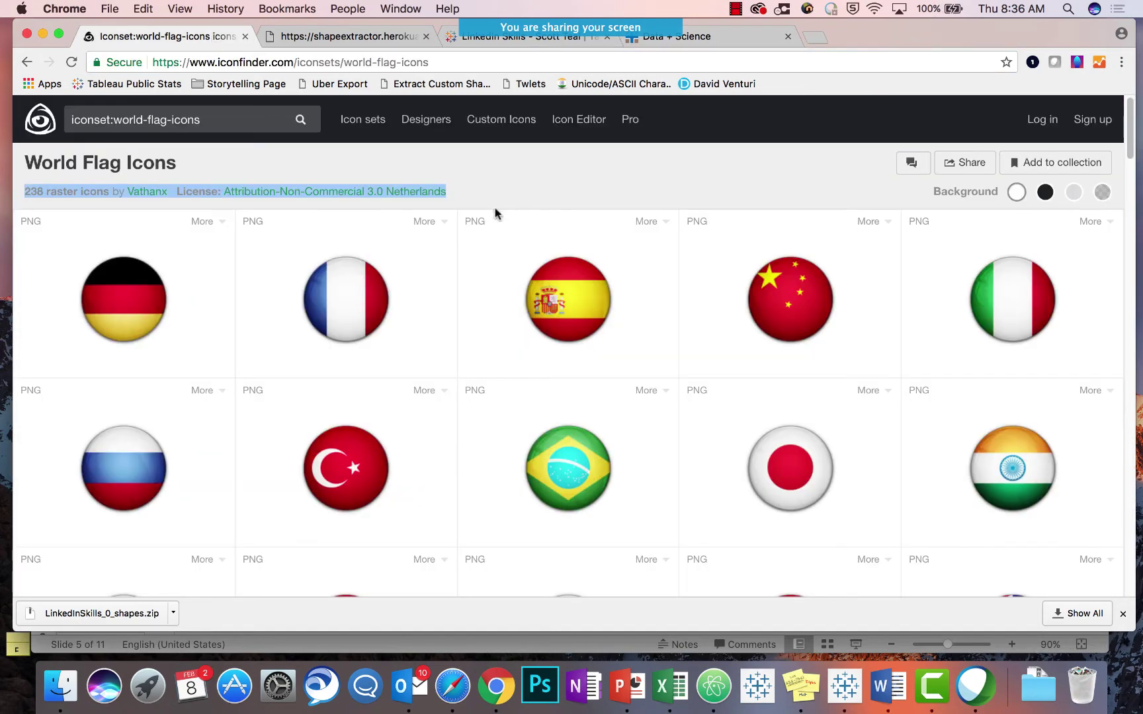
left_click(539, 184)
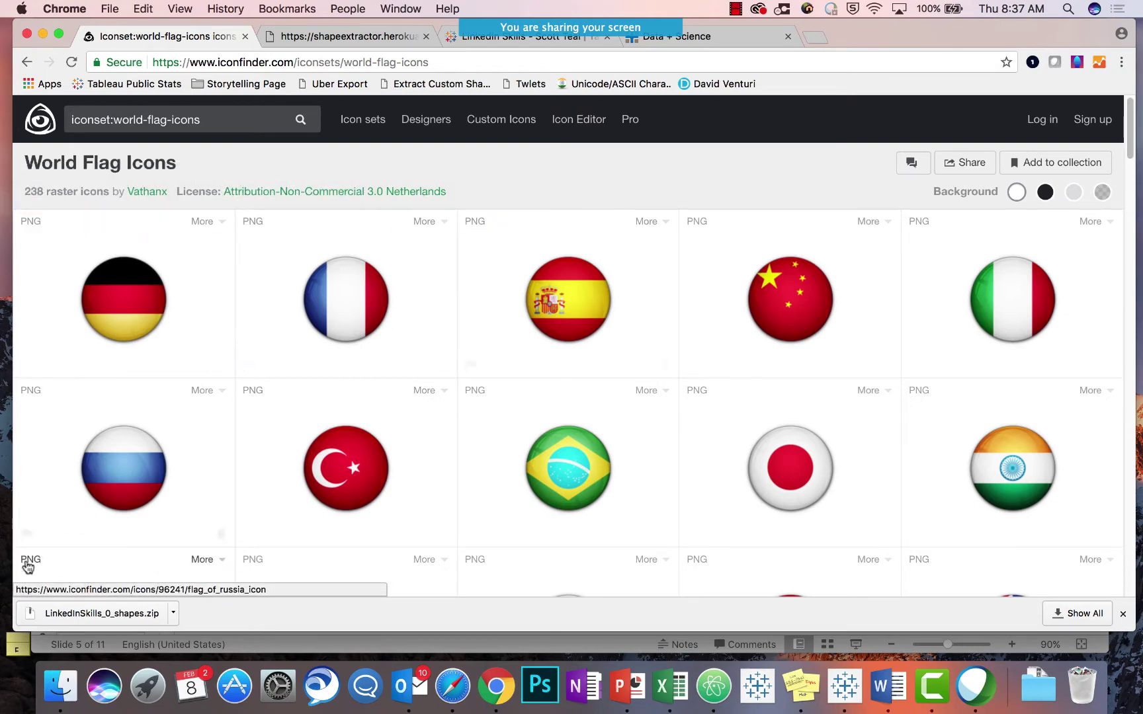
scroll(400, 311, "down", 3)
scroll(401, 310, "down", 20)
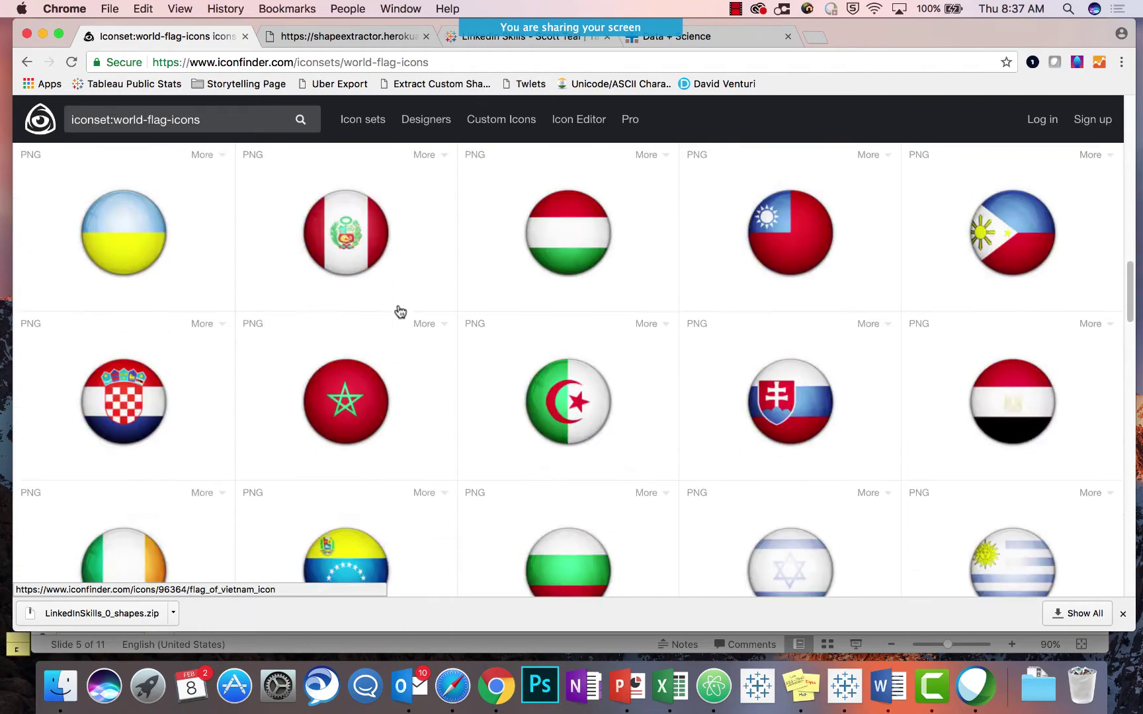
scroll(400, 311, "down", 10)
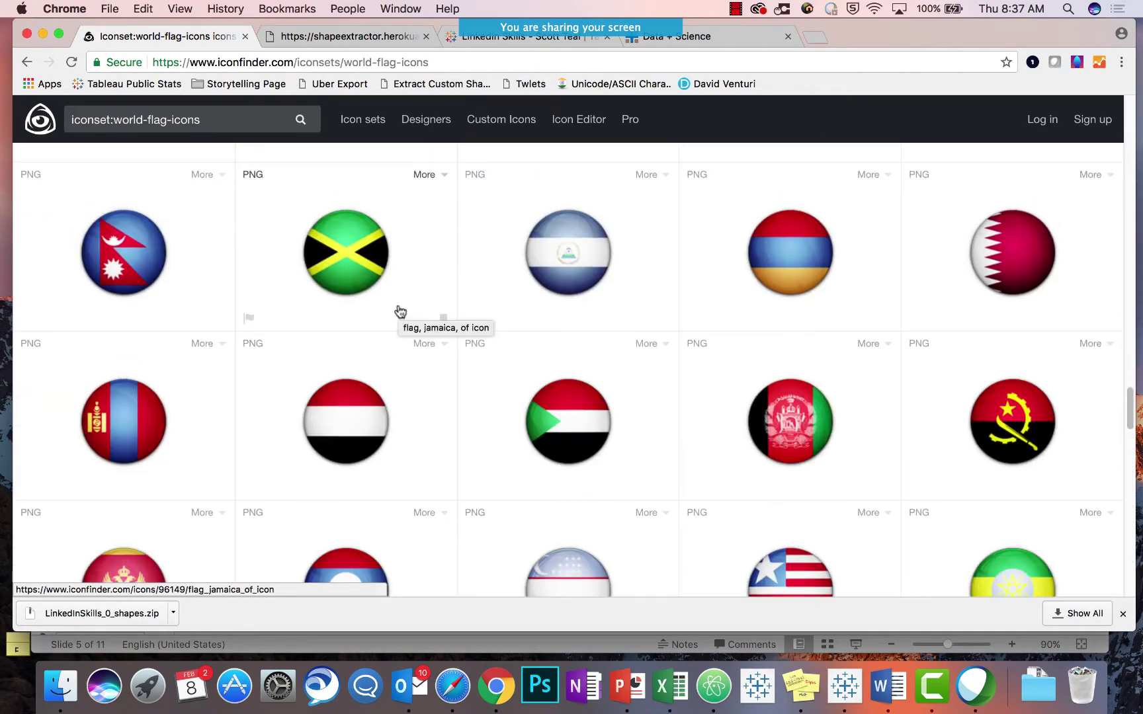
Switch to Finder, collapse My Tableau Repository, and expand the Flags from Web folder in Downloads
left_click(69, 690)
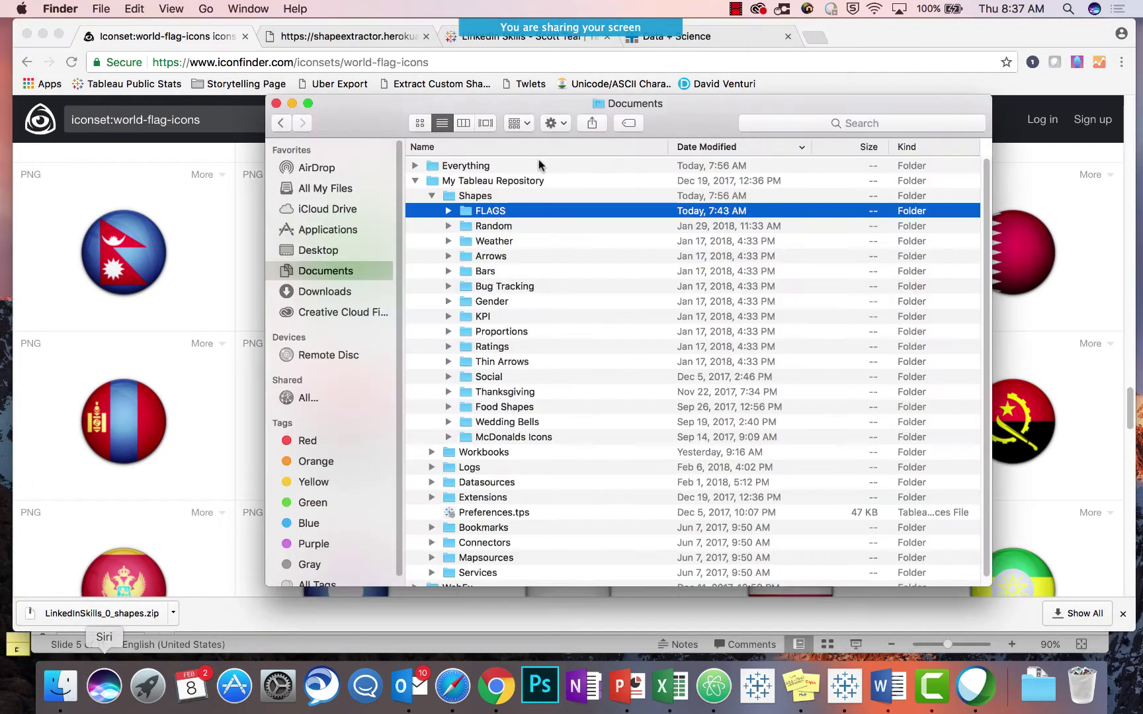
left_click(415, 180)
left_click(324, 291)
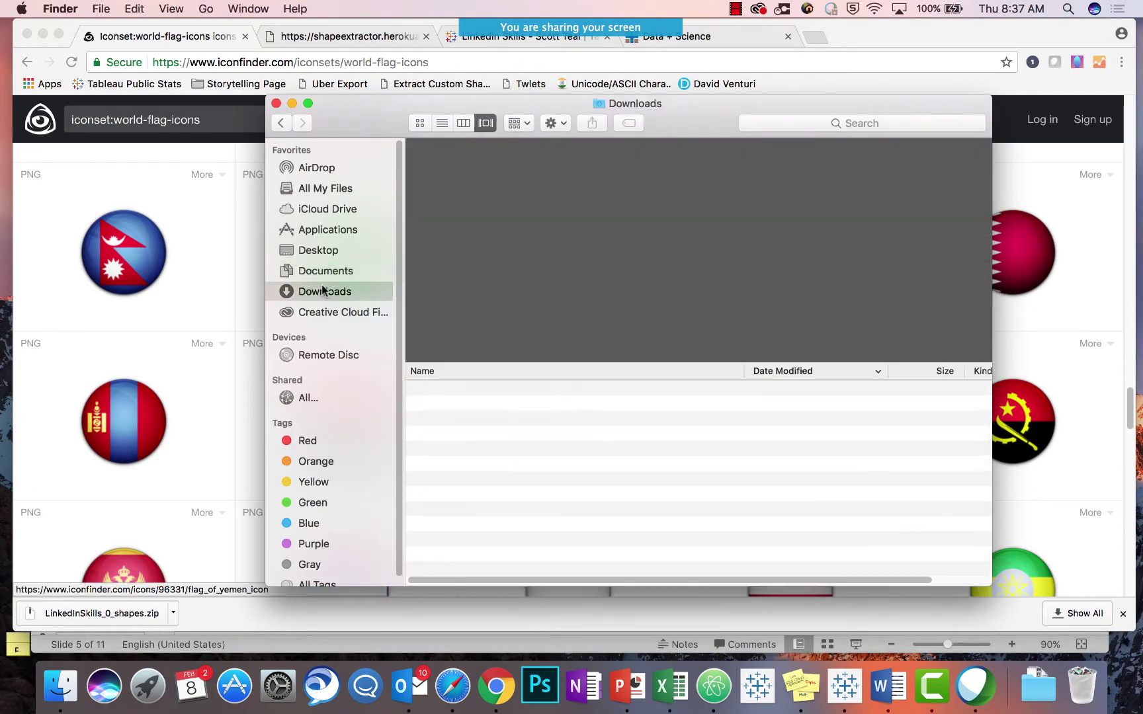
left_click(415, 391)
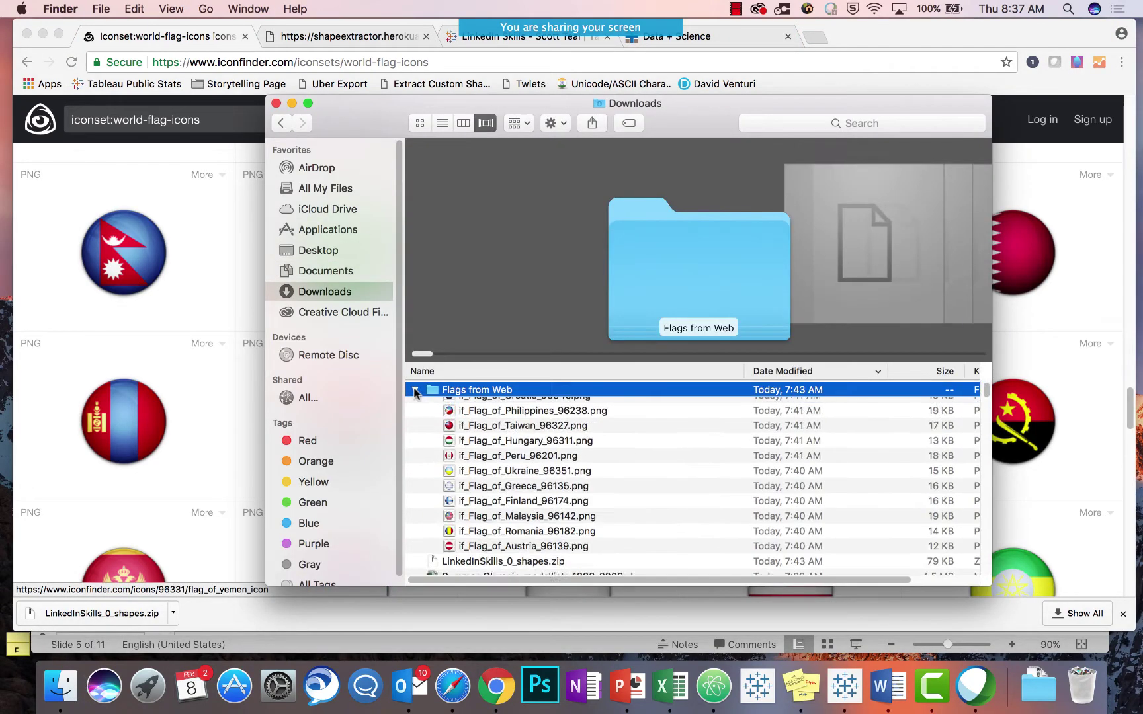
Preview the first few downloaded flag images in the Flags from Web folder, such as Morocco and Croatia
left_click(515, 406)
key("Down")
key("Down")
key("Down")
key("Down")
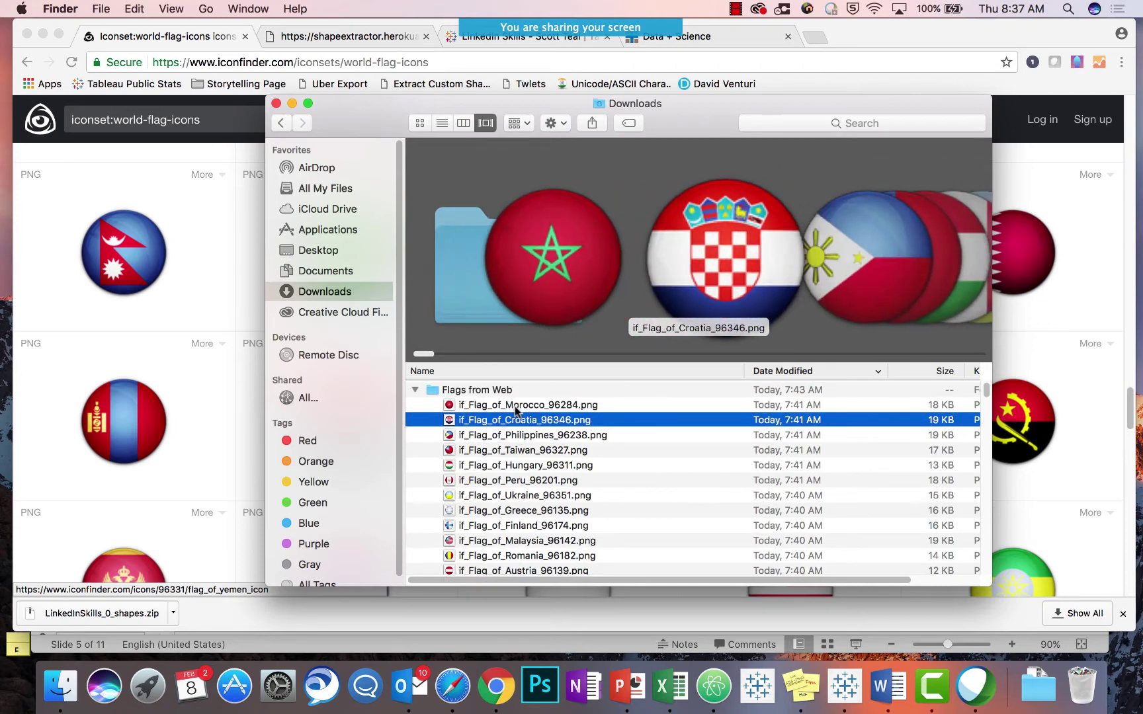
key("Up")
key("Up")
key("Up")
key("Up")
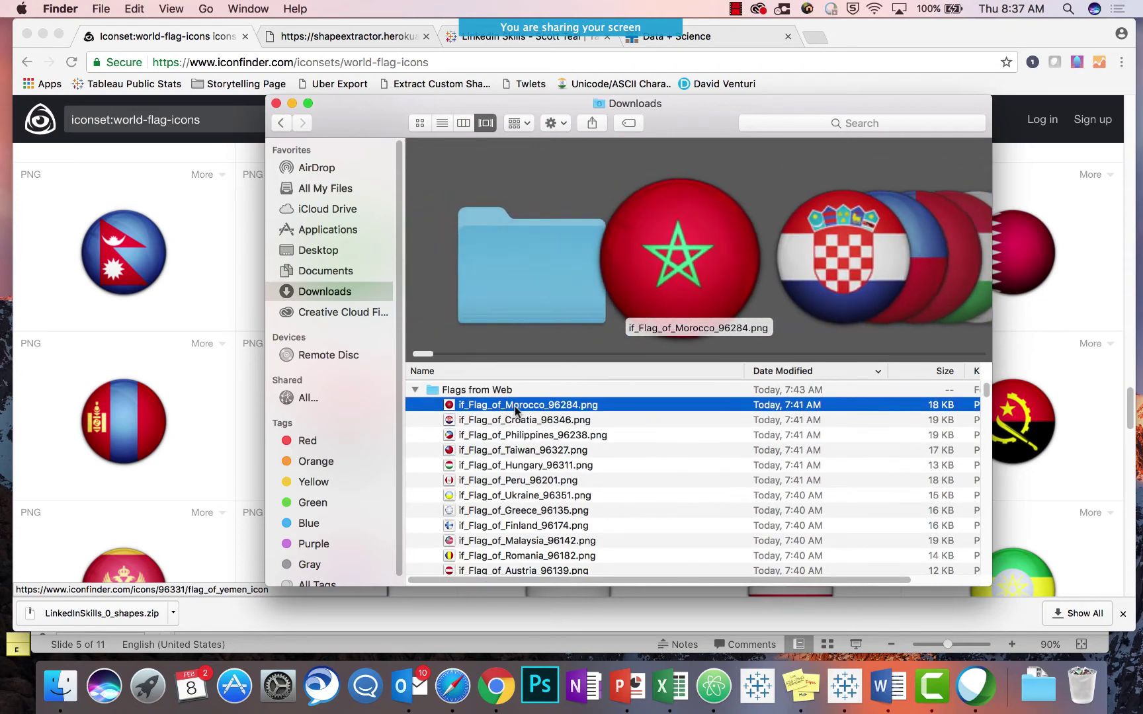
Preview the flag images in the Flags from Web folder one after another, from Croatia through Colombia and Chile
key("Down")
key("Down")
key("Down")
key("Down")
key("Down")
key("Down")
key("Down")
key("Down")
key("Down")
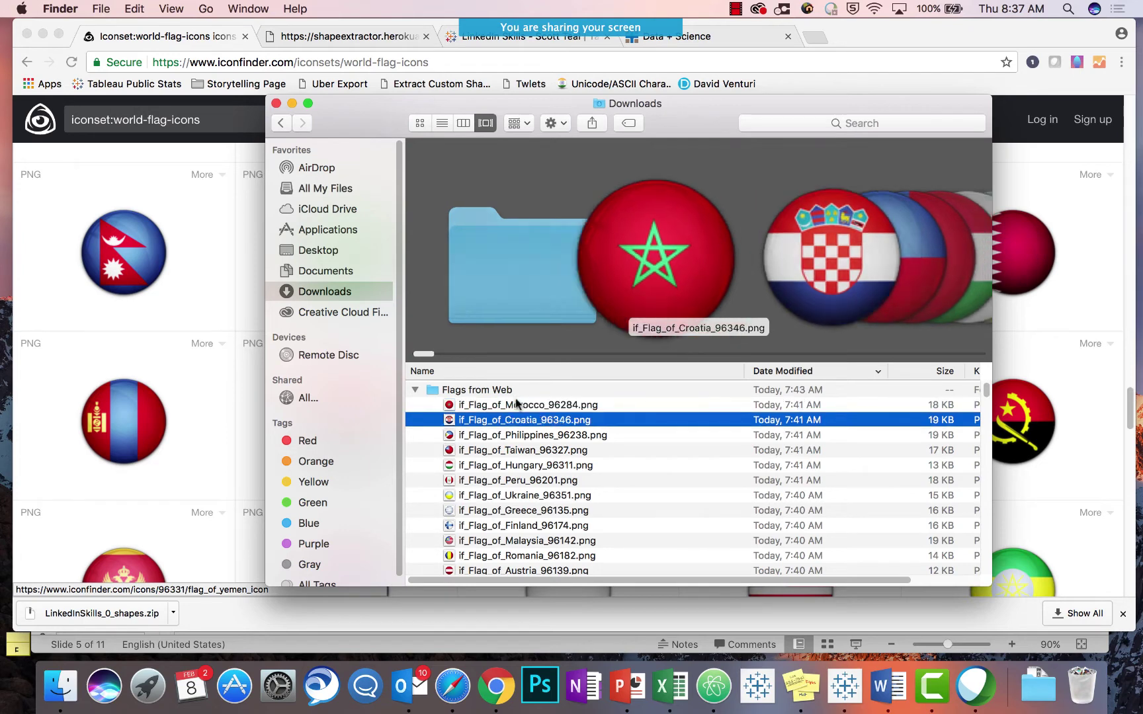
key("Down")
key("Down")
key("Down")
key("Down")
key("Down")
key("Down")
key("Down")
key("Down")
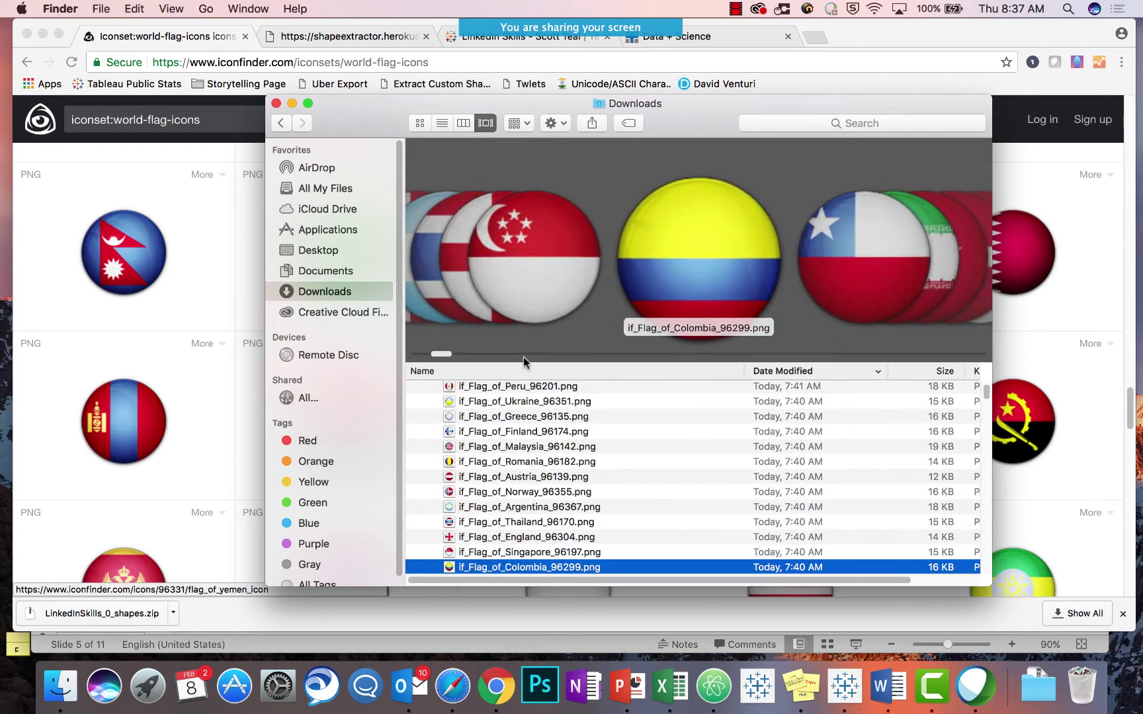
key("Down")
key("Down")
key("Down")
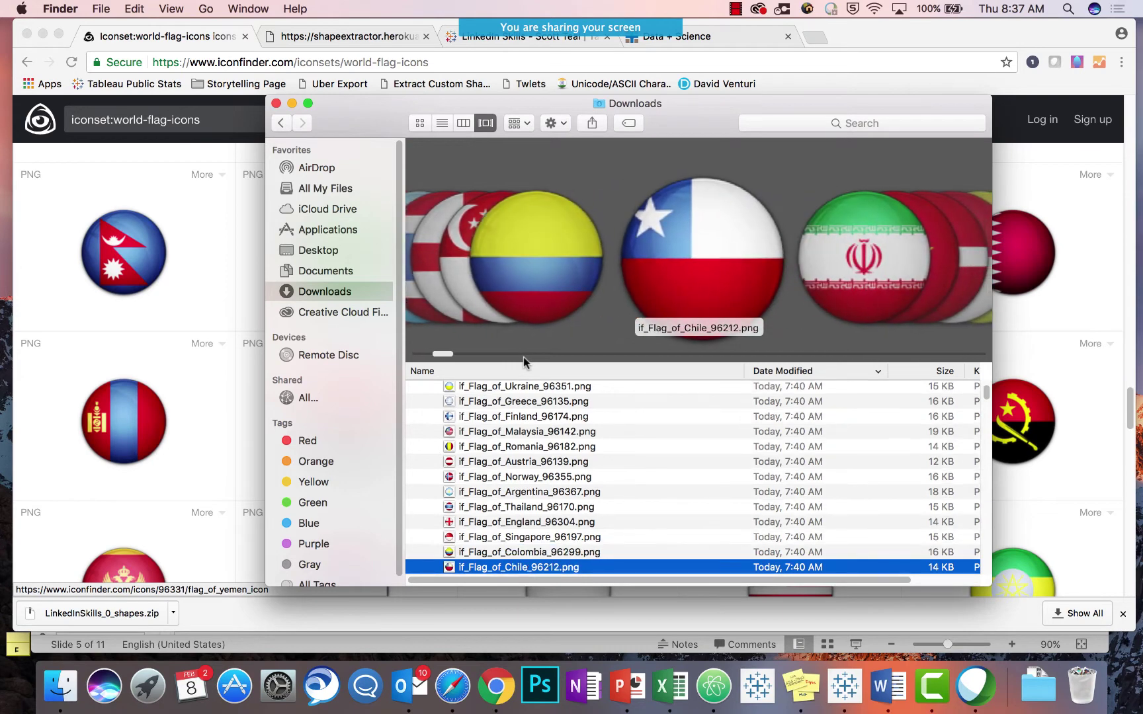
Collapse the Flags from Web folder and move it from Downloads into Documents
scroll(463, 430, "up", 5)
left_click(441, 390)
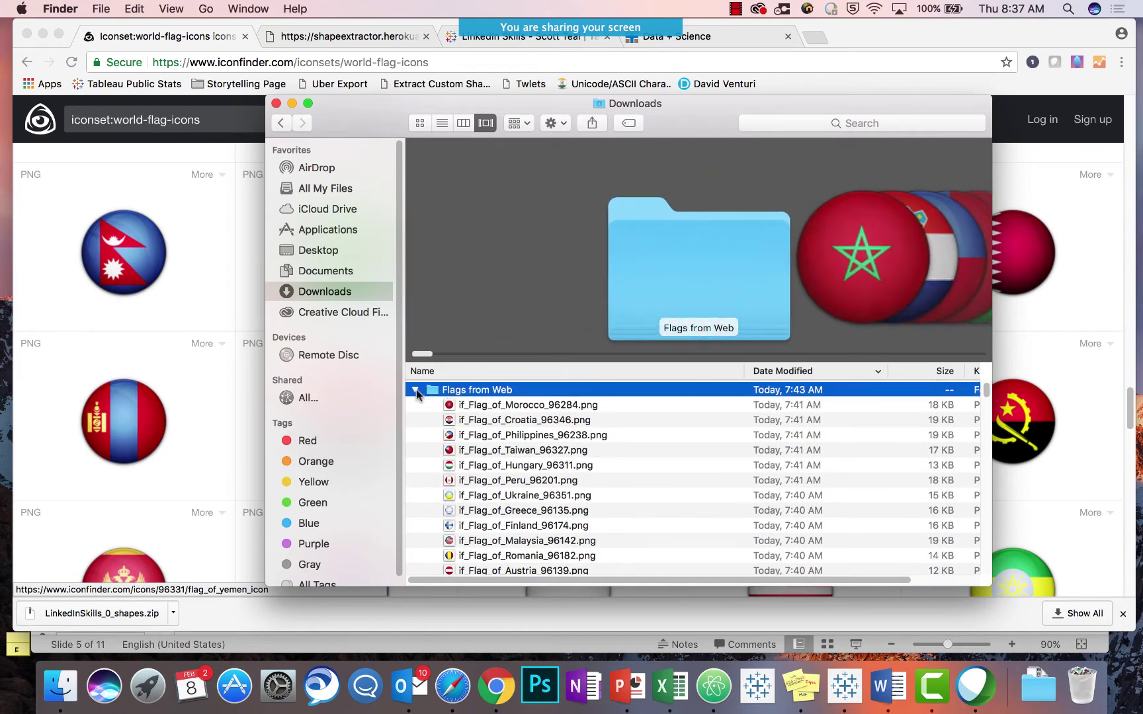
left_click(417, 390)
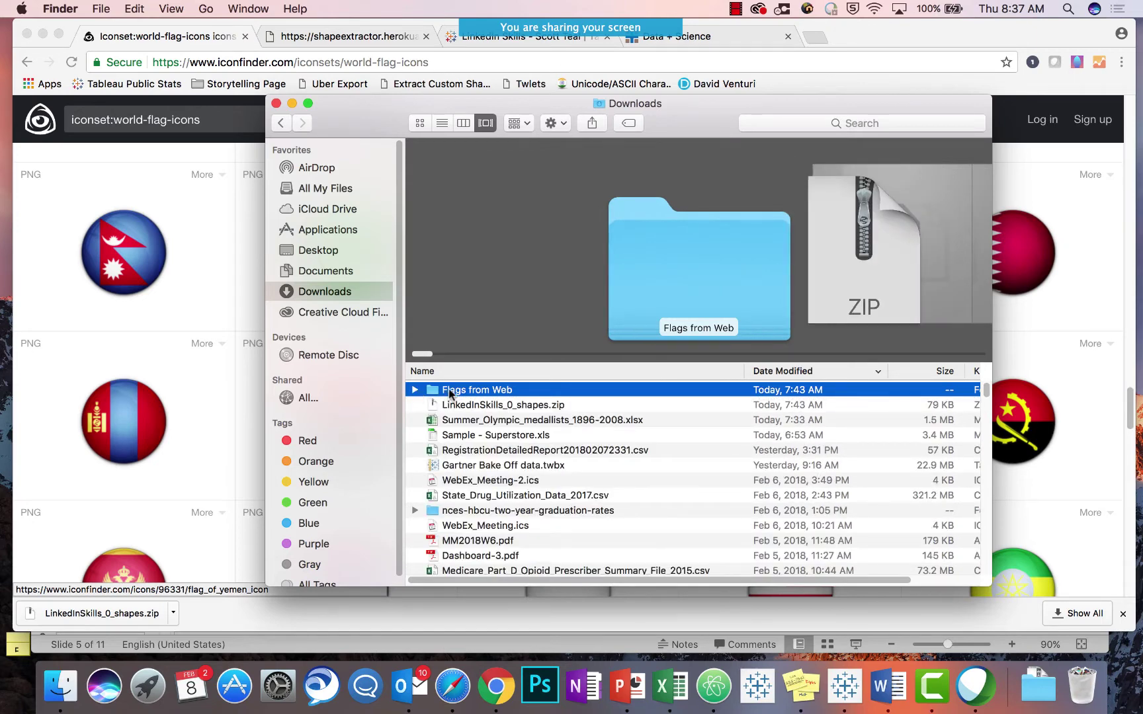
left_click(449, 393)
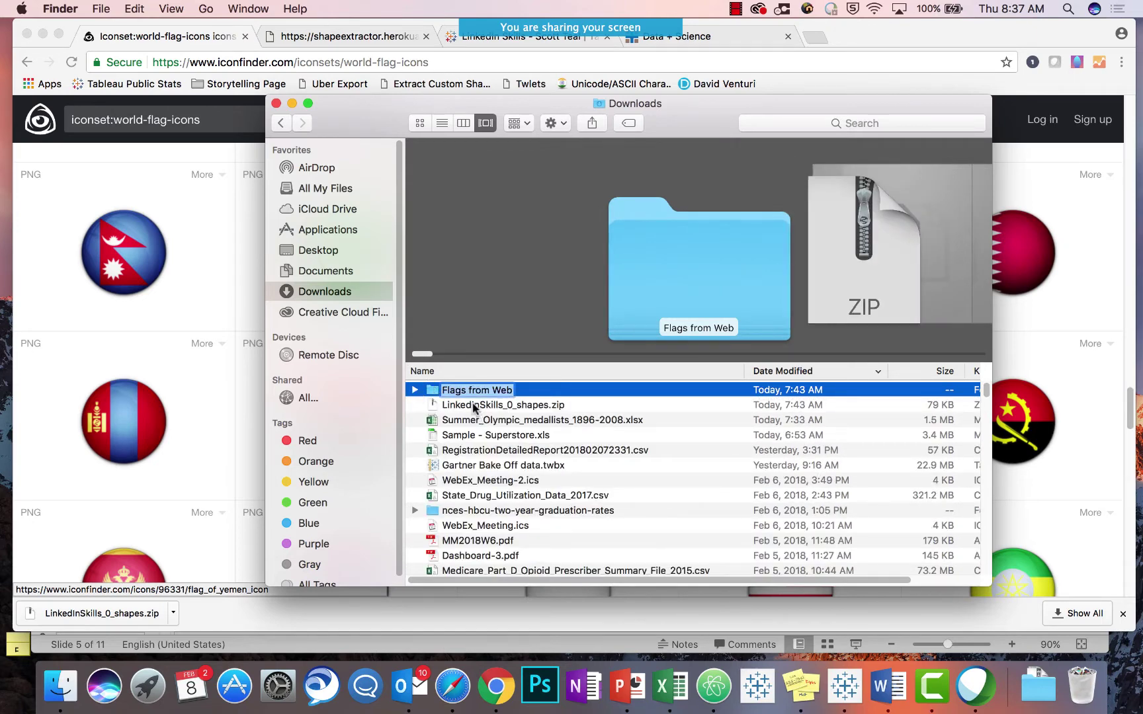
left_click(468, 390)
left_click_drag(526, 389, 372, 269)
left_click(364, 267)
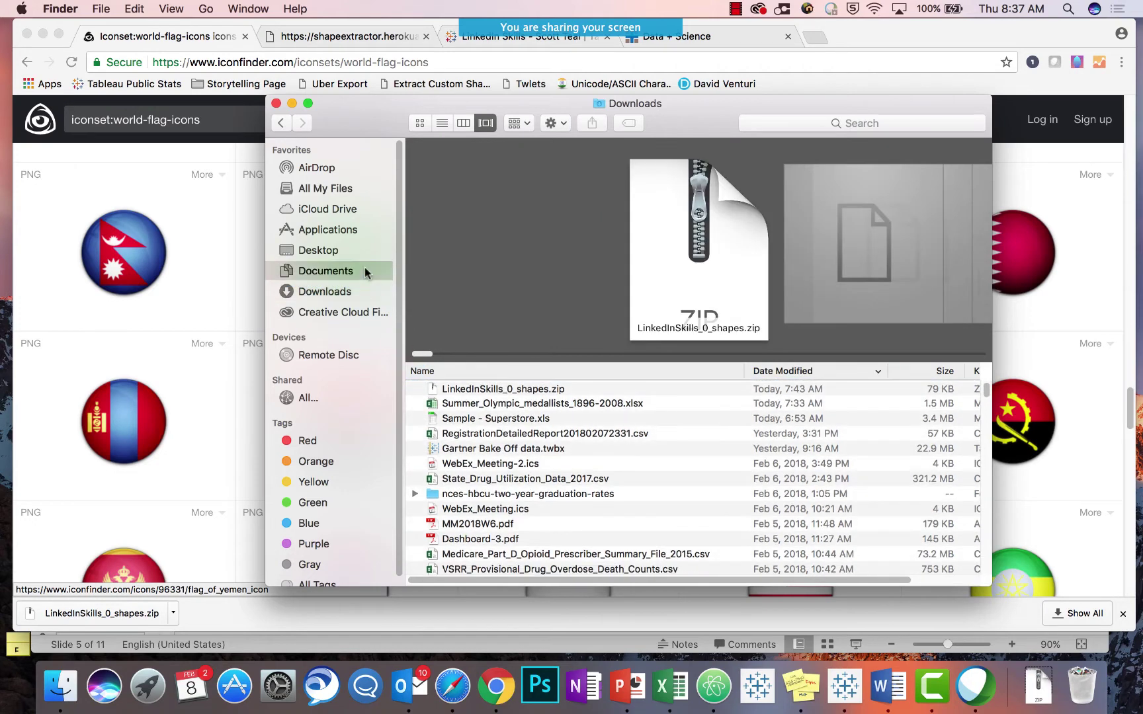
Expand My Tableau Repository in Documents and move the Flags from Web folder into its Shapes folder
left_click(451, 196)
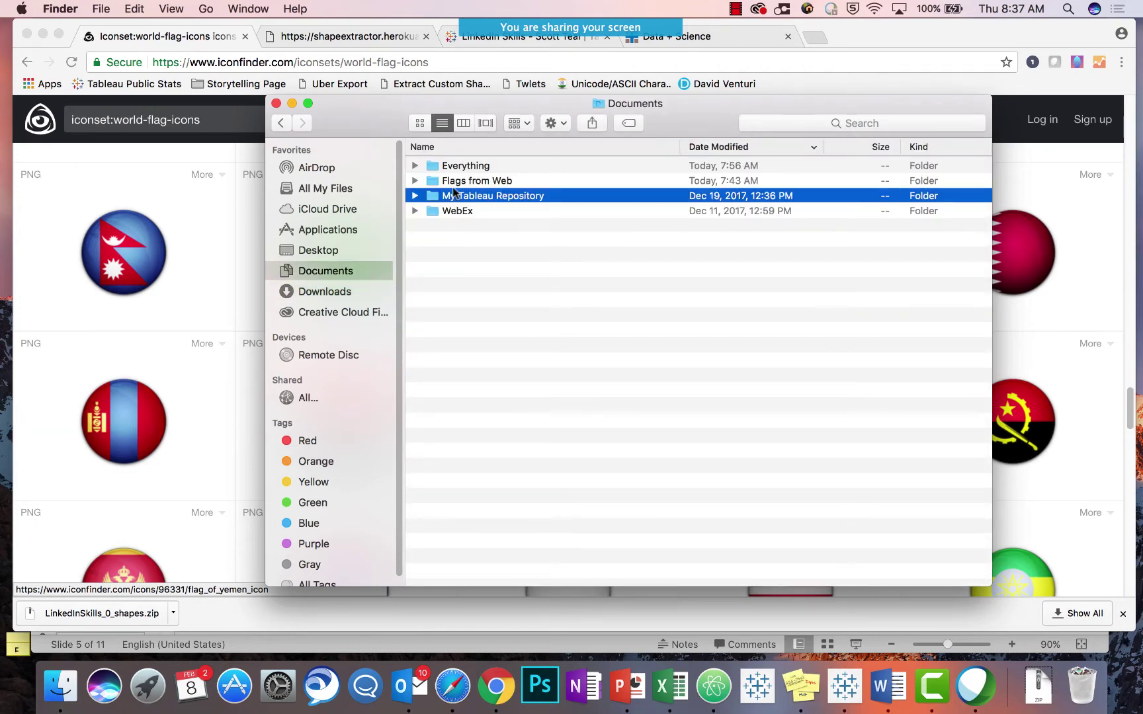
left_click(455, 186)
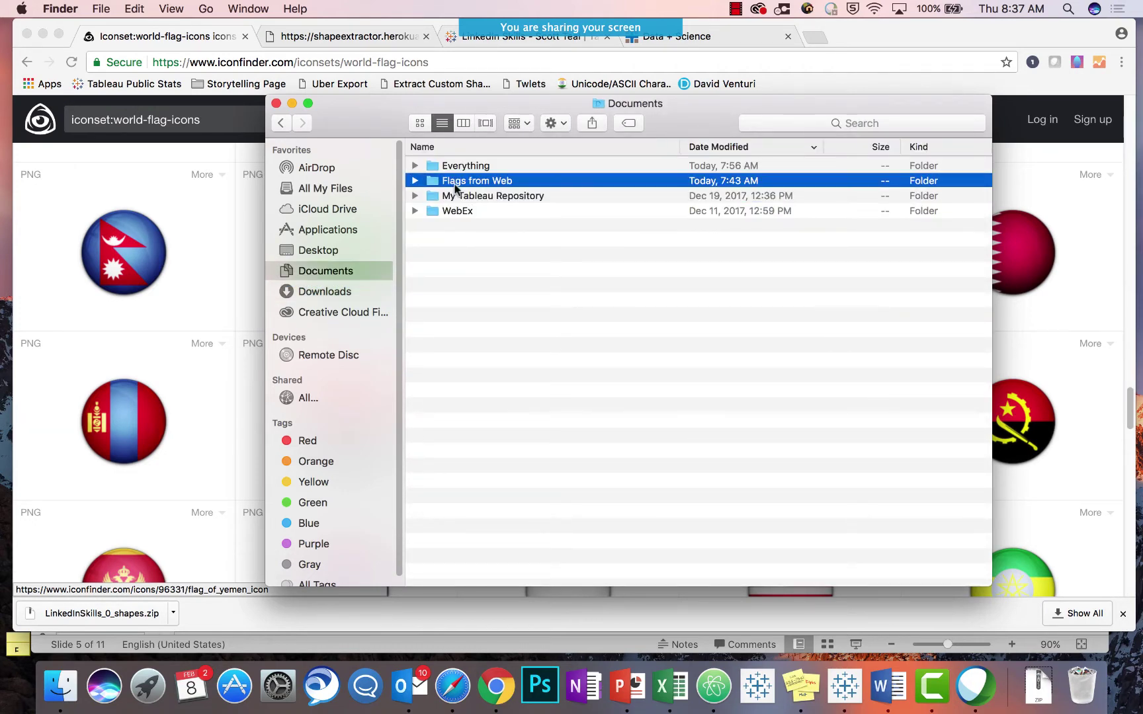
left_click(415, 195)
left_click_drag(448, 186, 465, 212)
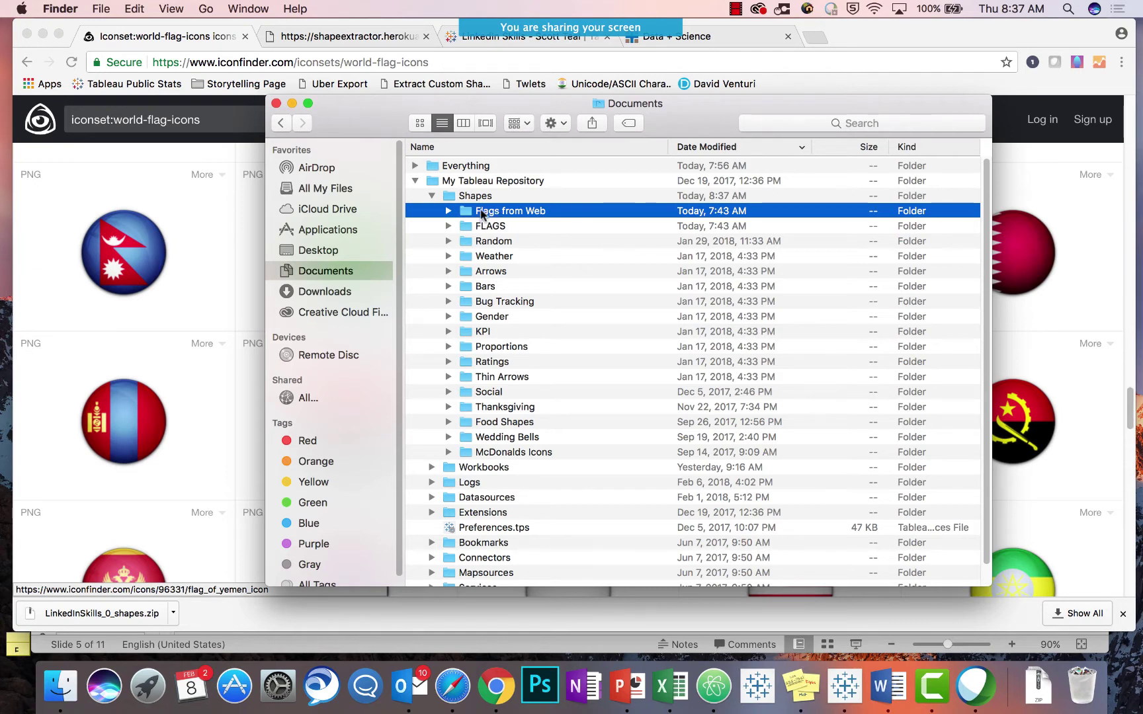
Launch Tableau Public, close the Finder window, and widen the Tableau window to nearly the full screen
left_click(845, 687)
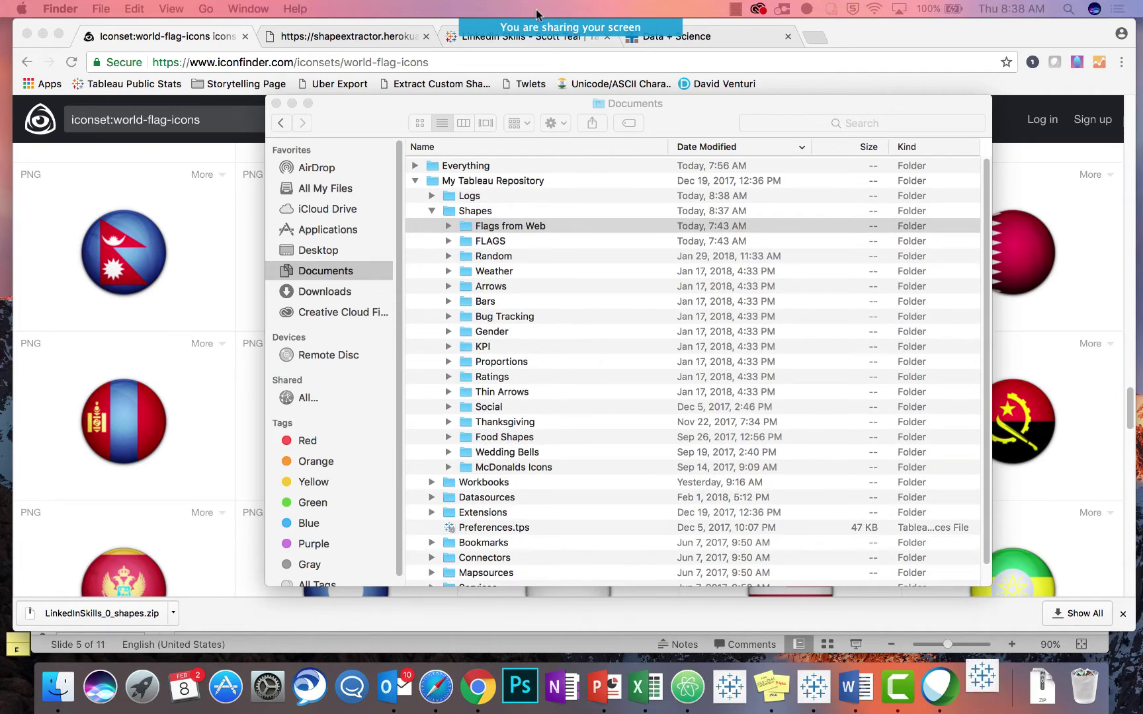
left_click(276, 103)
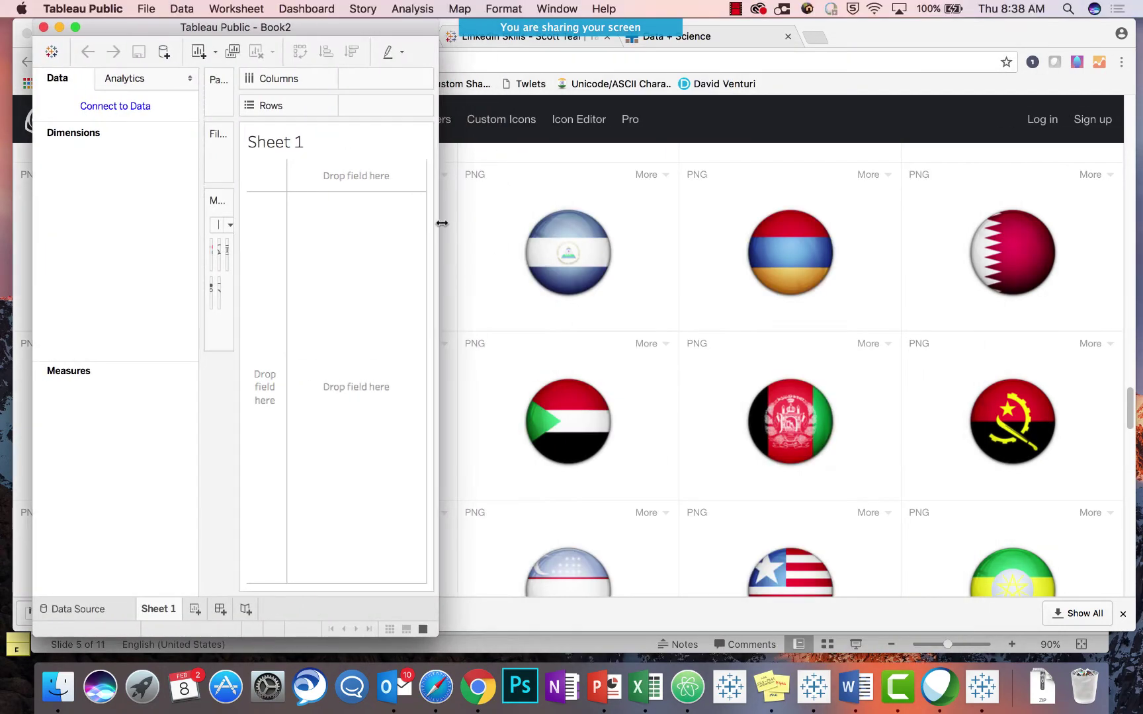
left_click_drag(1142, 270, 1122, 271)
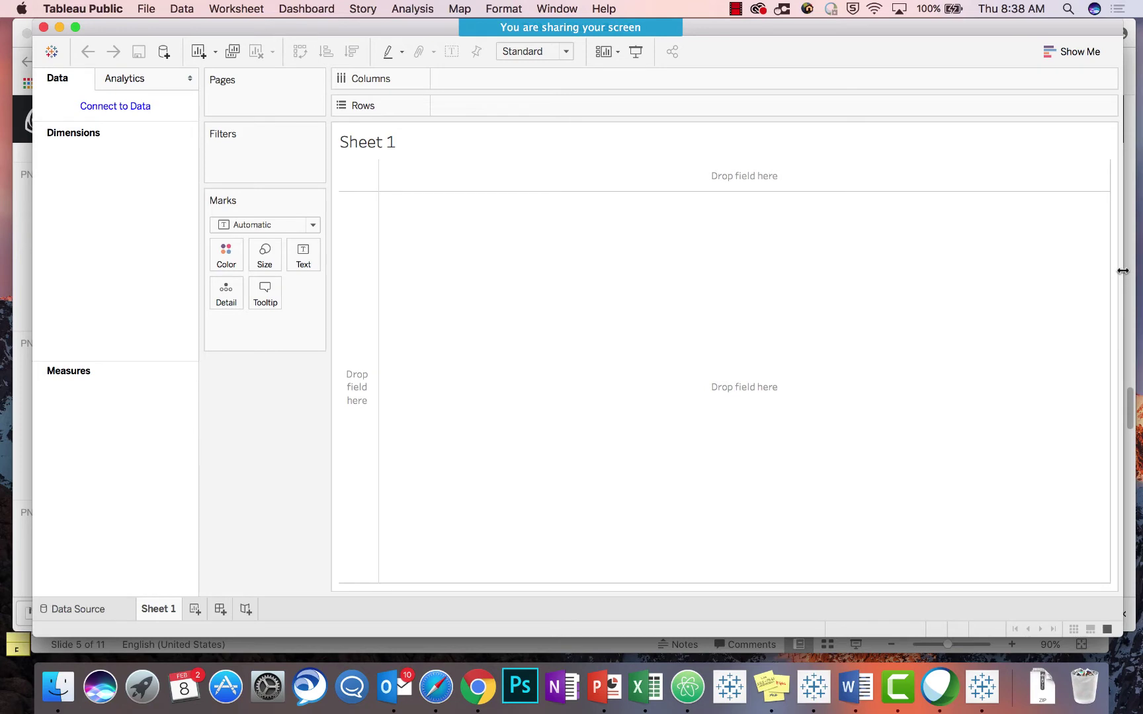
Connect to the Microsoft Excel file Summer_Olympic_medallists_1896-2008.xlsx in Downloads
left_click(114, 108)
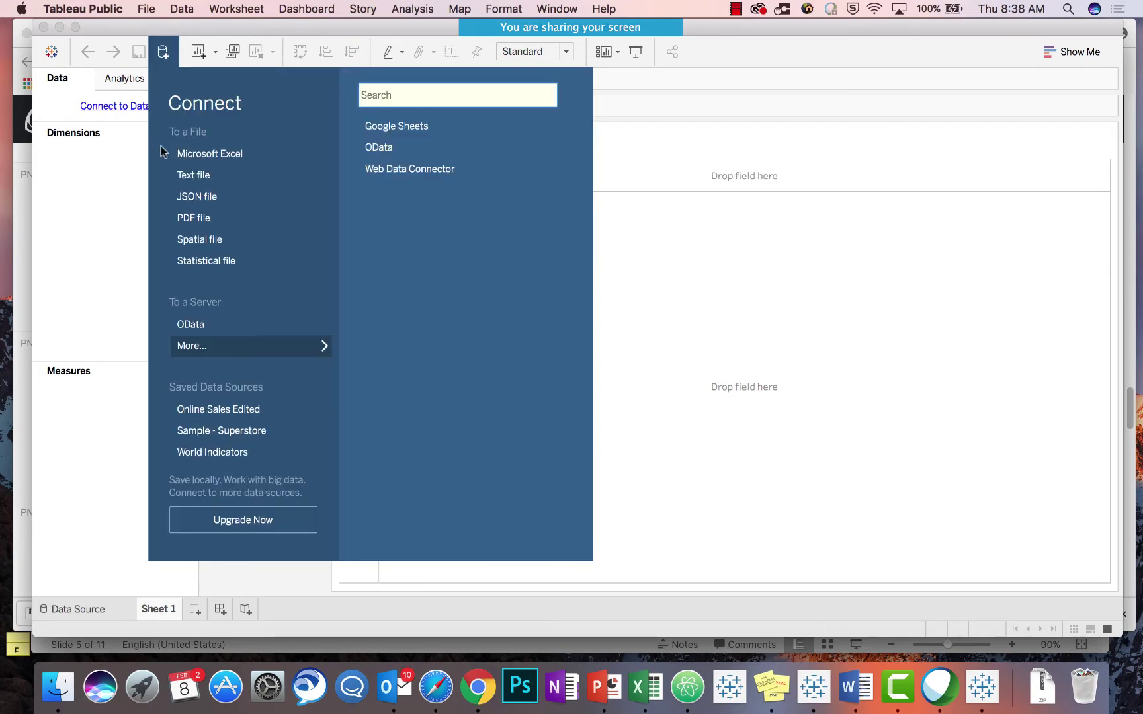
left_click(193, 152)
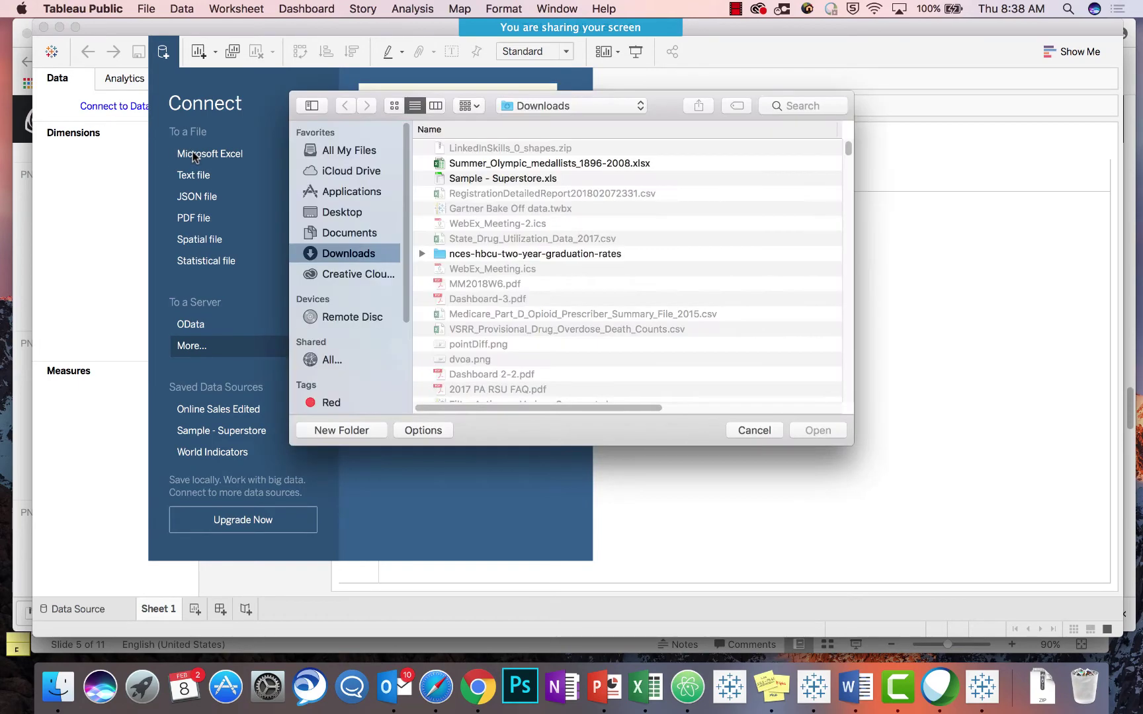
left_click(477, 163)
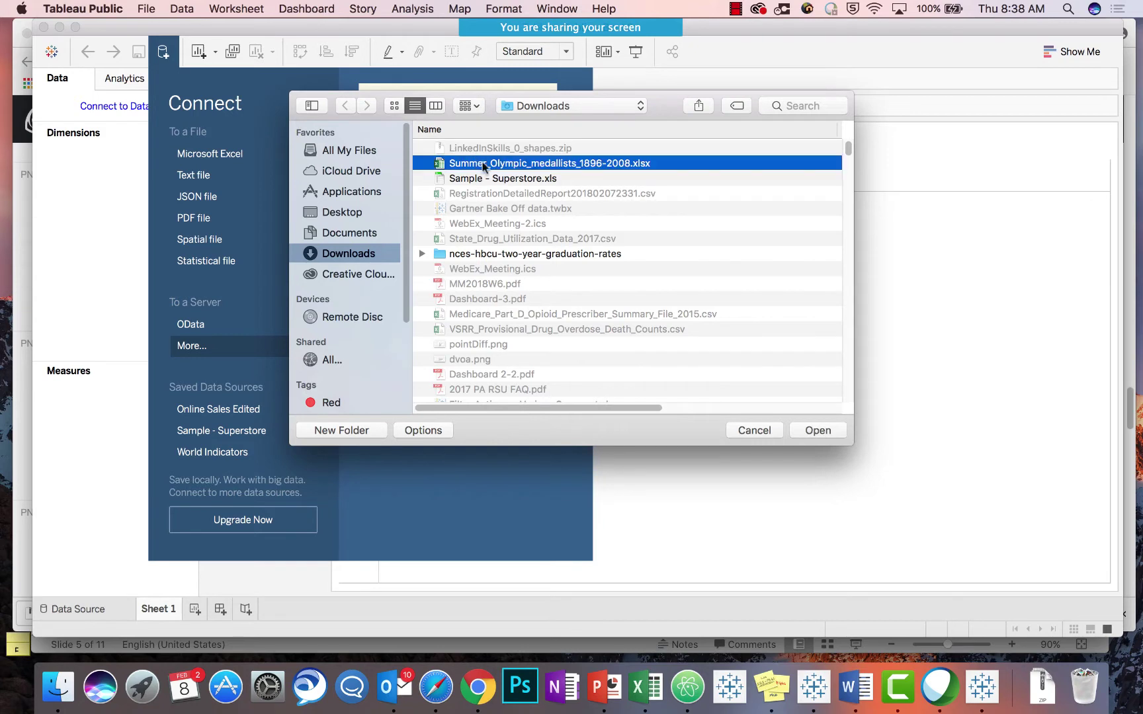
left_click(818, 430)
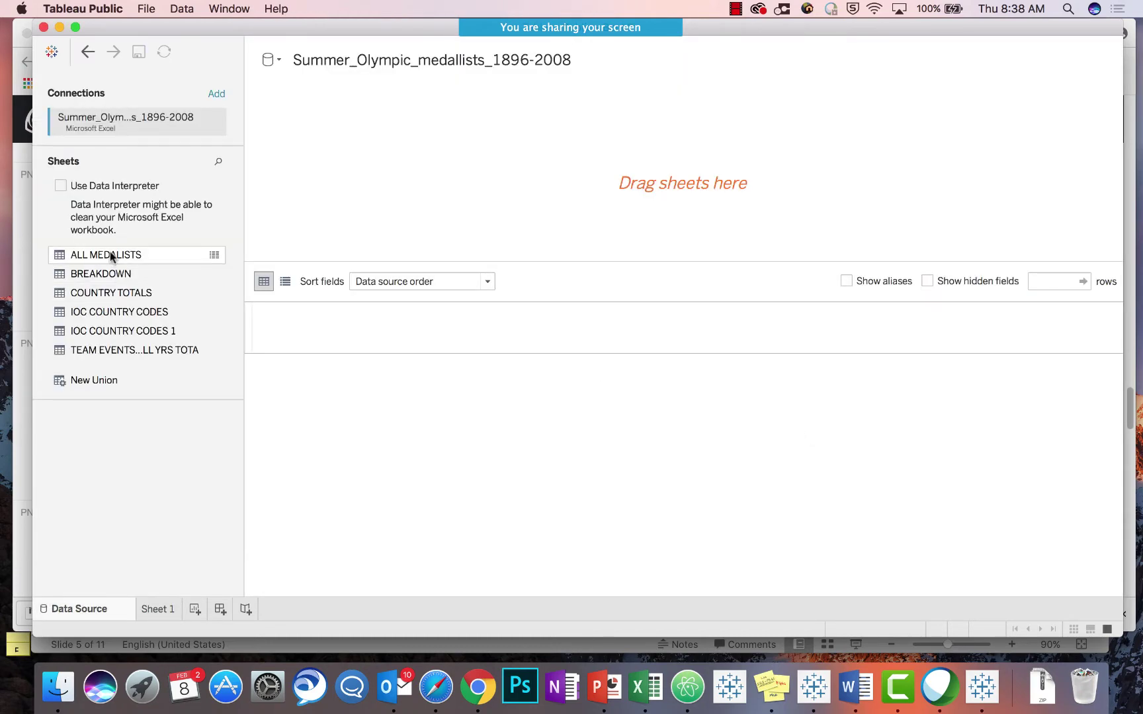
Add the ALL MEDALISTS sheet to the data source and go to the Sheet 1 worksheet
left_click_drag(110, 256, 331, 184)
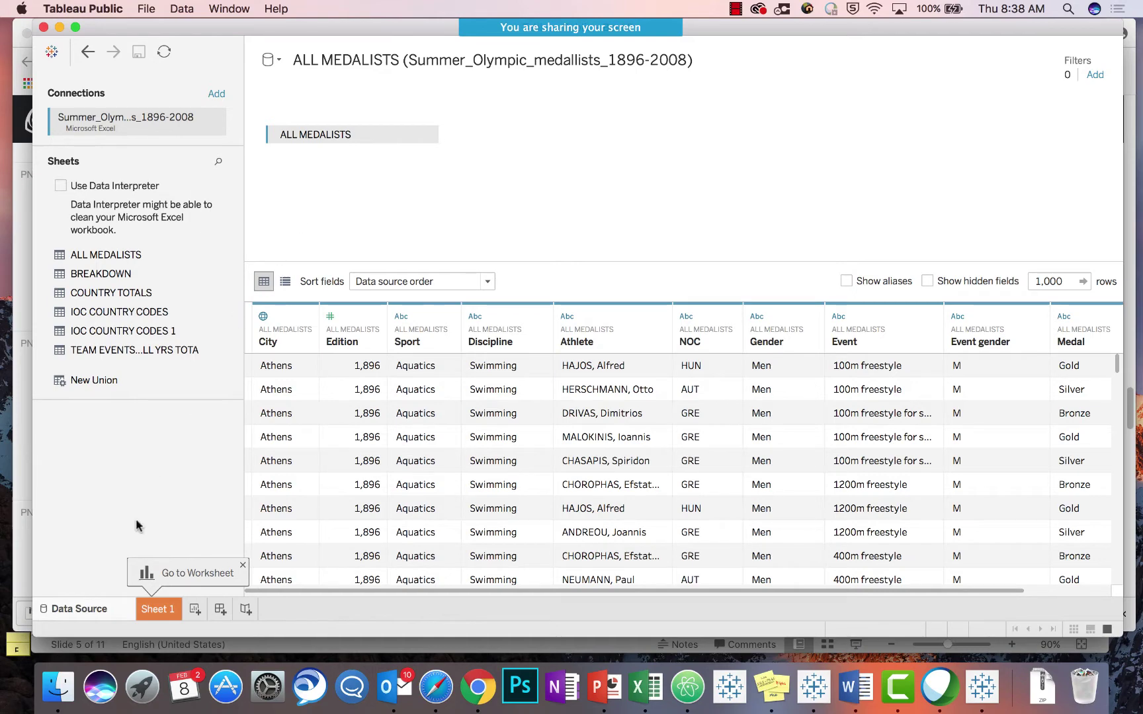
left_click(156, 610)
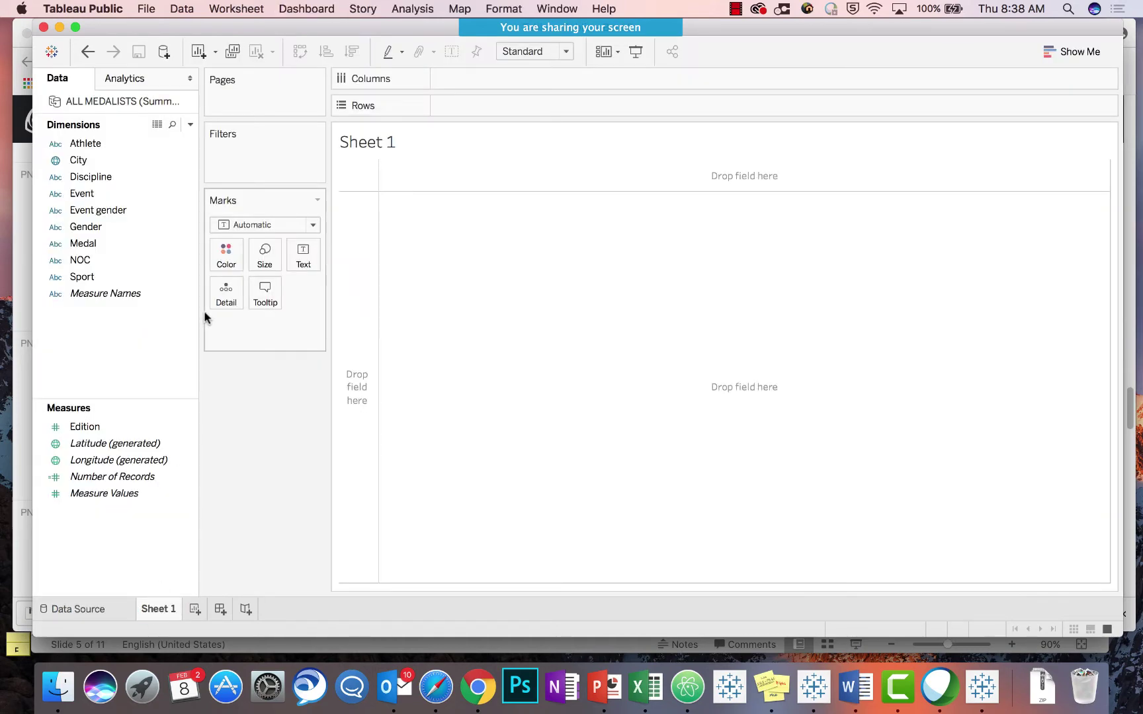
left_click(143, 161)
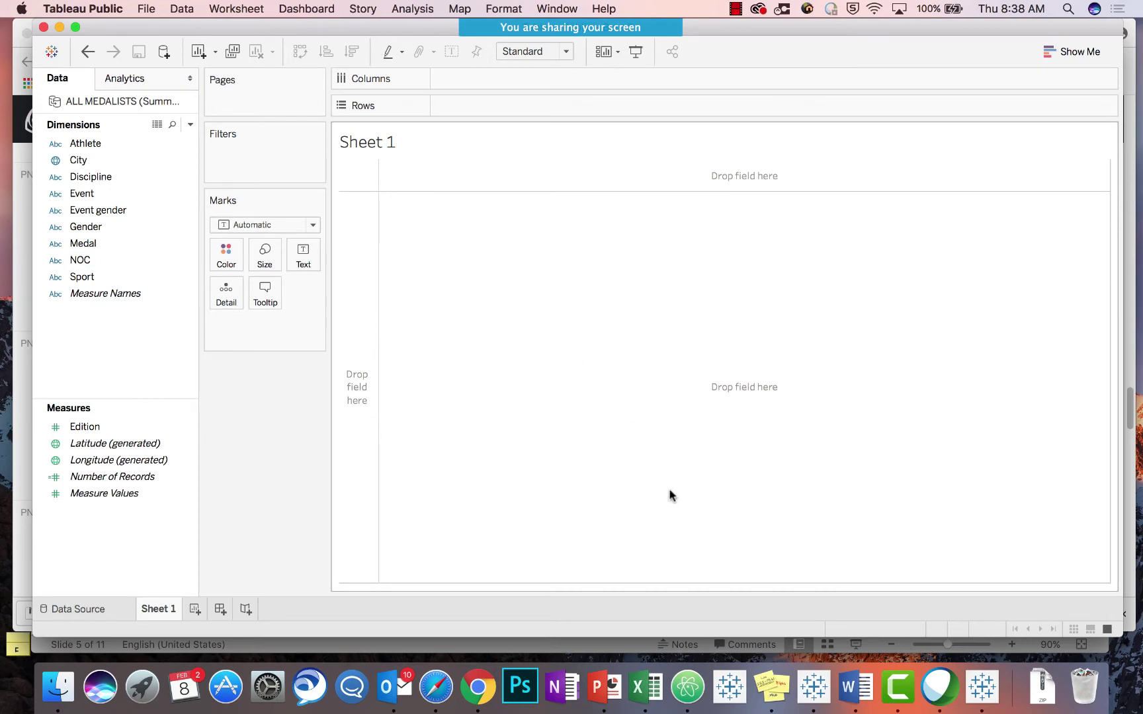
Switch to Chrome, review the Extract Shapes page, and try placing its Extract Custom Shapes Bookmarklet on the bookmarks bar
left_click(478, 688)
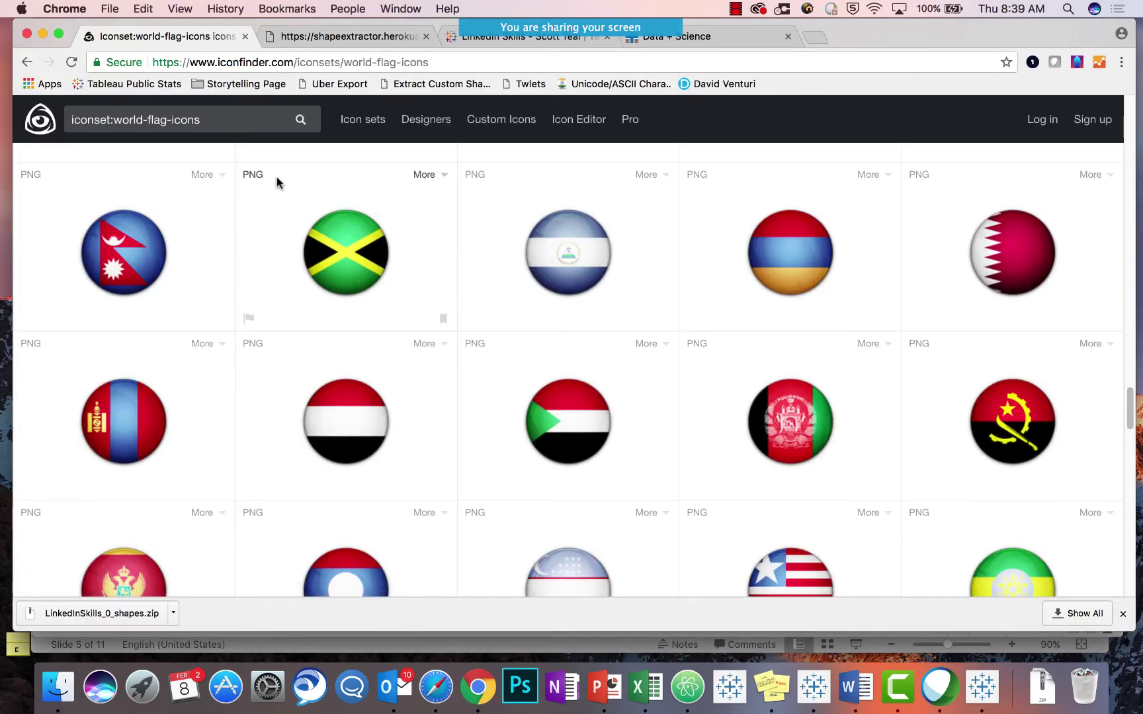
left_click(304, 42)
left_click(167, 142)
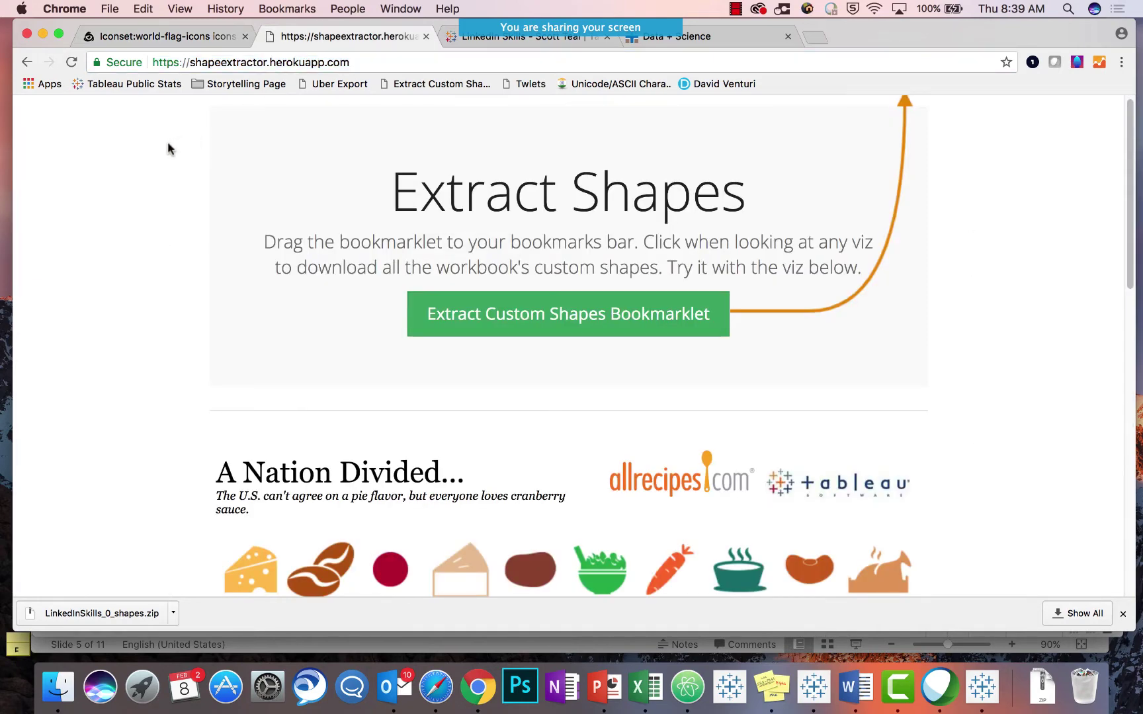
scroll(167, 142, "down", 5)
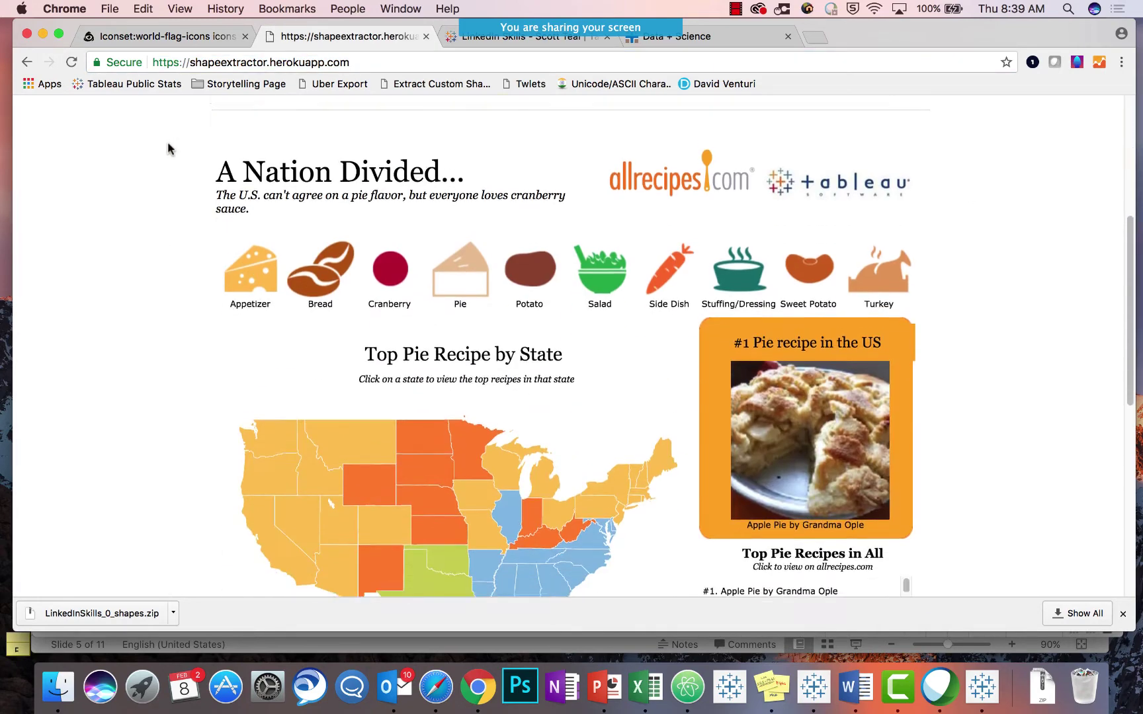
scroll(167, 142, "down", 3)
scroll(108, 234, "down", 4)
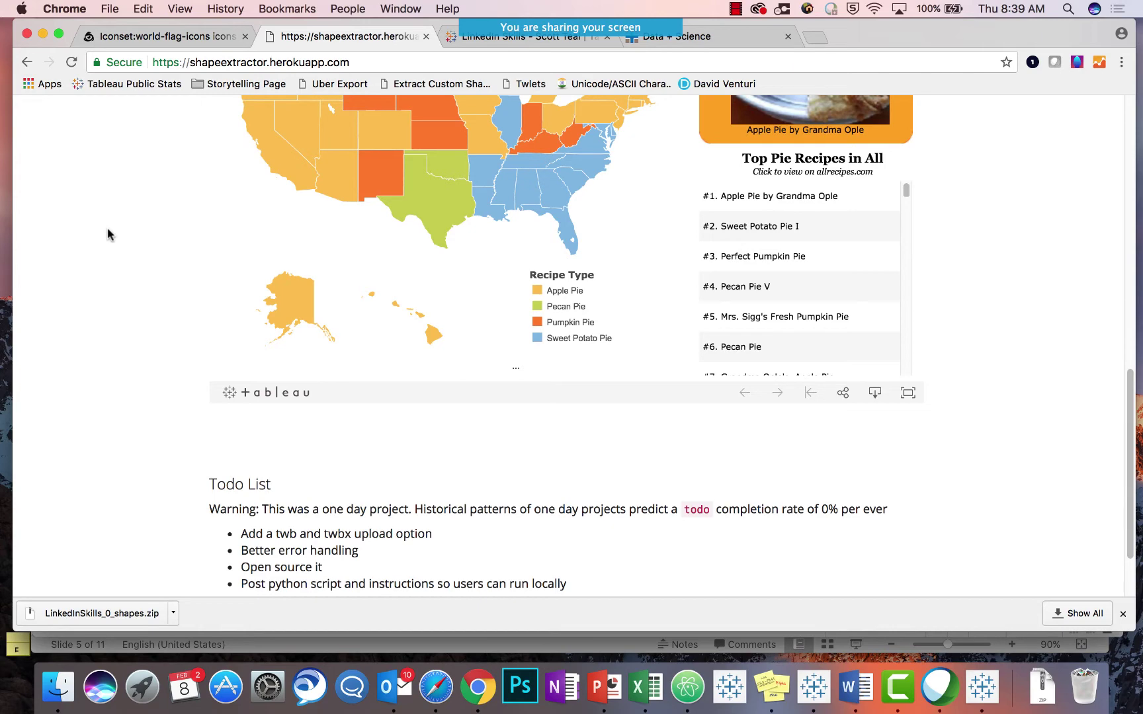
scroll(118, 214, "up", 15)
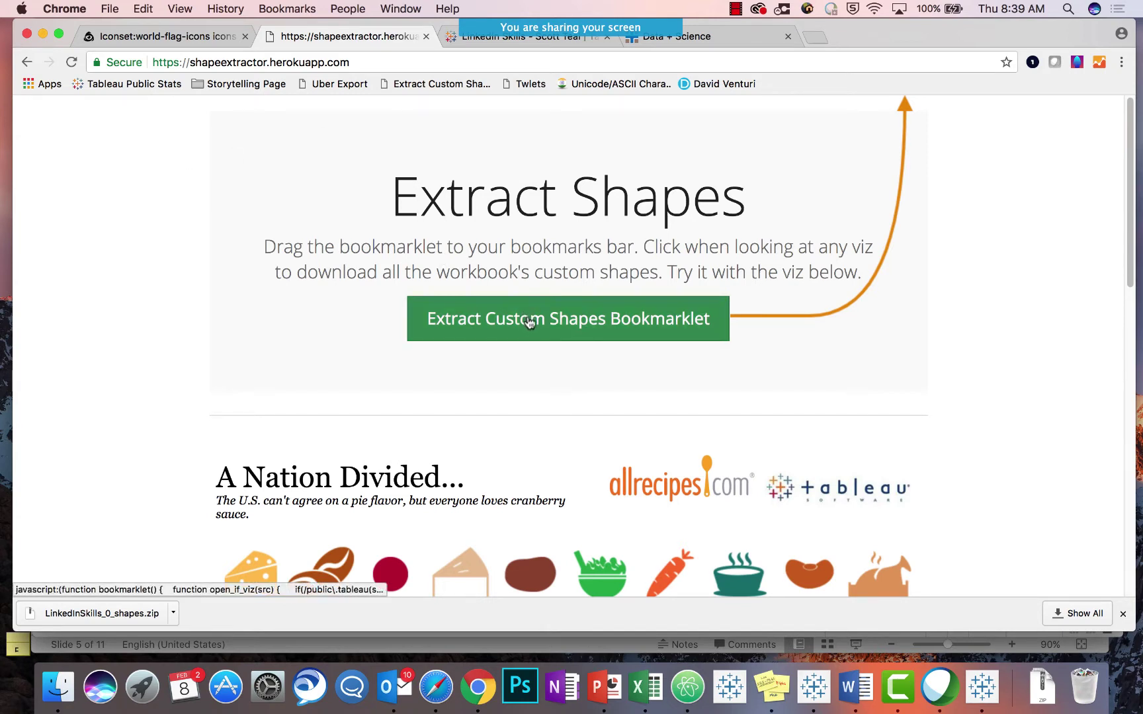
left_click_drag(516, 330, 830, 87)
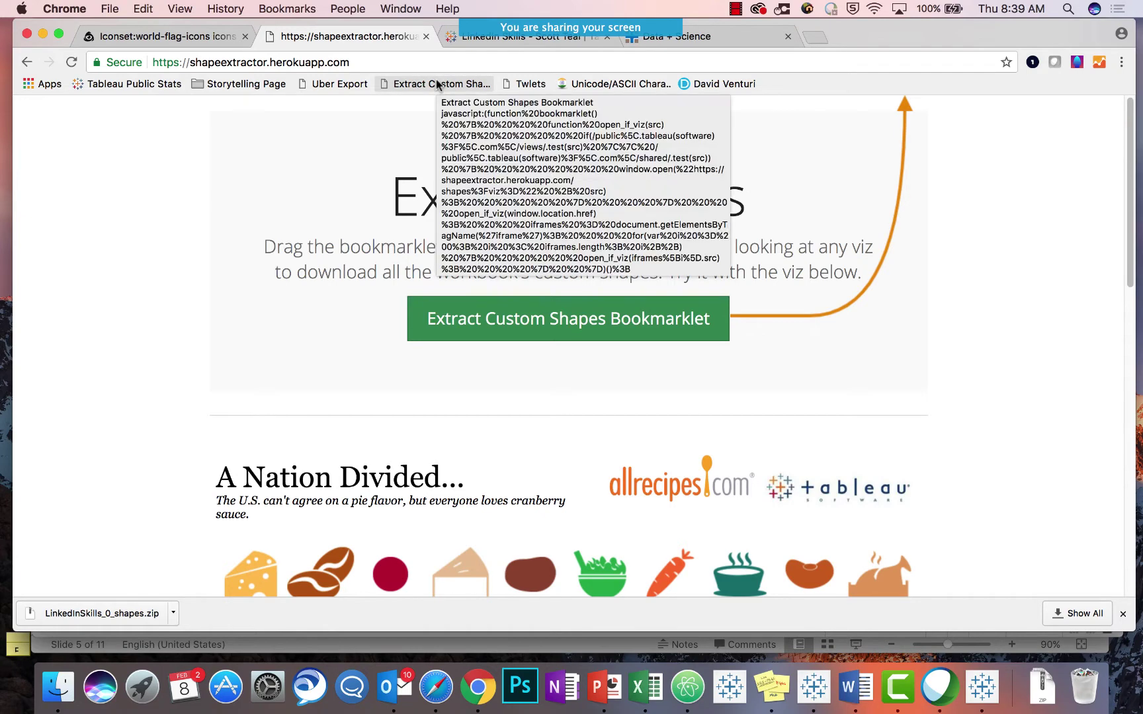
Look over the LinkedIn Top Job Skills viz with its country flag shapes and revisit the World Flag Icons page
left_click(477, 40)
scroll(358, 224, "down", 5)
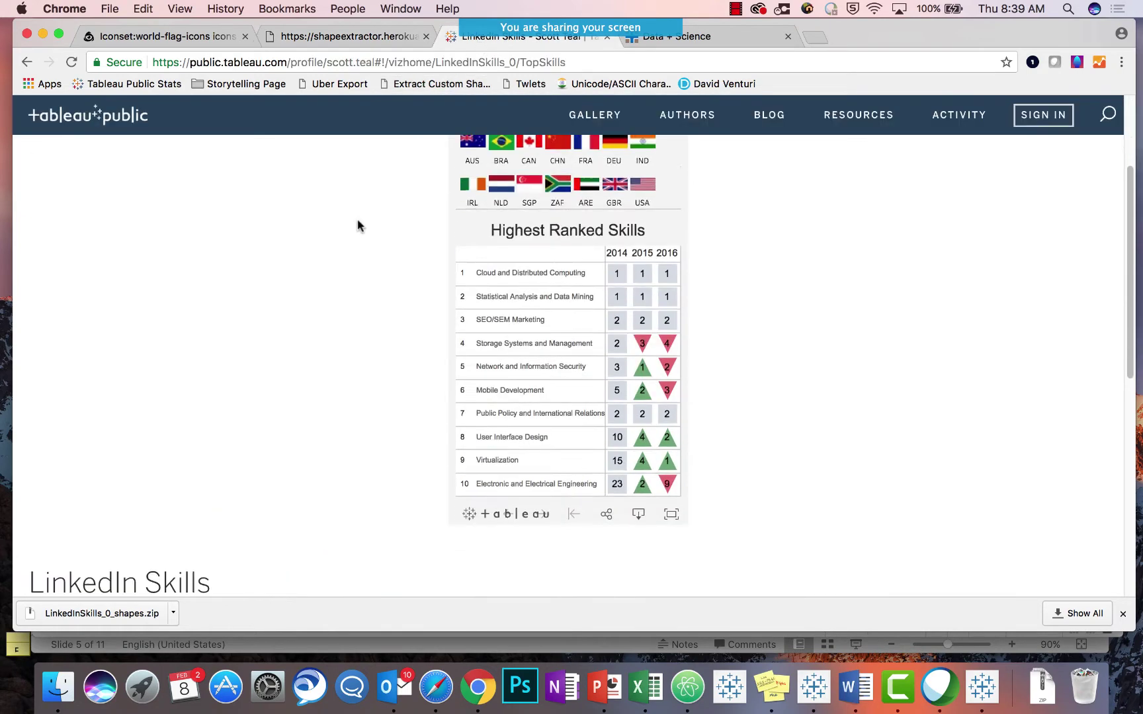
scroll(357, 224, "up", 4)
scroll(358, 226, "up", 2)
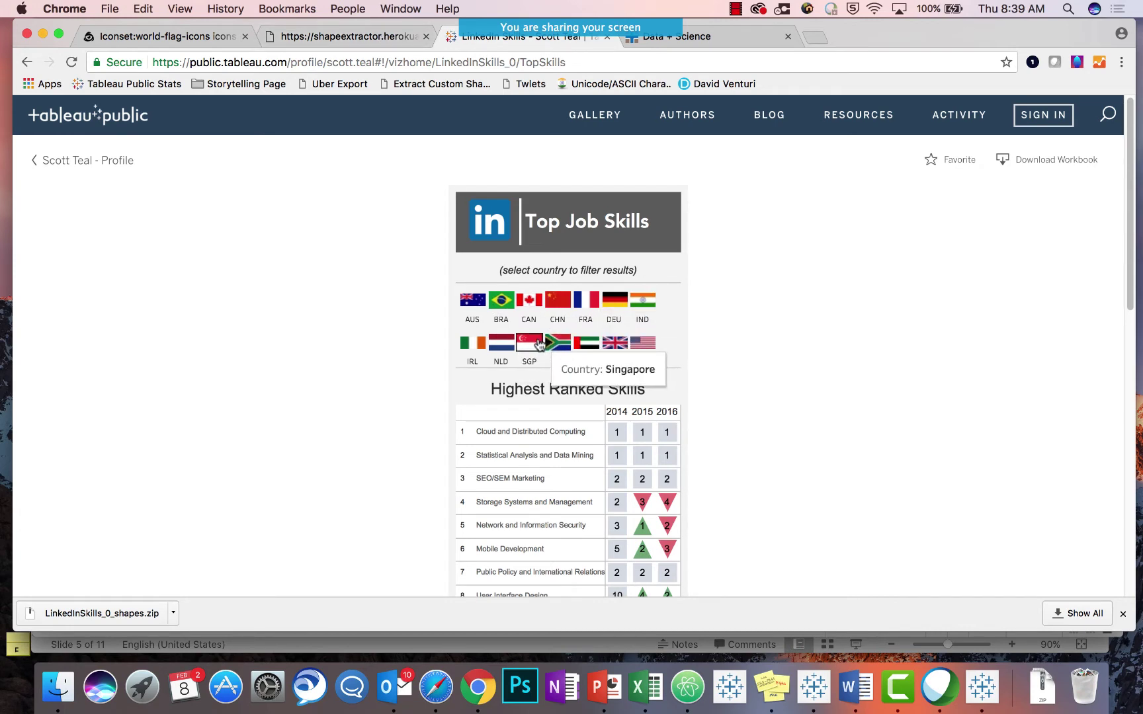
left_click(190, 37)
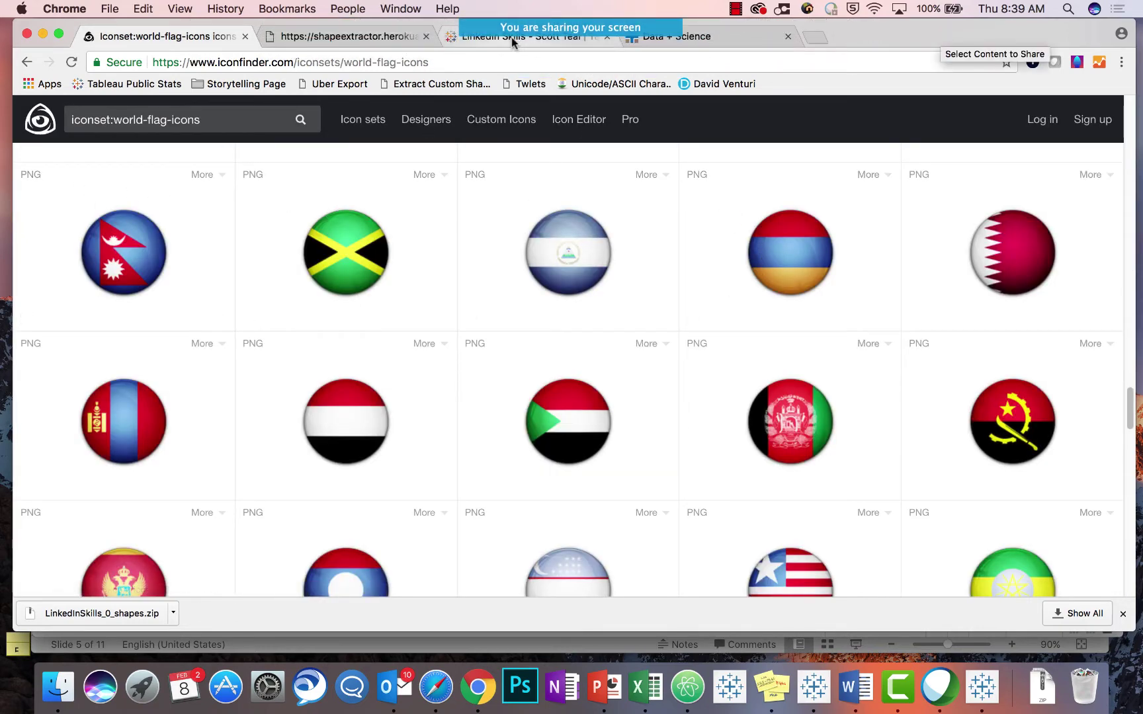
Return to the LinkedIn Skills viz and download its custom shapes with the Extract Custom Shapes bookmarklet
left_click(512, 36)
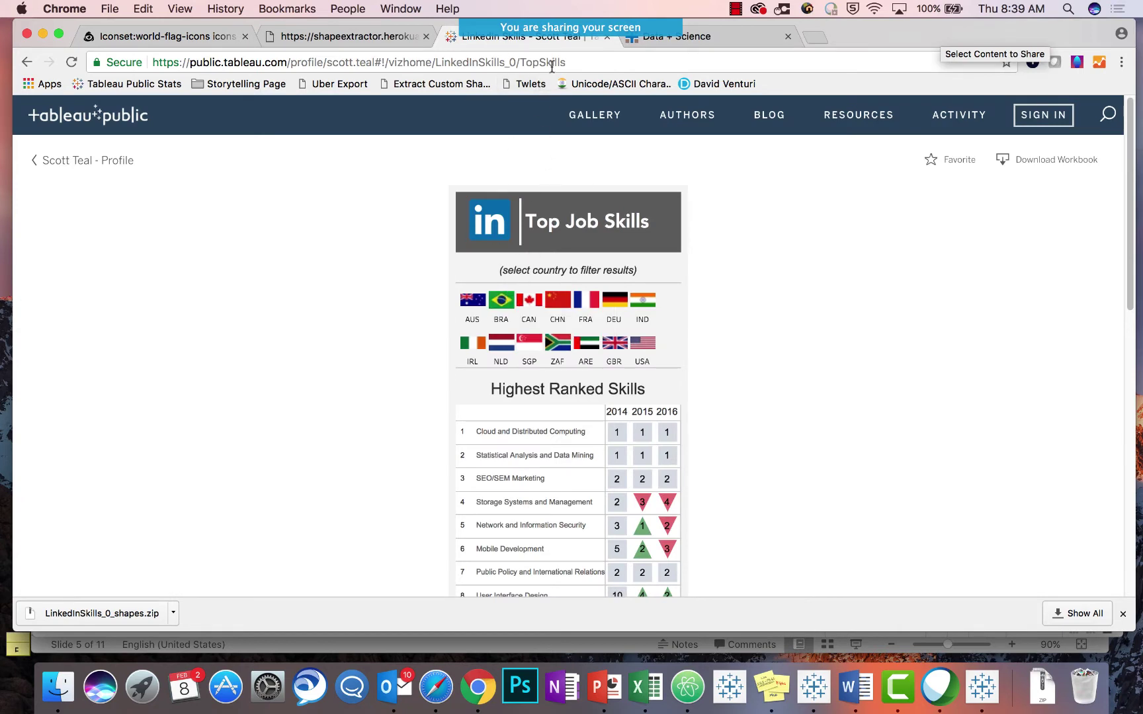
left_click(545, 64)
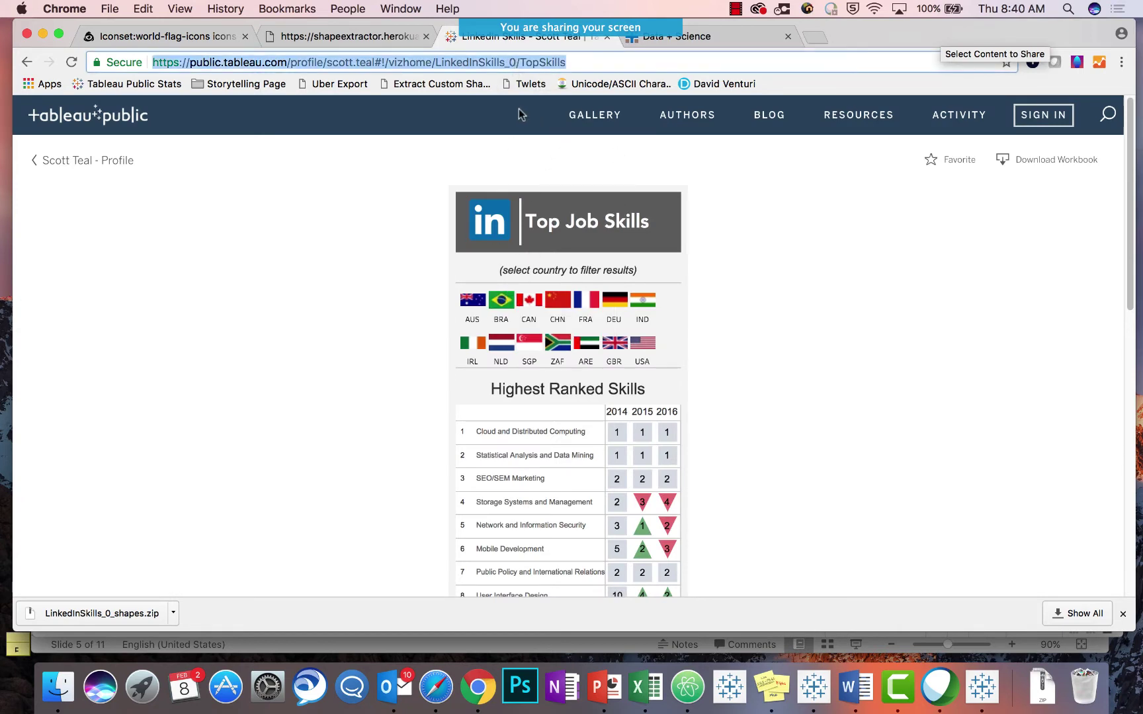
left_click(411, 84)
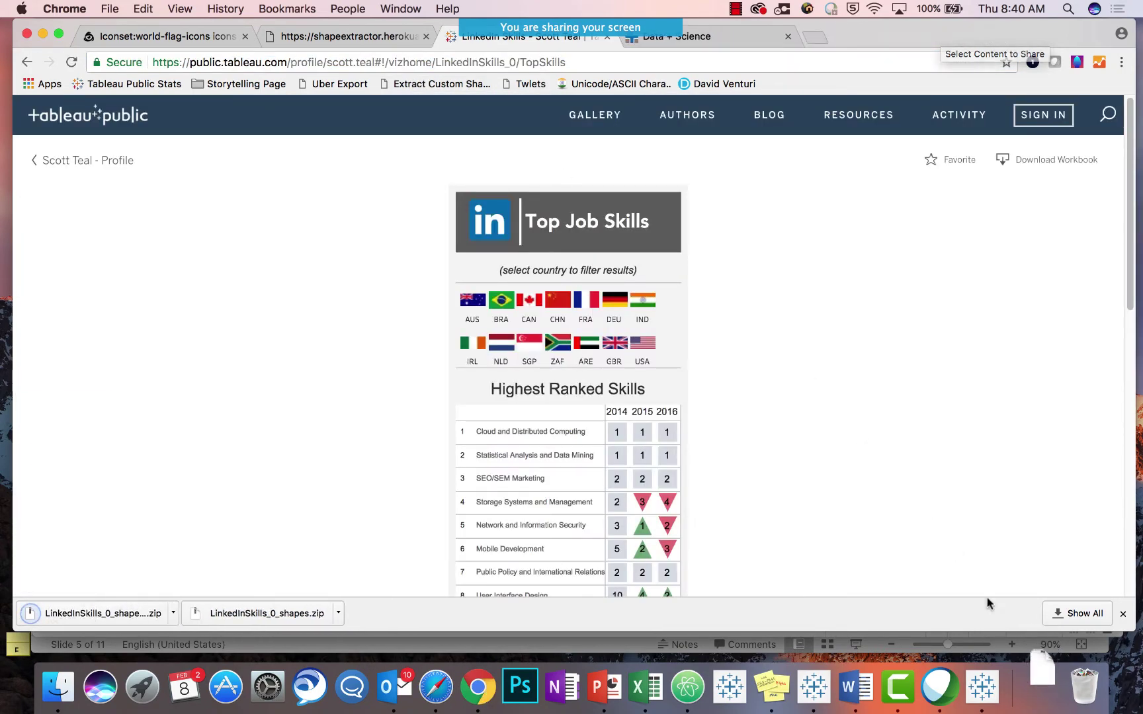
Unzip the downloaded LinkedInSkills_0_shapes (1).zip and expand the extracted LinkedInSkills_0_shapes folder in Finder
left_click(1043, 688)
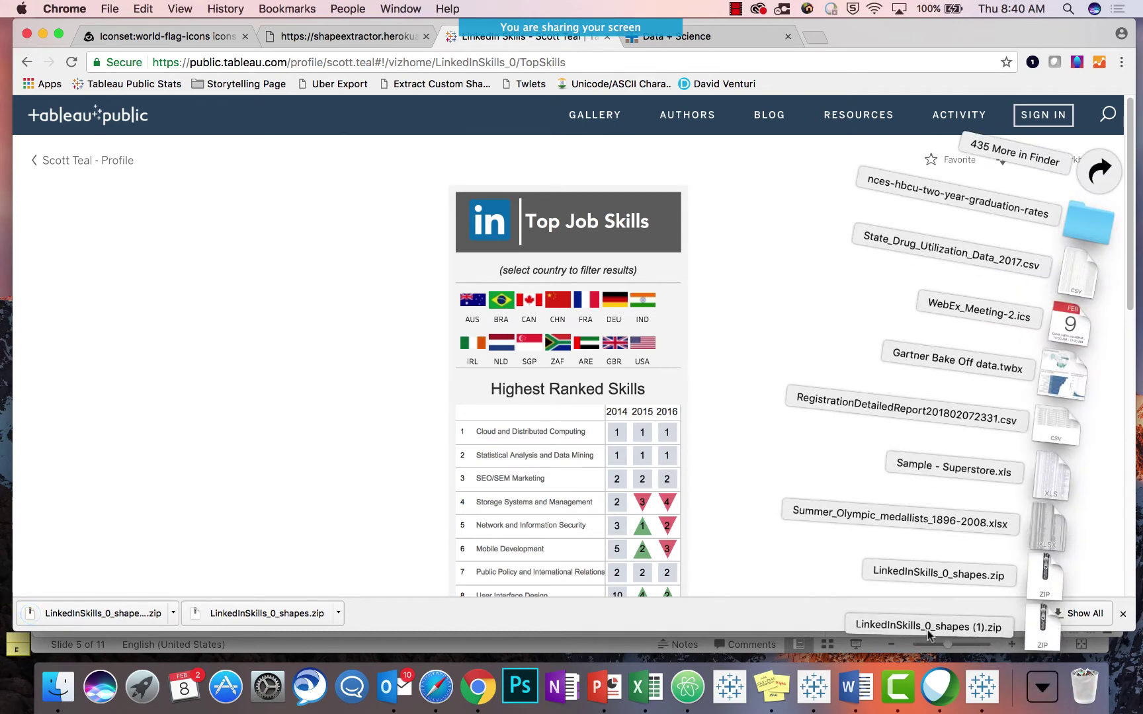
left_click(1033, 628)
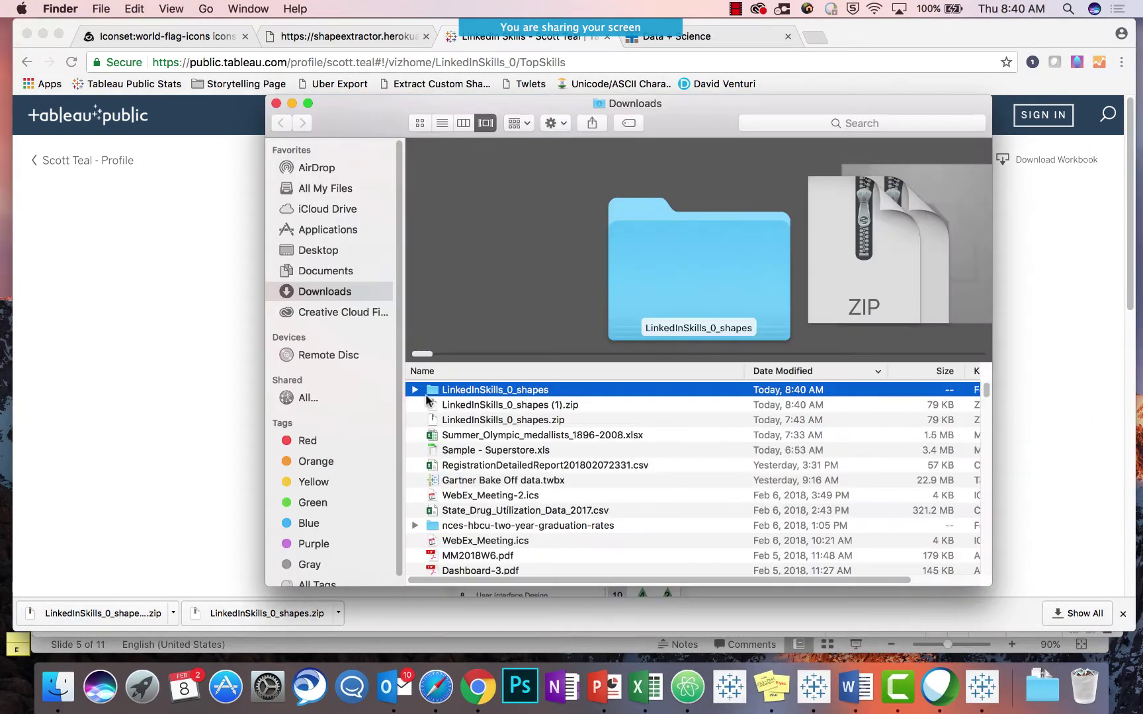
left_click(416, 390)
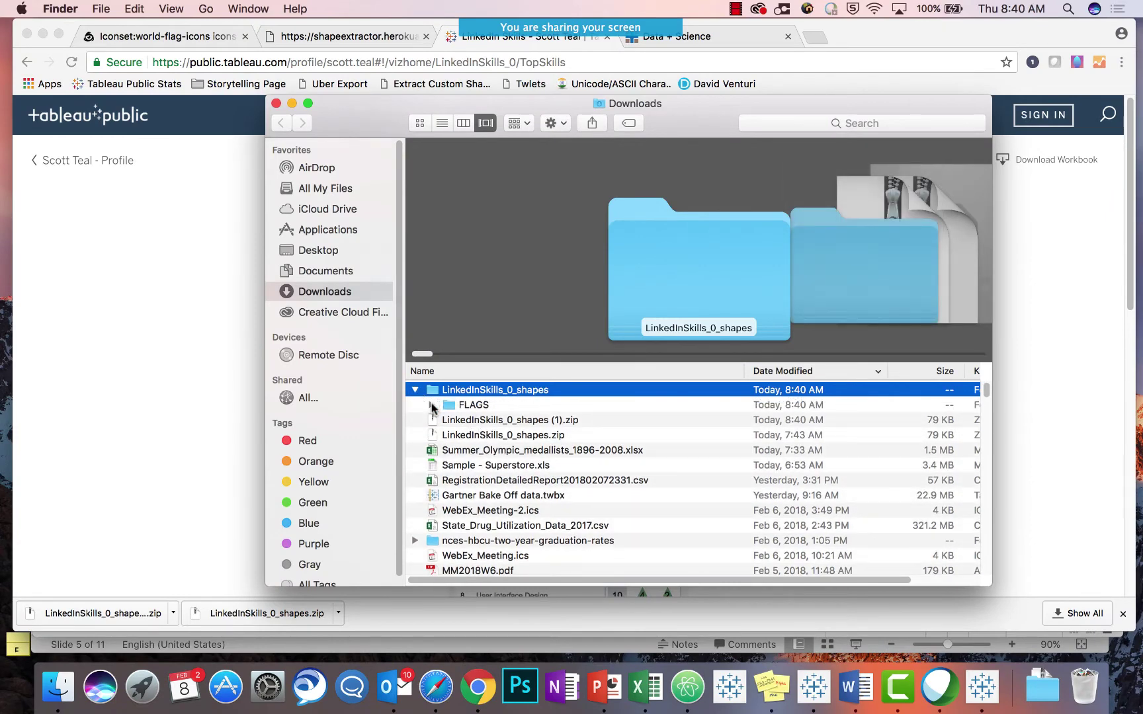
Expand the FLAGS folder inside LinkedInSkills_0_shapes and preview its flag images from the United Kingdom through Germany
left_click(431, 405)
key("Down")
key("Down")
key("Down")
key("Down")
key("Down")
key("Down")
key("Down")
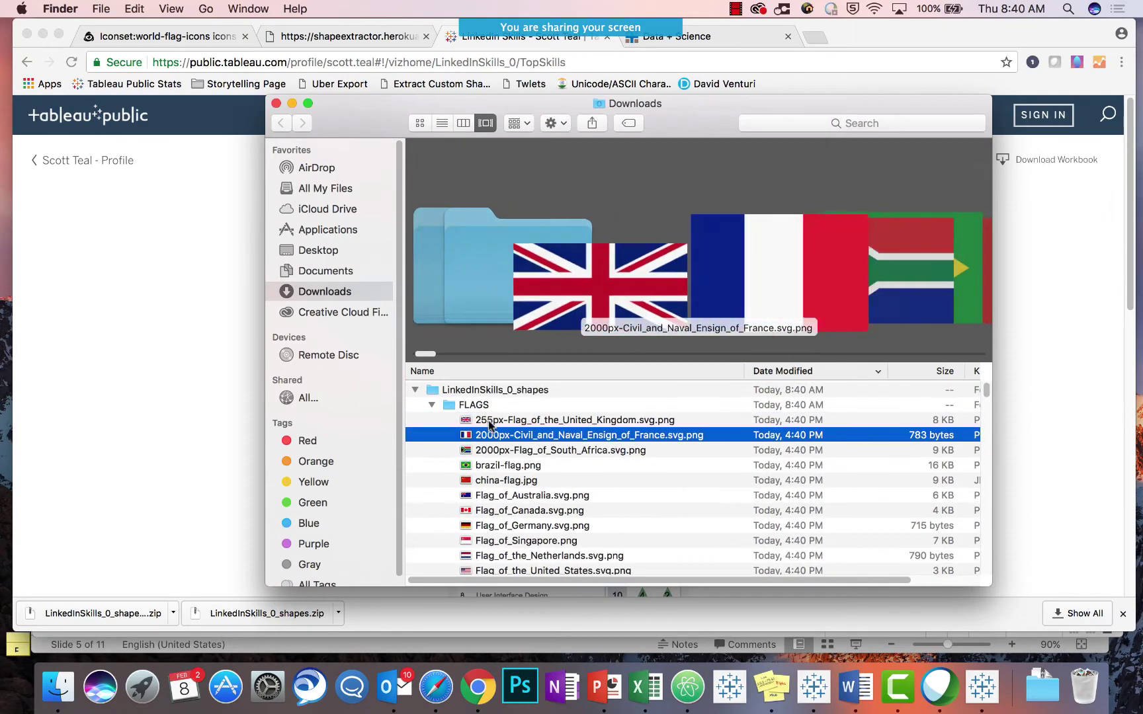
key("Down")
key("Down")
Switch to Chrome to compare the country flags in the LinkedIn Top Job Skills viz, and return to the Downloads folder in Finder
left_click(104, 308)
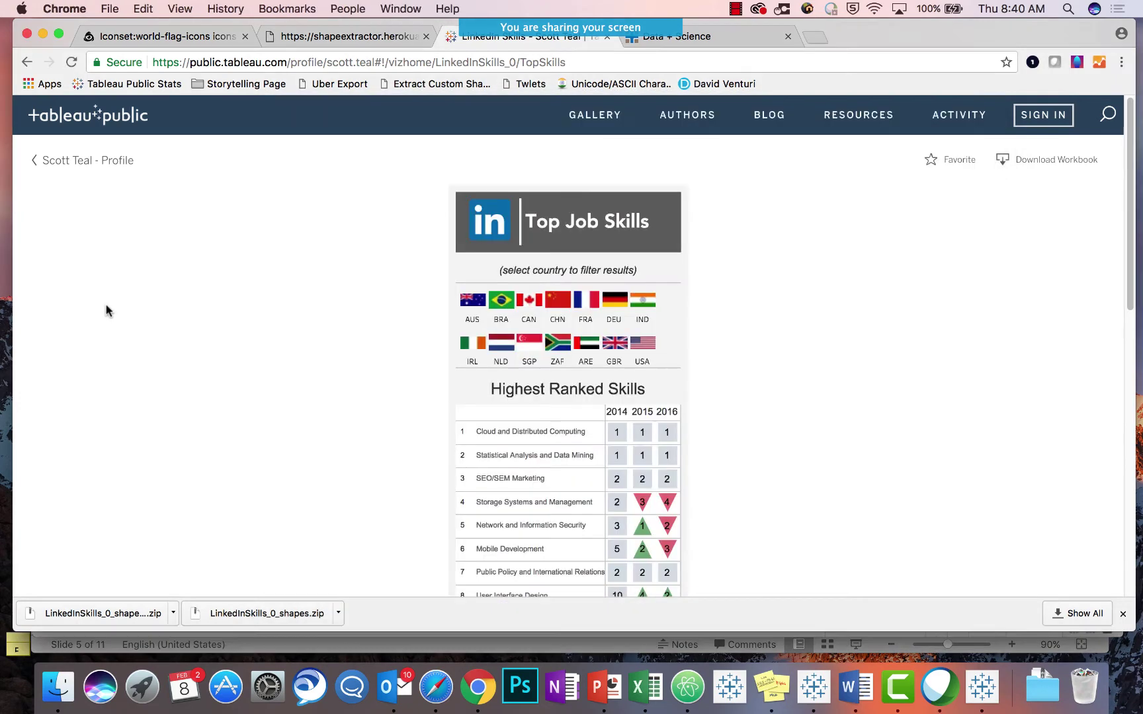
mouse_move(560, 317)
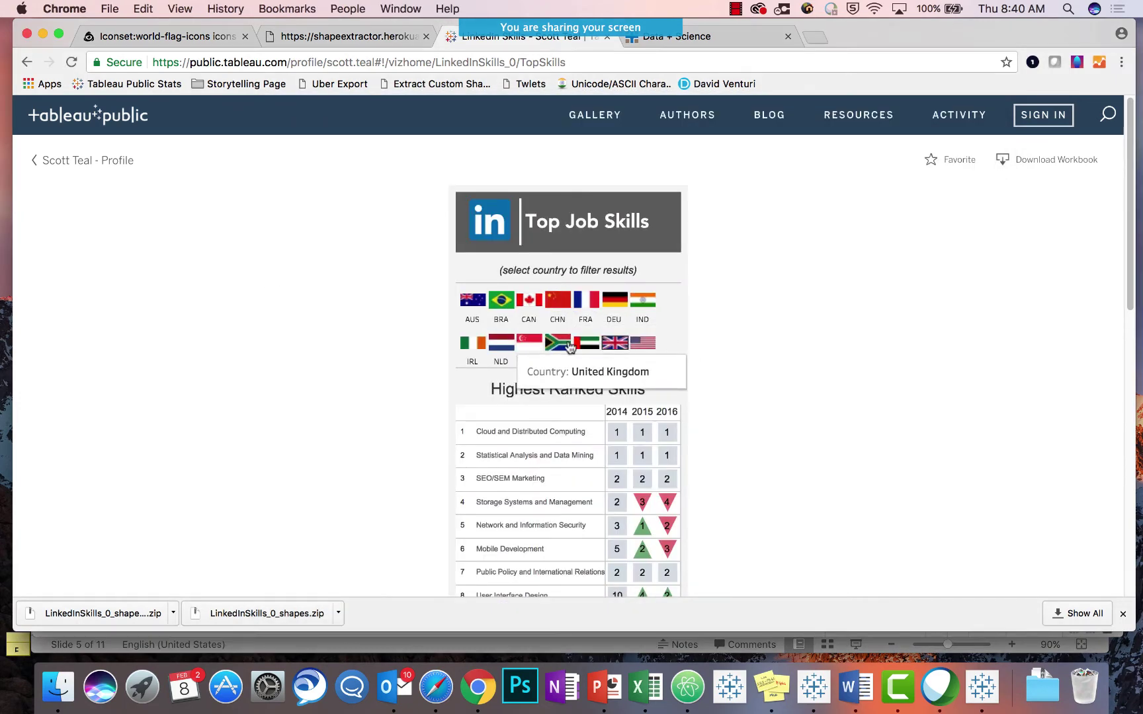
left_click(60, 688)
left_click(88, 431)
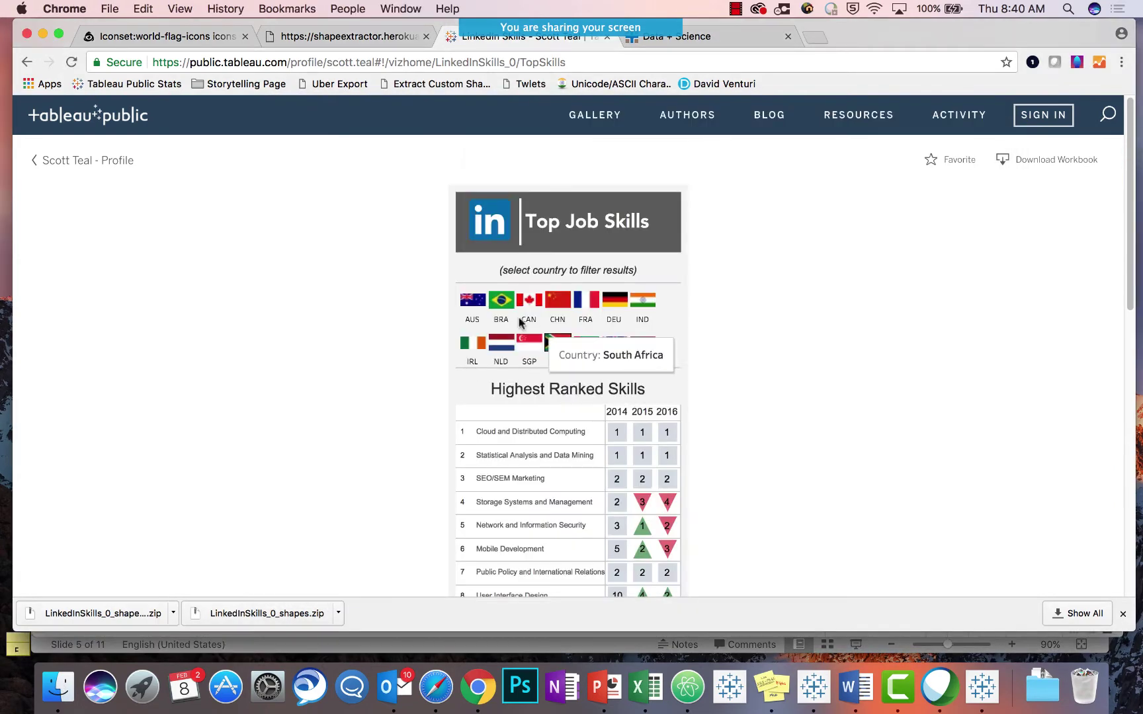
left_click(101, 615)
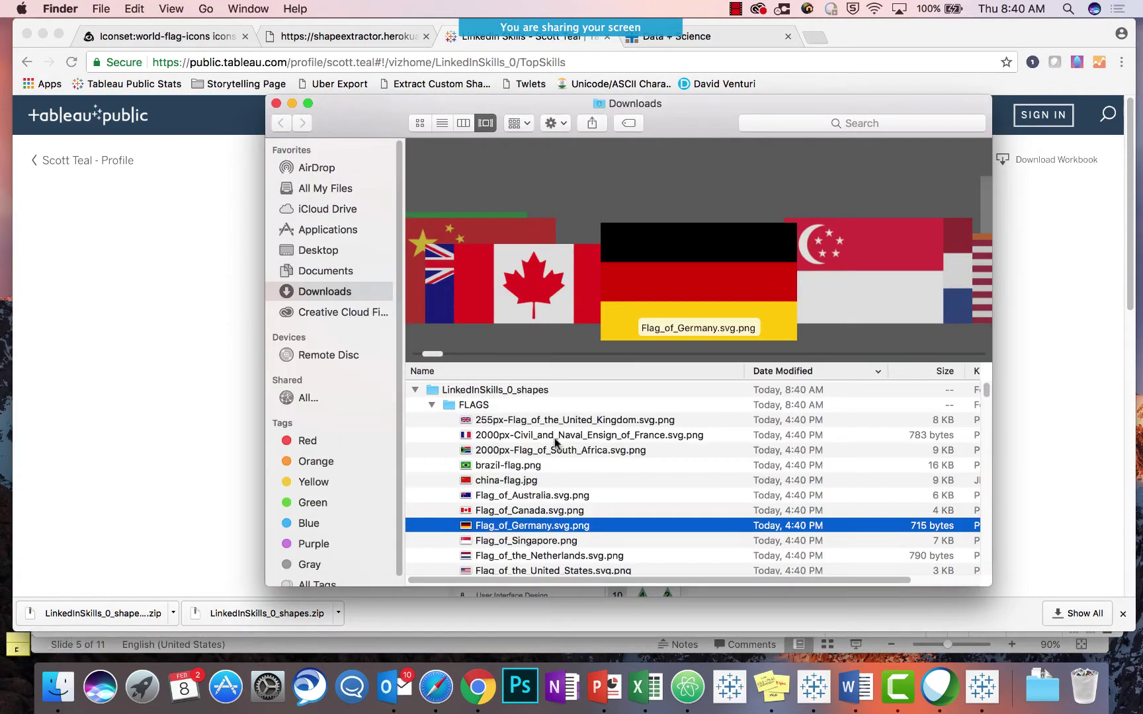
Preview the extracted flag images one after another, from the United Kingdom file to the United States file
left_click(550, 419)
key("Down")
key("Down")
key("Down")
key("Down")
key("Down")
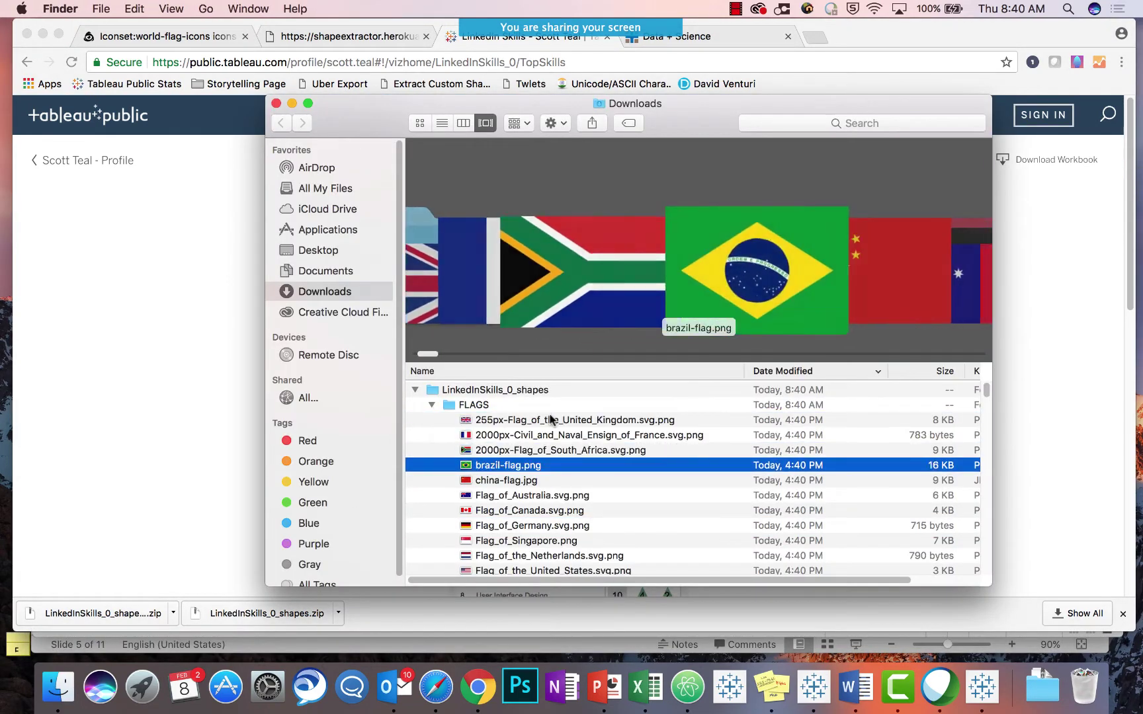
key("Down")
key("Down")
key("Down")
key("Down")
key("Down")
key("Down")
key("Down")
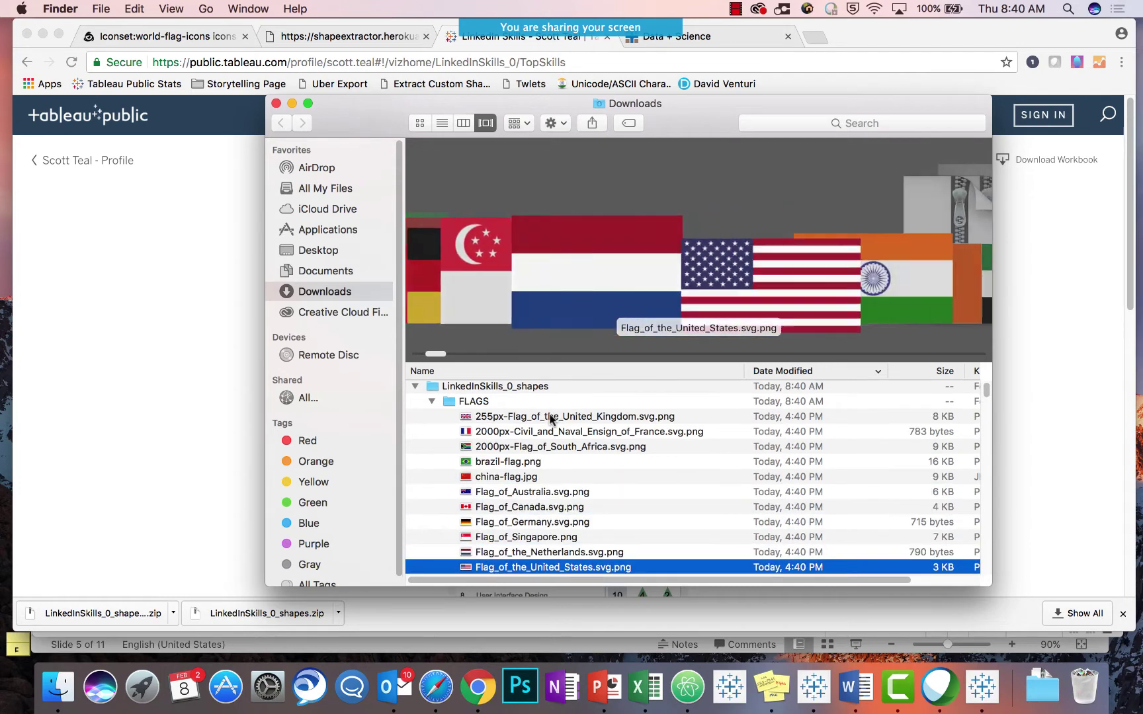
key("Up")
scroll(552, 420, "up", 2)
key("Up")
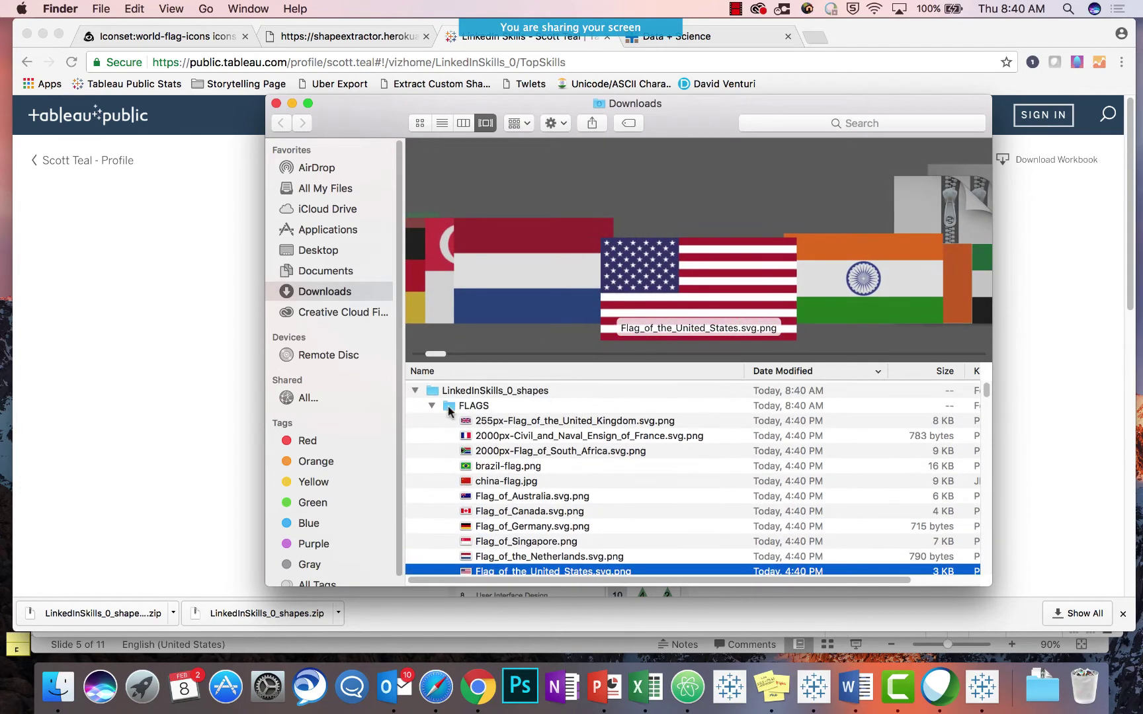
Move the FLAGS folder from Downloads through Documents into My Tableau Repository's Shapes folder, replacing the existing FLAGS folder
left_click(431, 406)
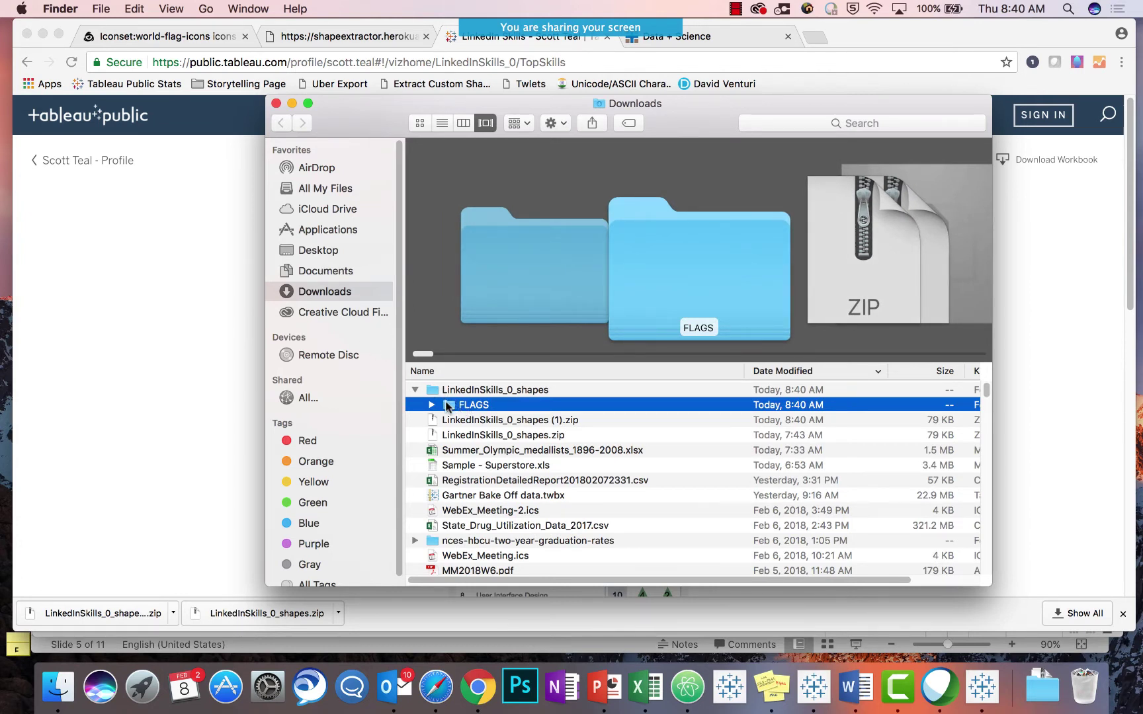
left_click_drag(470, 408, 345, 276)
left_click(345, 273)
left_click(453, 167)
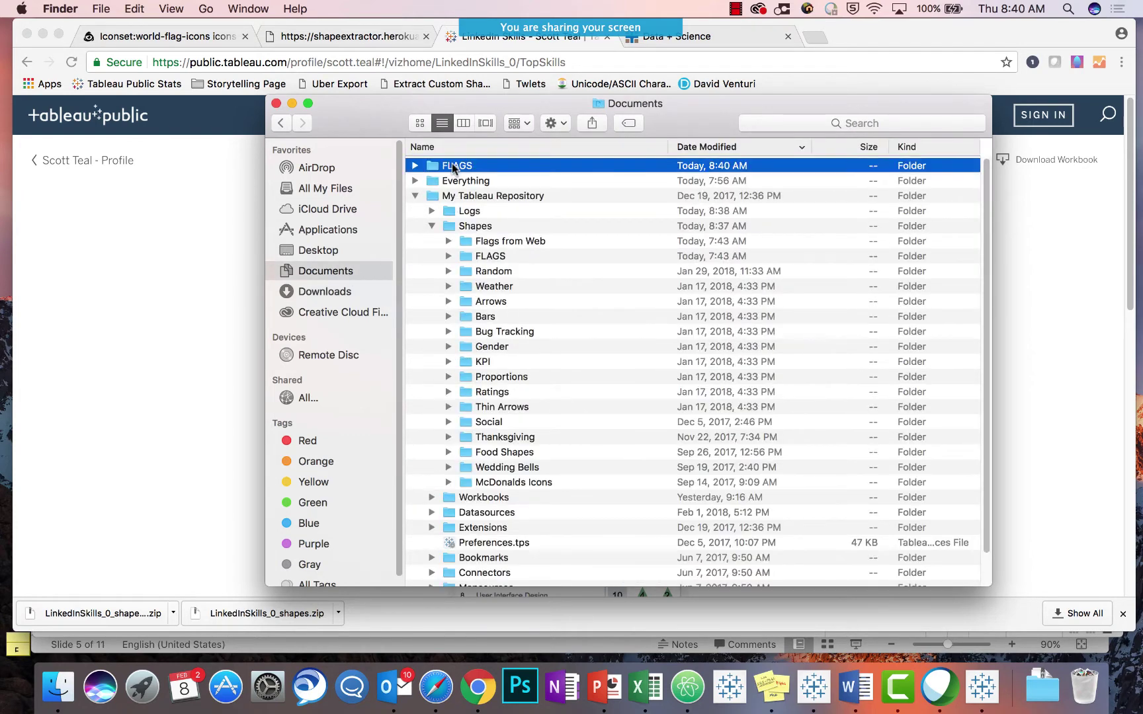
left_click_drag(439, 173, 476, 233)
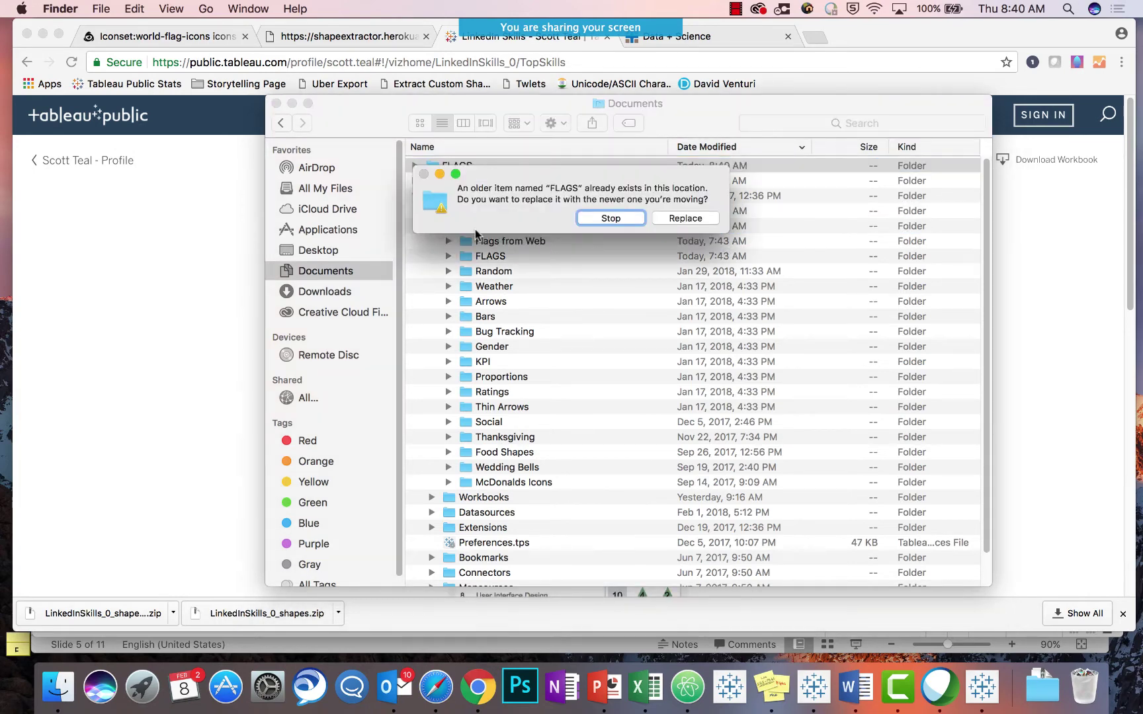
left_click(681, 220)
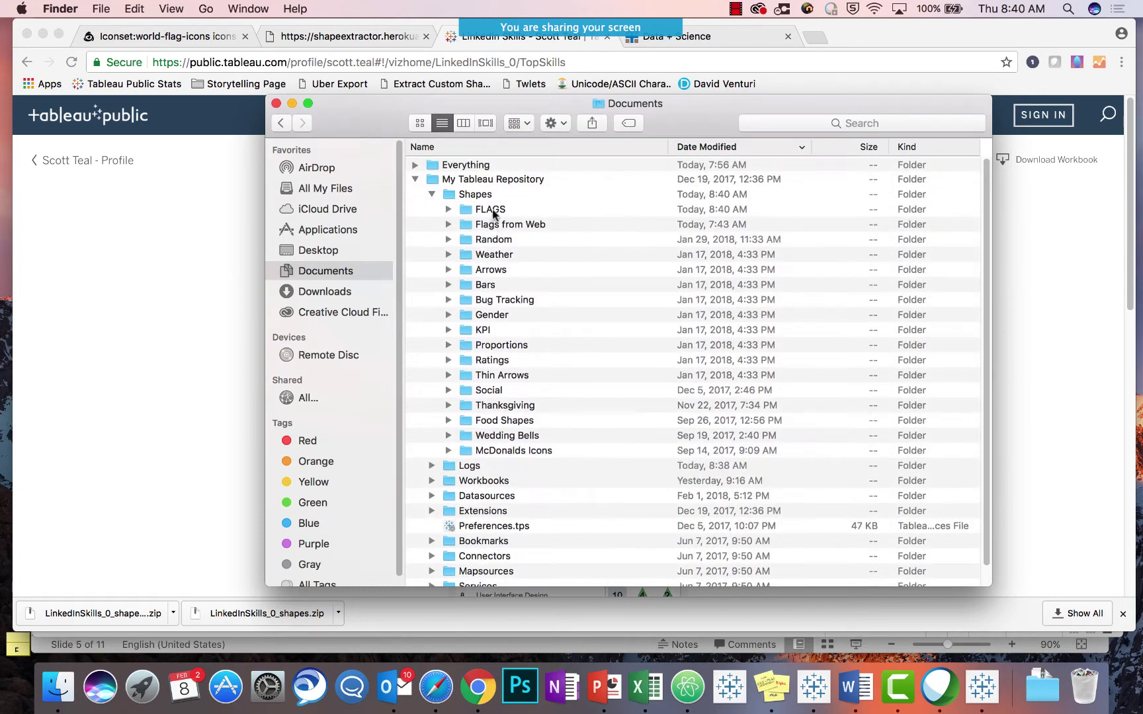
Switch through Tableau Public and PowerPoint to Chrome, and highlight the web address of the Extract Shapes page
left_click(495, 210)
left_click(813, 686)
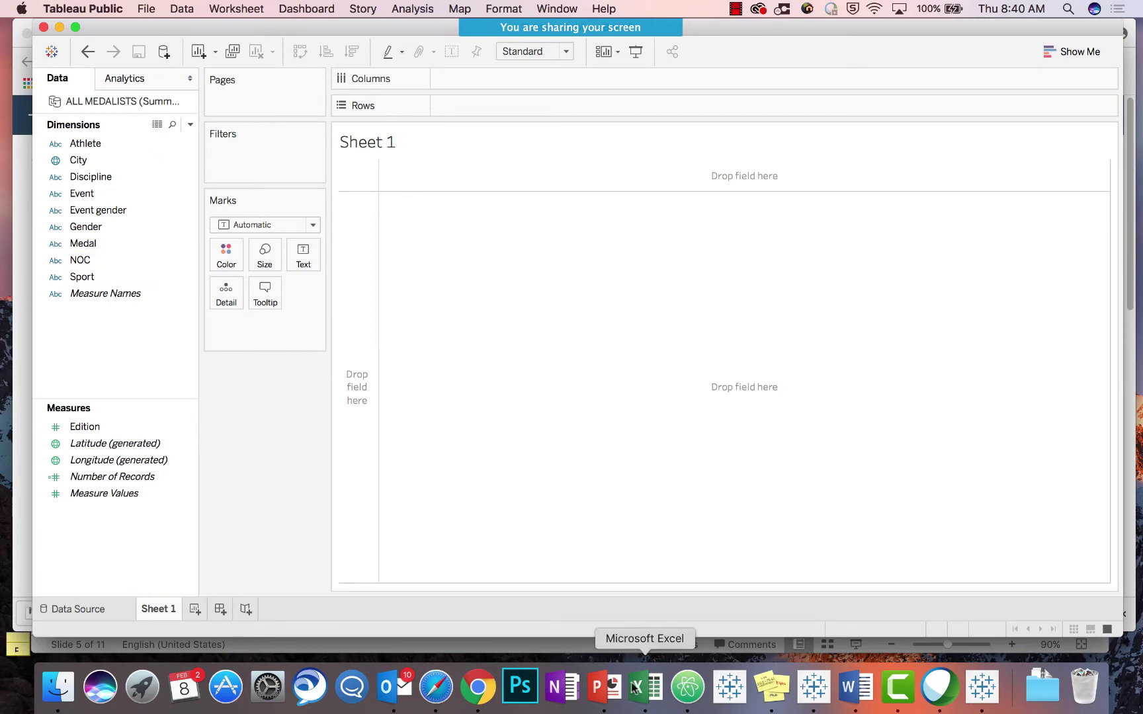
left_click(594, 691)
left_click(86, 355)
key("Down")
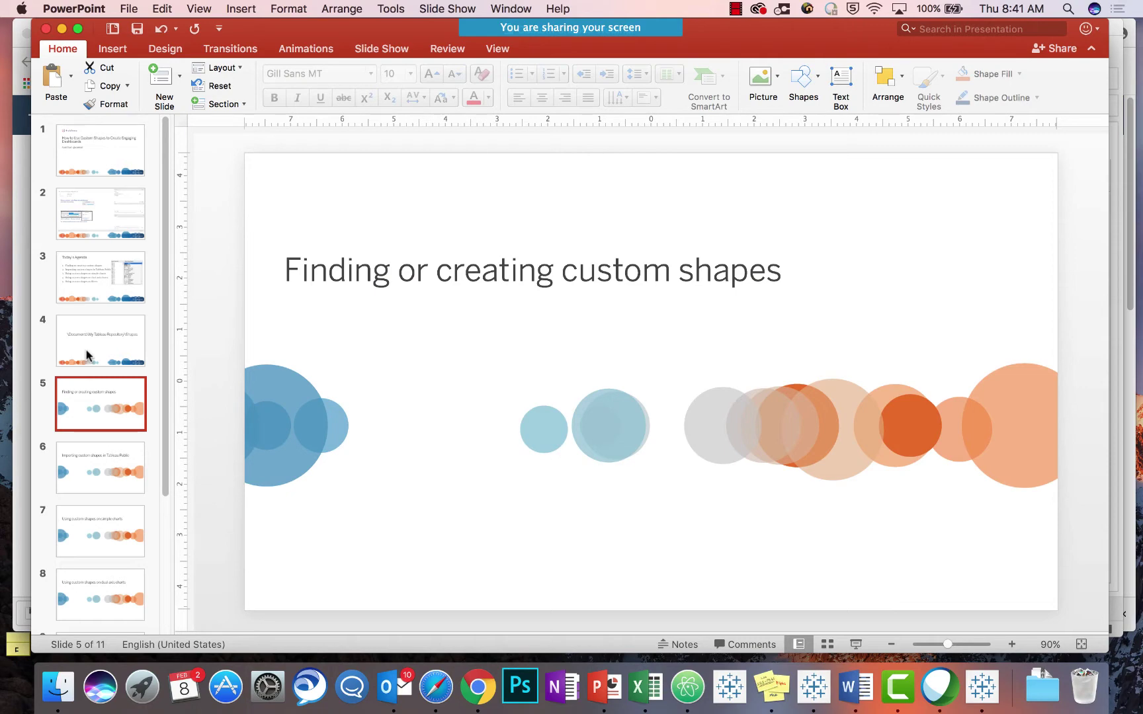
left_click(476, 689)
left_click(397, 36)
left_click(366, 63)
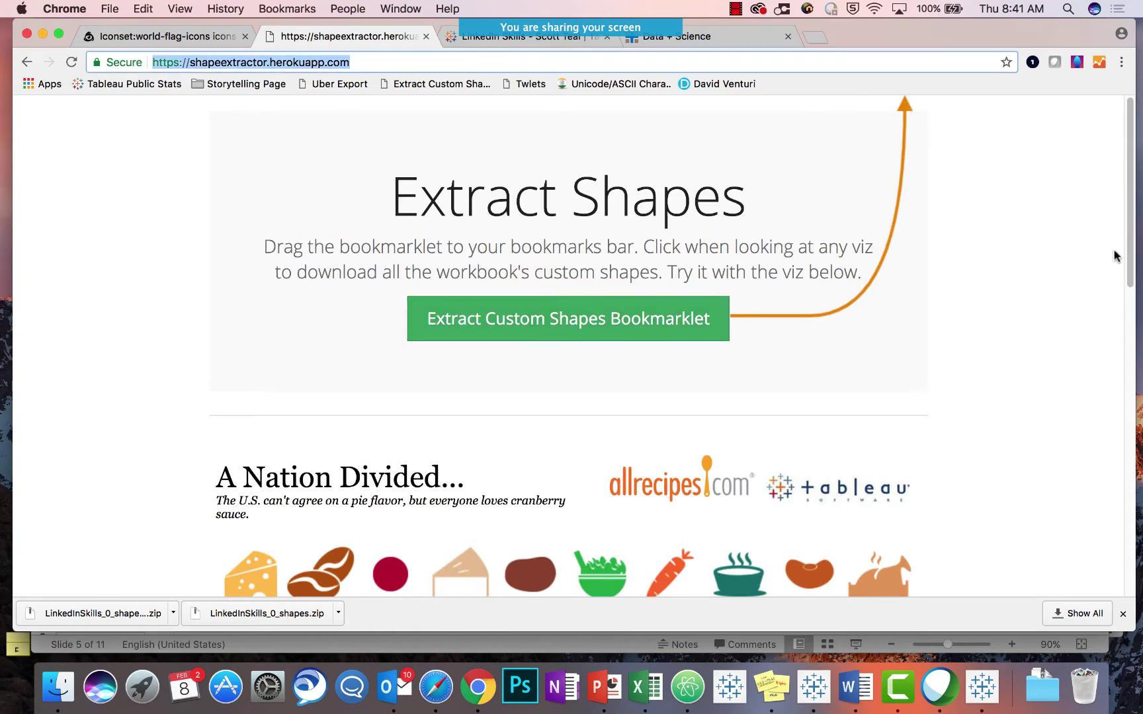
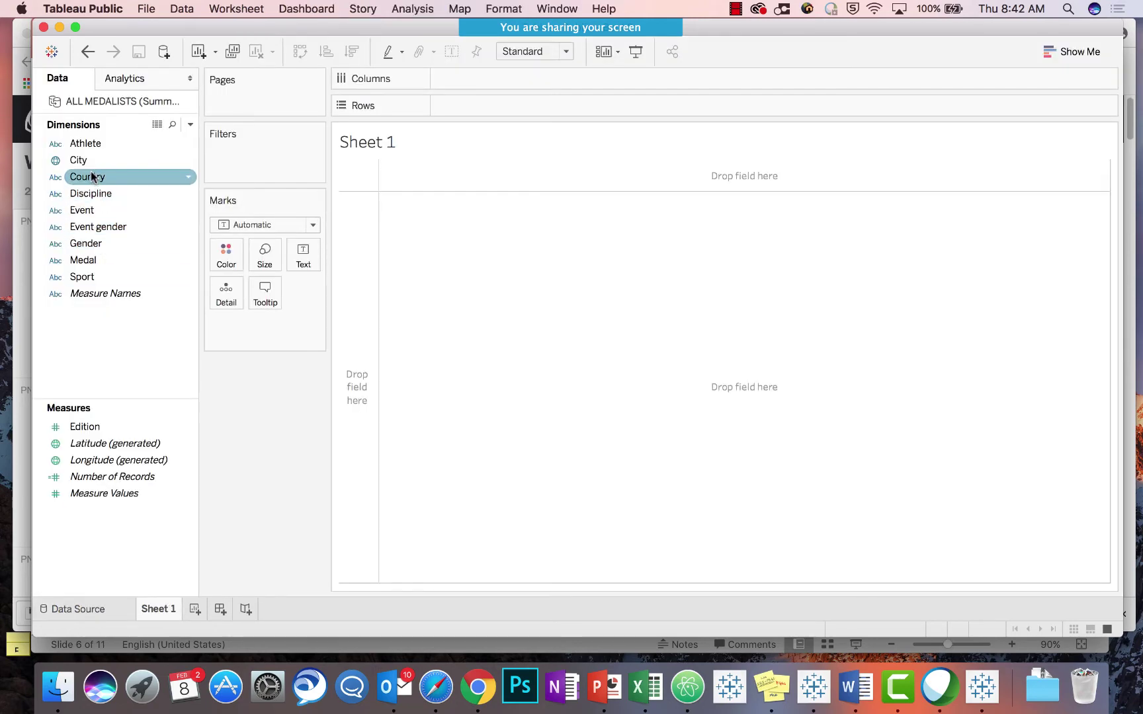
Place Country on Rows of Sheet 1 and display it as Shape marks, with Country also assigned to Shape
left_click_drag(92, 176, 470, 108)
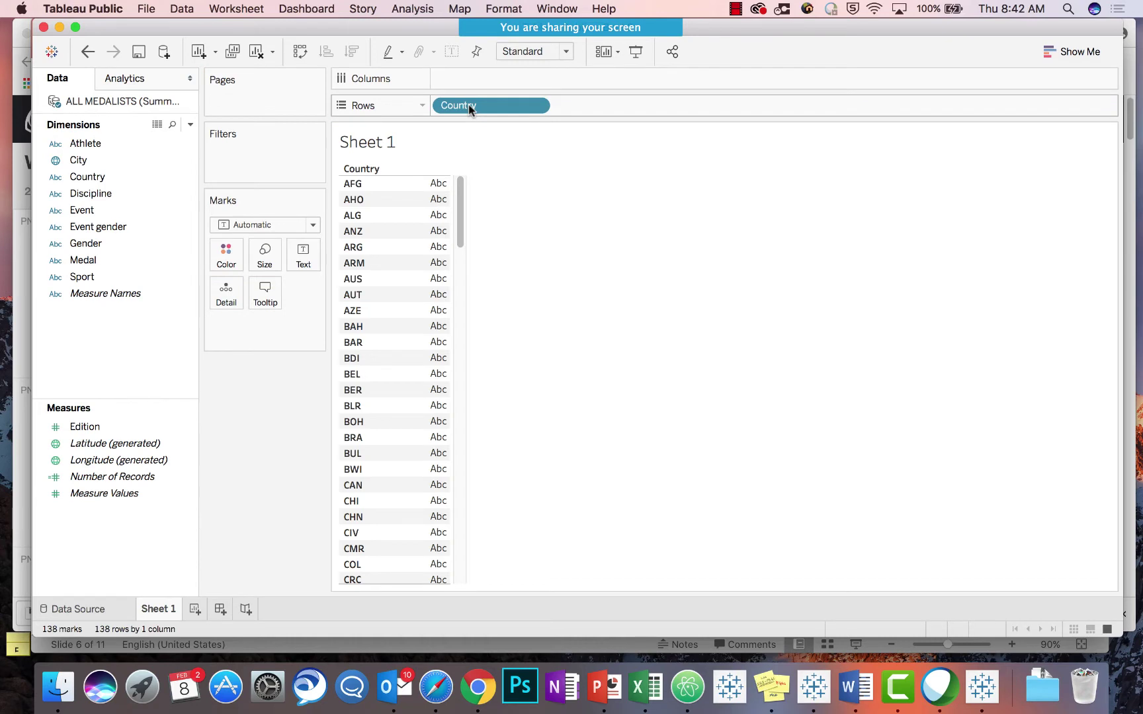
left_click(312, 225)
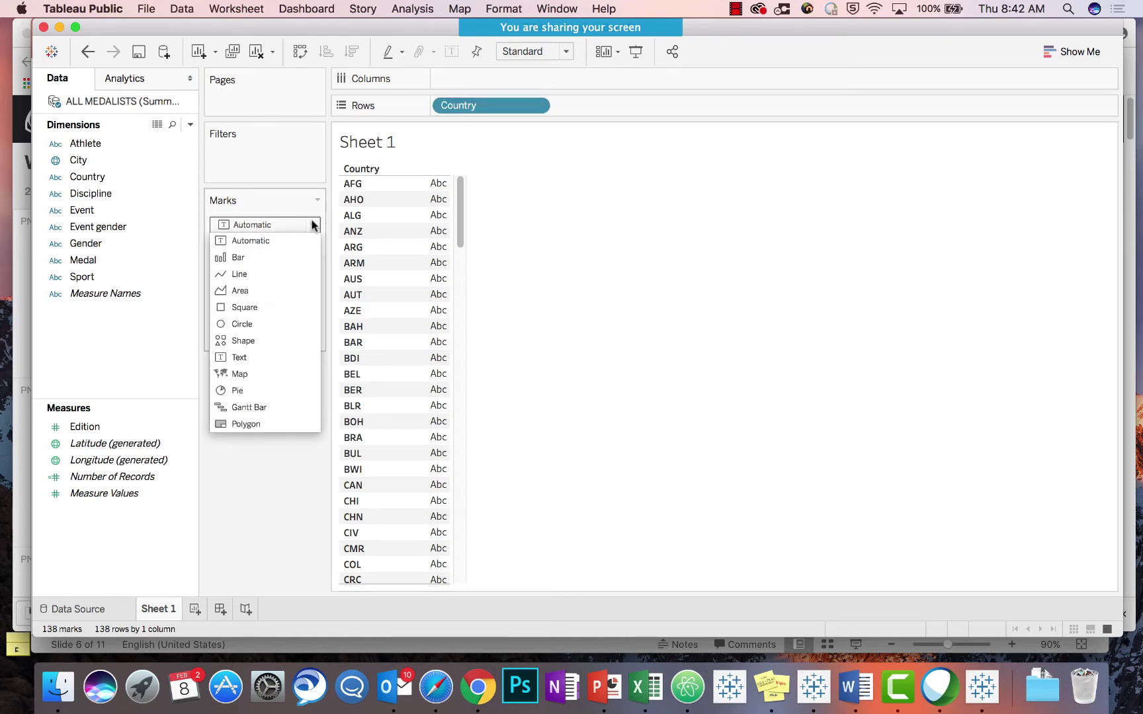
left_click(271, 342)
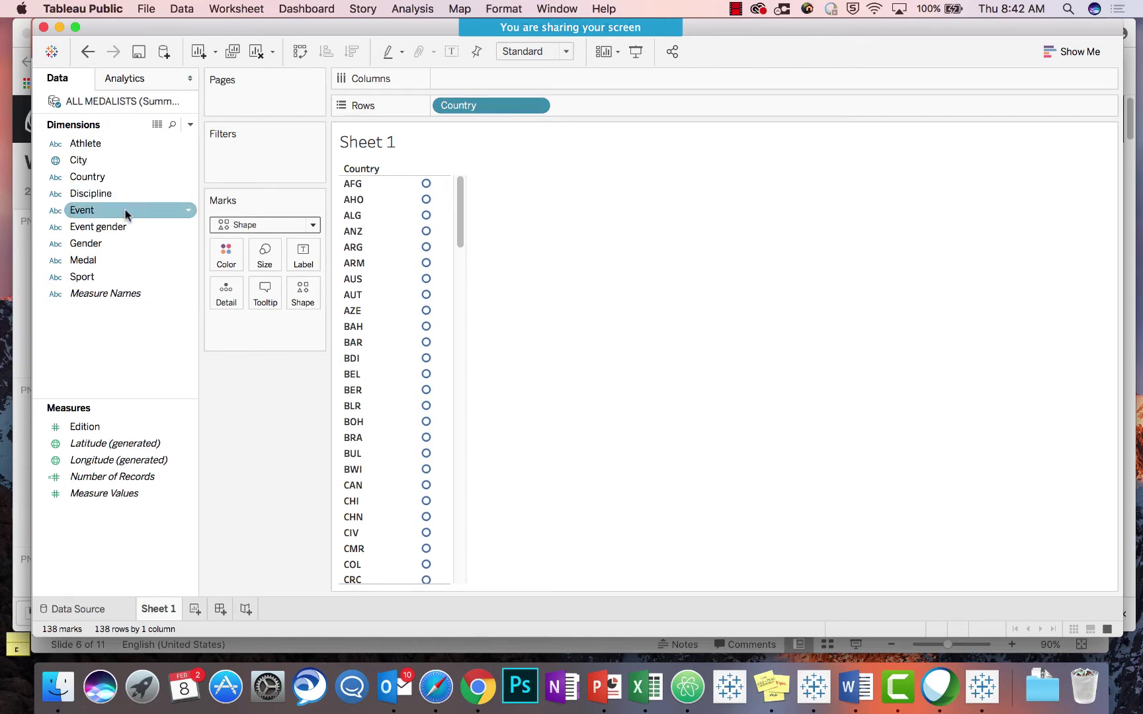
left_click_drag(113, 174, 304, 294)
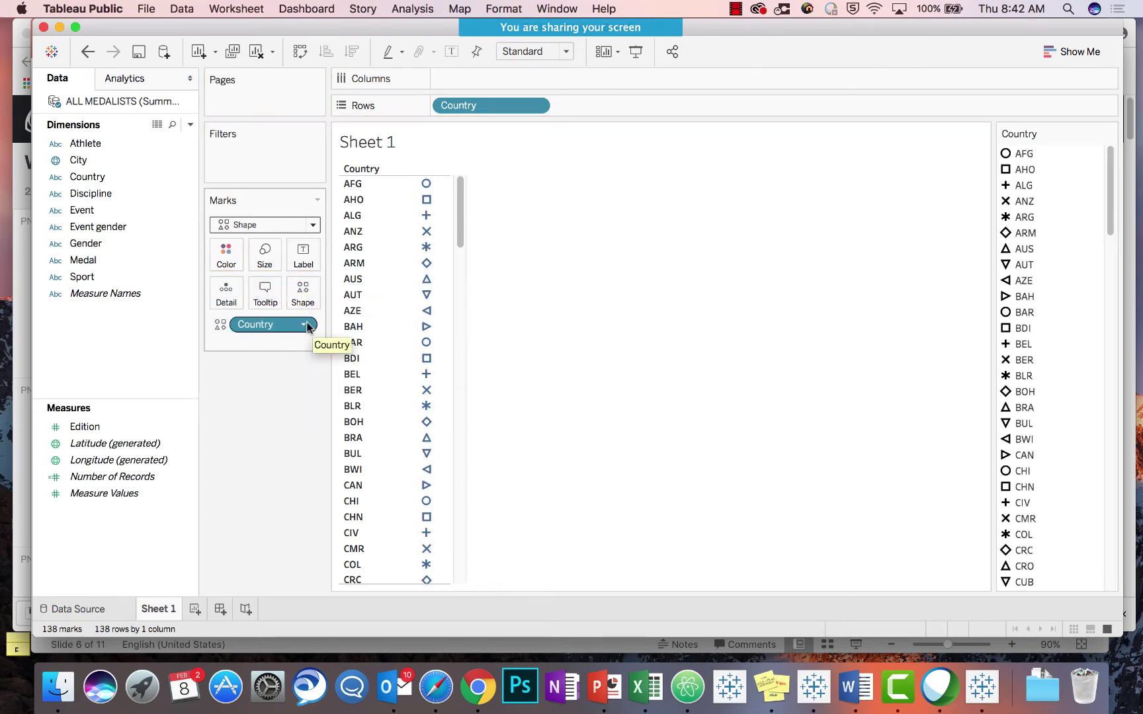
left_click(313, 225)
left_click(315, 226)
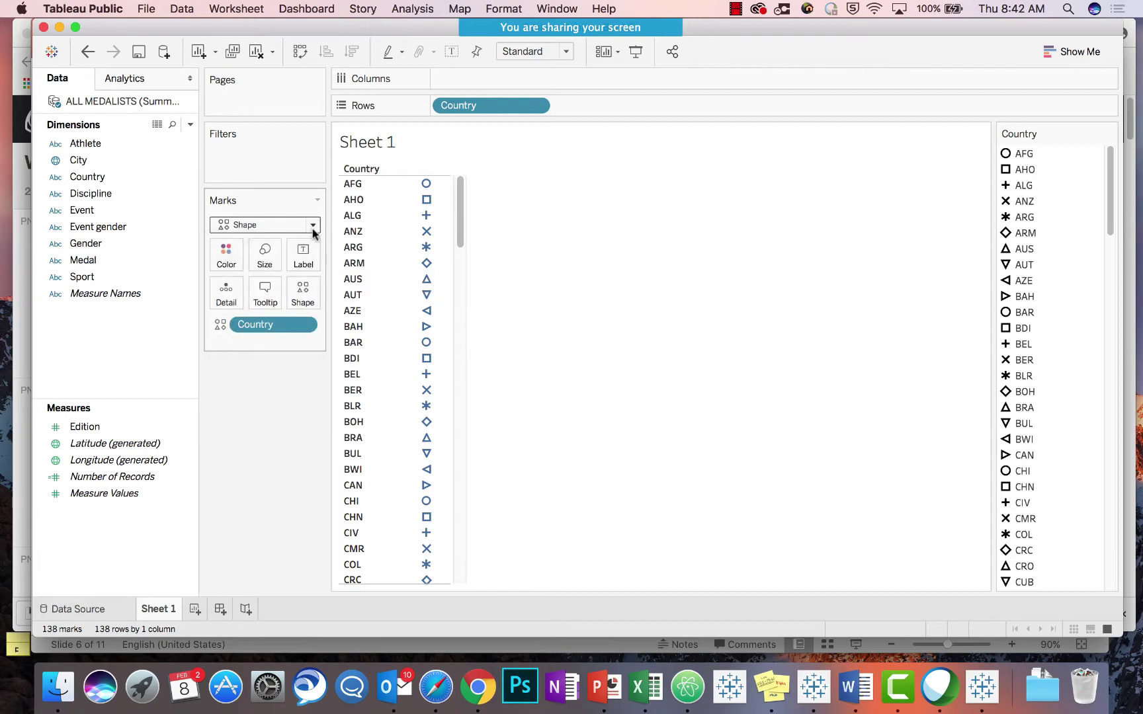
Open the shape settings for Country and reload the shapes from the repository
scroll(462, 215, "down", 2)
scroll(462, 215, "down", 10)
scroll(462, 322, "up", 15)
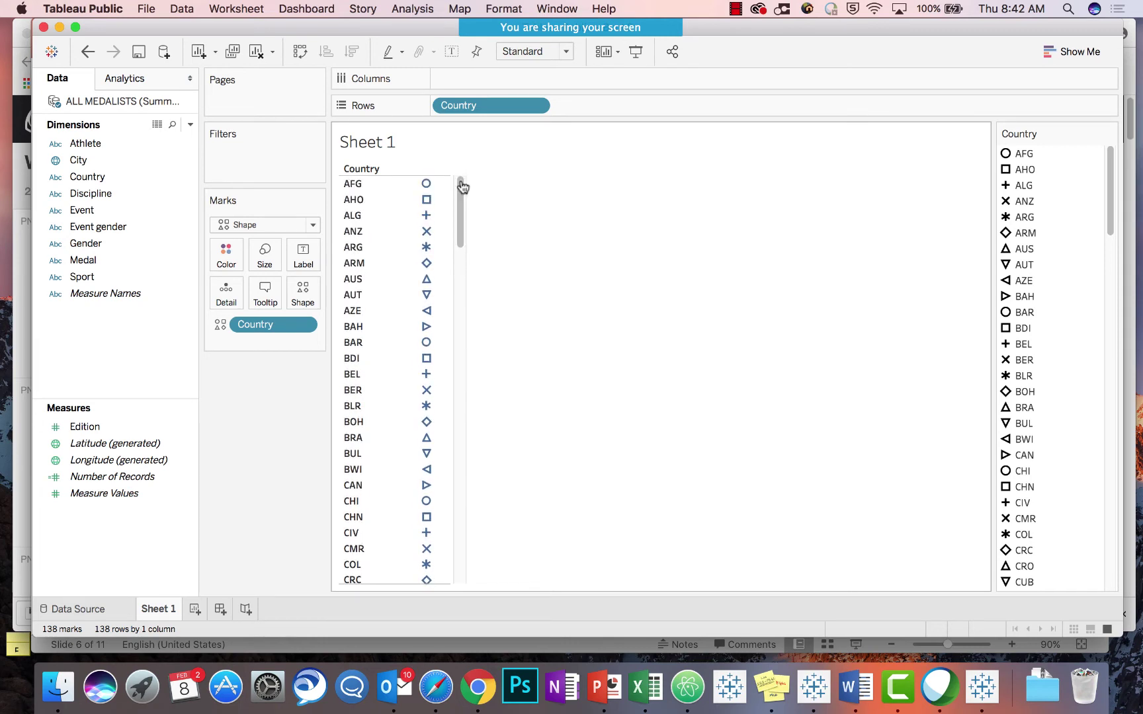
left_click(308, 303)
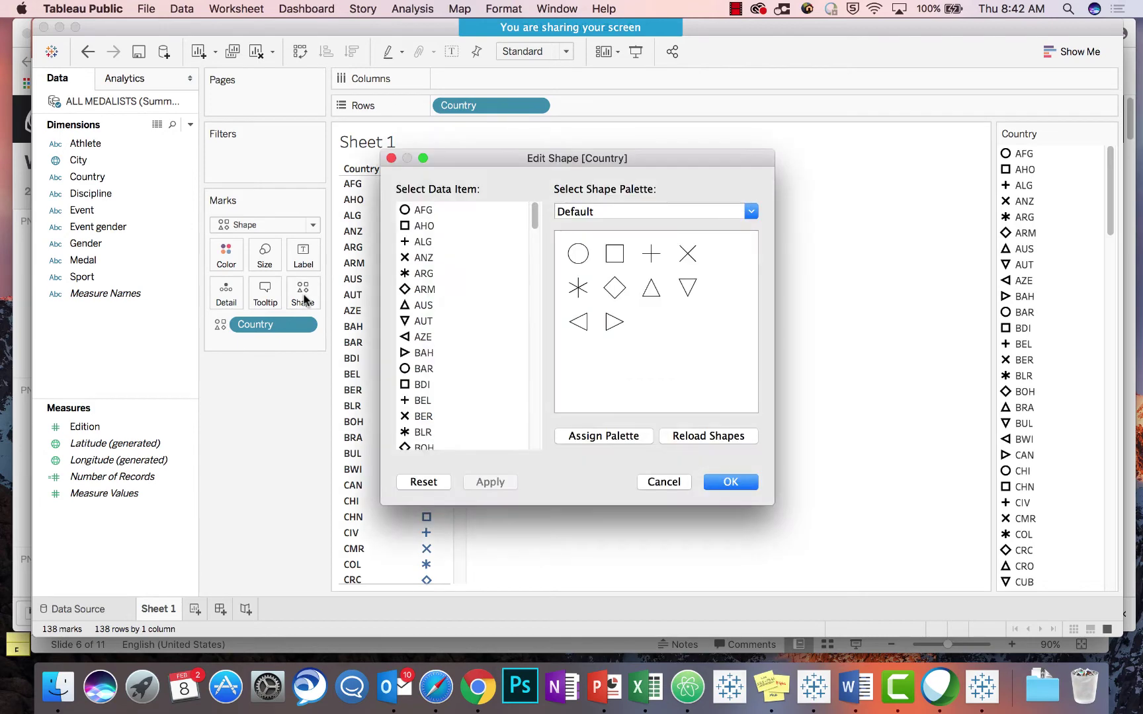
left_click(593, 213)
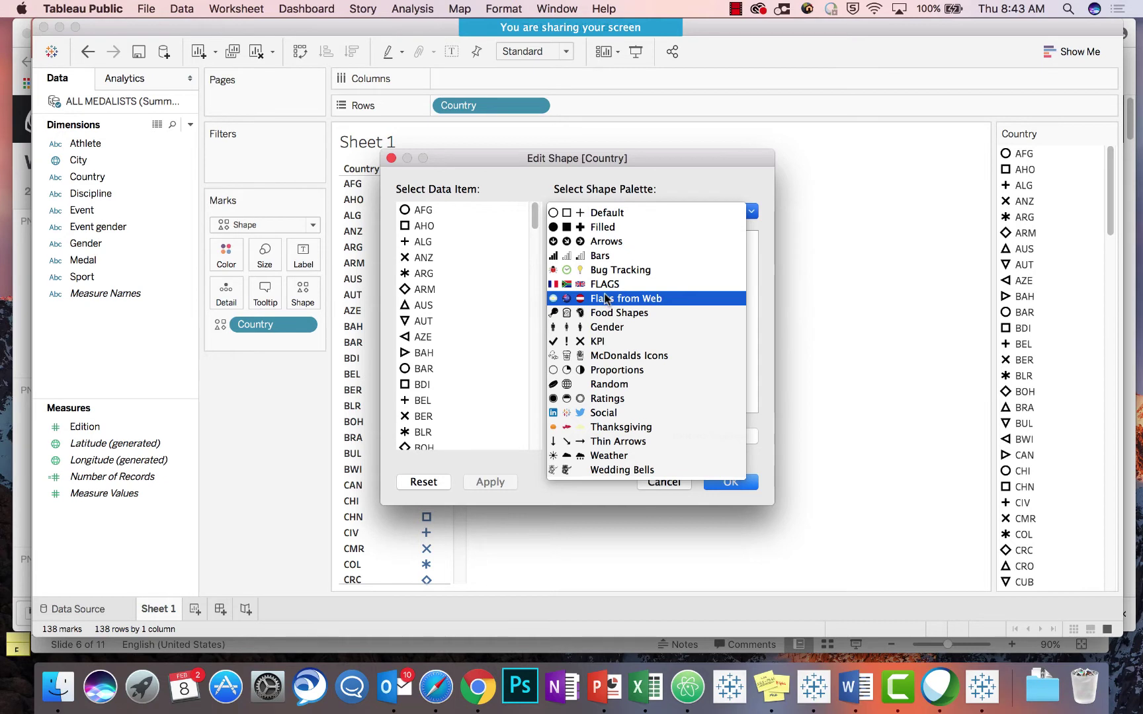
left_click(658, 212)
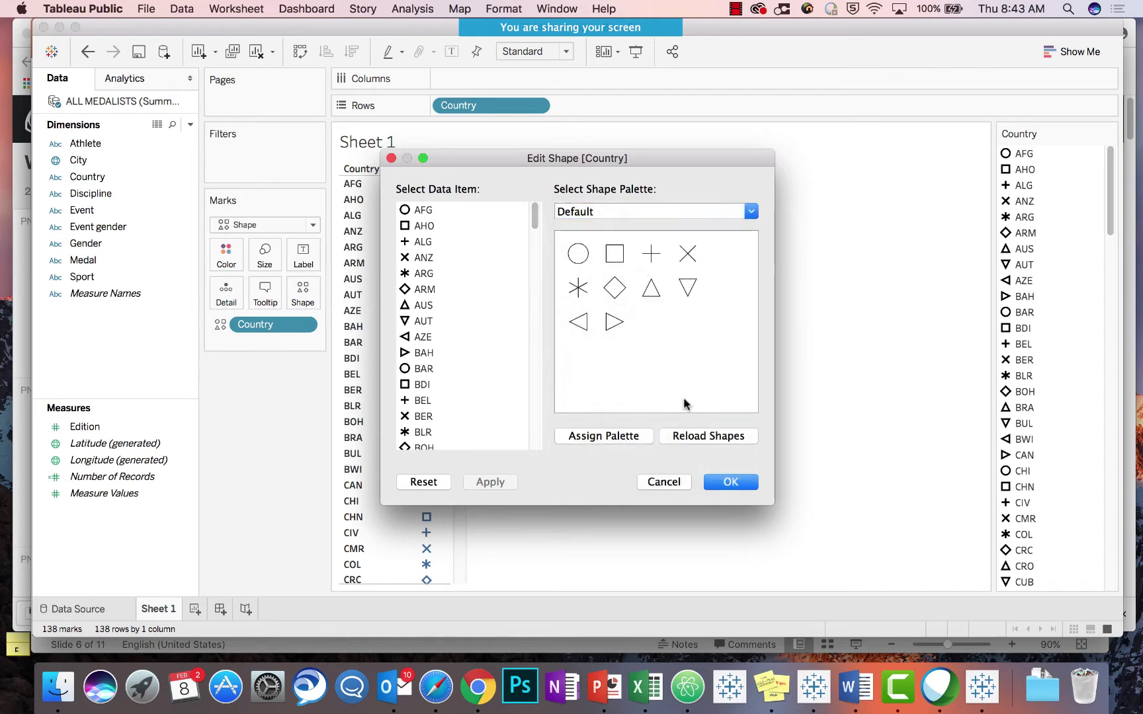
left_click(681, 437)
Select the FLAGS shape palette for the Country field
left_click(666, 213)
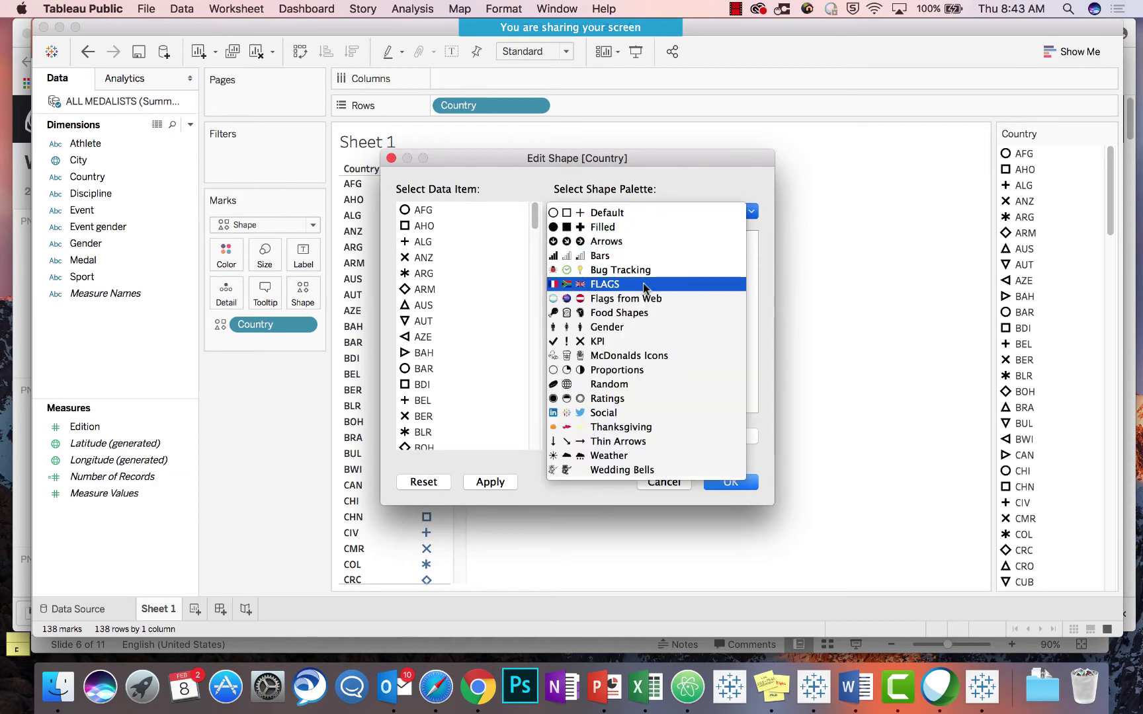
left_click(766, 327)
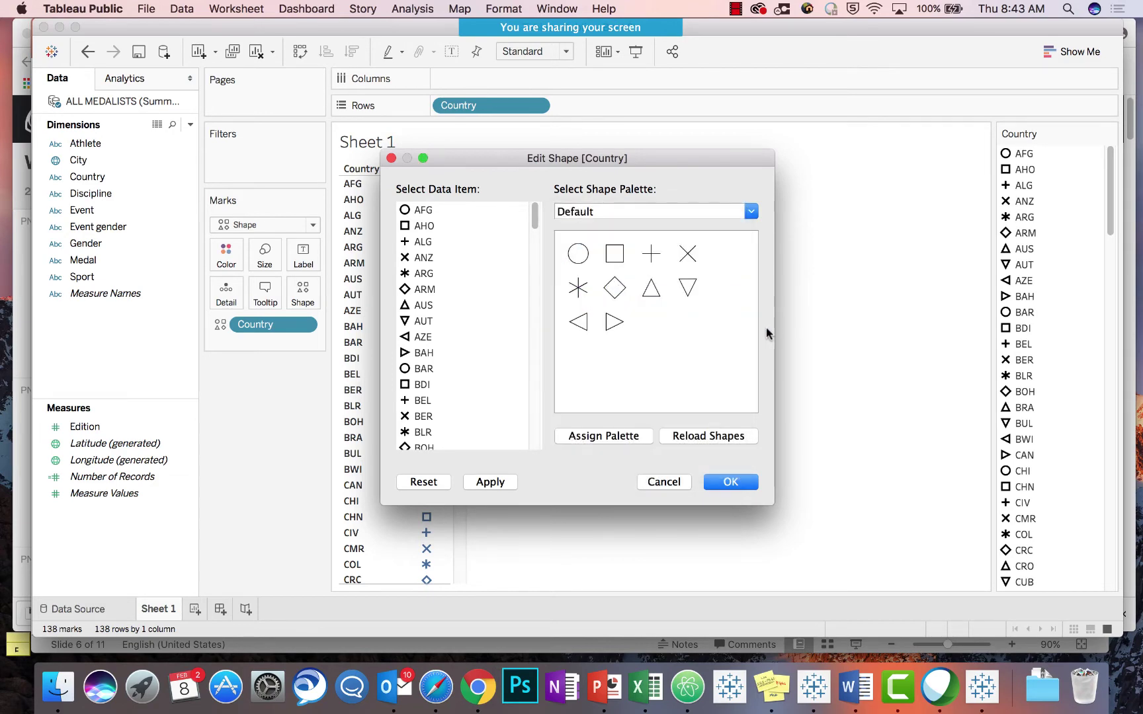
left_click(683, 211)
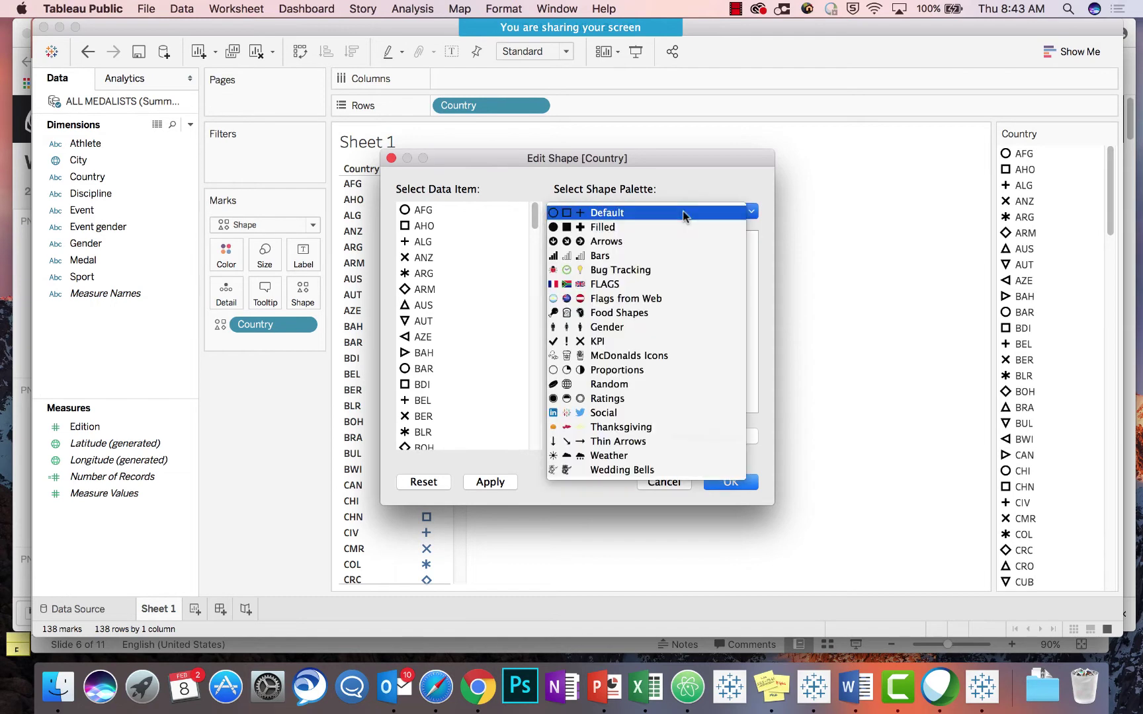
left_click(643, 288)
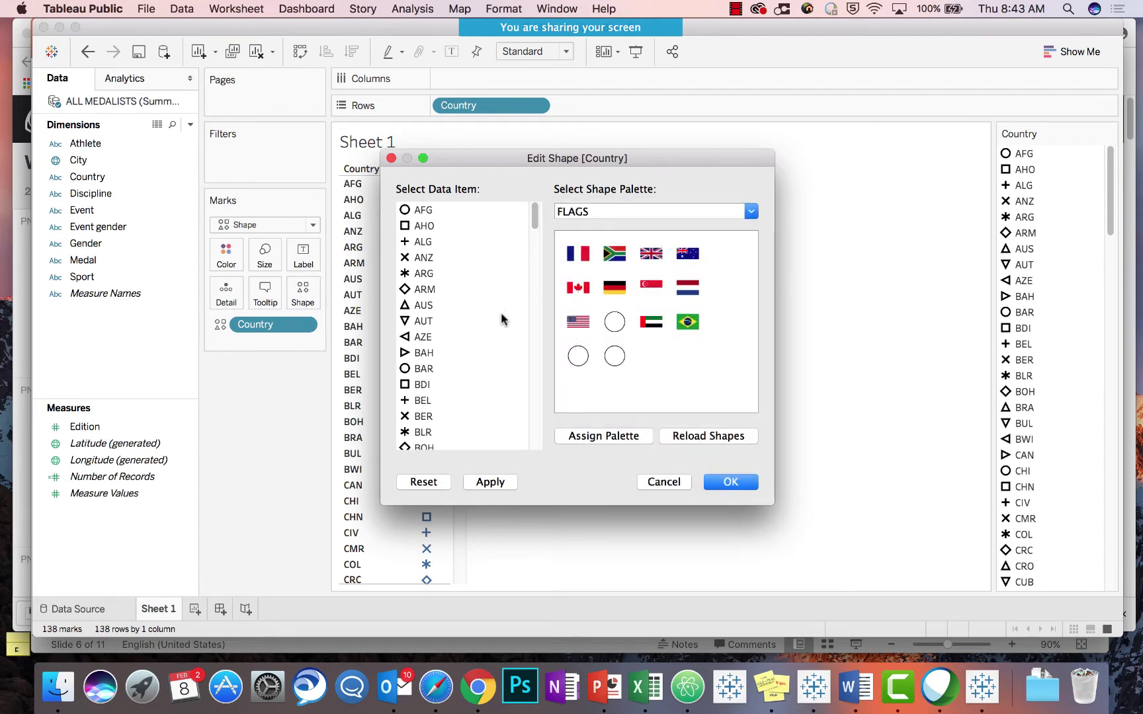
Look through the Country data items, including USA, to match the country codes with the flags in the FLAGS palette
scroll(486, 320, "down", 5)
scroll(486, 319, "down", 6)
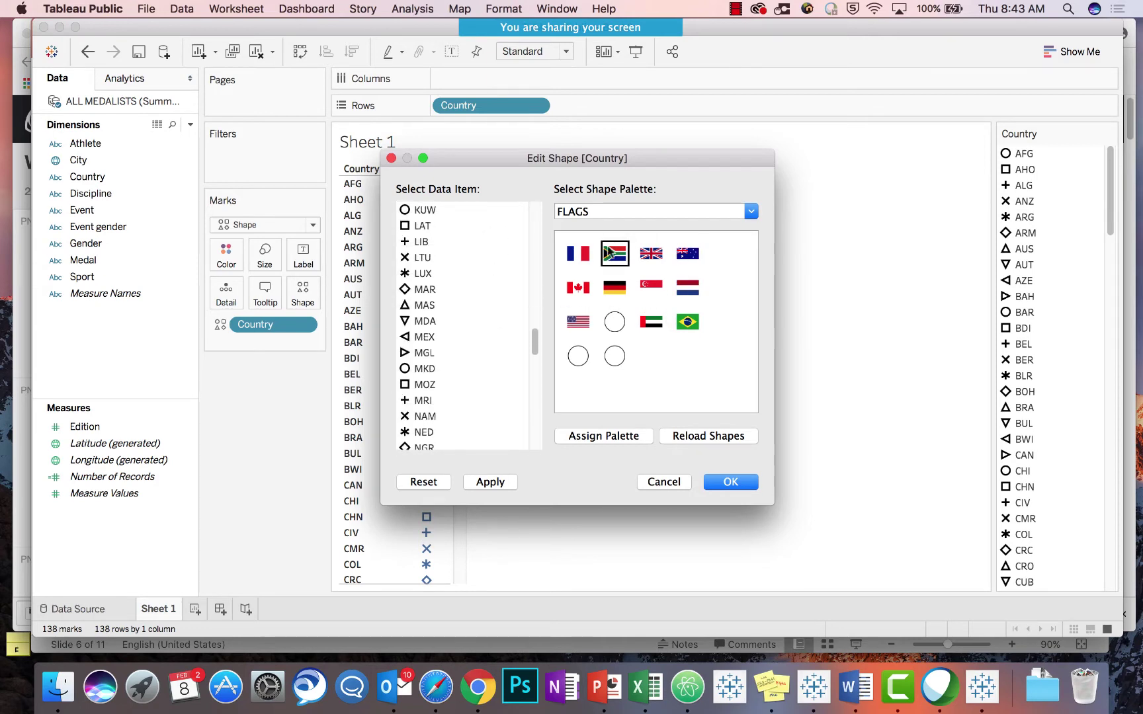
scroll(524, 296, "up", 15)
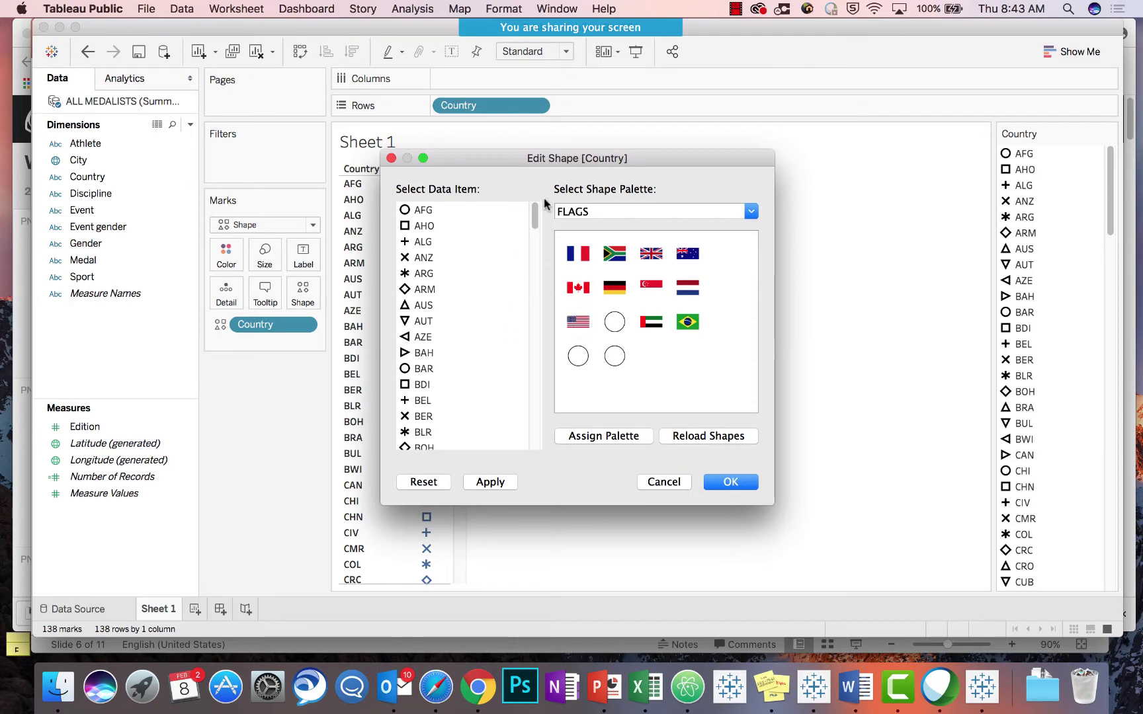
left_click_drag(534, 218, 536, 240)
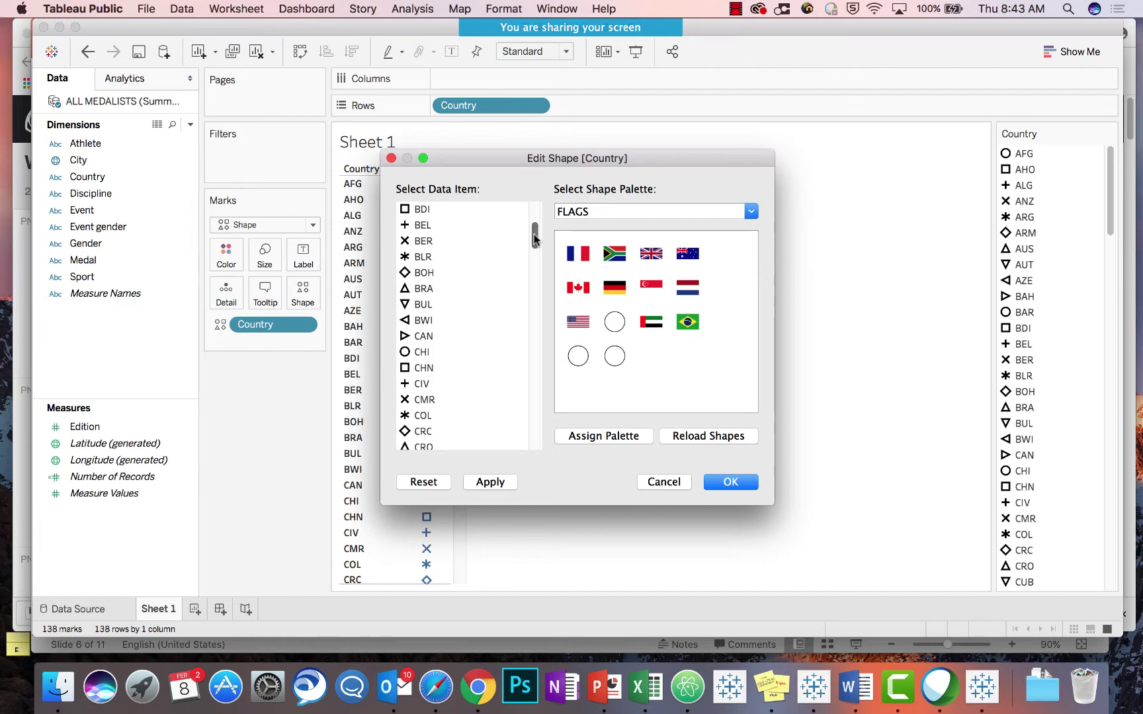
left_click_drag(536, 240, 526, 421)
left_click(570, 320)
left_click(418, 402)
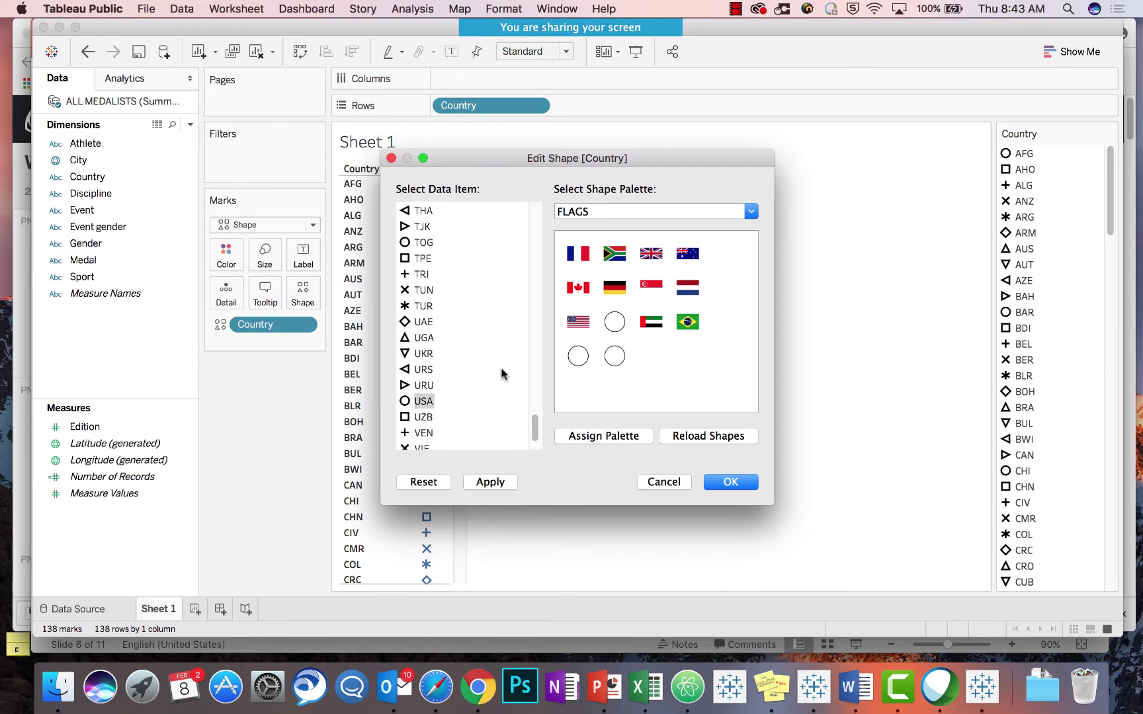
scroll(476, 299, "up", 20)
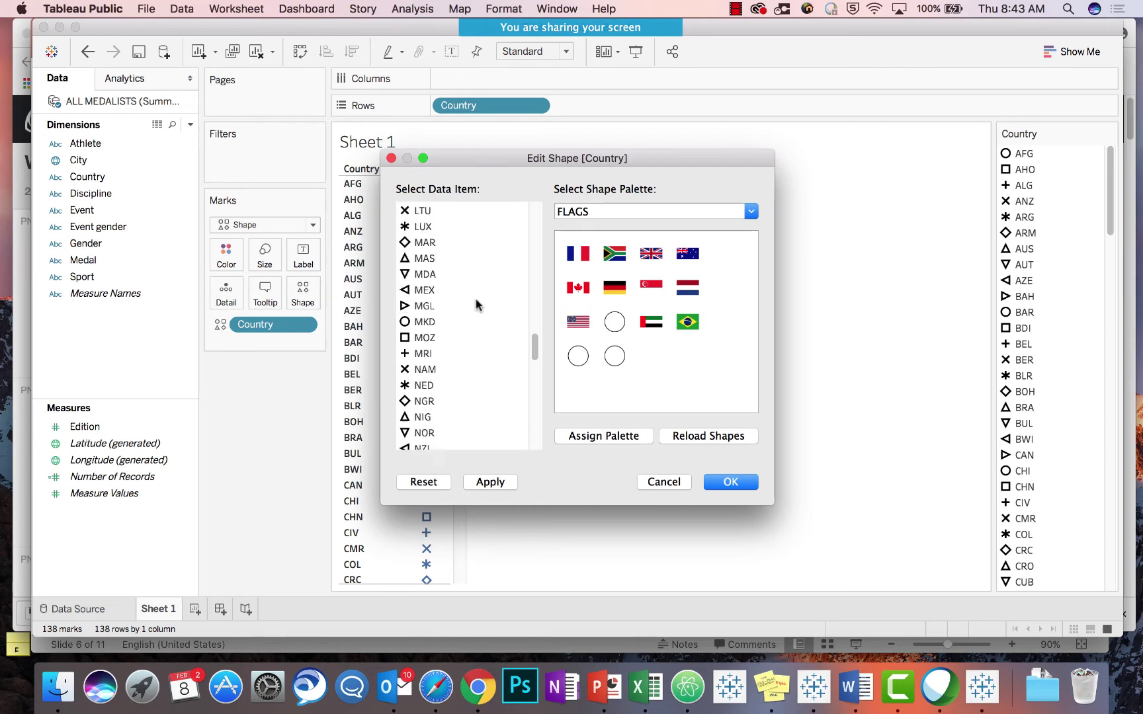
scroll(461, 298, "down", 1)
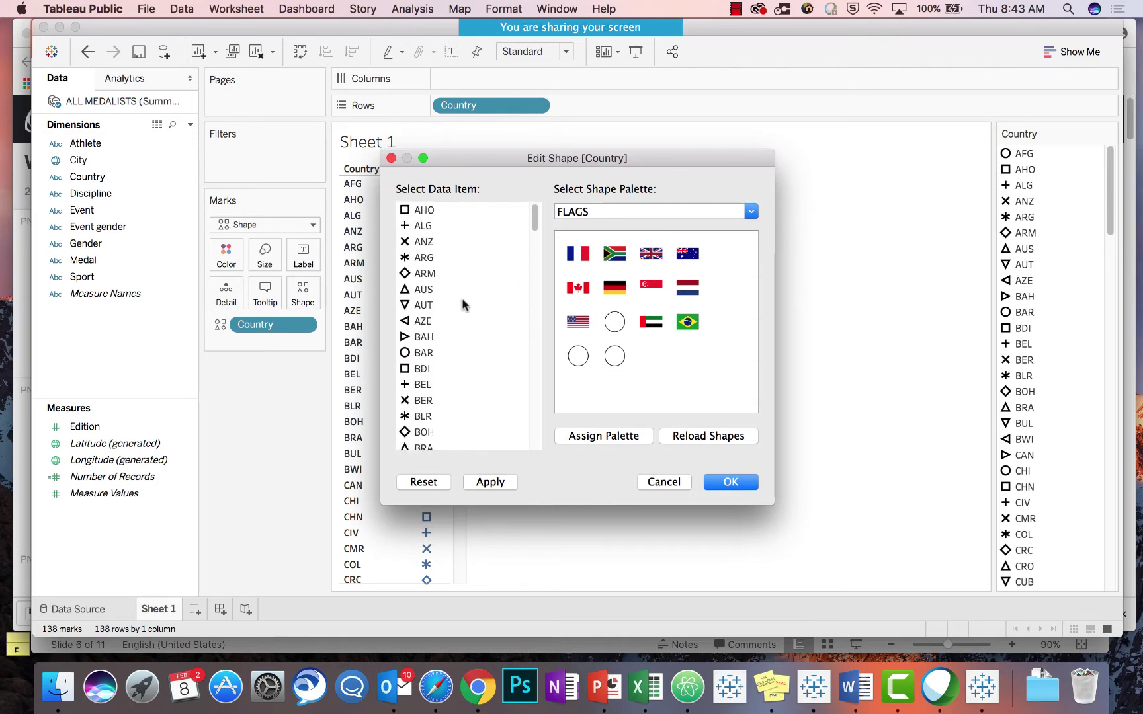
Assign the Brazilian flag from the FLAGS palette to BRA and the Canadian flag to CAN
scroll(442, 354, "down", 6)
left_click(436, 351)
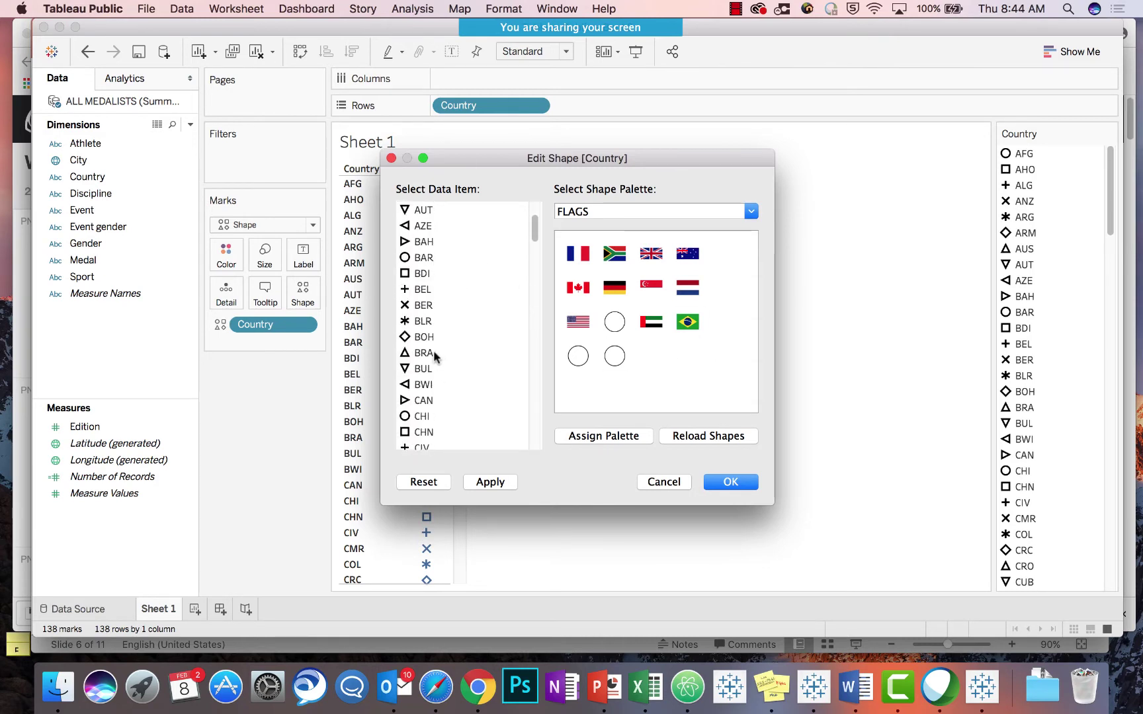
left_click(688, 322)
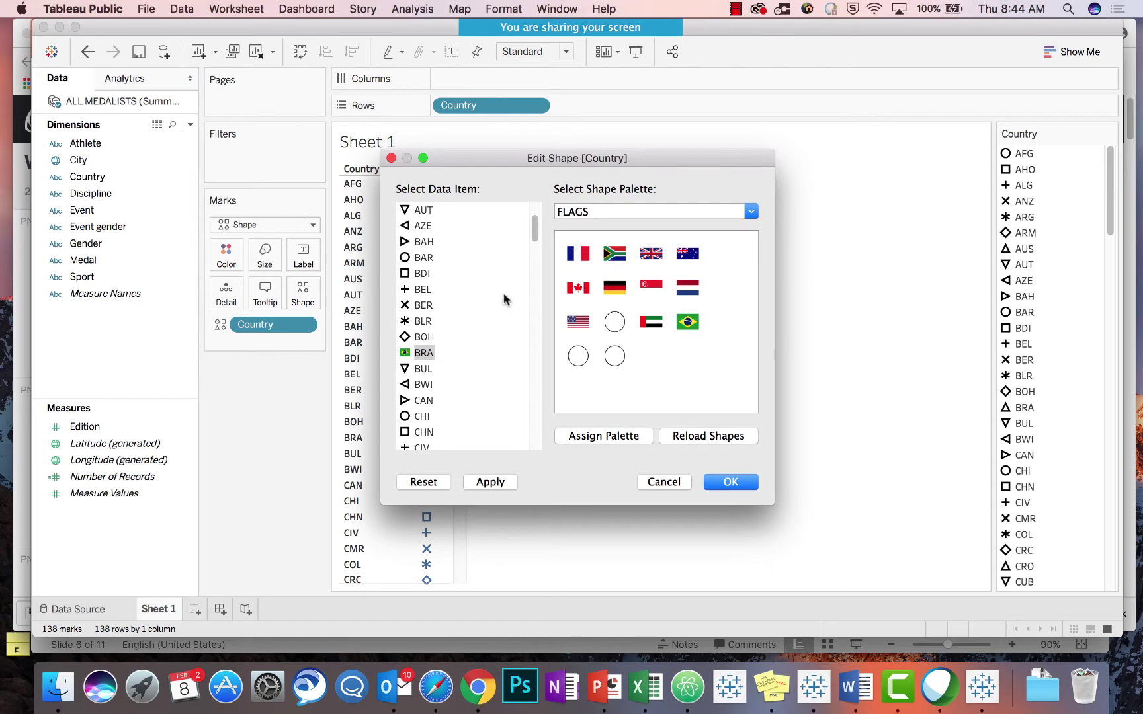
scroll(466, 336, "down", 1)
left_click(436, 384)
left_click(578, 288)
Assign the French flag to FRA, the German flag to GER and the British flag to GBR, and accept the shape settings
scroll(492, 370, "down", 7)
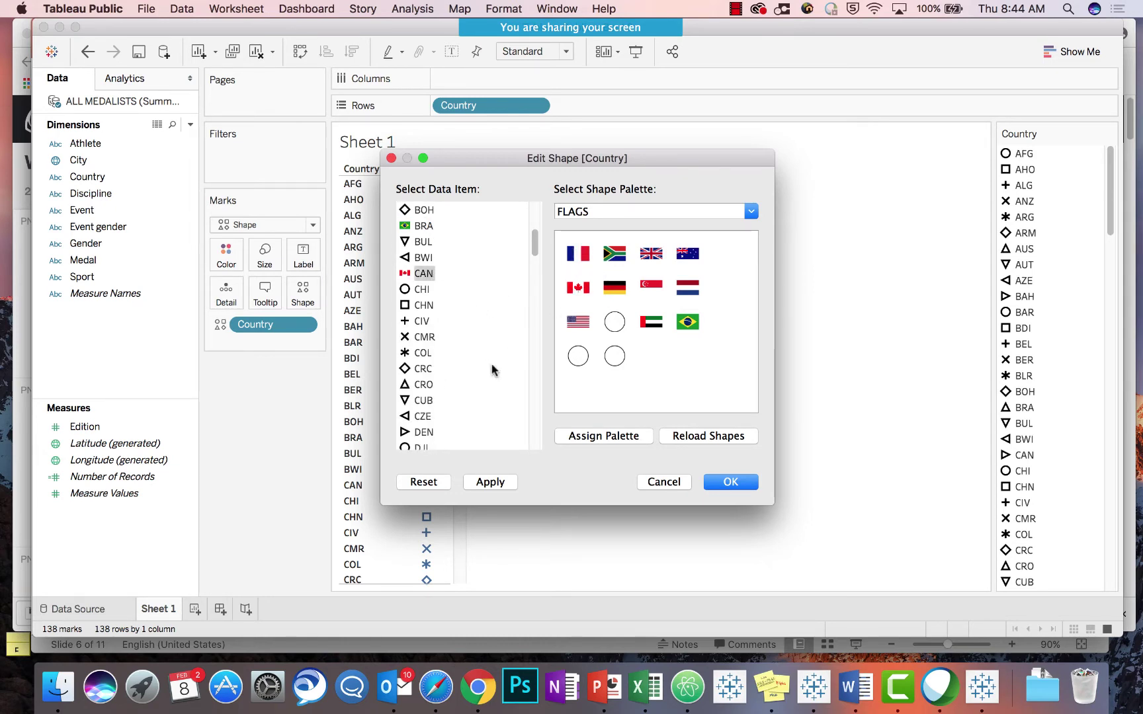
left_click_drag(534, 247, 534, 298)
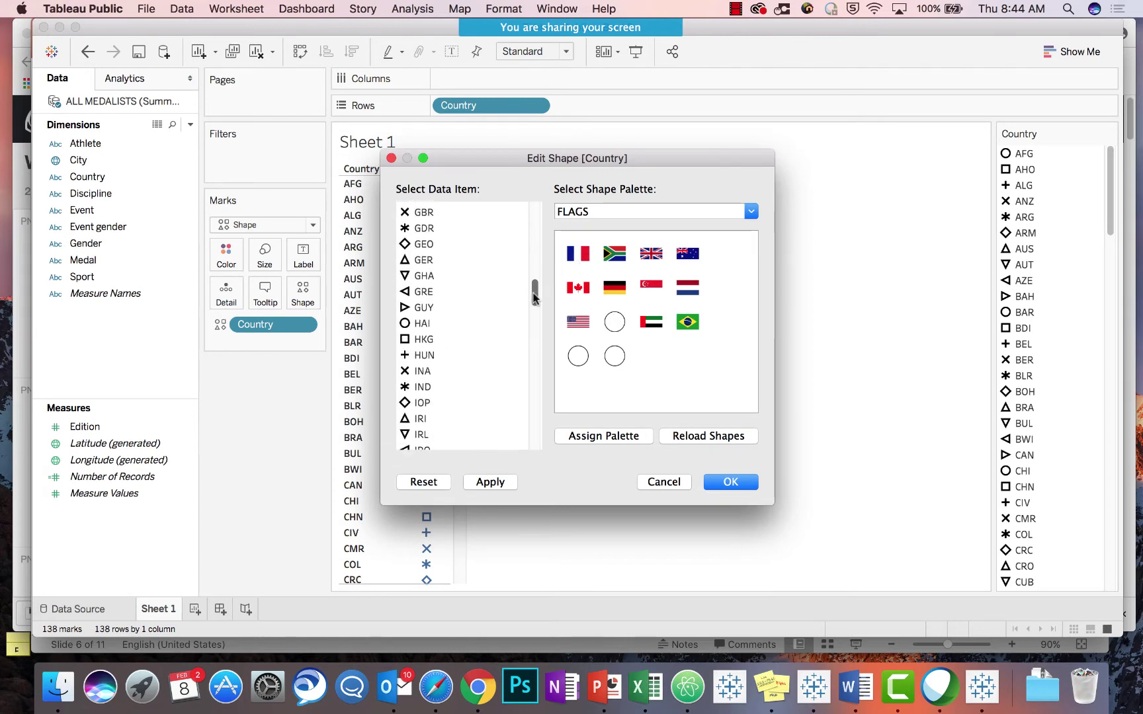
left_click(423, 260)
left_click(625, 286)
left_click(424, 212)
left_click(650, 265)
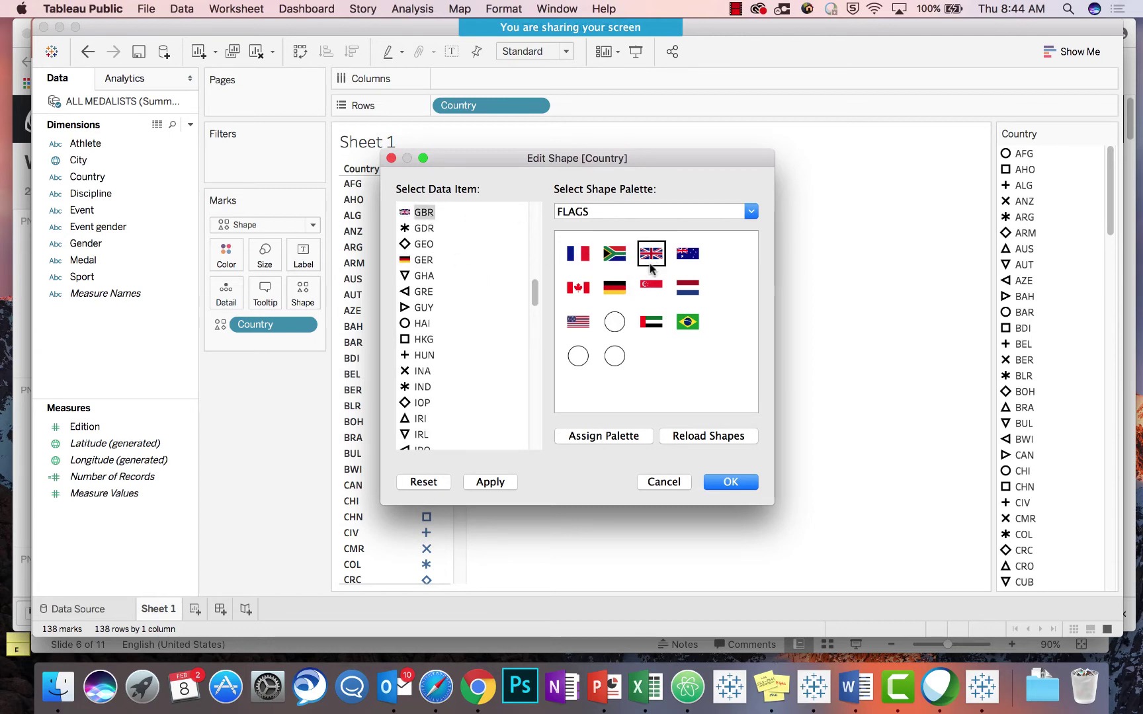
left_click(724, 485)
Enlarge the Country shape marks to about 70% of the size range so the assigned flags are easier to see
left_click_drag(459, 230, 461, 262)
mouse_move(425, 265)
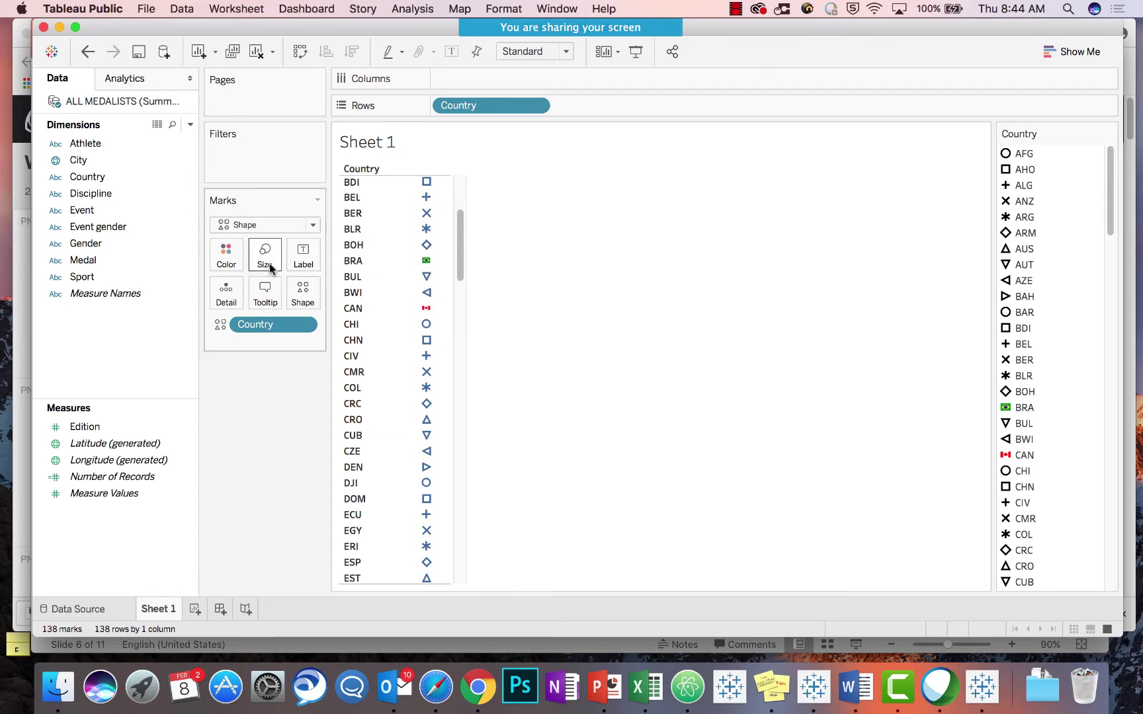
mouse_move(425, 311)
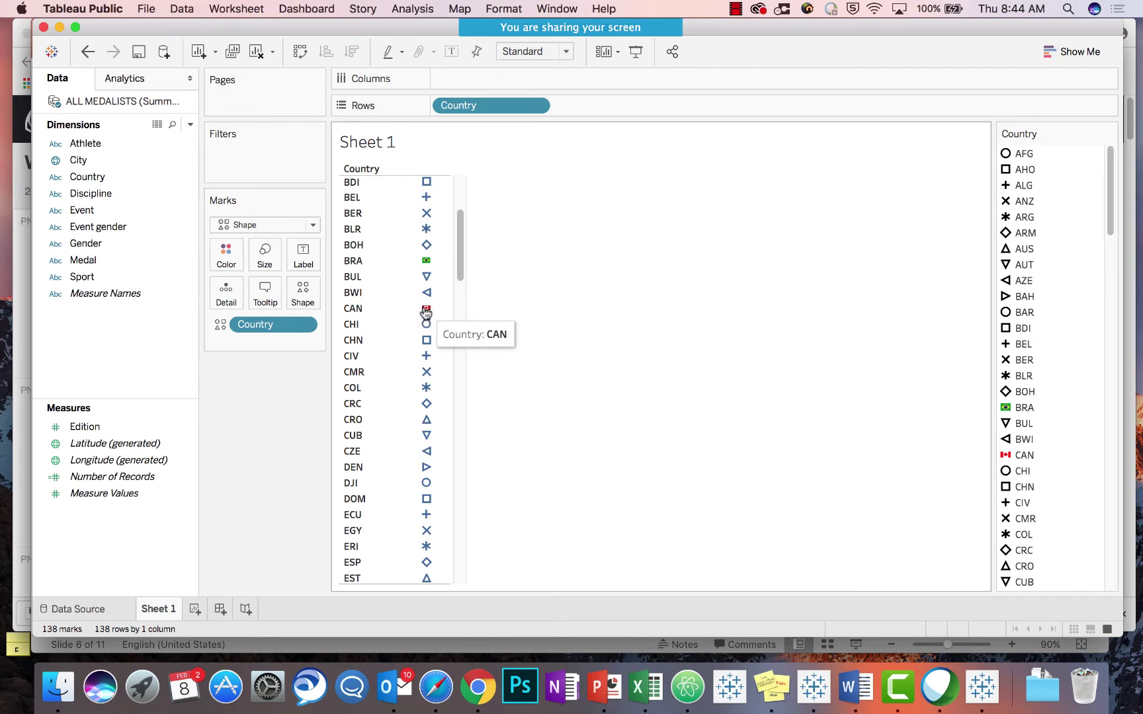
left_click(268, 259)
left_click(324, 299)
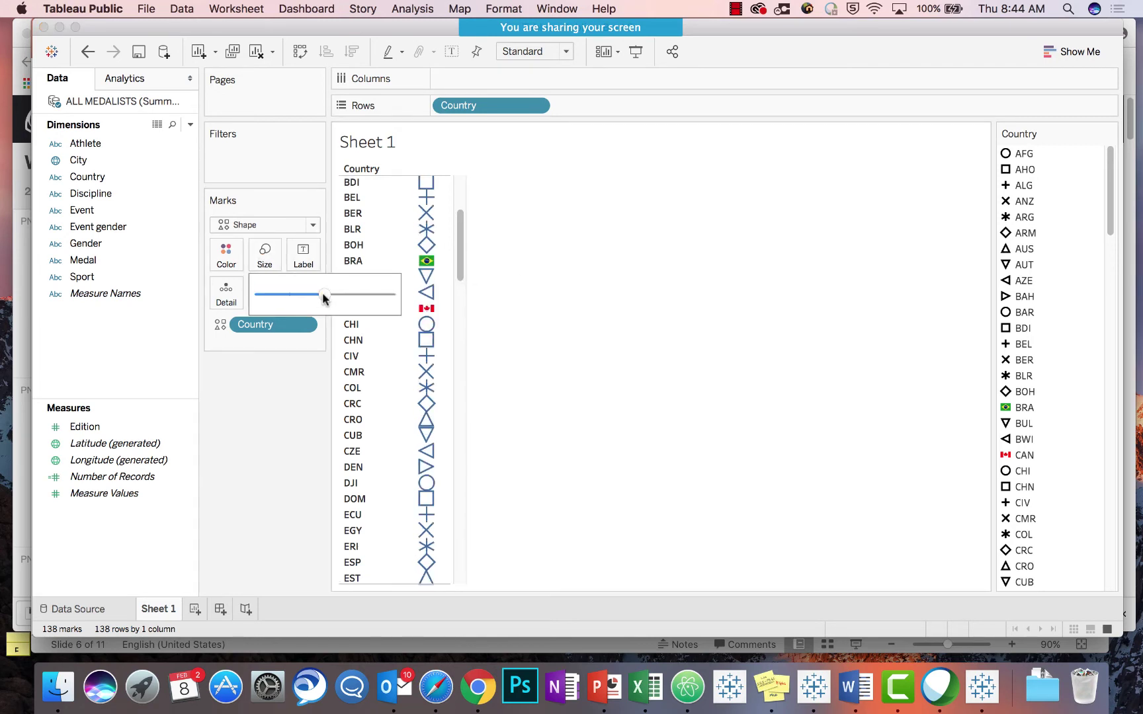
left_click_drag(324, 299, 333, 299)
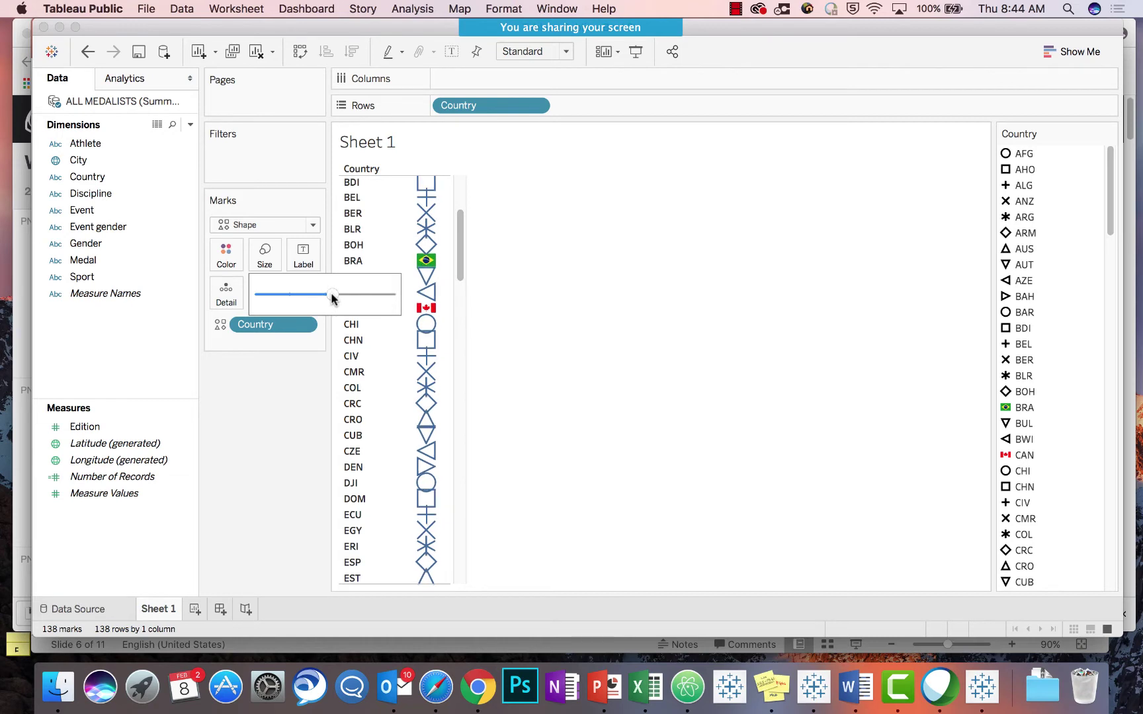
mouse_move(429, 487)
mouse_move(425, 339)
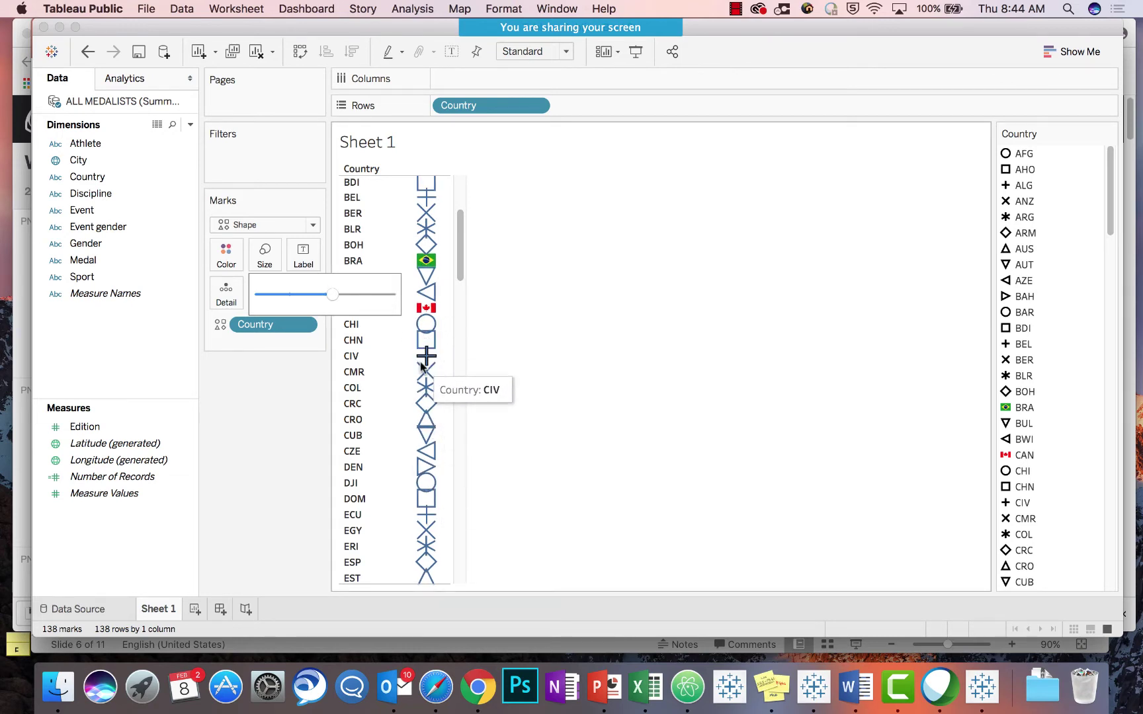
mouse_move(424, 259)
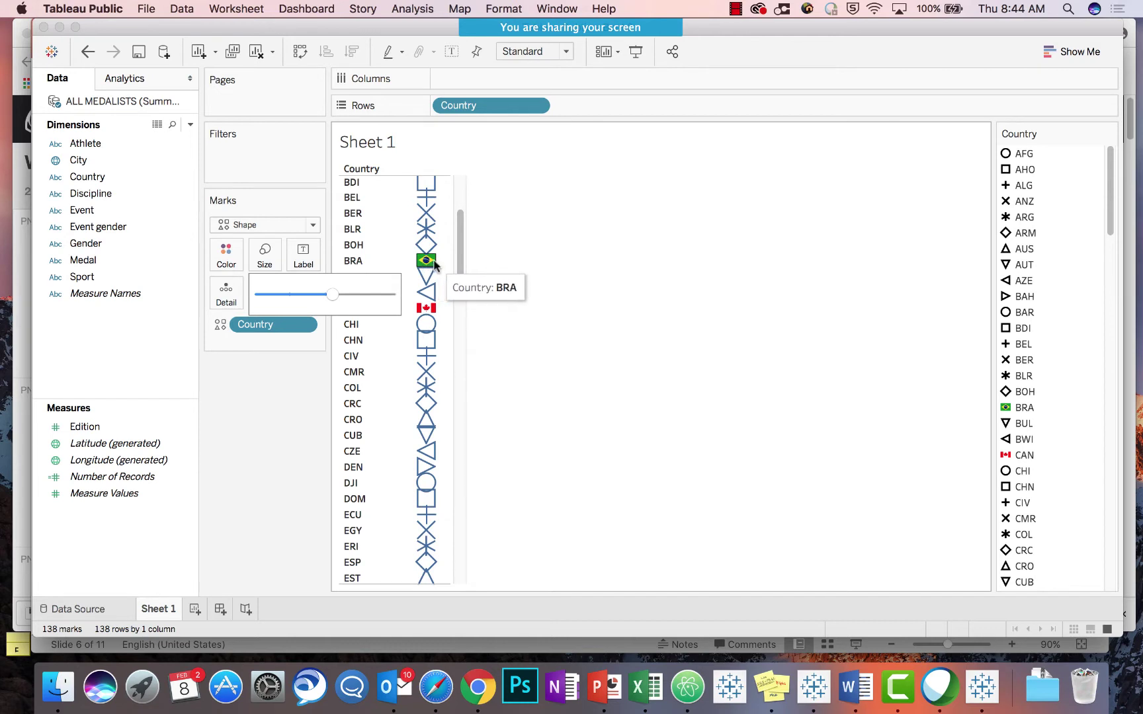
mouse_move(424, 297)
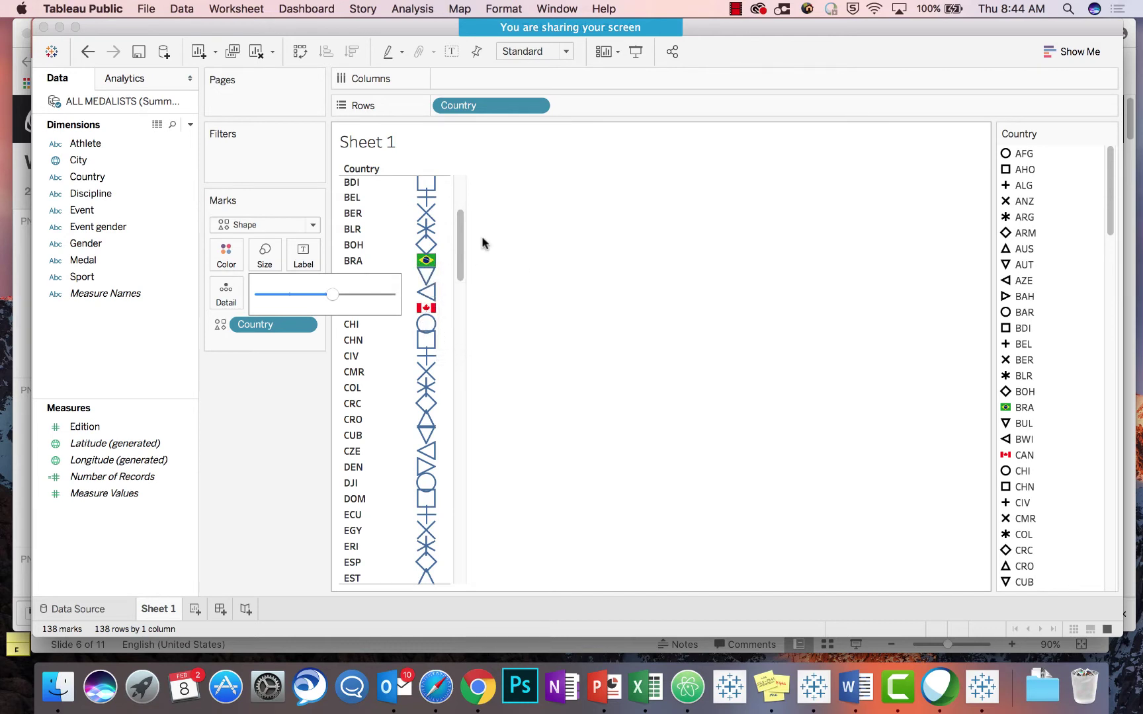
left_click_drag(460, 260, 450, 320)
scroll(449, 320, "up", 3)
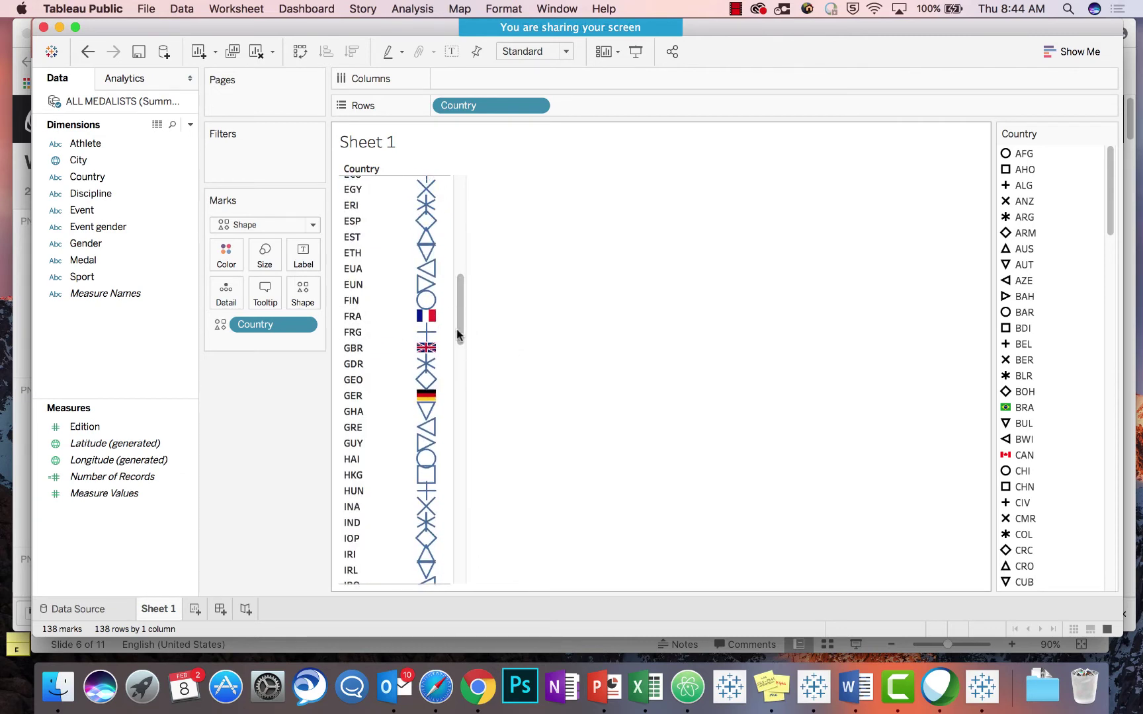
left_click(273, 266)
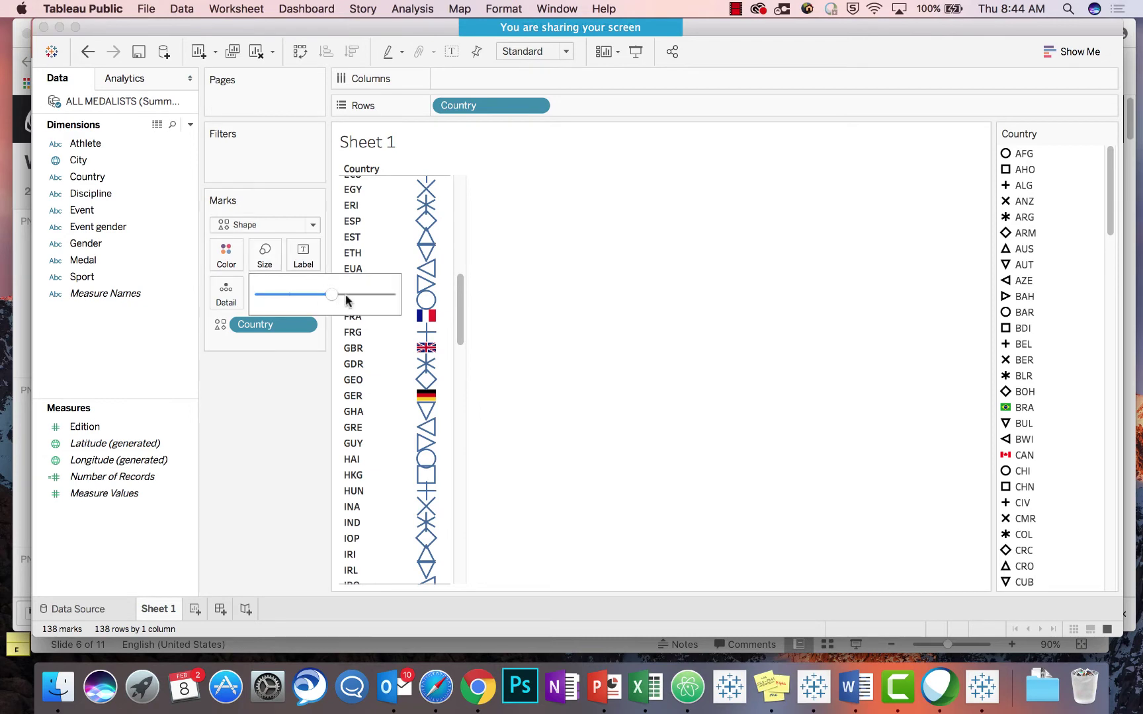
left_click_drag(340, 295, 354, 304)
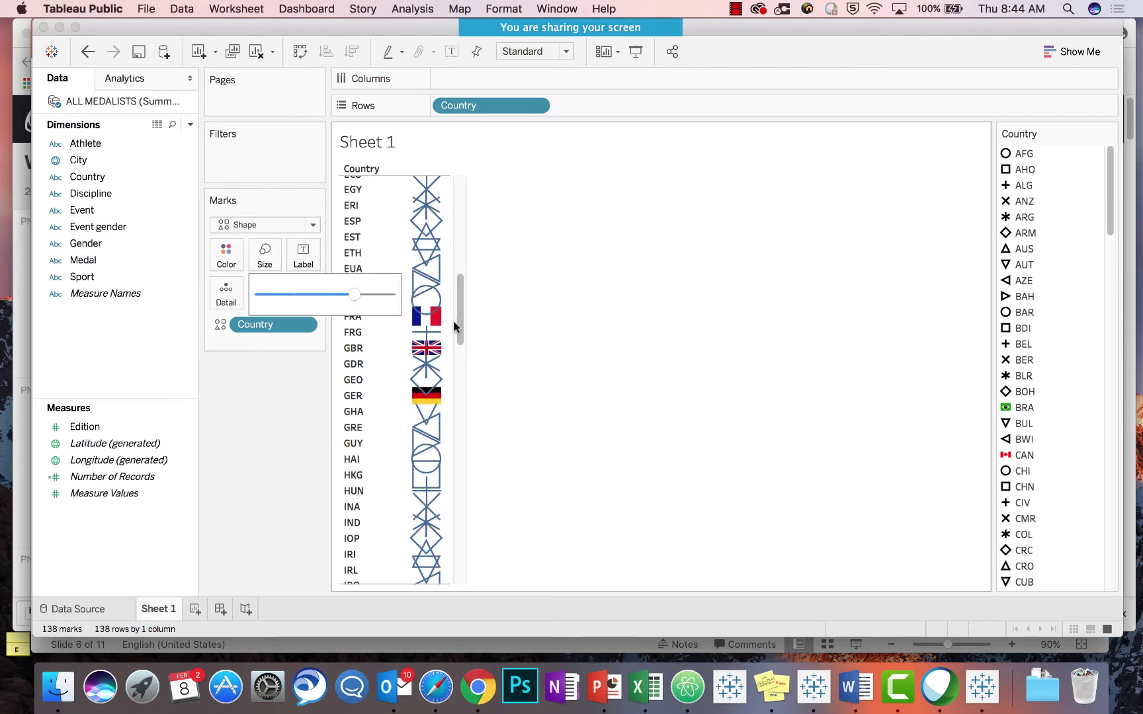
Dismiss the meeting reminder, switch to PowerPoint and show the slide "Using custom shapes on simple charts"
left_click(161, 608)
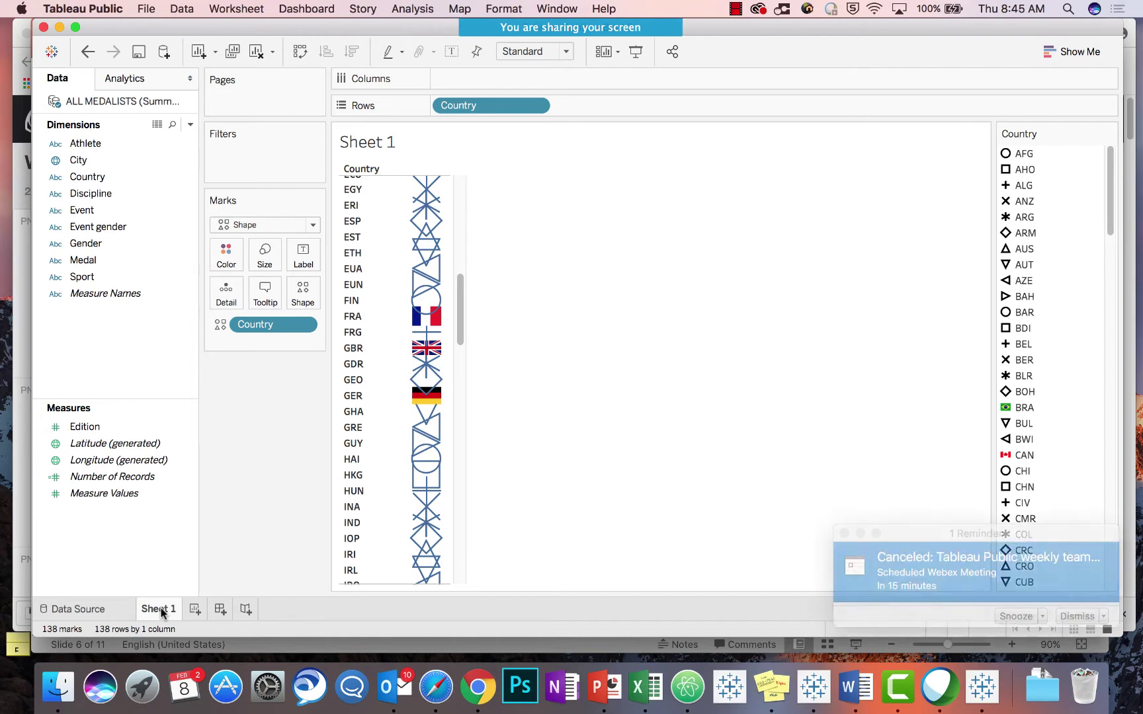
left_click(1076, 617)
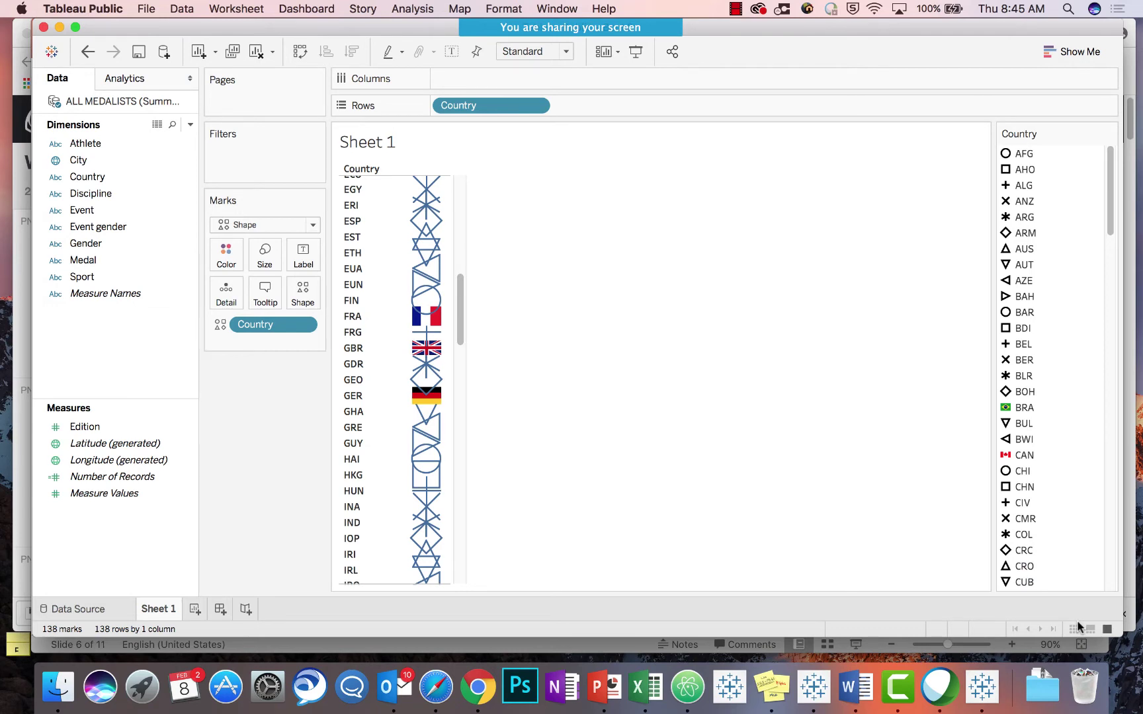
left_click(602, 688)
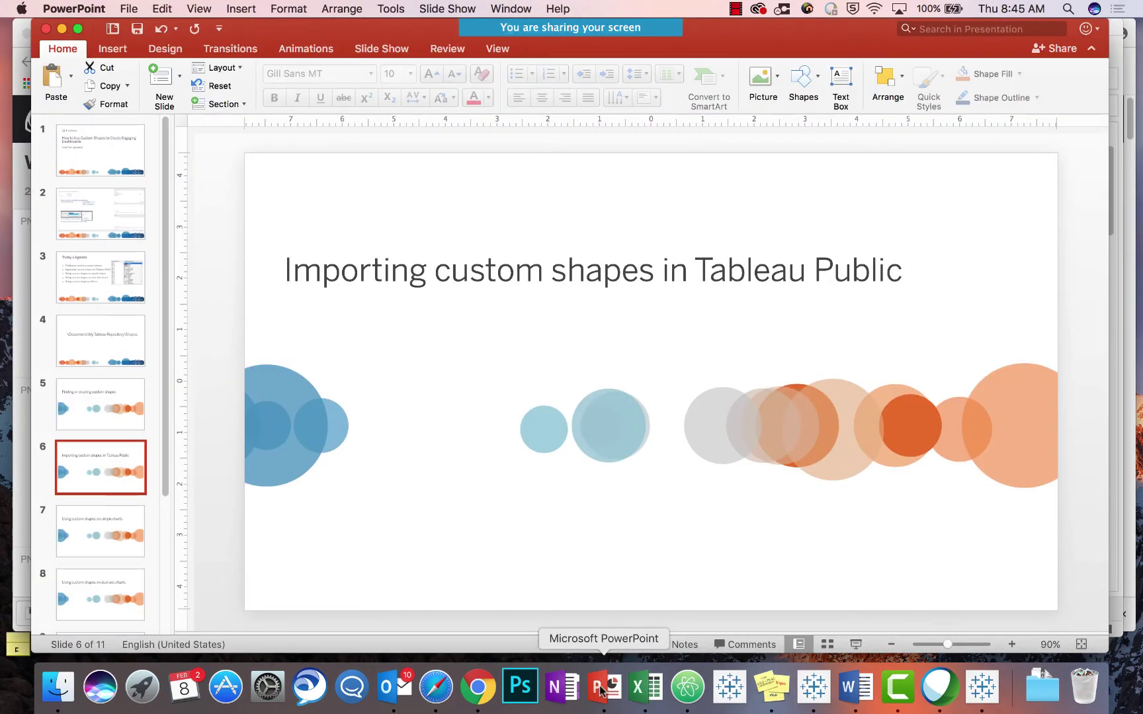
left_click(122, 530)
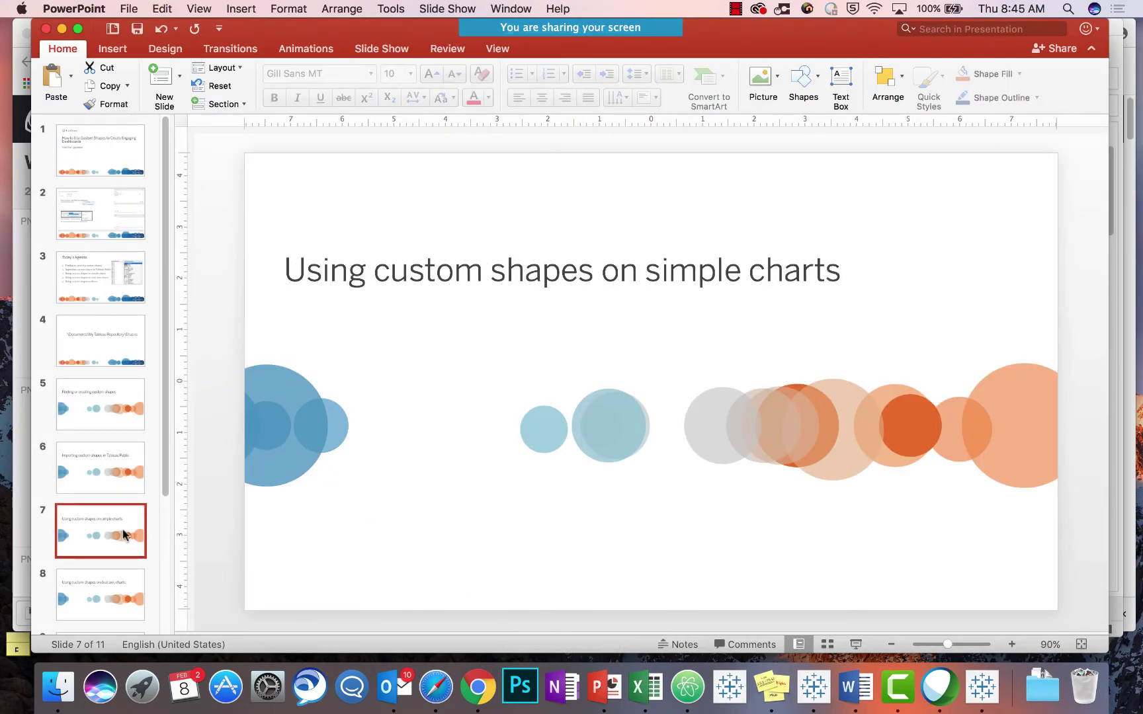
Switch back to Tableau Public, rename Sheet 1 as "Table of Flags" and add a new worksheet
left_click(984, 690)
double_click(170, 609)
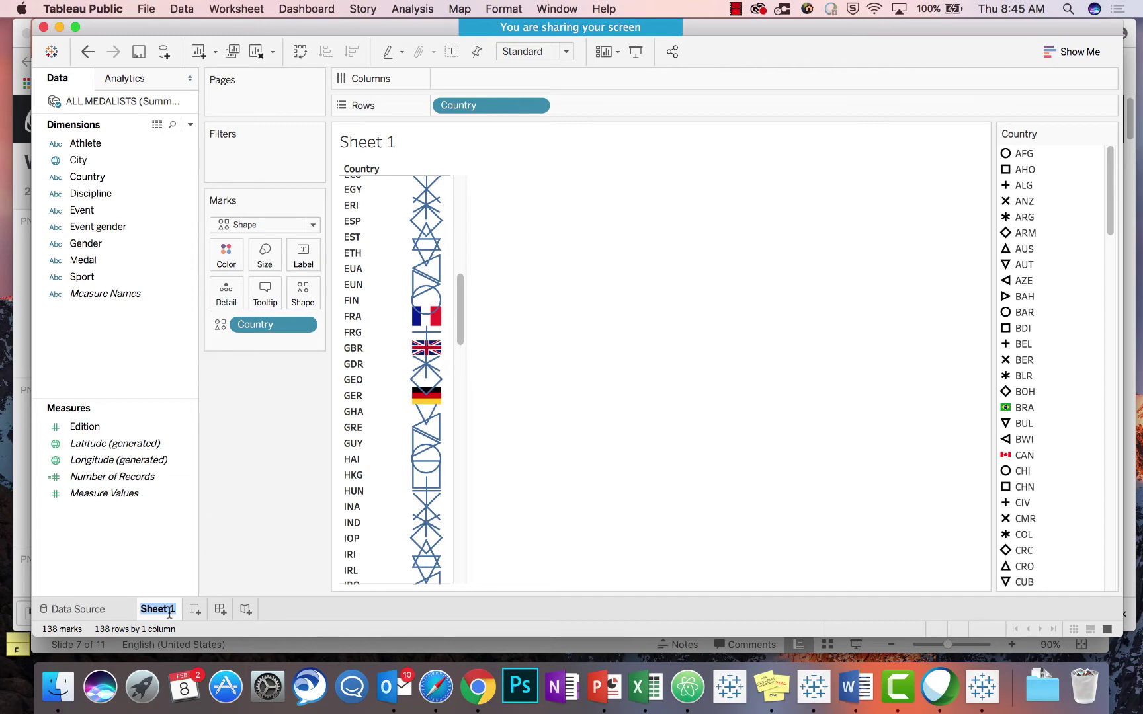
type("Cable of Flags")
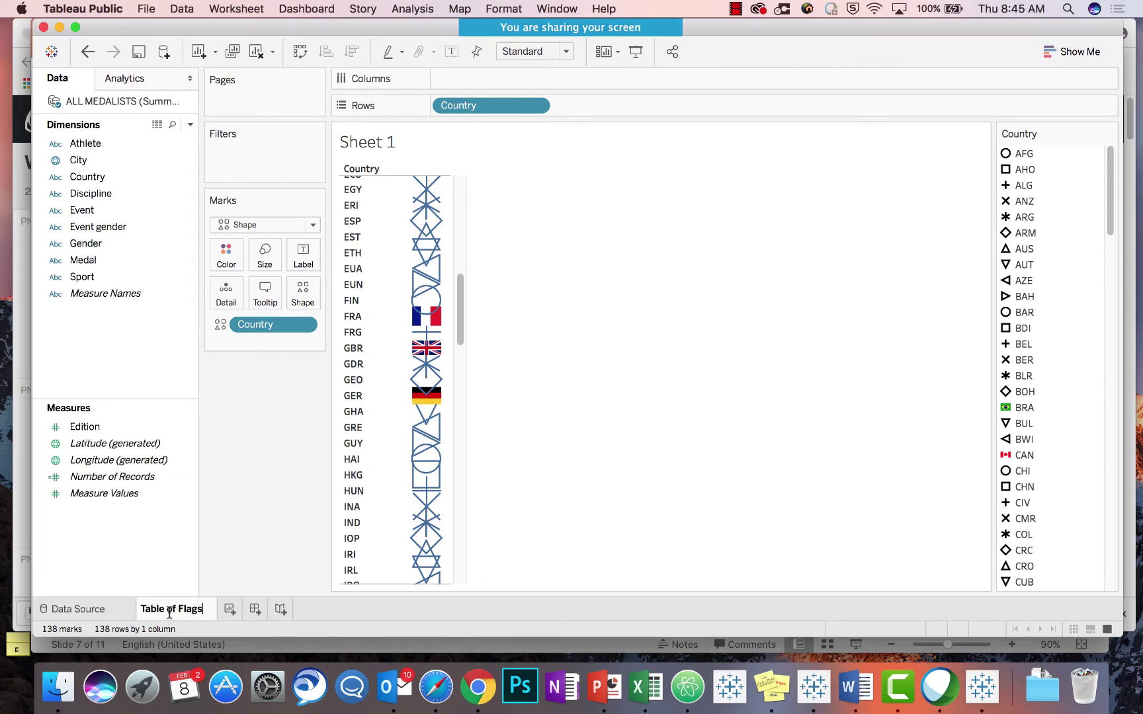
key("Return")
left_click(221, 609)
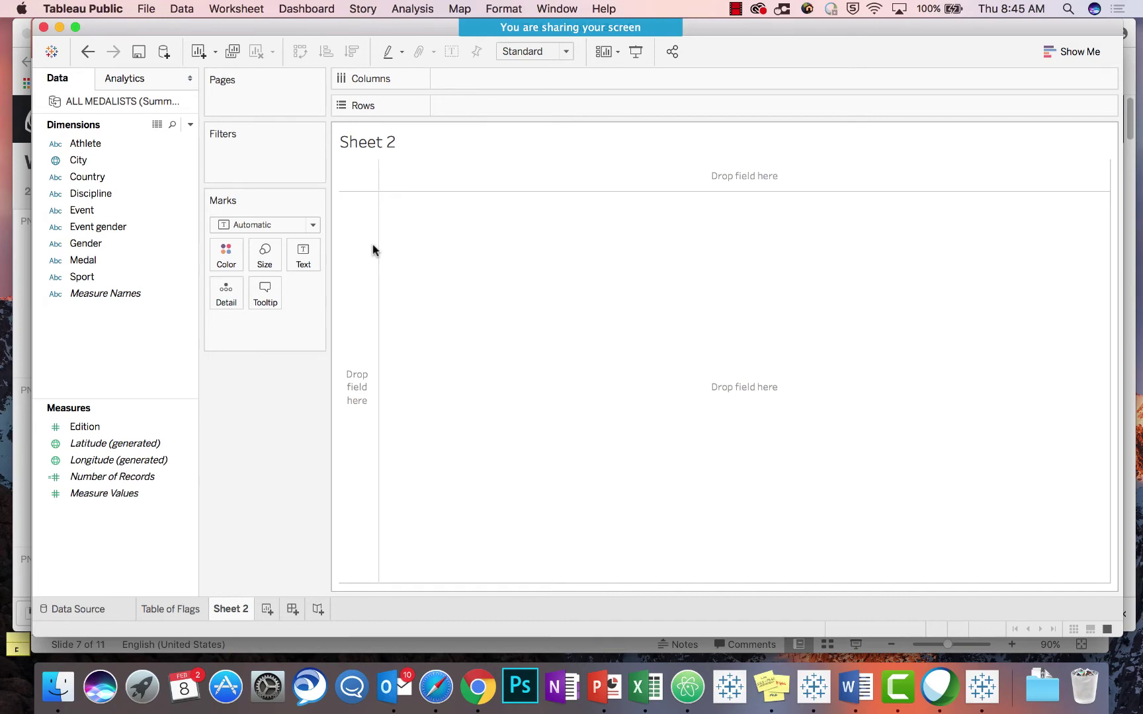
Review the athlete records in the ALL MEDALISTS data source, and place Athlete on Rows of Sheet 2
left_click(98, 609)
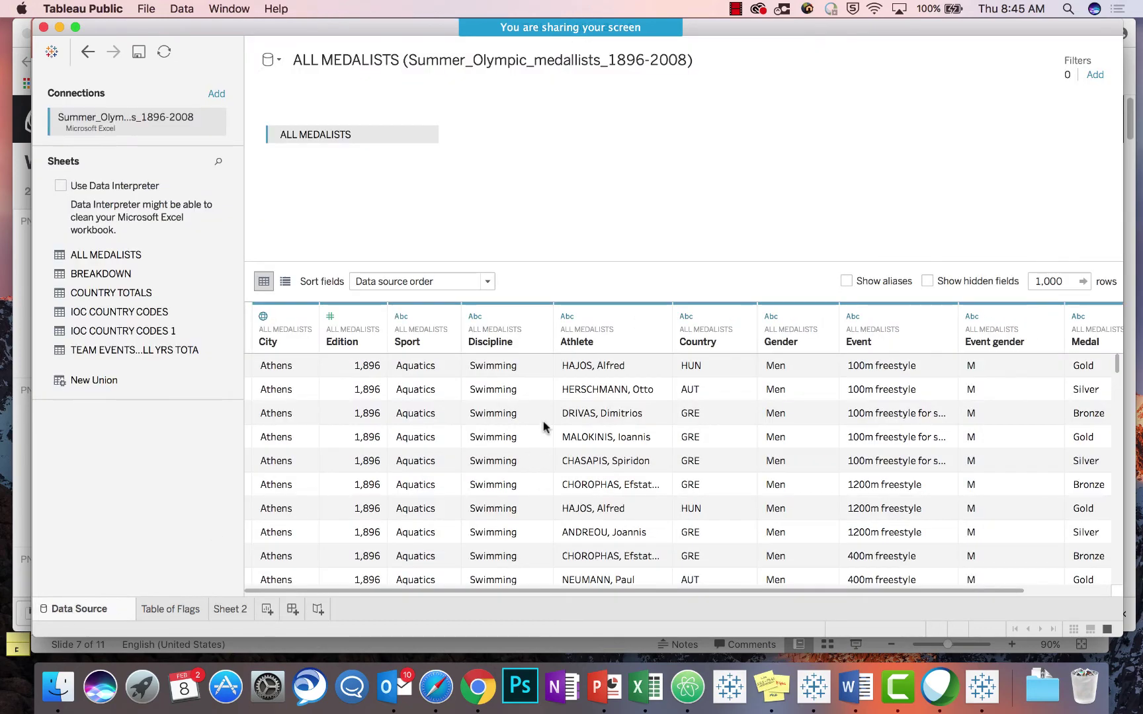
scroll(598, 380, "down", 2)
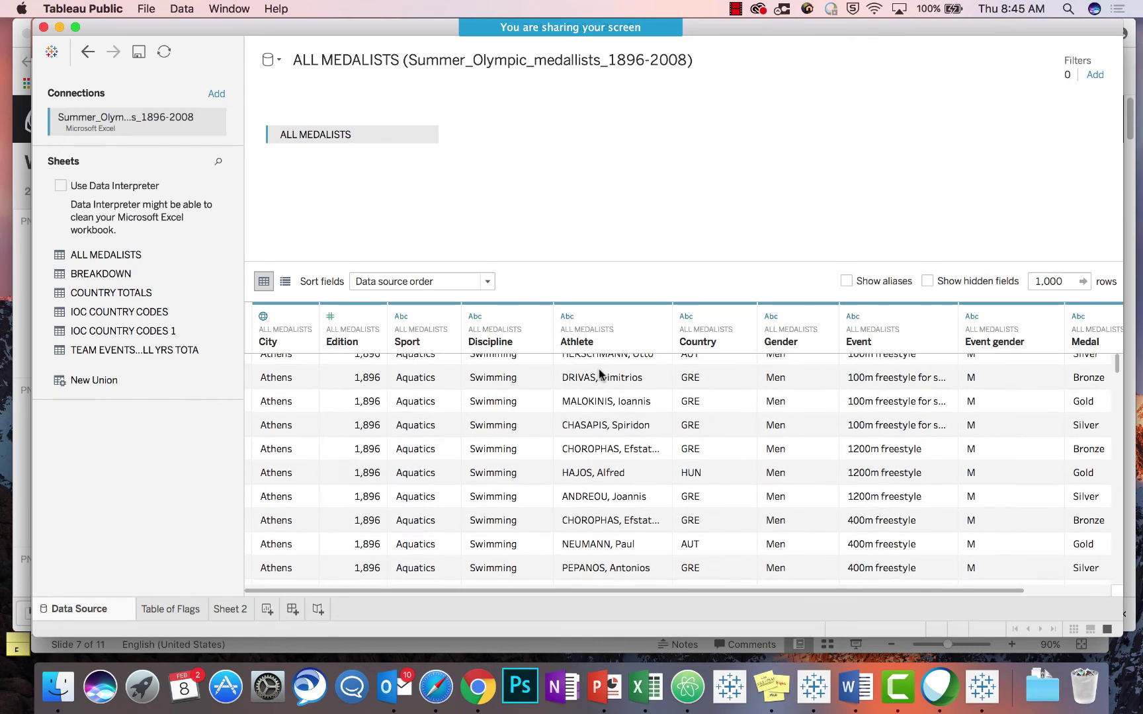
scroll(603, 387, "up", 1)
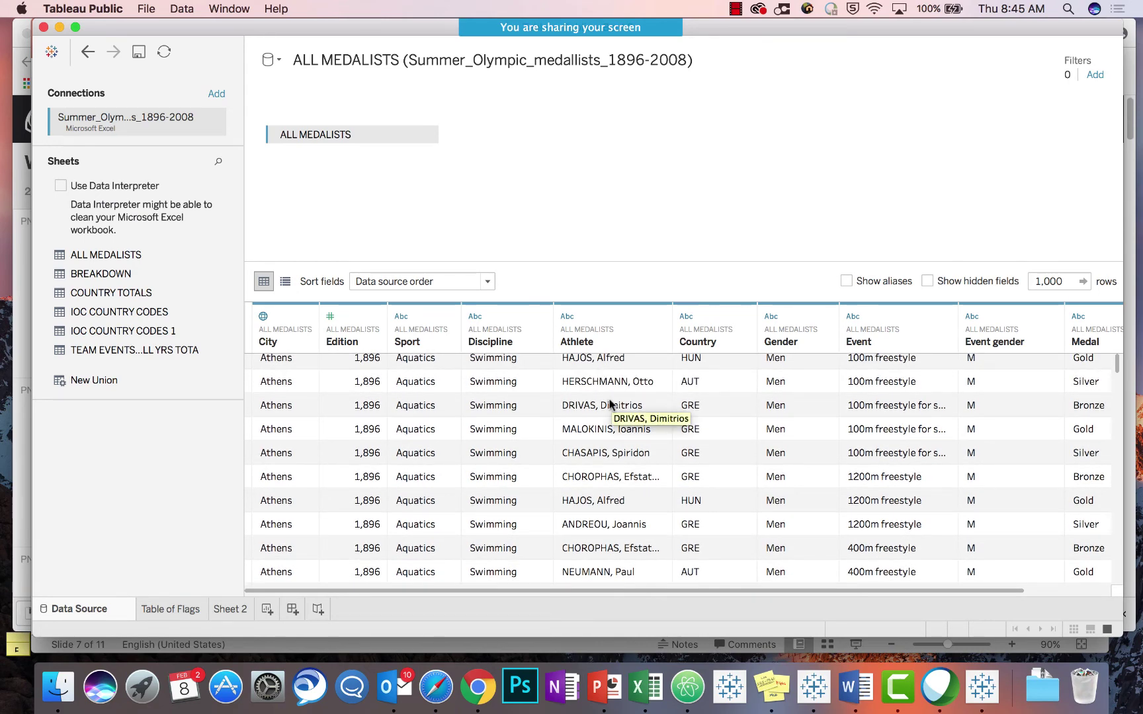
scroll(726, 417, "down", 3)
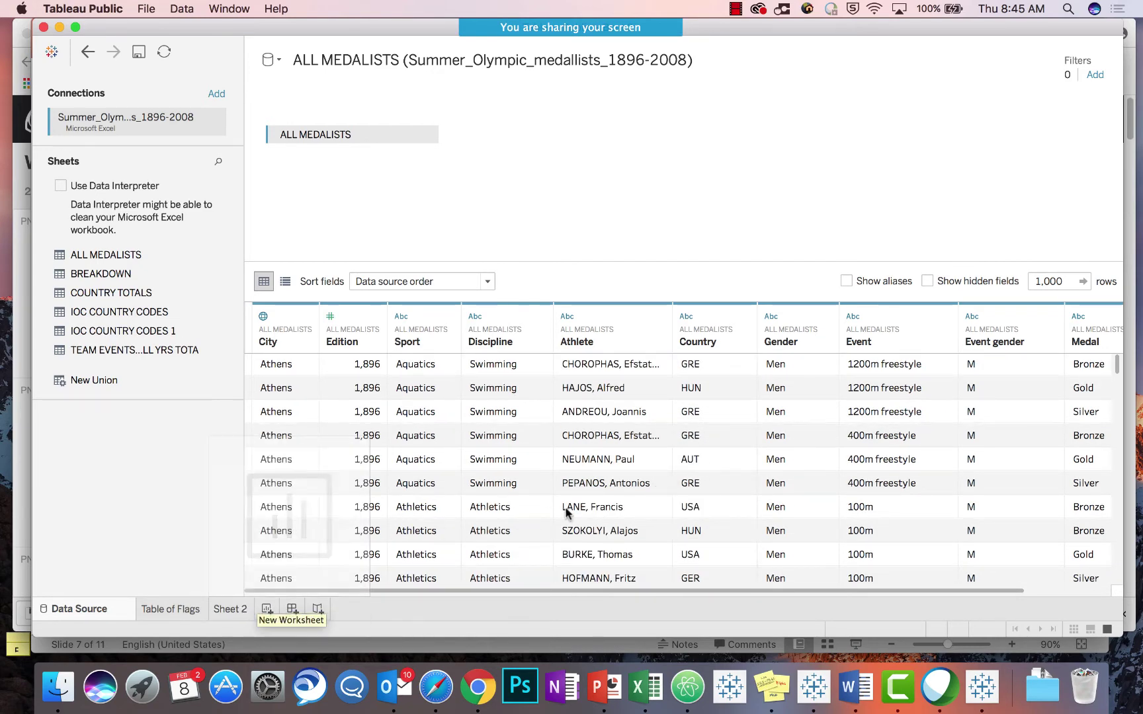
left_click(229, 609)
left_click(130, 146)
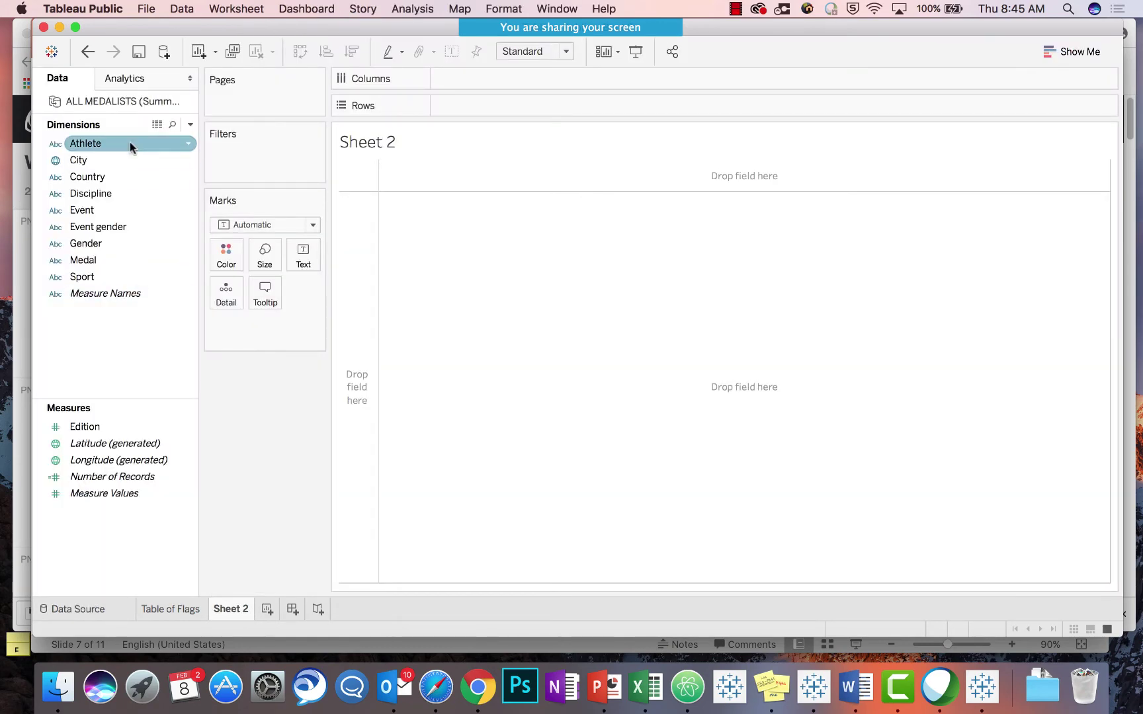
left_click_drag(130, 145, 488, 105)
left_click(545, 333)
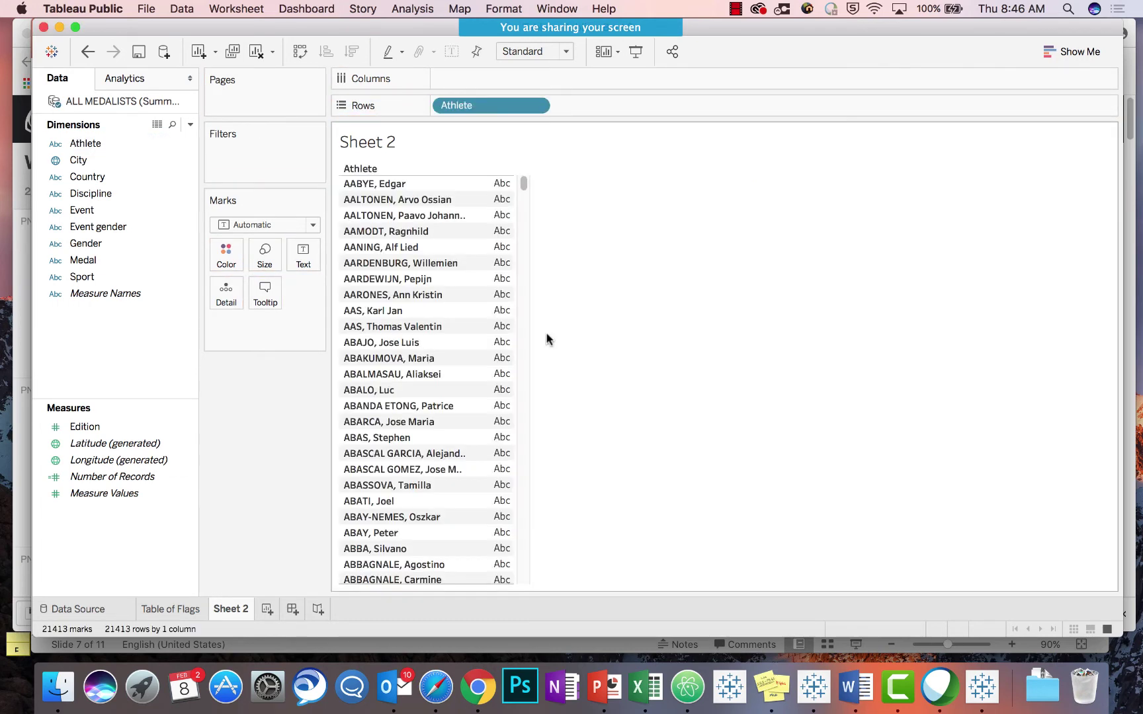
Convert the Athlete field on Rows to a Count (Distinct) measure
left_click(536, 107)
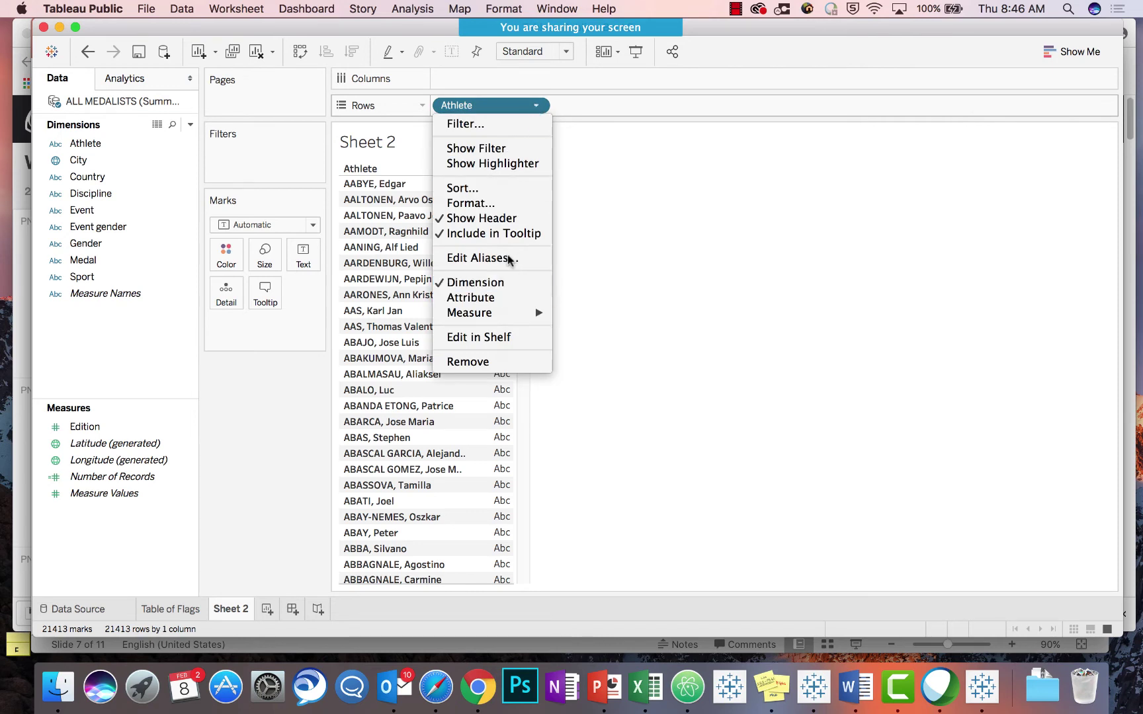
left_click(536, 107)
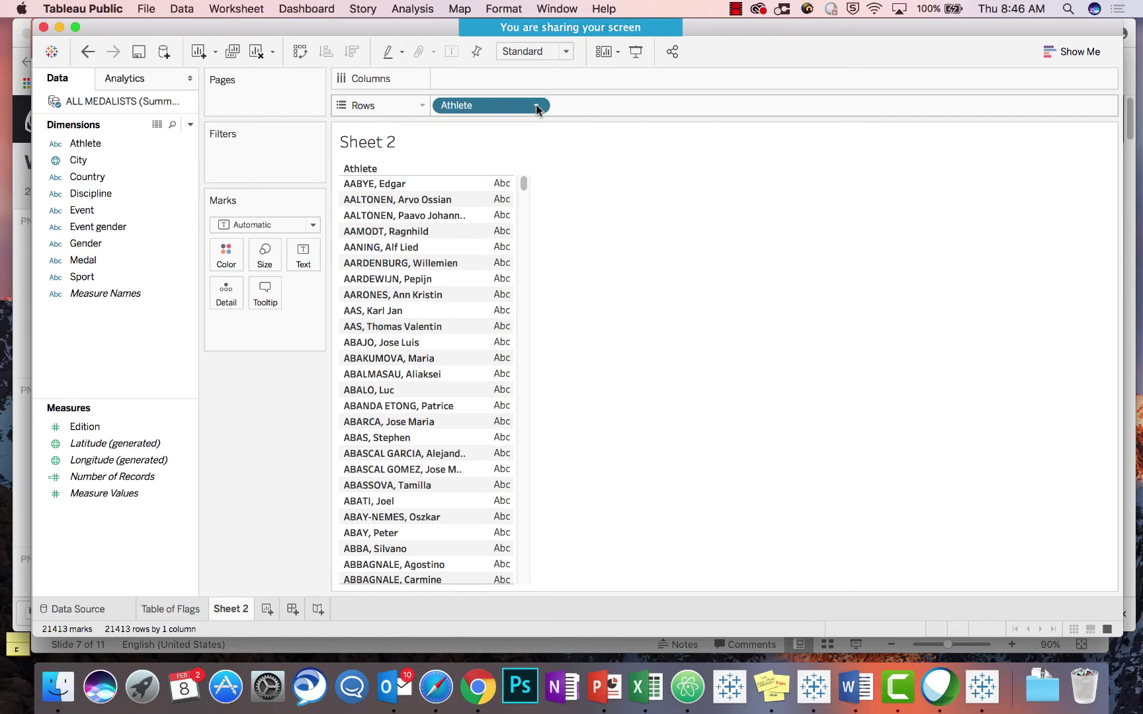
left_click(536, 107)
mouse_move(503, 314)
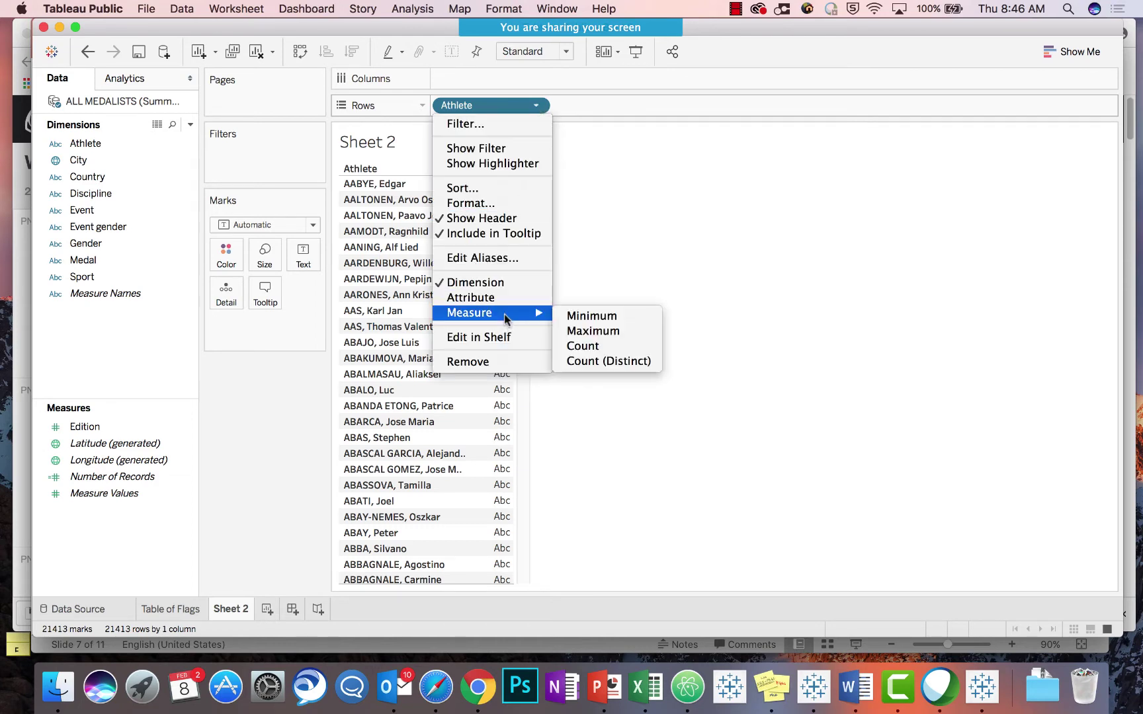
left_click(536, 107)
left_click(536, 107)
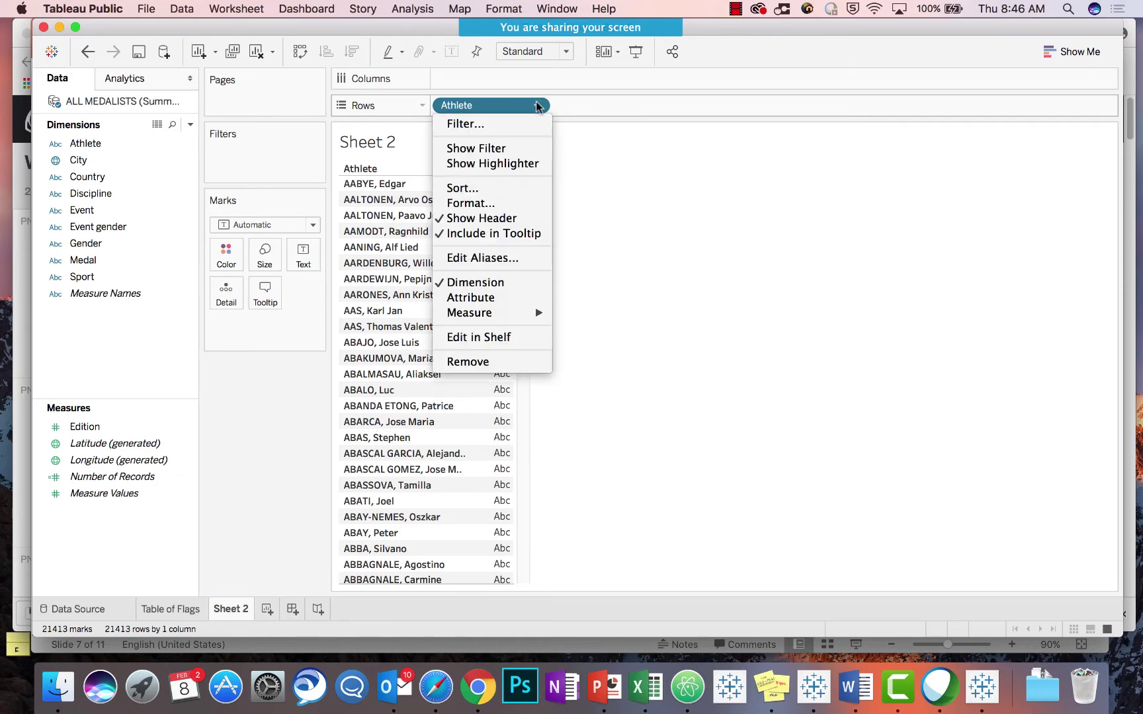
mouse_move(515, 315)
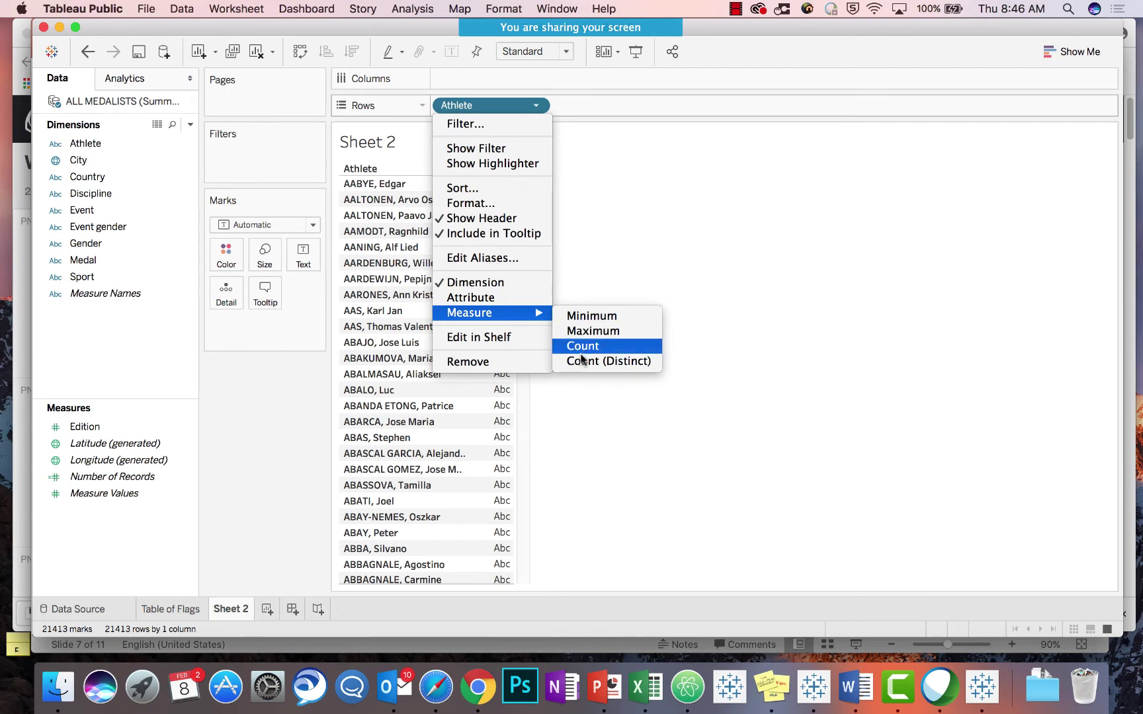
left_click(582, 362)
mouse_move(398, 208)
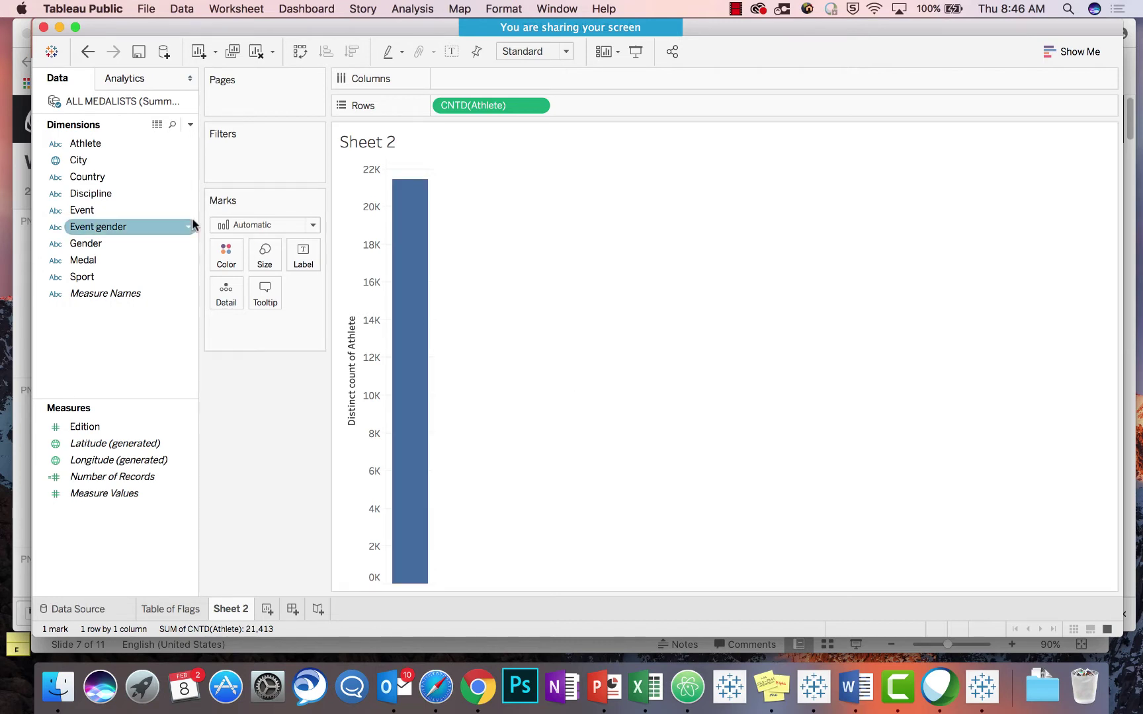
Examine the medal records in the ALL MEDALISTS data source across all its columns, and return to Sheet 2
left_click(102, 611)
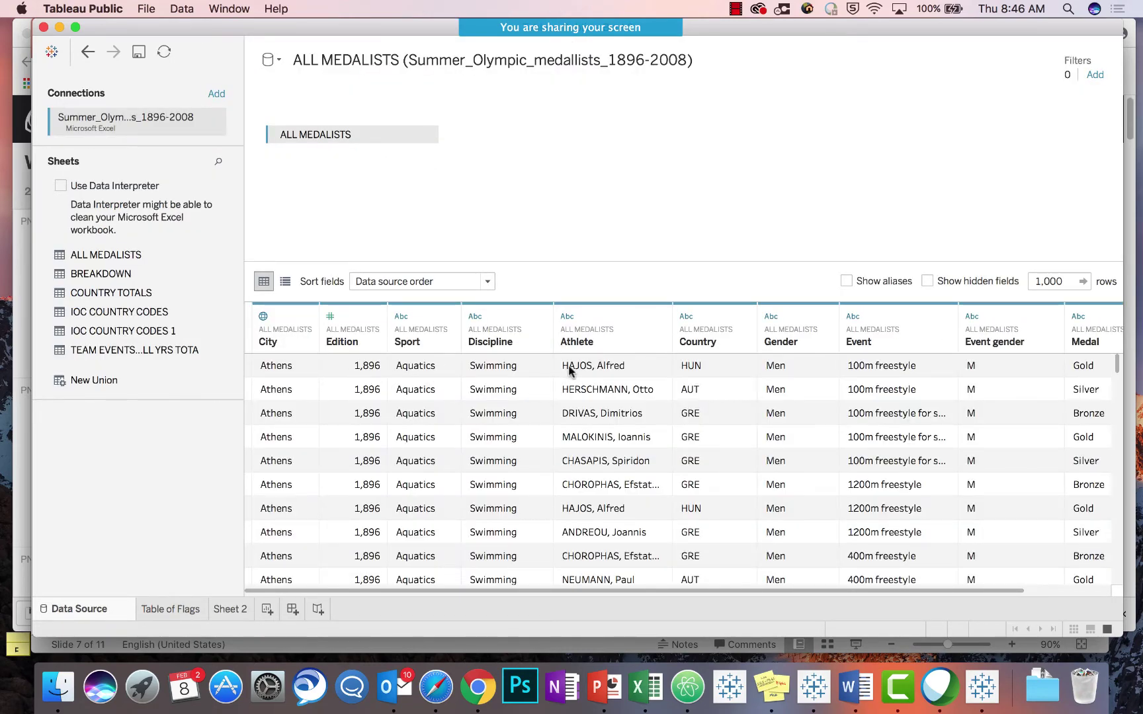
scroll(569, 371, "right", 2)
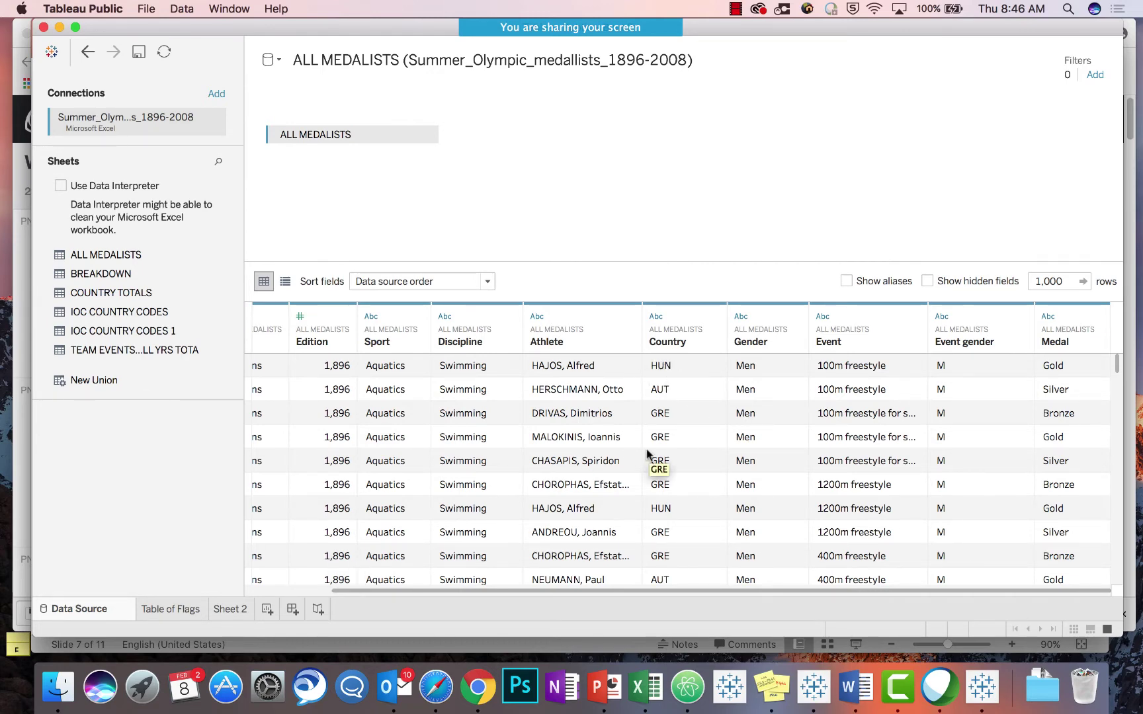
scroll(654, 467, "left", 2)
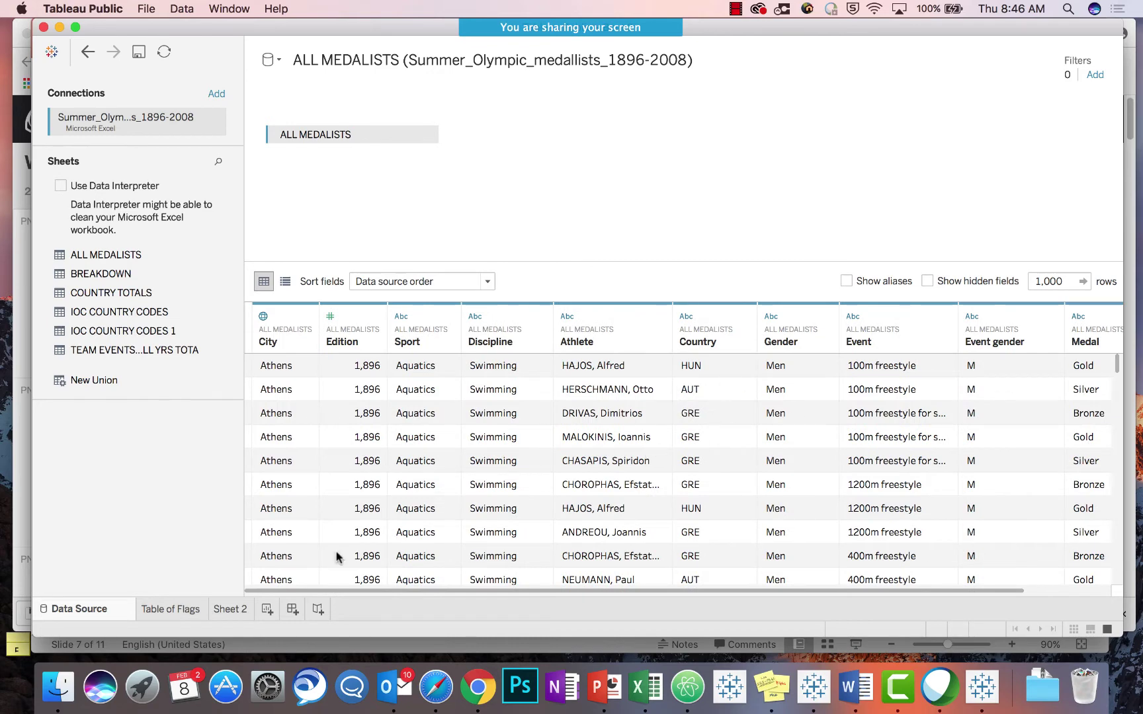
left_click(235, 609)
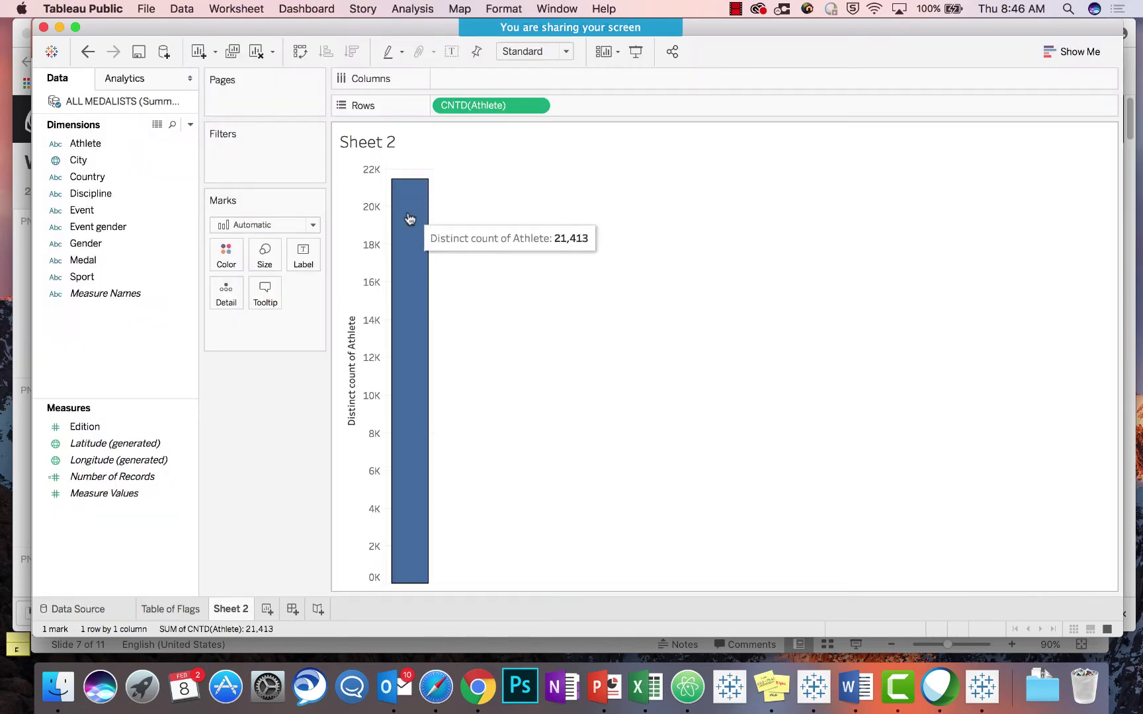
Add Number of Records to Columns to plot it against the distinct count of athletes
left_click_drag(113, 482, 482, 79)
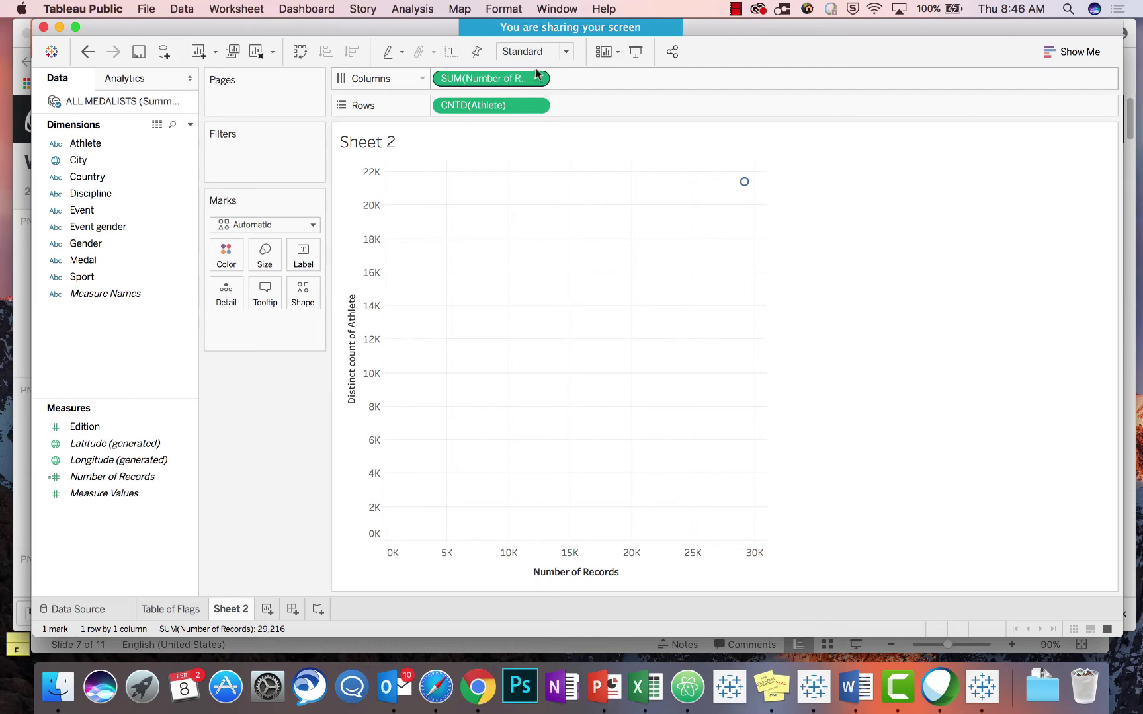
mouse_move(747, 185)
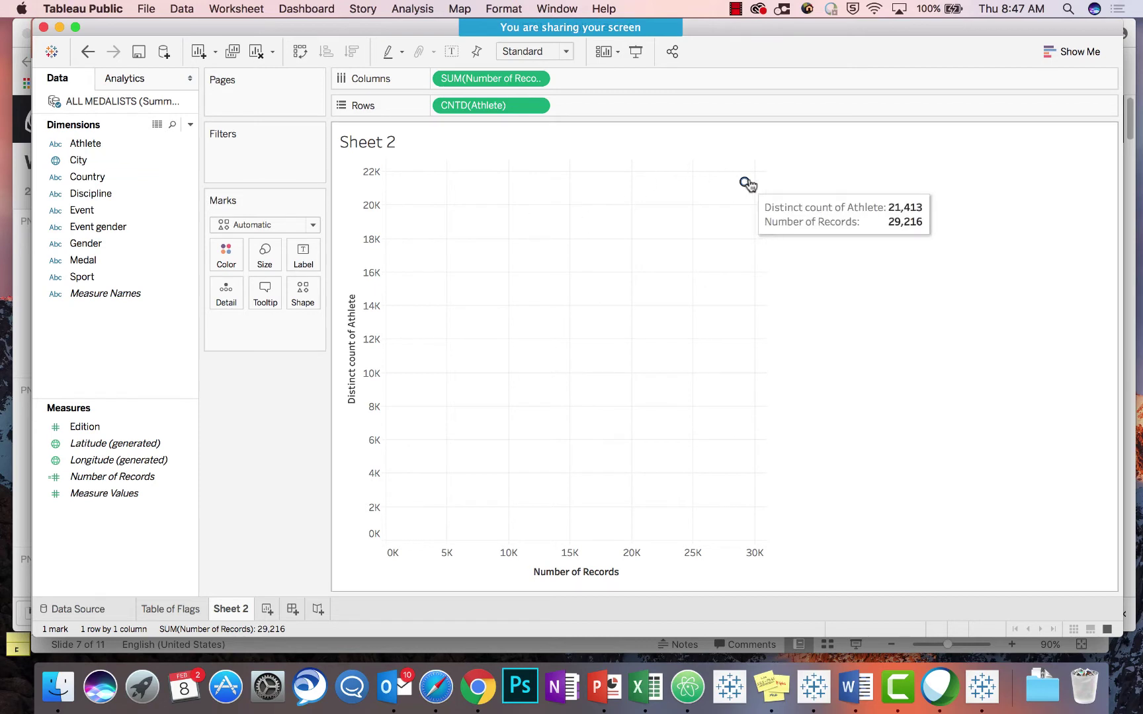
Try encoding Country as Shape with all members added, keep the mark type Automatic, and remove the field from the marks again
left_click(84, 178)
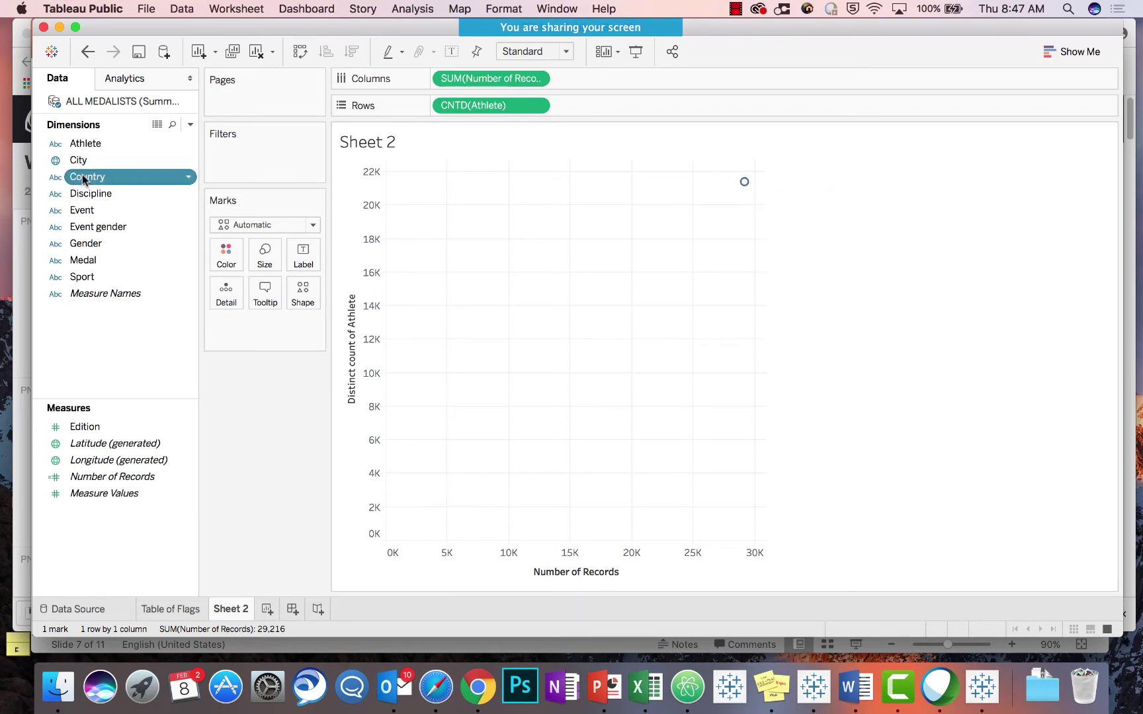
left_click_drag(84, 179, 296, 296)
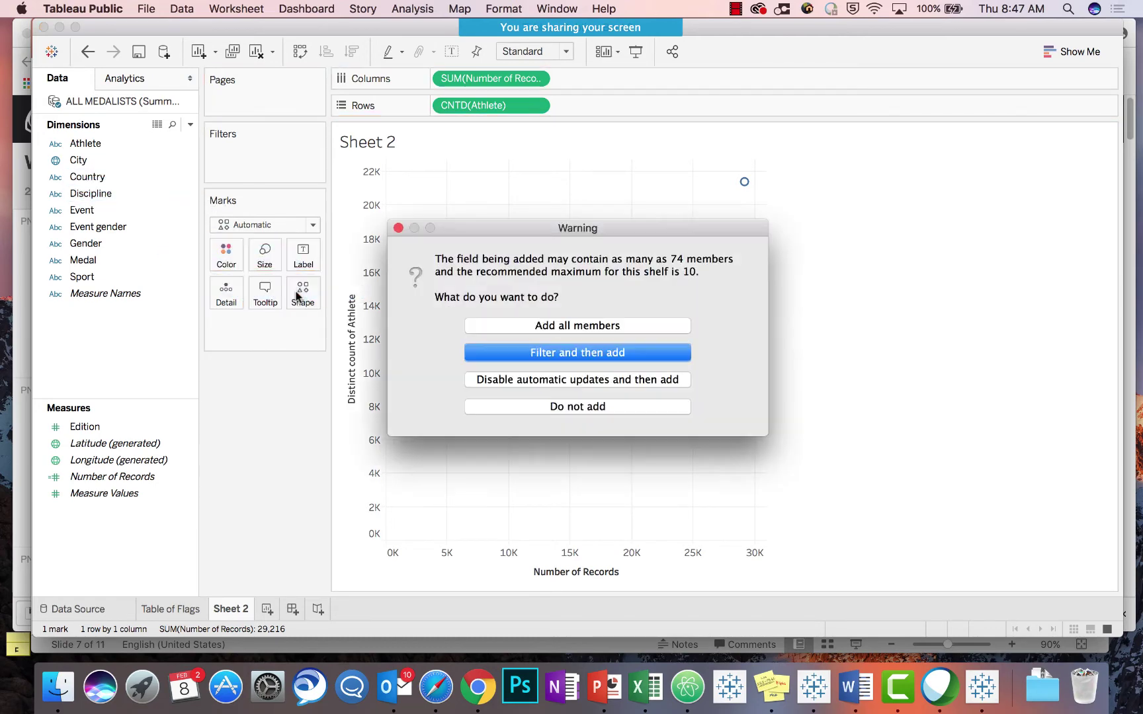
left_click(477, 326)
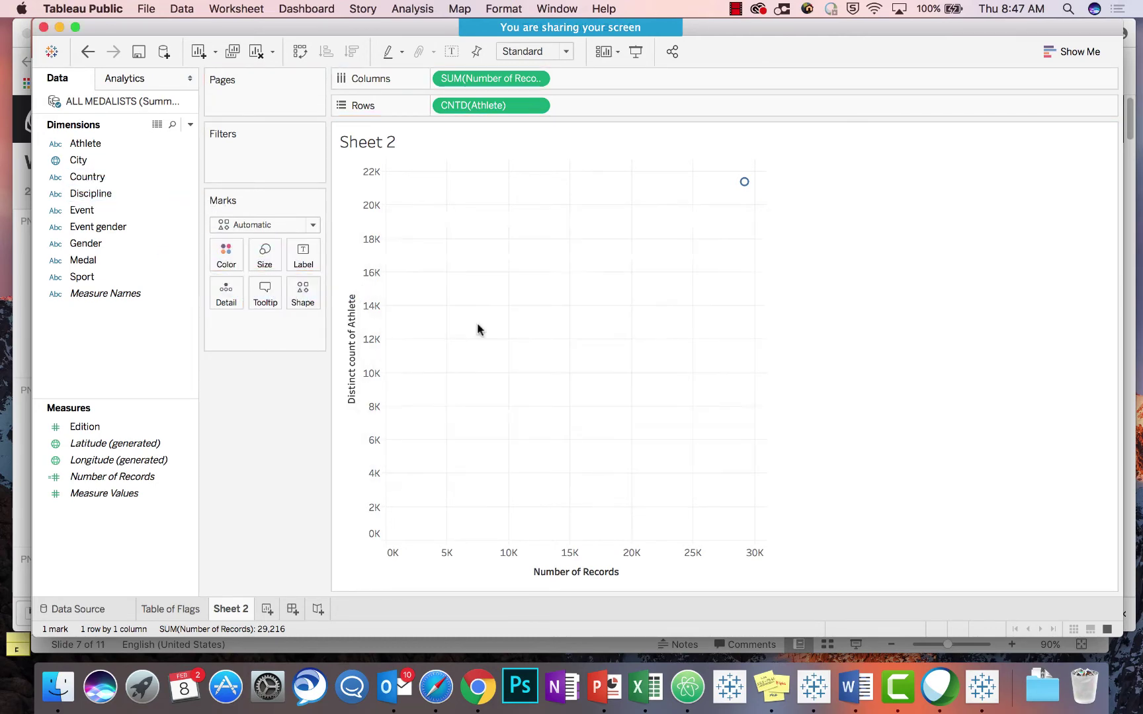
left_click(313, 224)
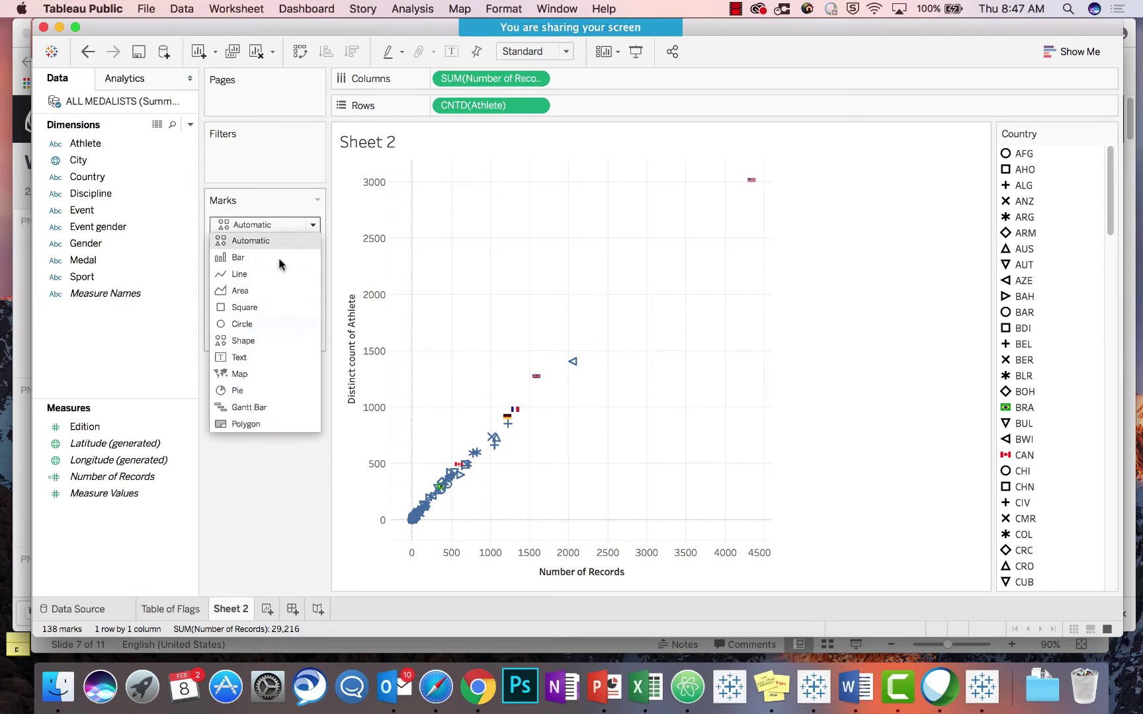
left_click(250, 241)
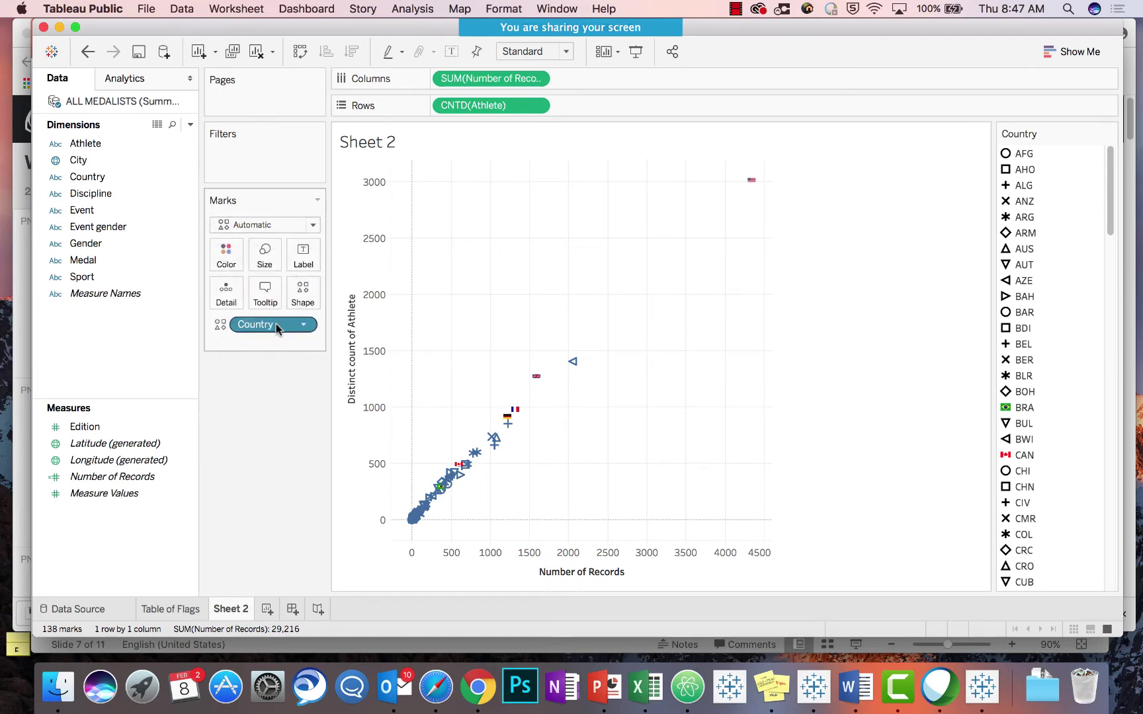
left_click_drag(273, 327, 169, 253)
Try the Bar and Circle mark types on the Sheet 2 chart
left_click(312, 225)
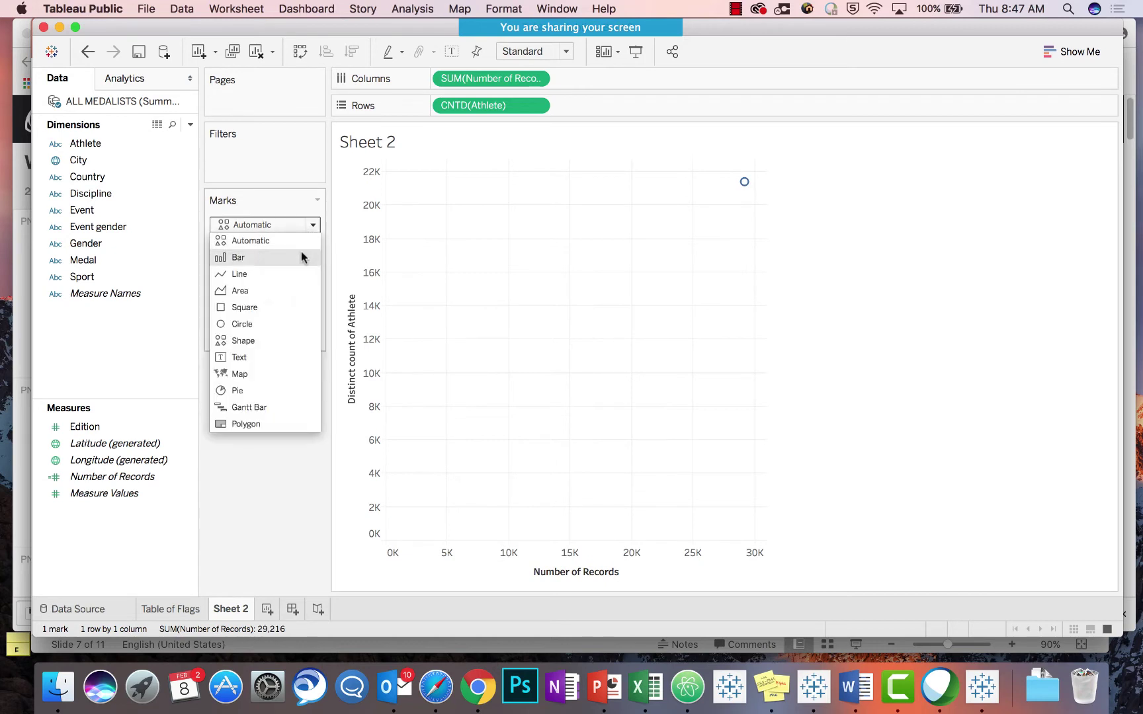
left_click(301, 254)
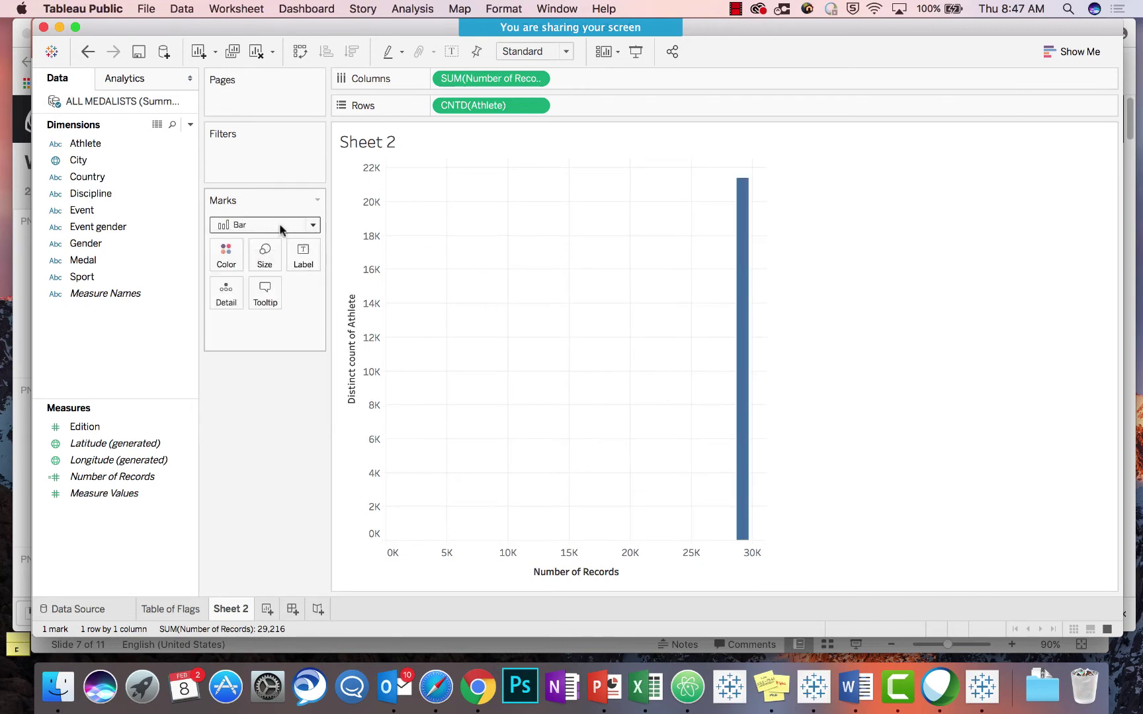
left_click(312, 226)
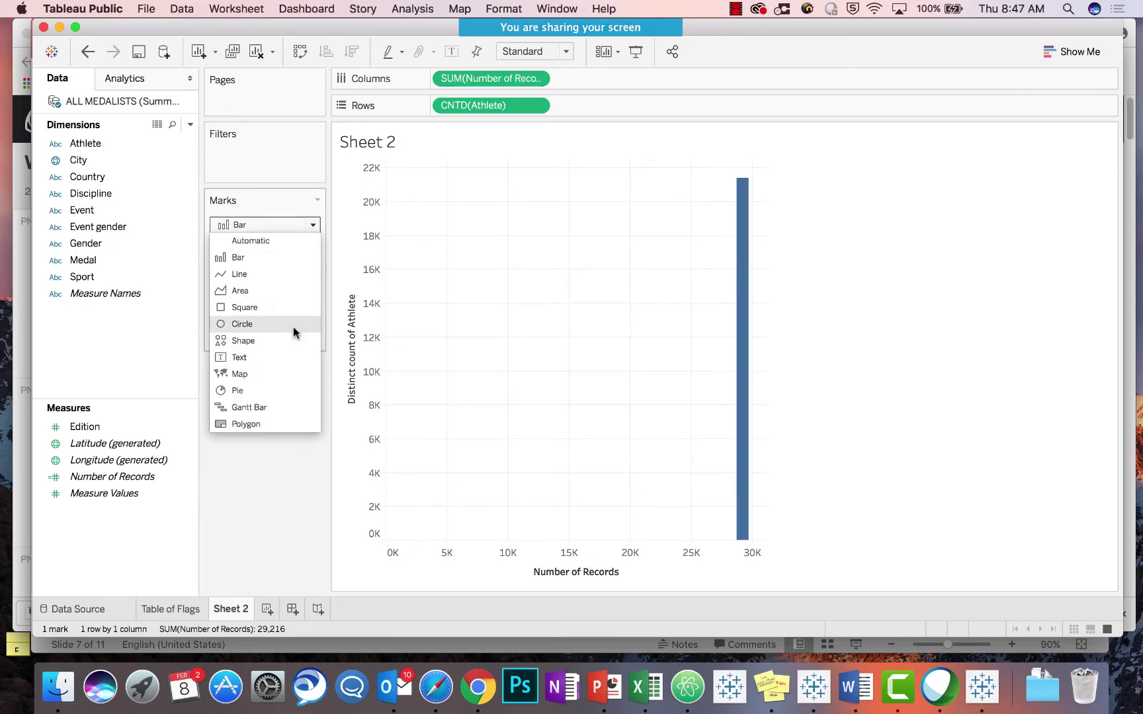
left_click(293, 326)
Set the mark type to Shape and encode Country as Shape, adding all members
left_click(313, 225)
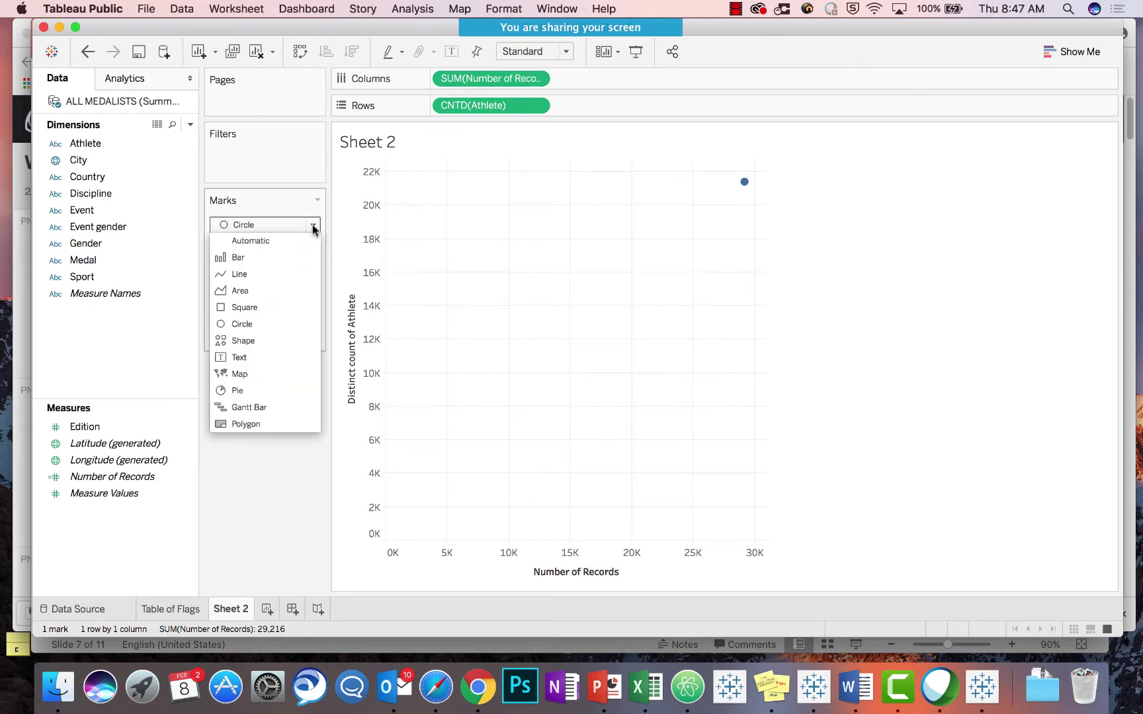
left_click(263, 341)
left_click_drag(113, 177, 303, 293)
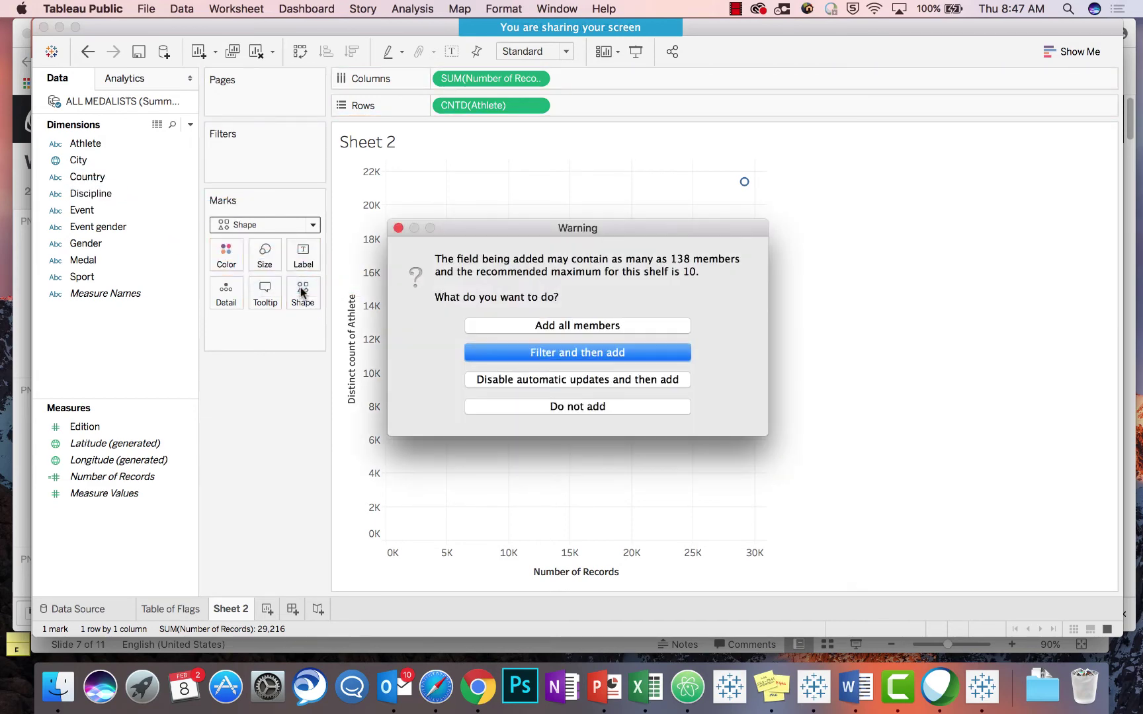
left_click(483, 327)
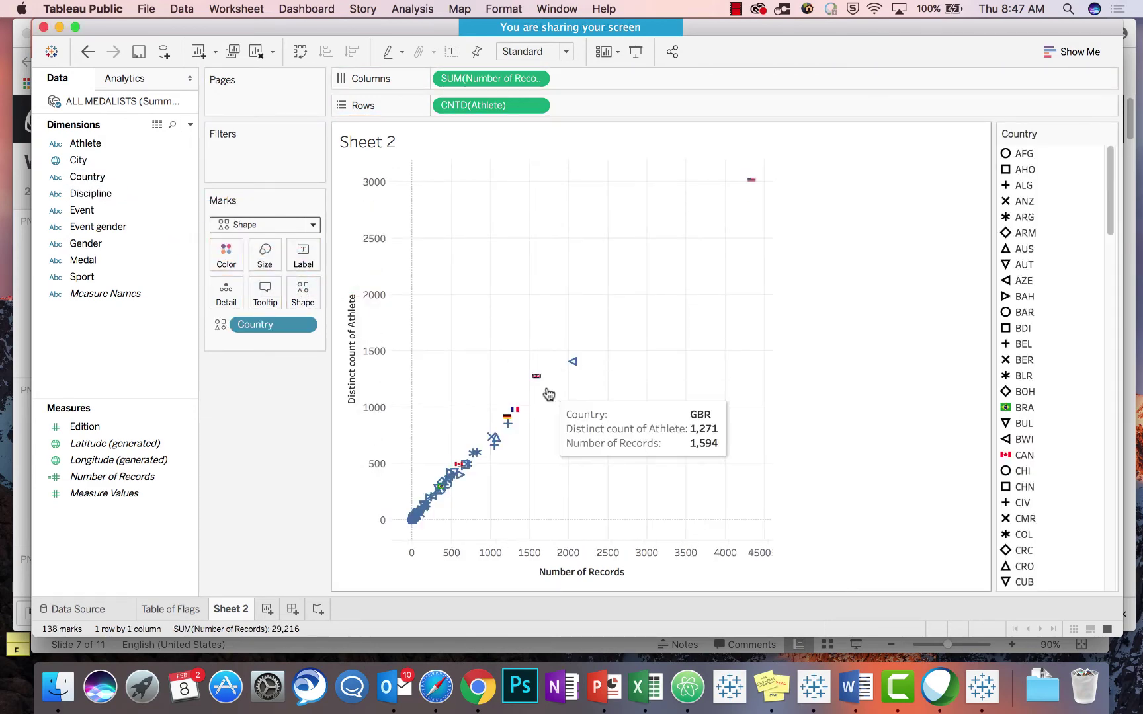
Compare the flags in the Table of Flags sheet with the country marks on the Sheet 2 chart
left_click(188, 609)
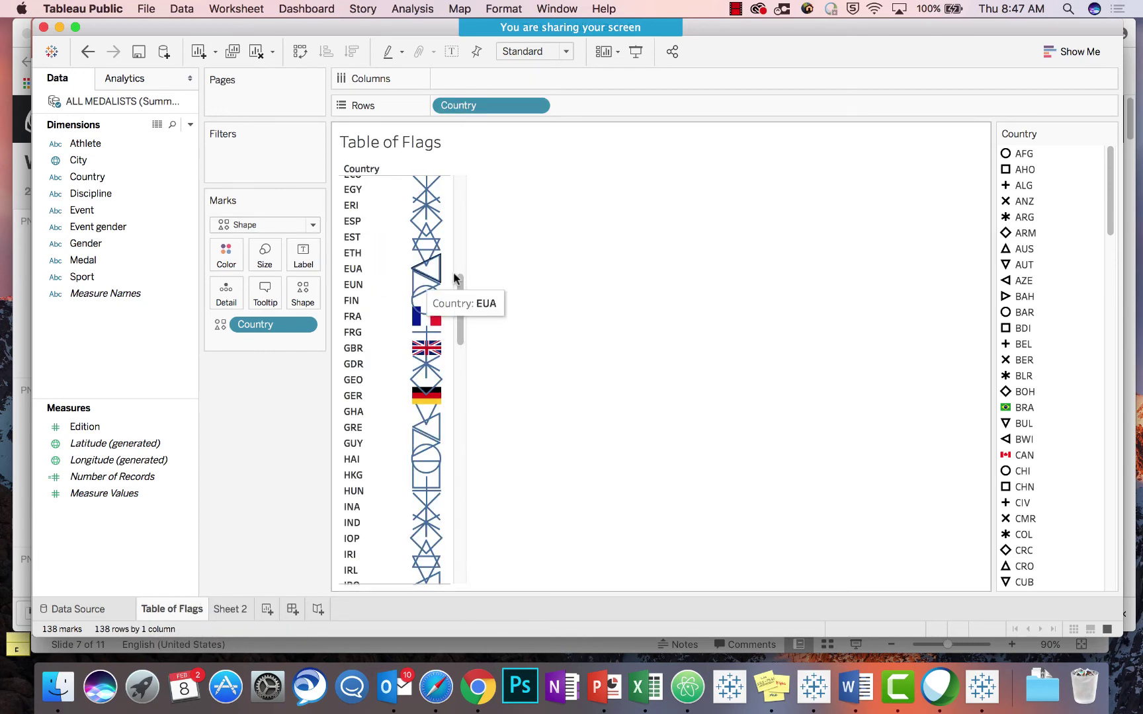
left_click(228, 609)
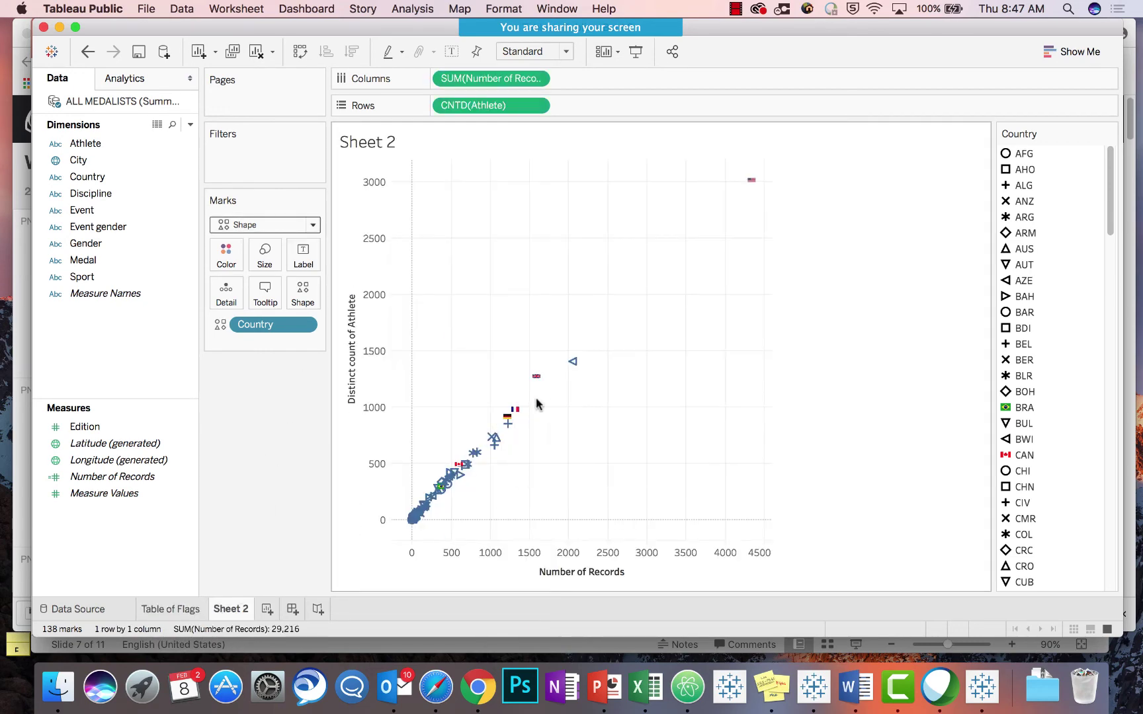
mouse_move(534, 382)
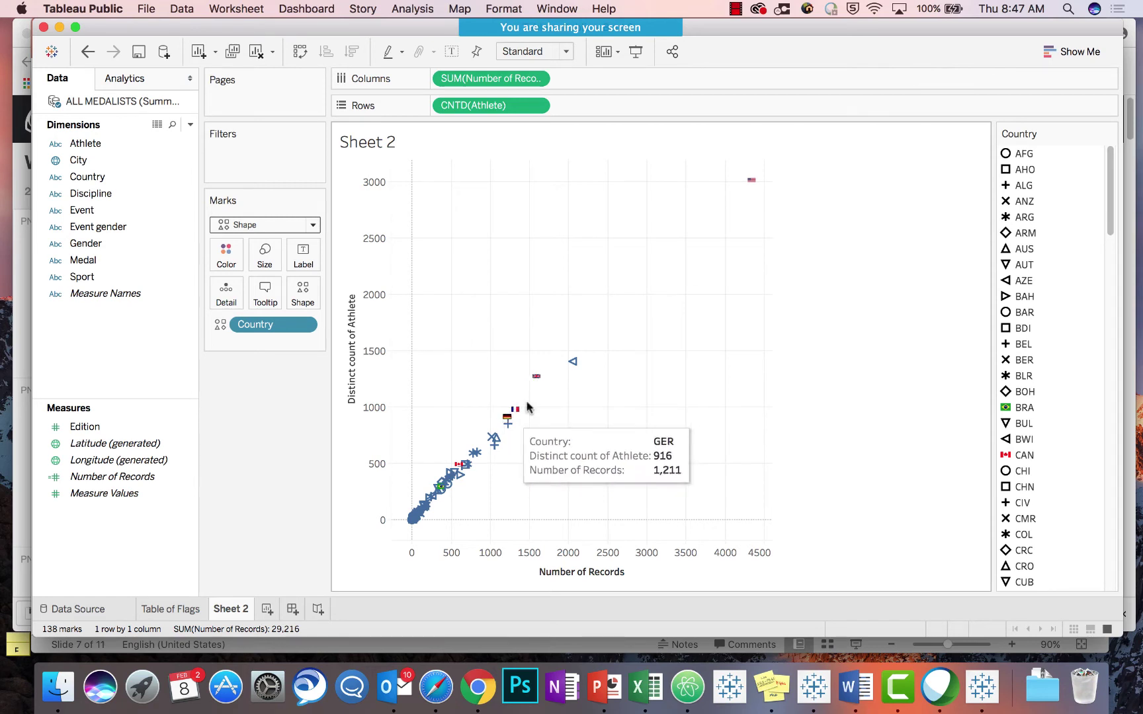
Enlarge the country marks on the Sheet 2 chart and check the Country shape assignments without changing them
left_click(264, 255)
left_click_drag(312, 294, 341, 294)
left_click(615, 437)
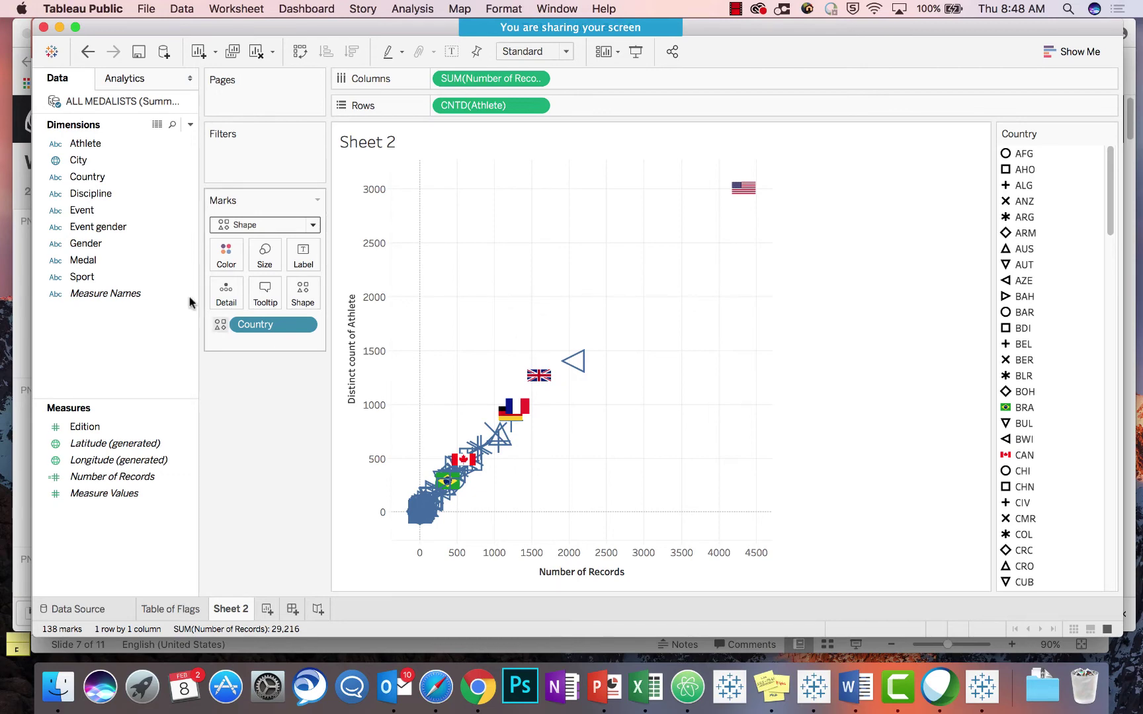
left_click(303, 291)
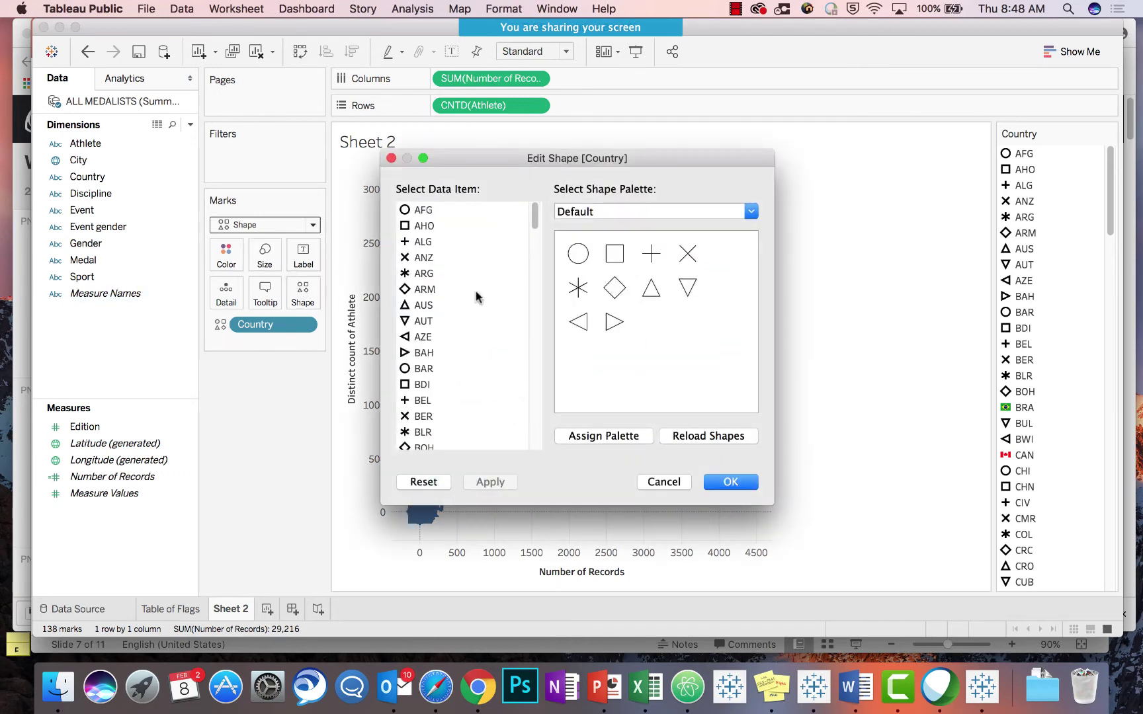
left_click(674, 484)
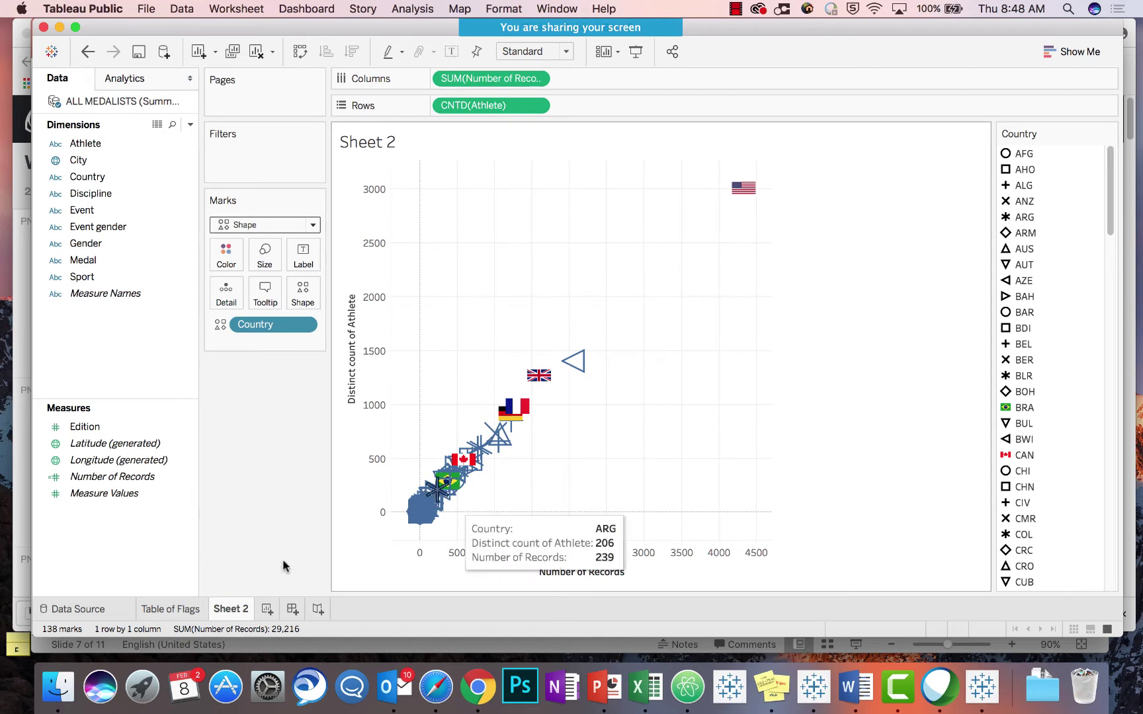
Rename Sheet 2 as "Scatterplot" and inspect the overlapping flag marks on the chart
double_click(234, 609)
type("Scatterpl")
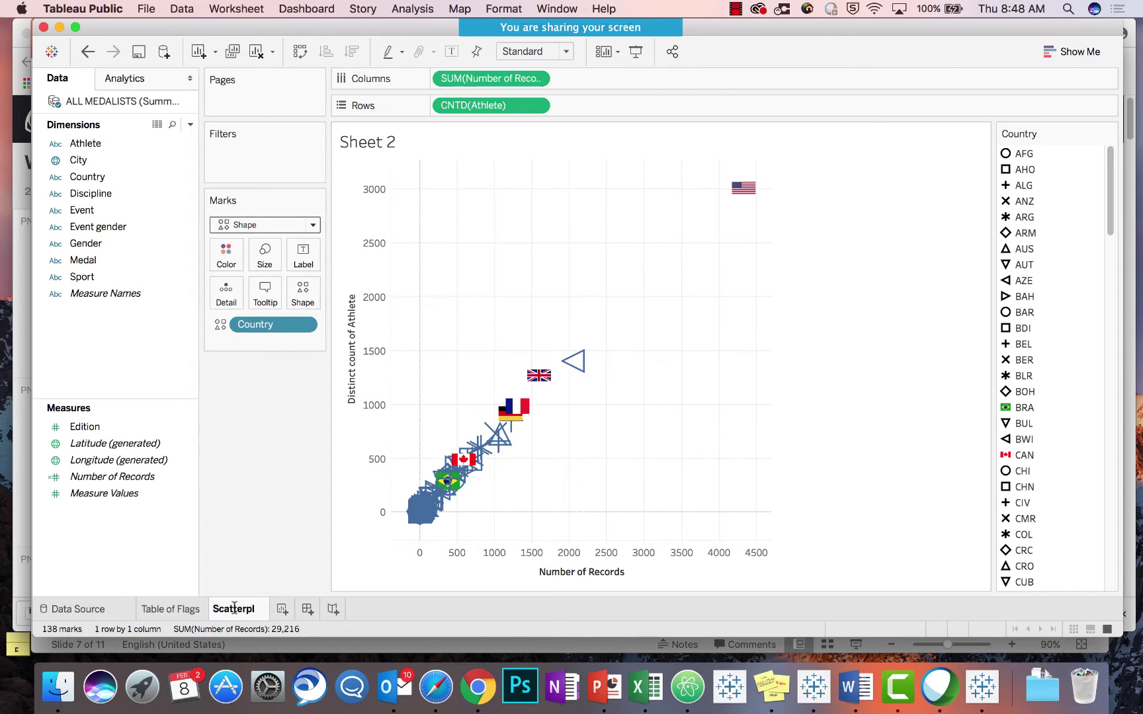
type("ot")
key("Return")
mouse_move(510, 418)
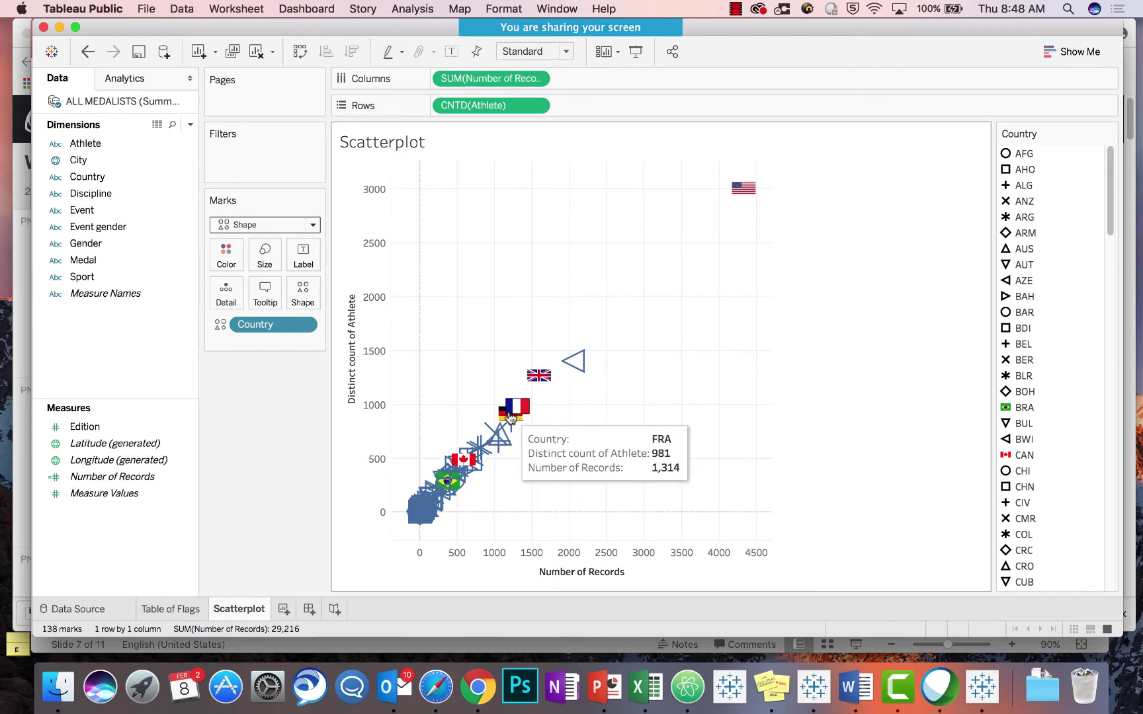
mouse_move(593, 357)
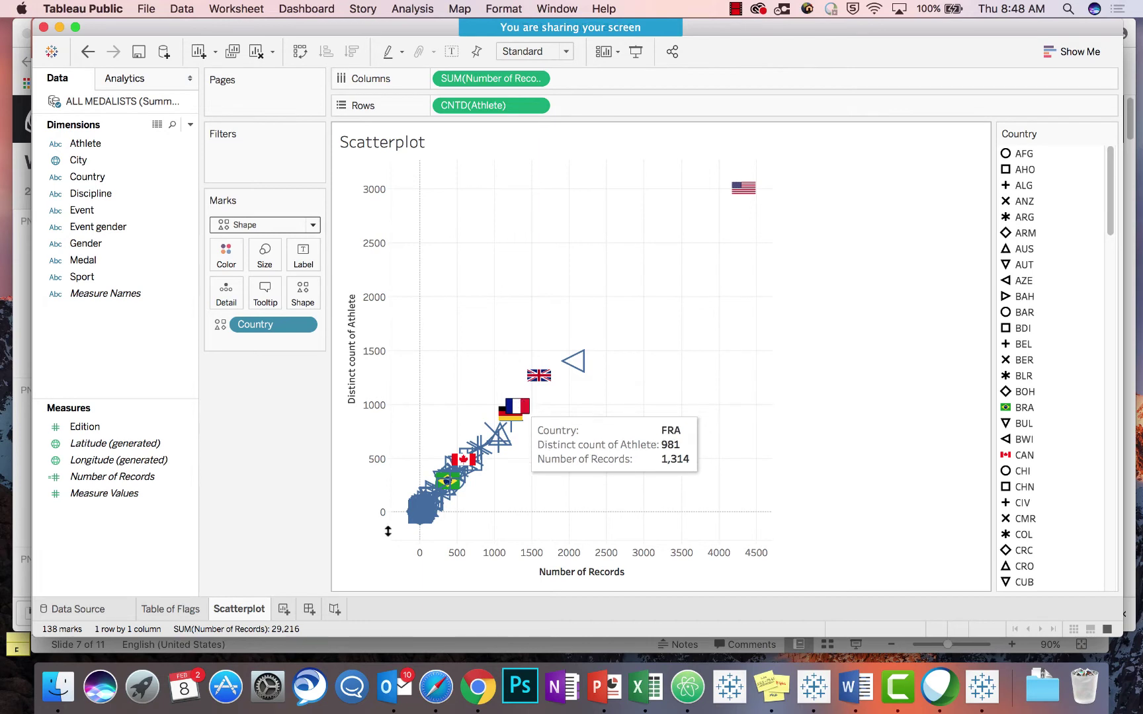
Add a new worksheet and name it "Dual Axis"
left_click(284, 609)
double_click(289, 607)
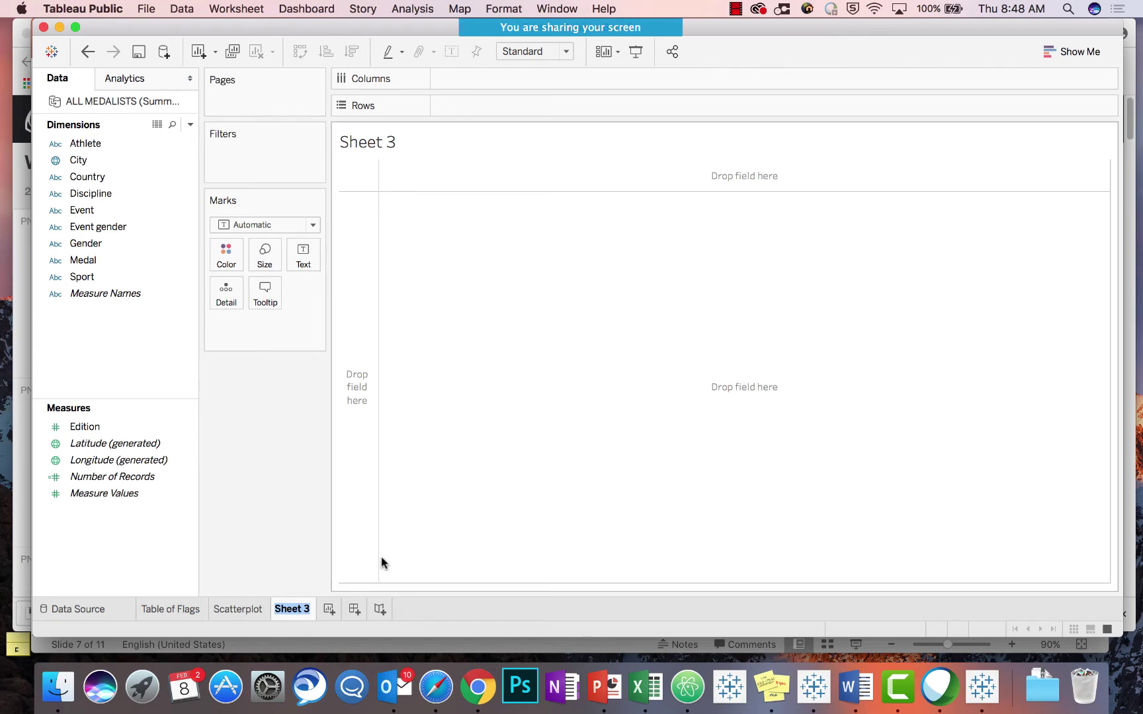
type("Dual Axis")
key("Return")
Build two side-by-side bar charts of Number of Records with Country on Rows, sorted in descending order
left_click(82, 180)
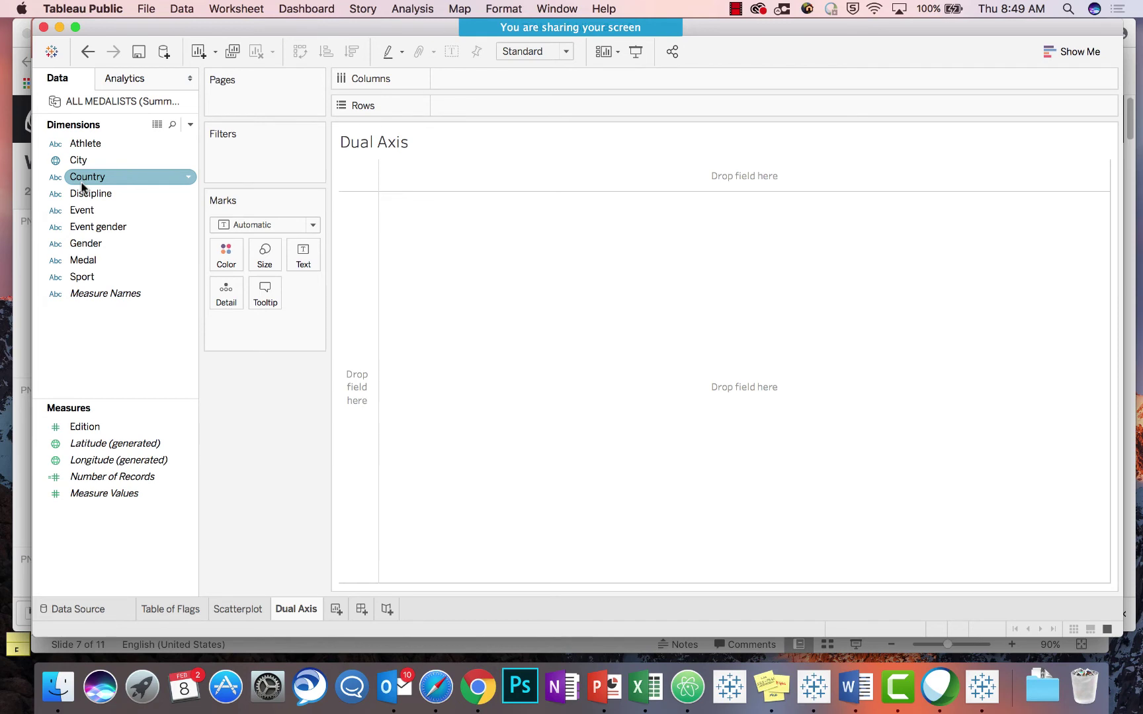
left_click_drag(86, 175, 495, 109)
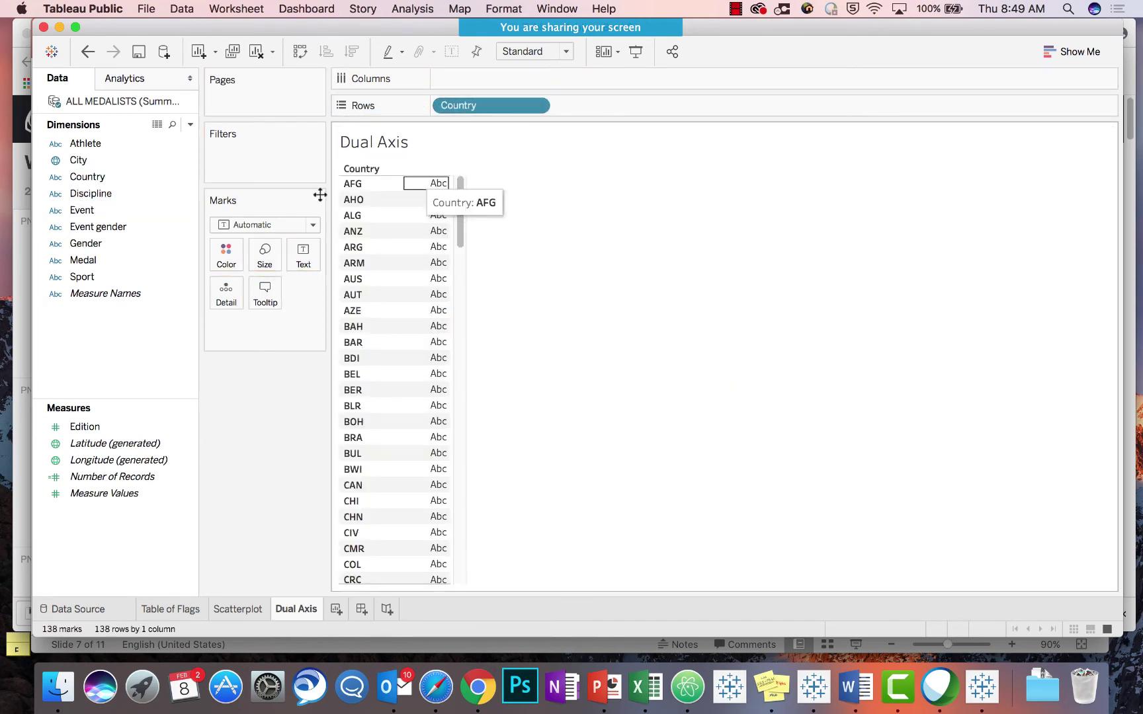
left_click_drag(150, 475, 511, 82)
left_click(352, 51)
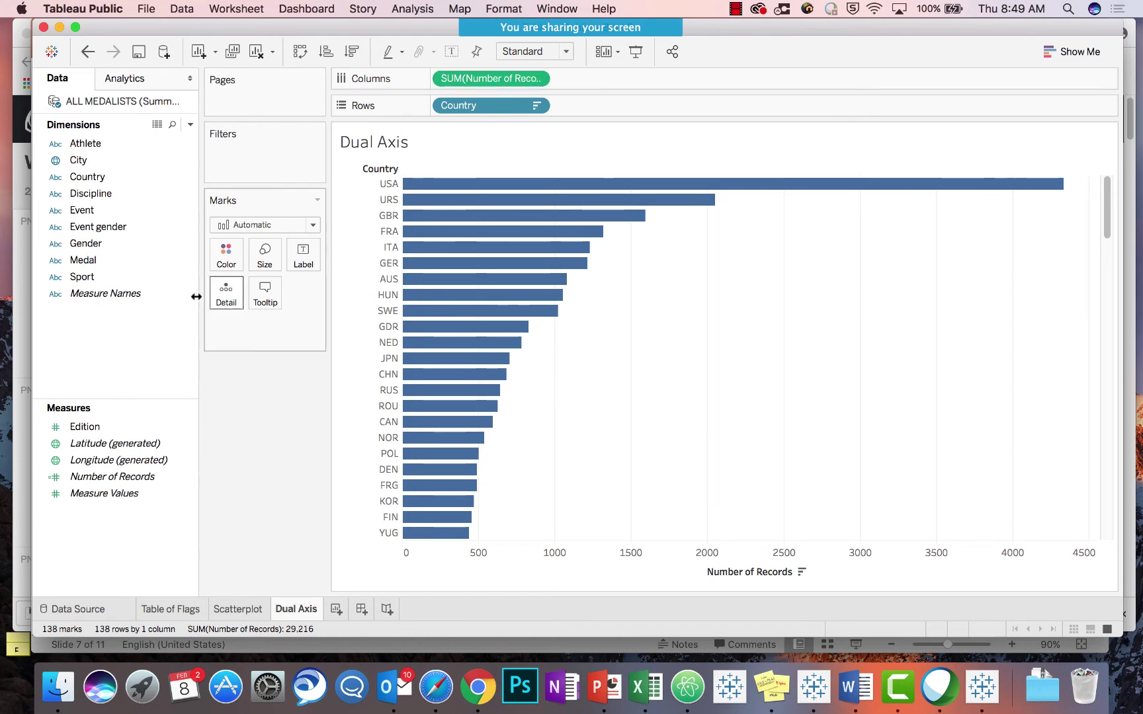
left_click_drag(126, 477, 657, 82)
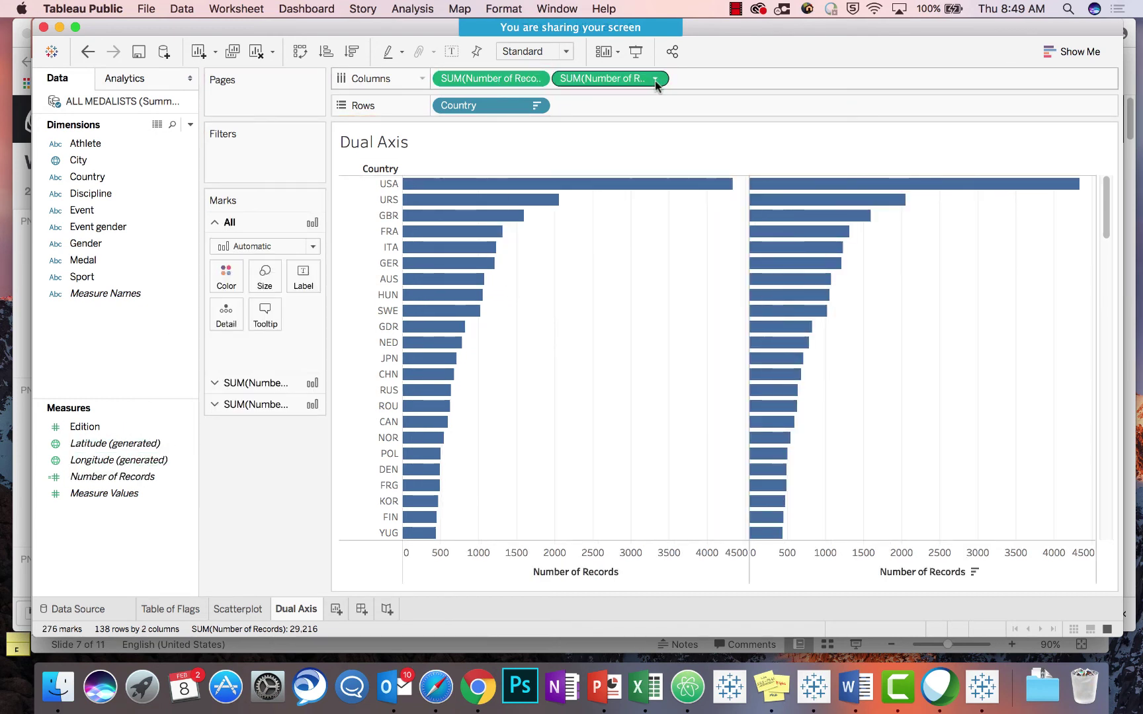
Try combining the two Number of Records measures on a dual axis, and undo it
left_click(655, 80)
left_click(625, 359)
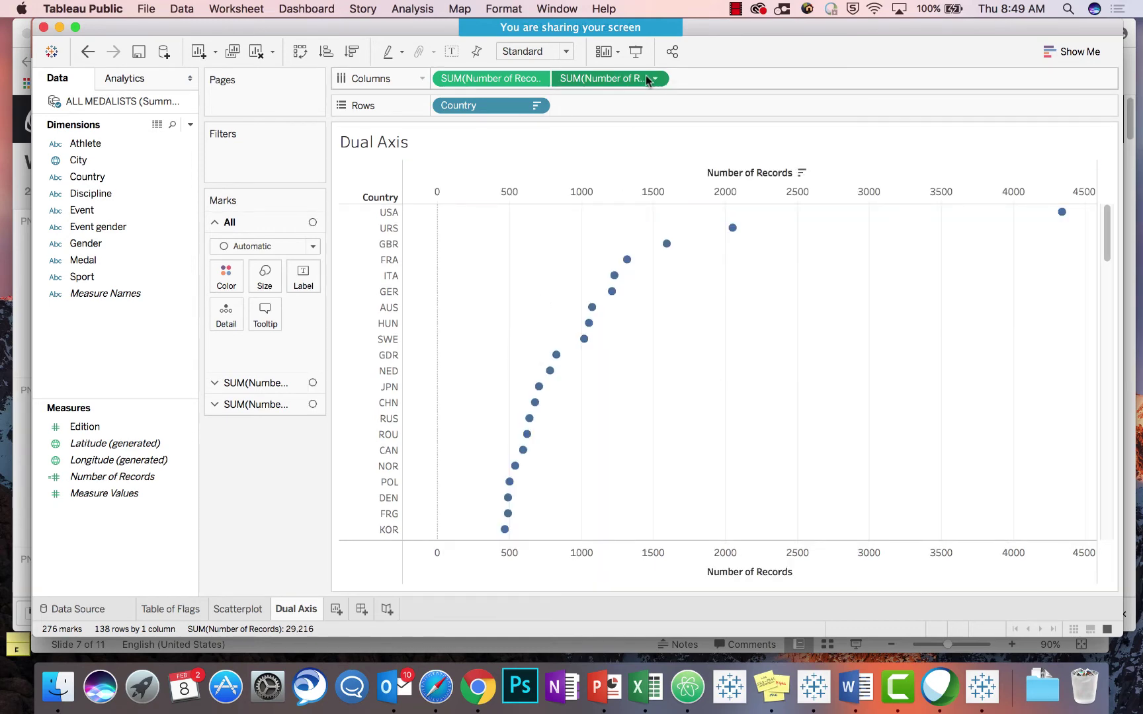
key("super+z")
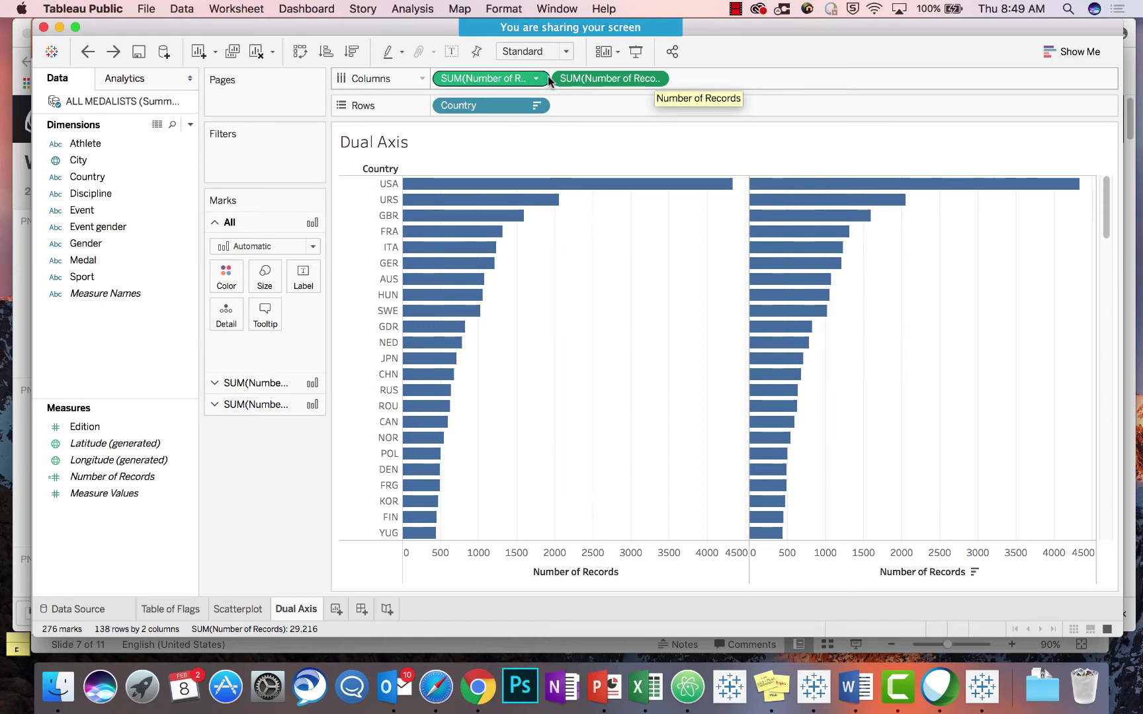
Combine the two Number of Records measures on Columns into a dual axis
left_click(518, 78)
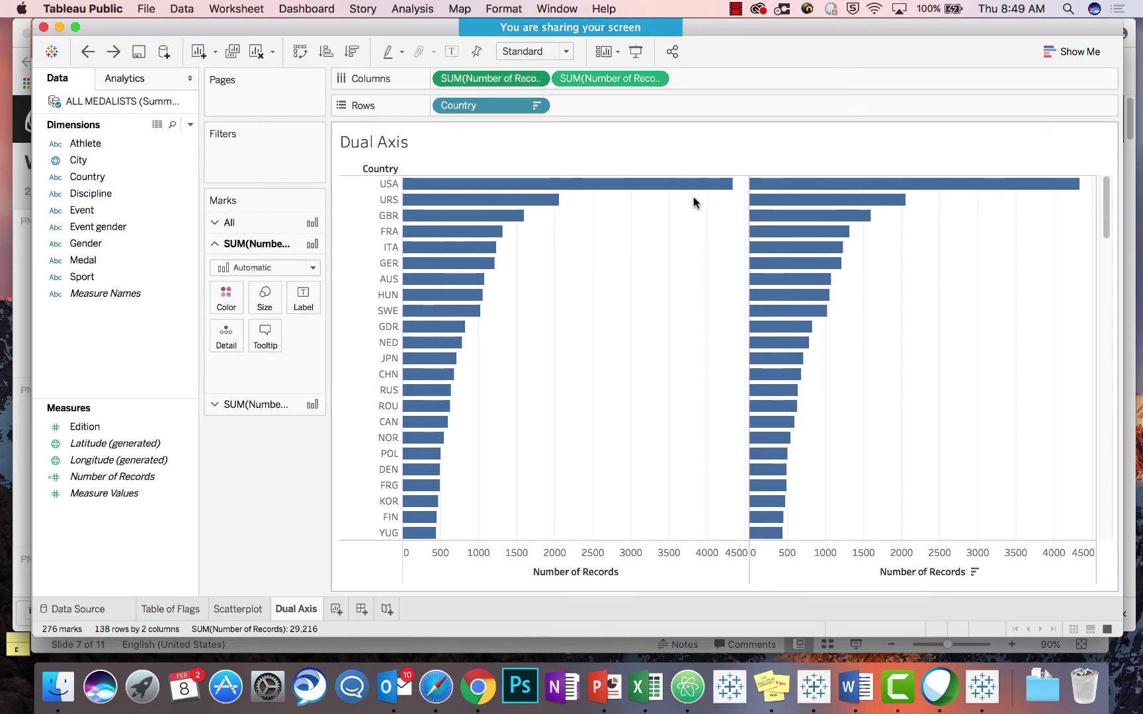
mouse_move(743, 191)
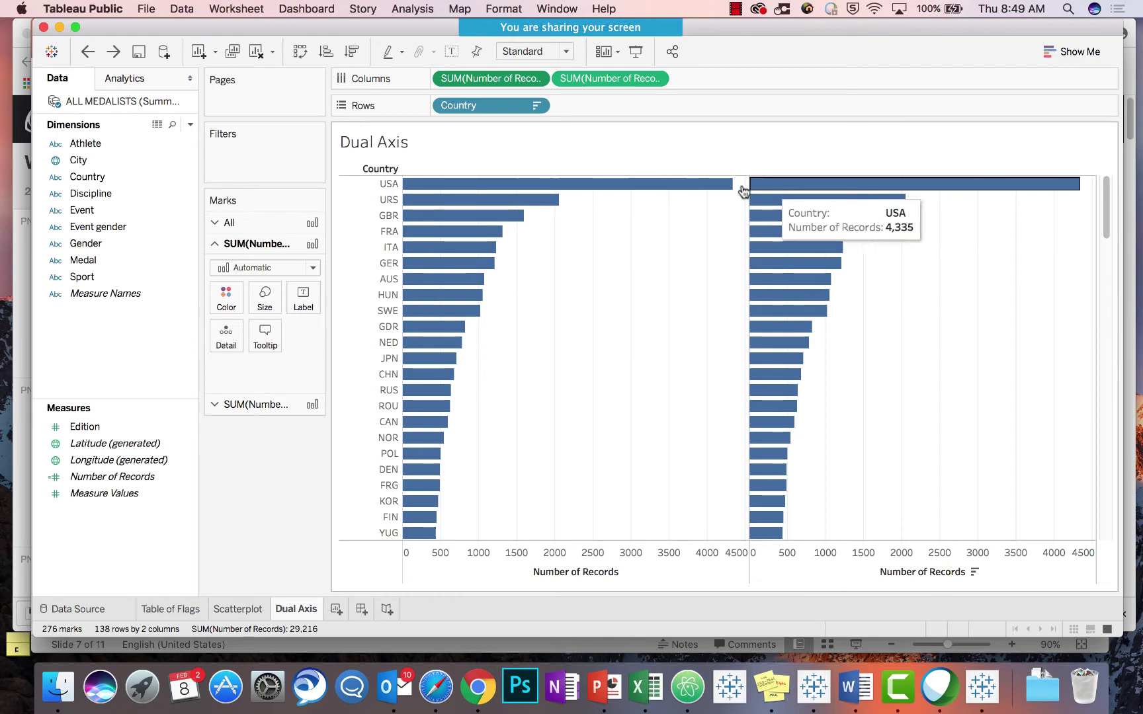
left_click(656, 79)
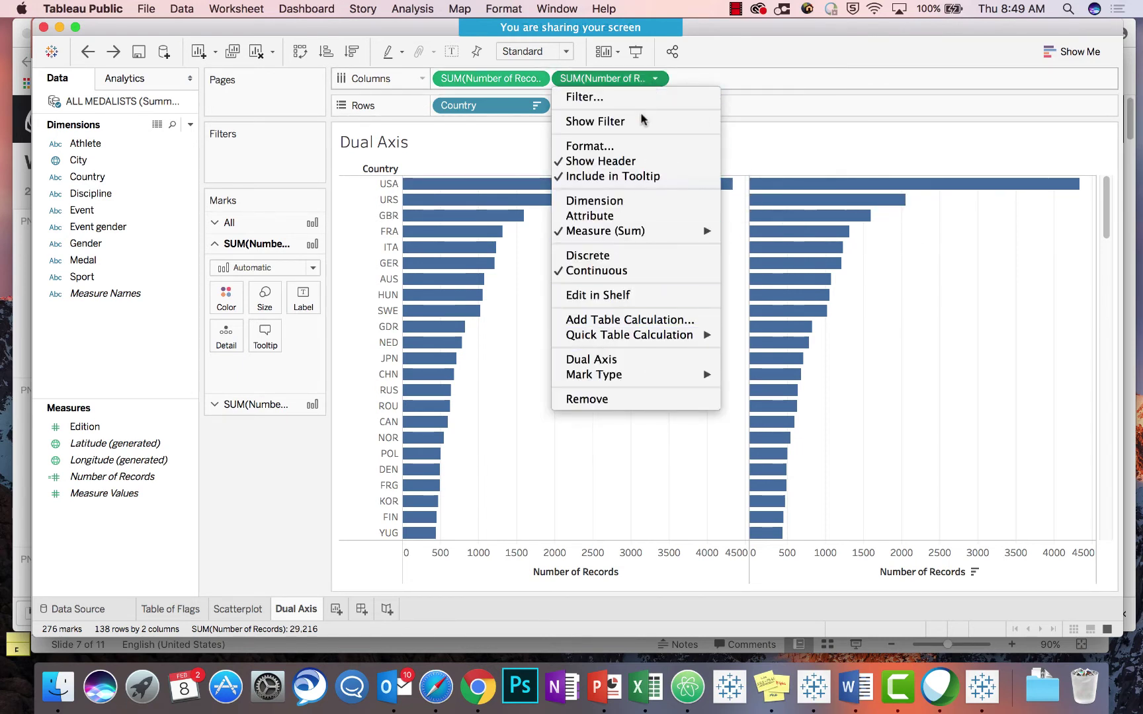
left_click(621, 360)
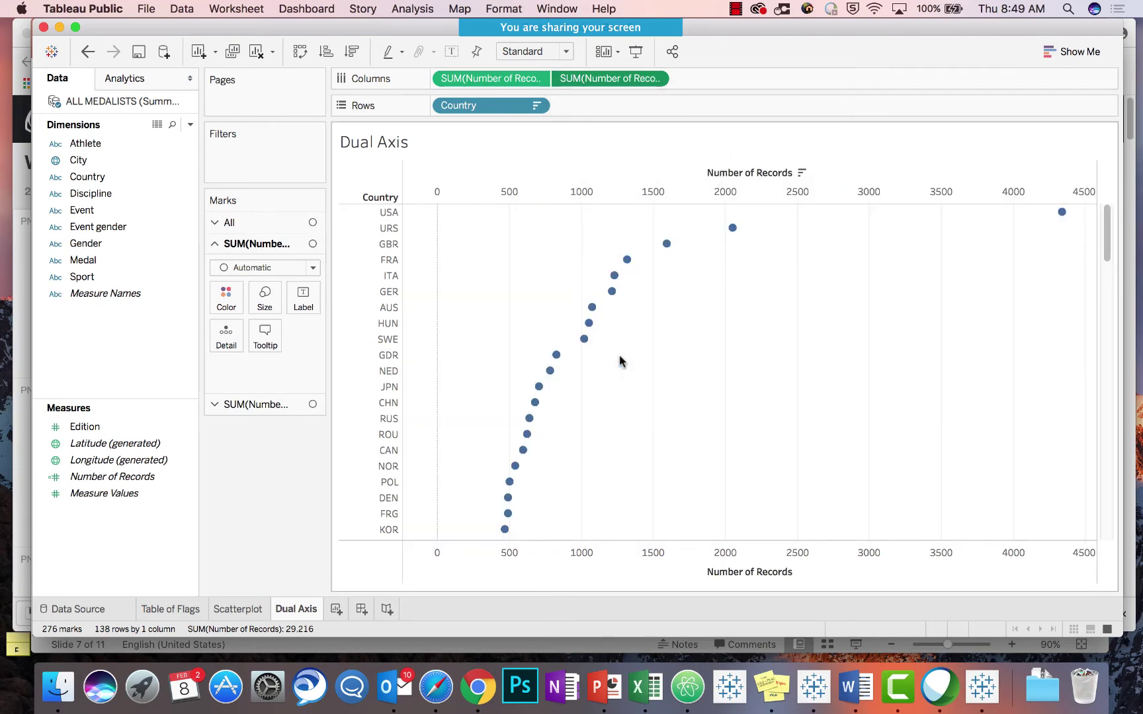
Synchronize the upper Number of Records axis with the lower one
right_click(594, 197)
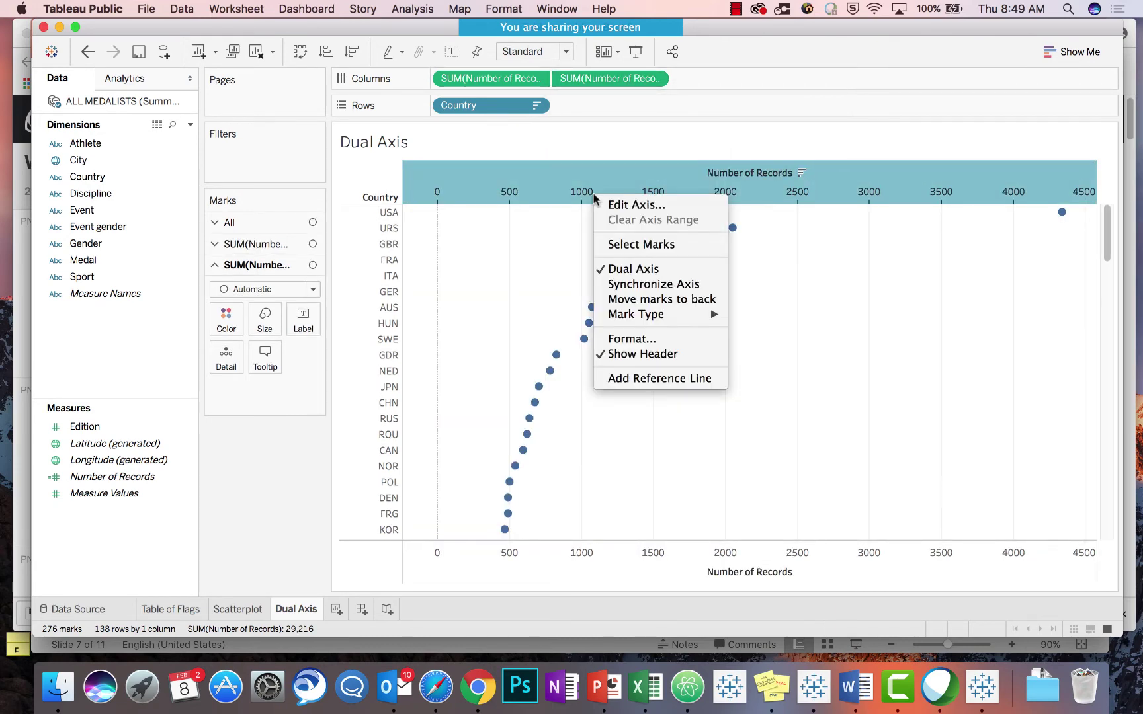
left_click(597, 180)
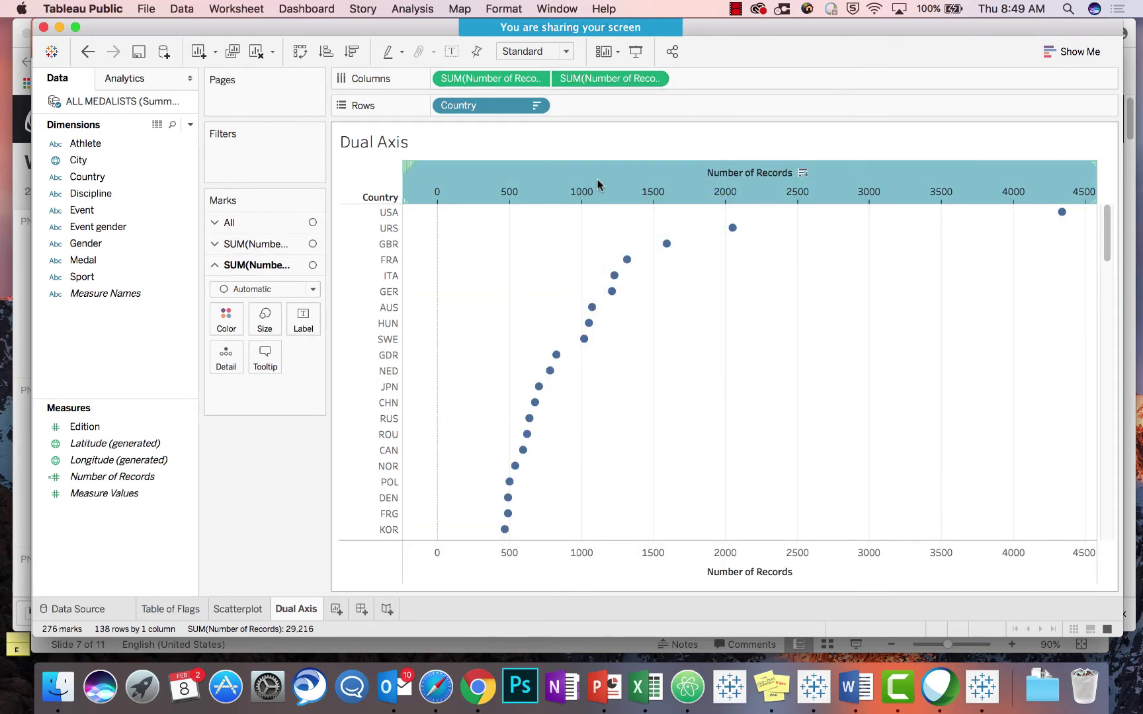
left_click(563, 559)
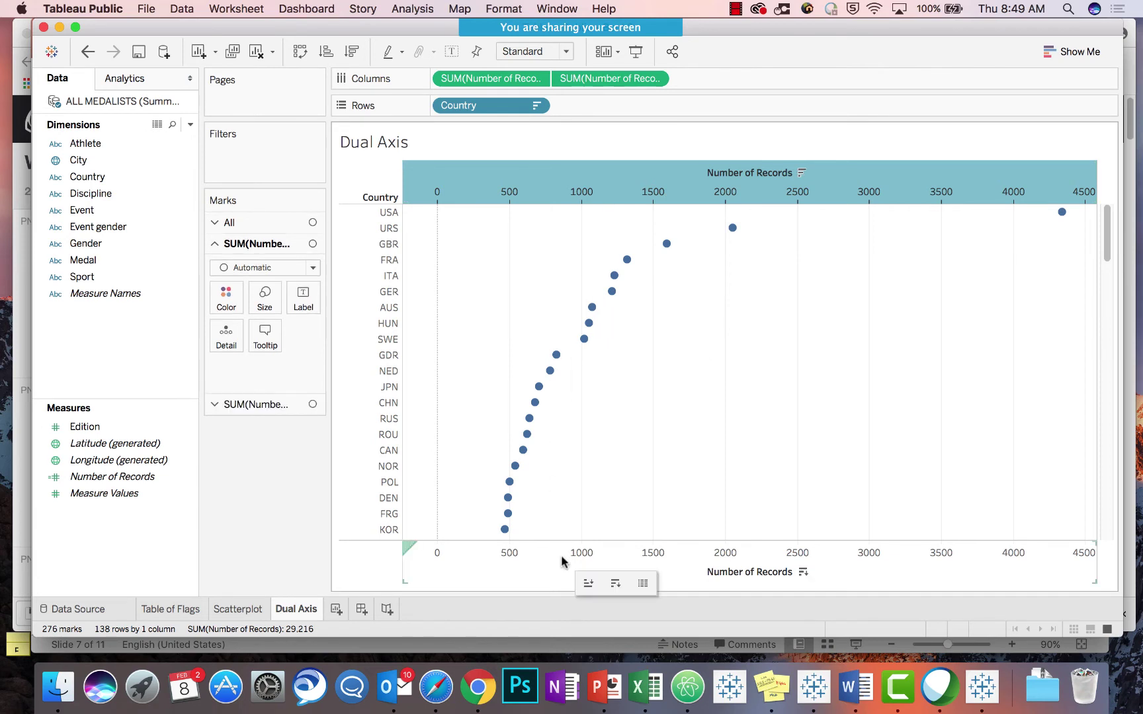
right_click(574, 185)
left_click(606, 275)
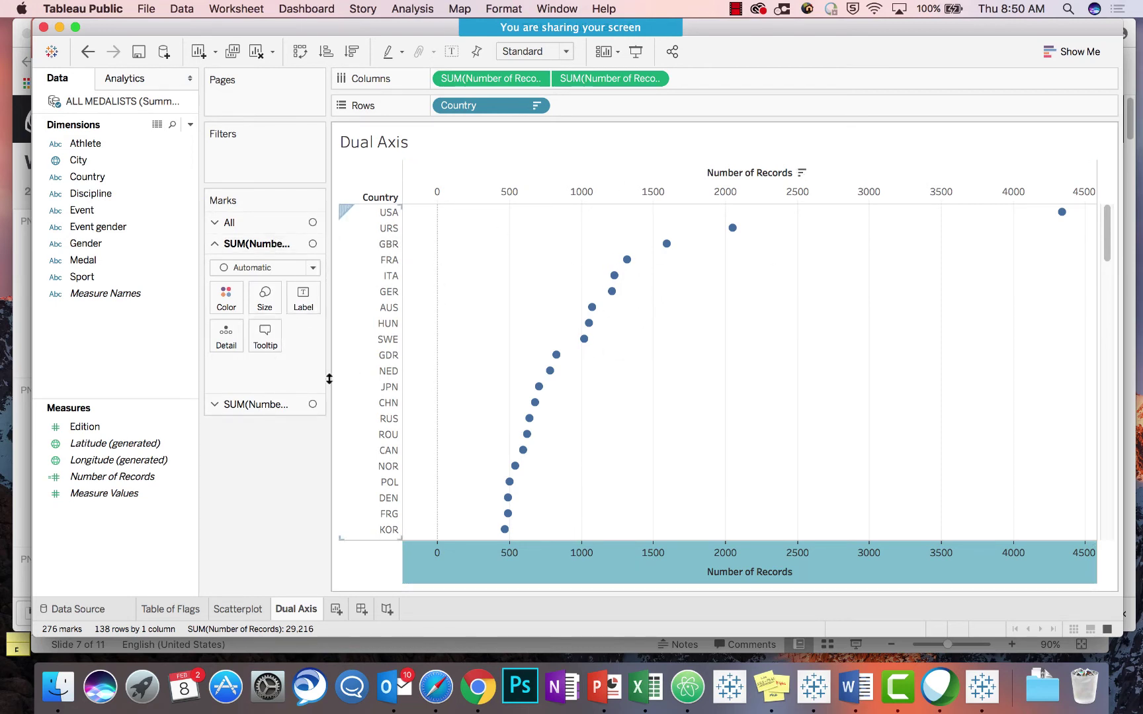
Set the first Number of Records measure's mark type to Bar and enlarge the second measure's circle marks
left_click(313, 267)
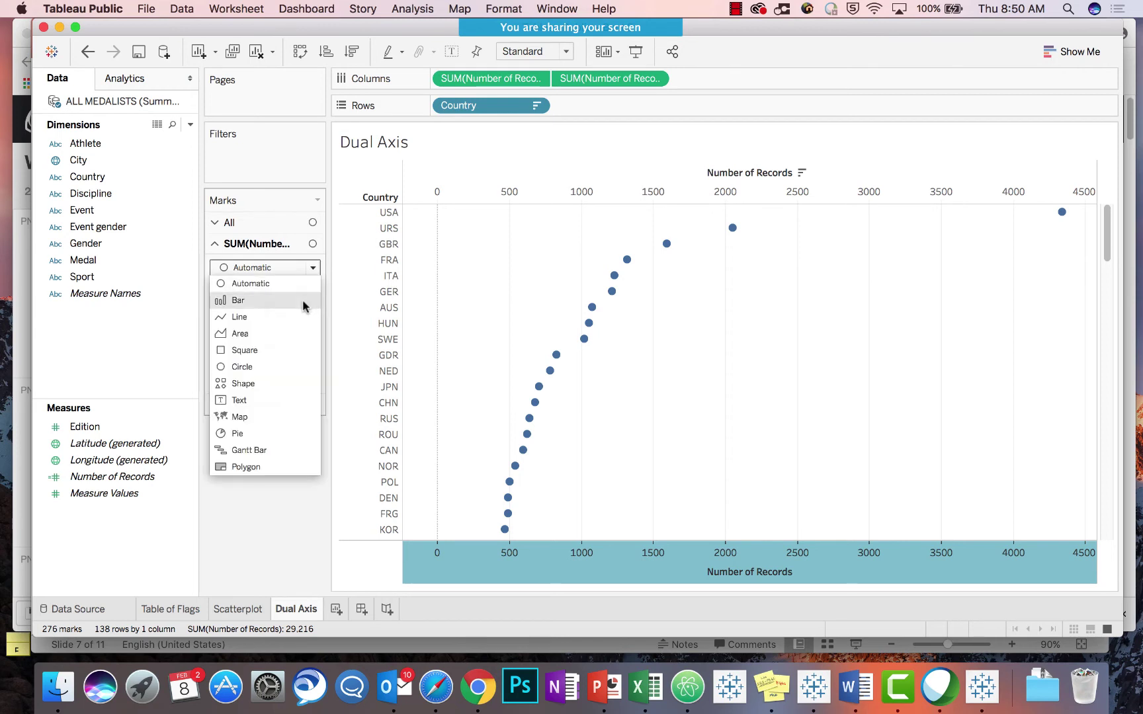
left_click(304, 306)
left_click(288, 403)
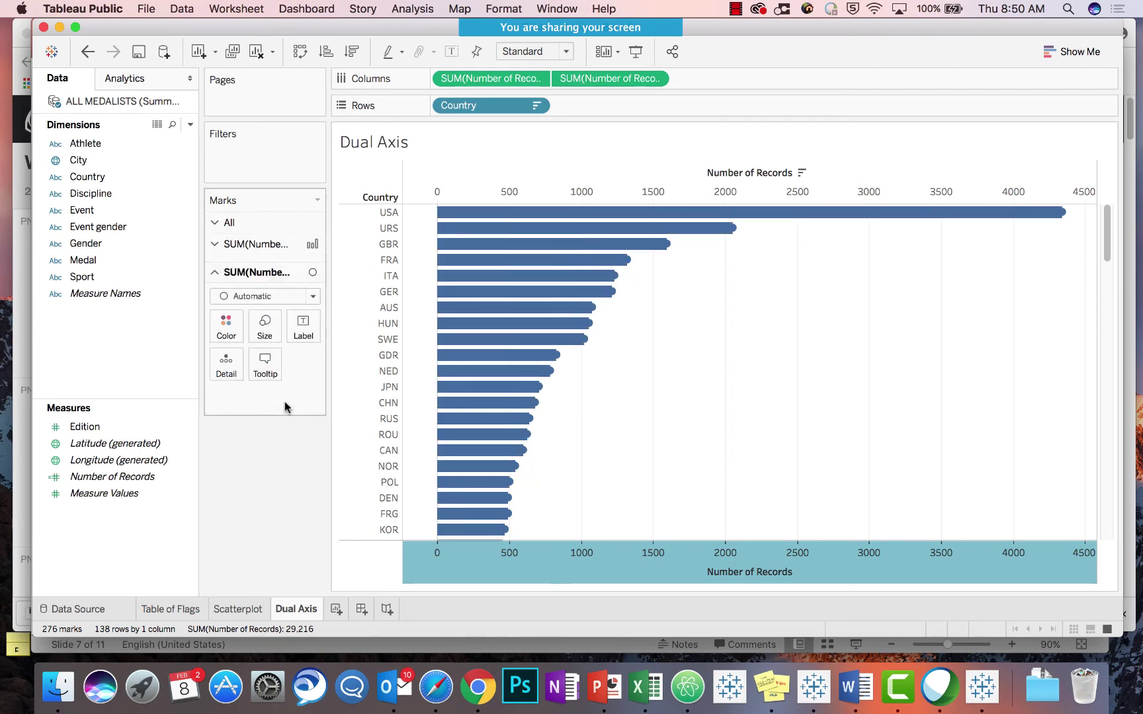
left_click(268, 315)
left_click(314, 358)
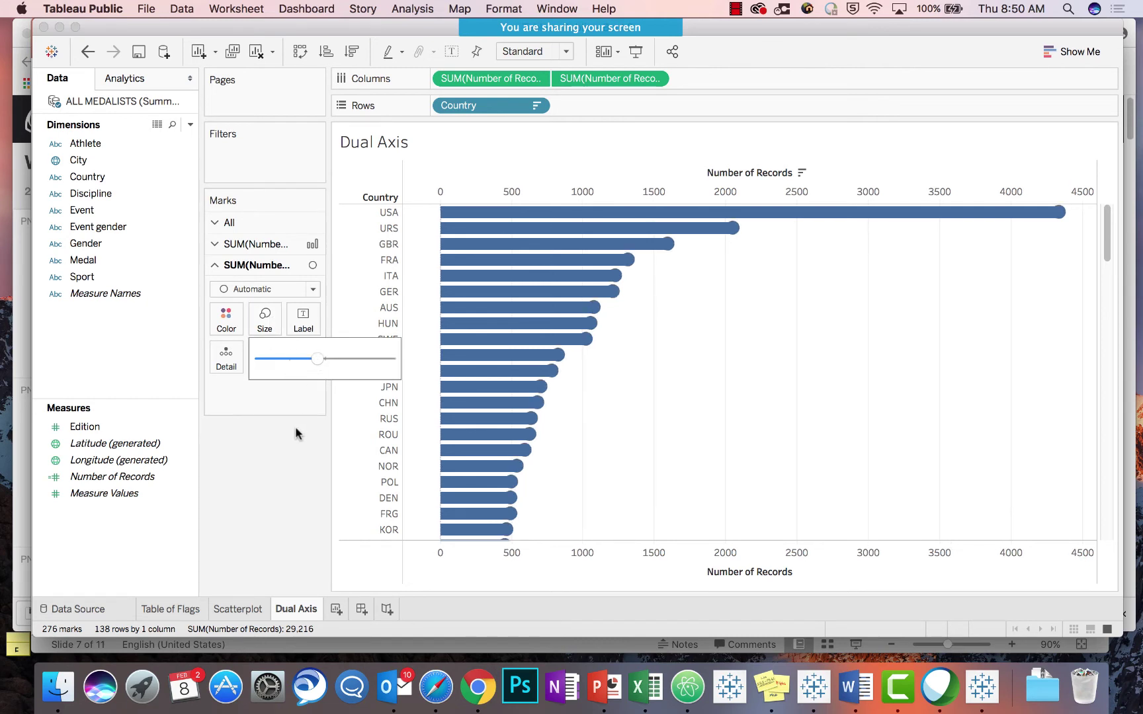
Recolor the first measure's bars a lighter blue than the circles
left_click(278, 244)
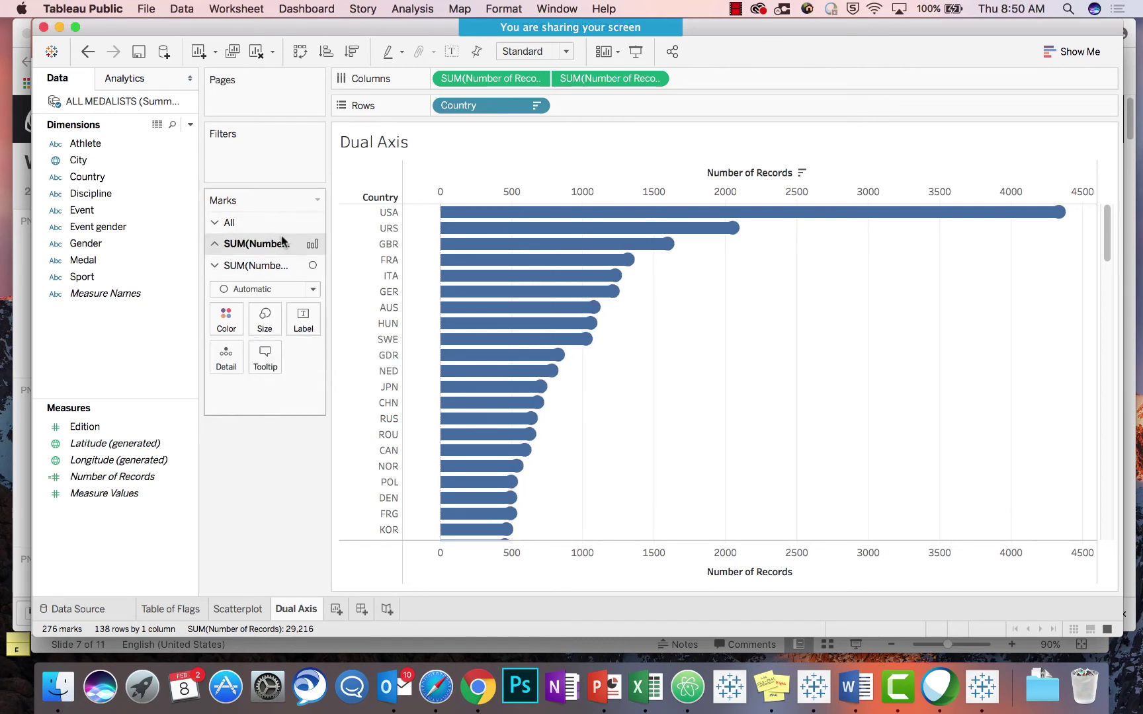
left_click(224, 308)
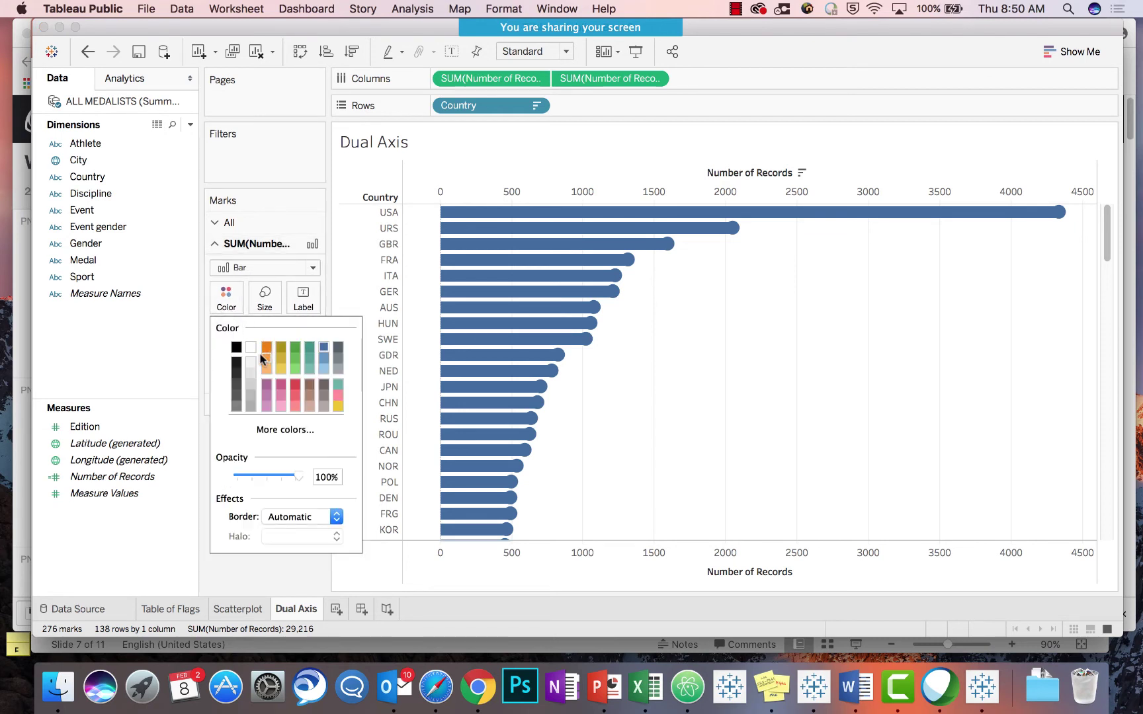
left_click(321, 357)
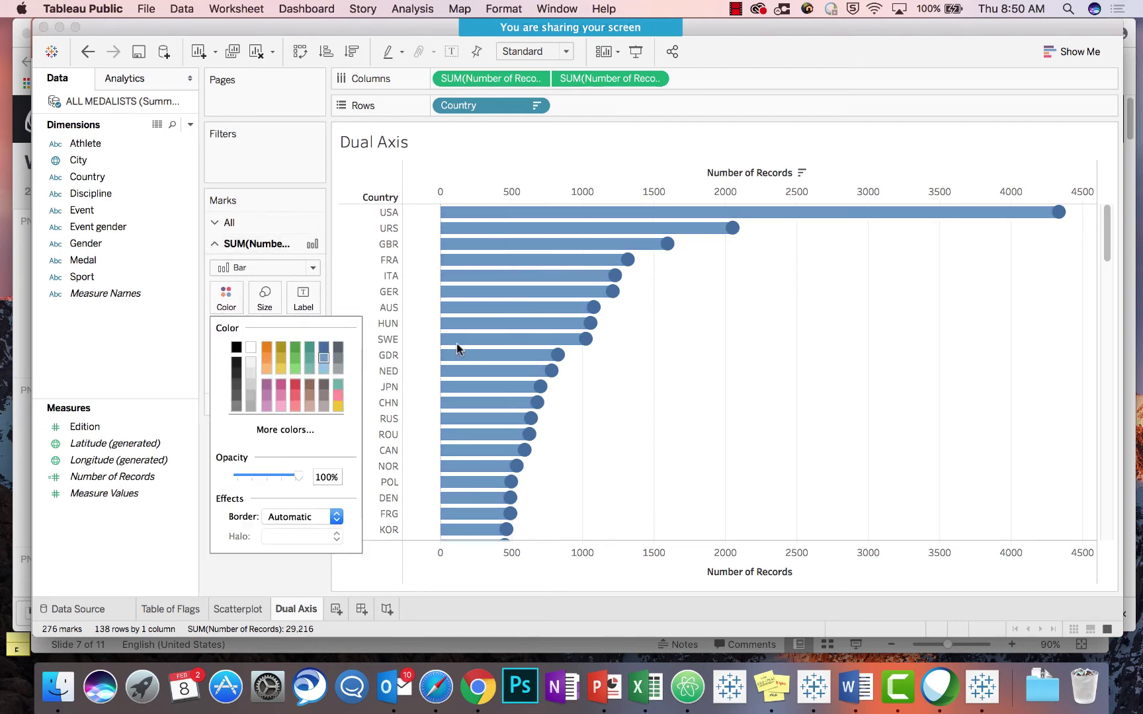
left_click(697, 355)
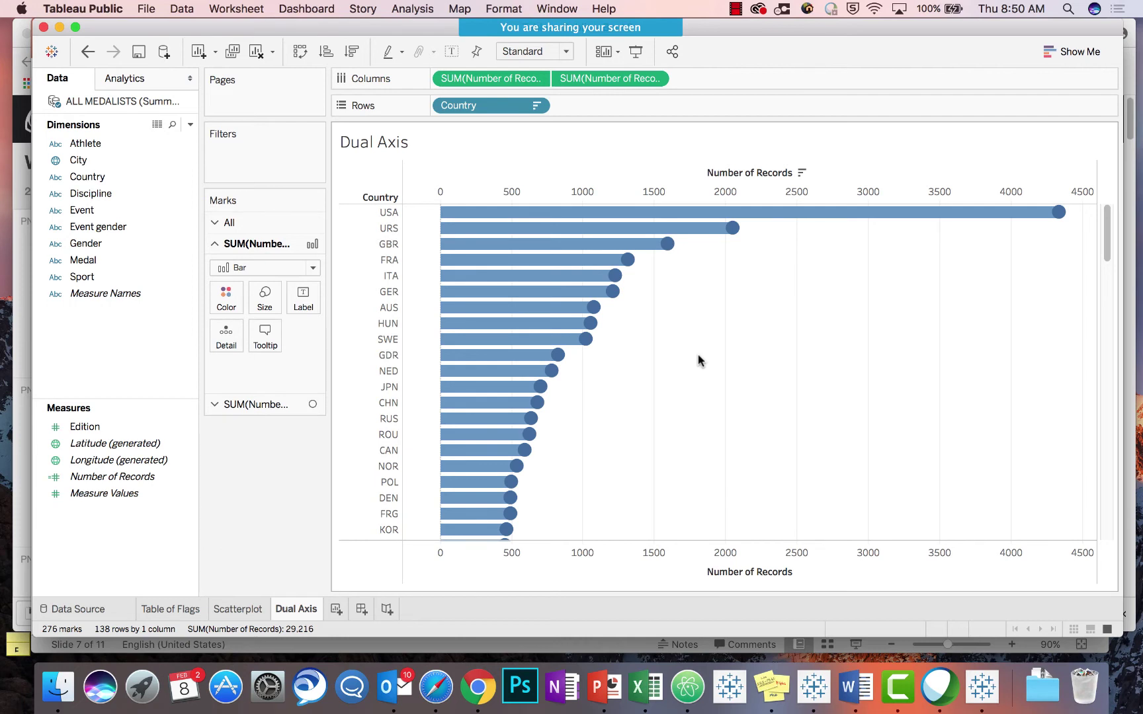
Reduce the size of the first measure's bar marks to make thin lollipop stems
scroll(697, 355, "down", 6)
scroll(697, 355, "down", 10)
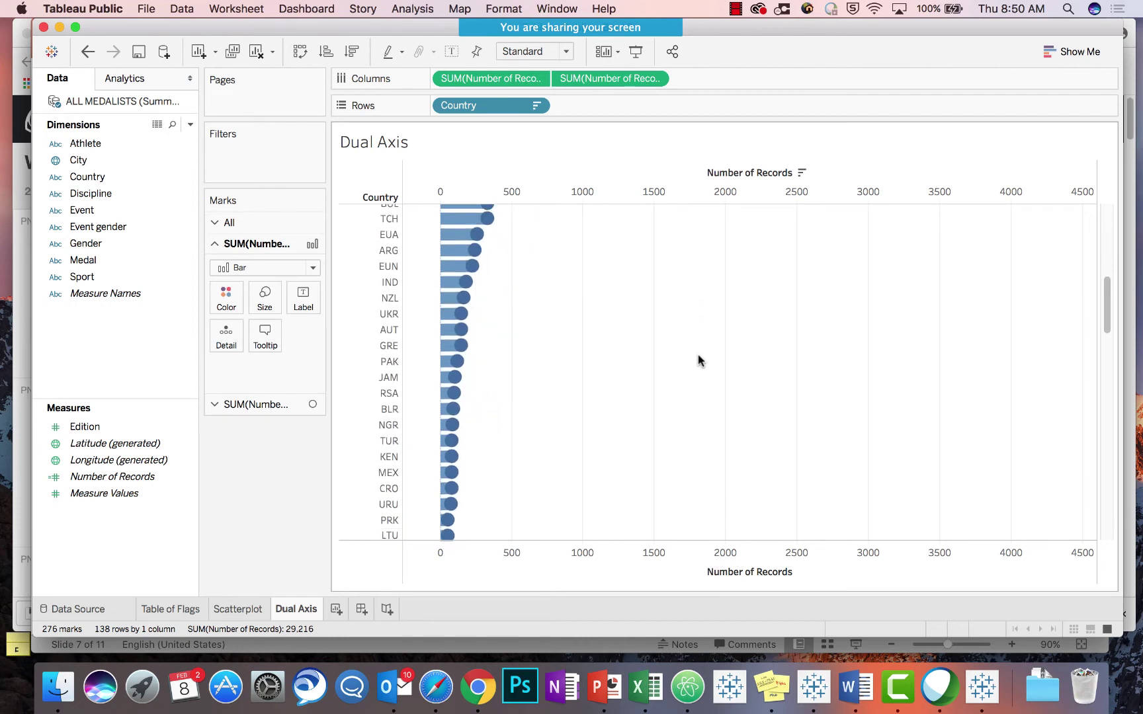
scroll(697, 351, "up", 15)
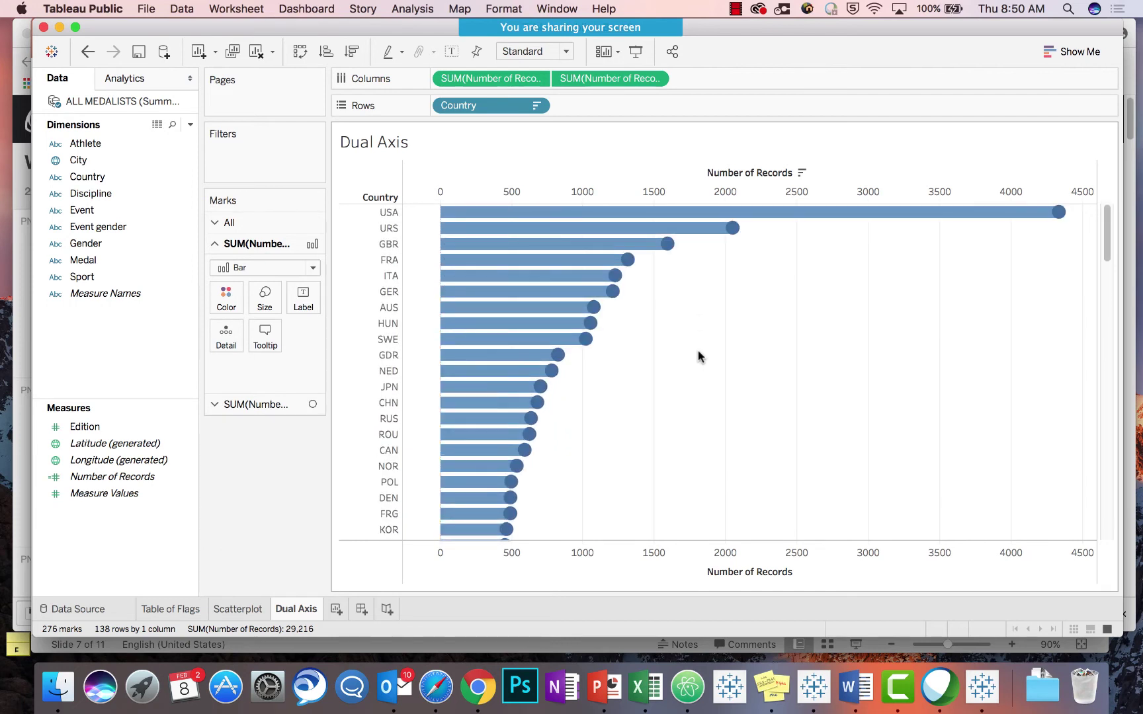
left_click(264, 299)
left_click_drag(316, 337, 298, 338)
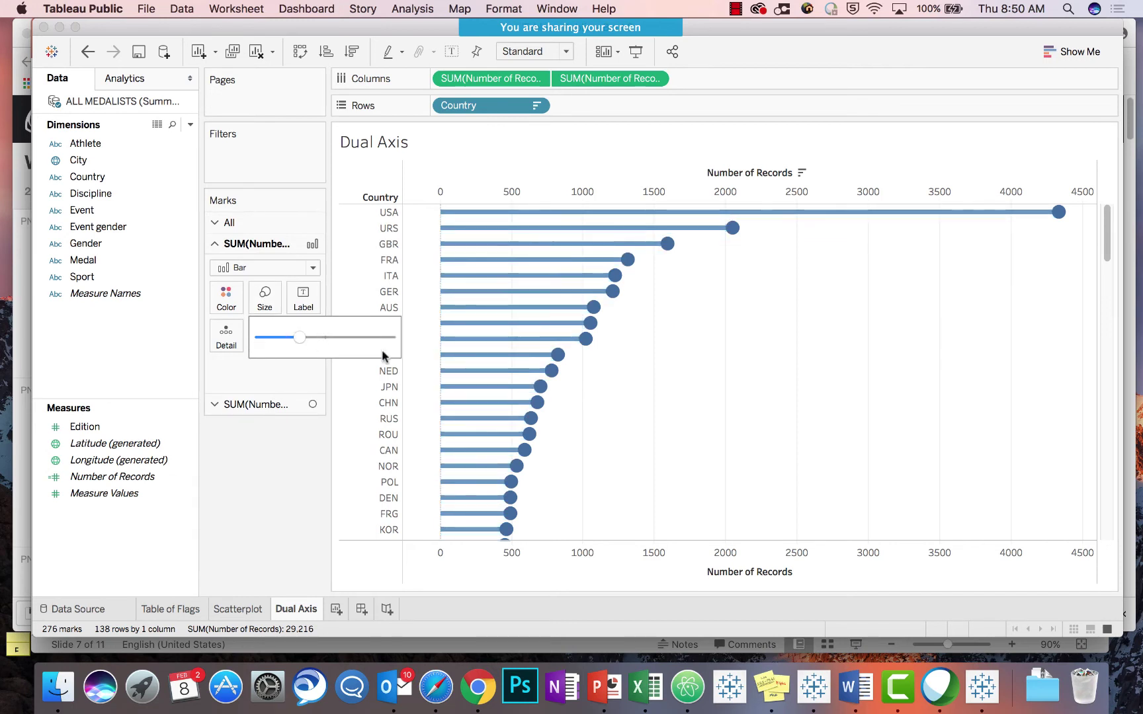
left_click(699, 411)
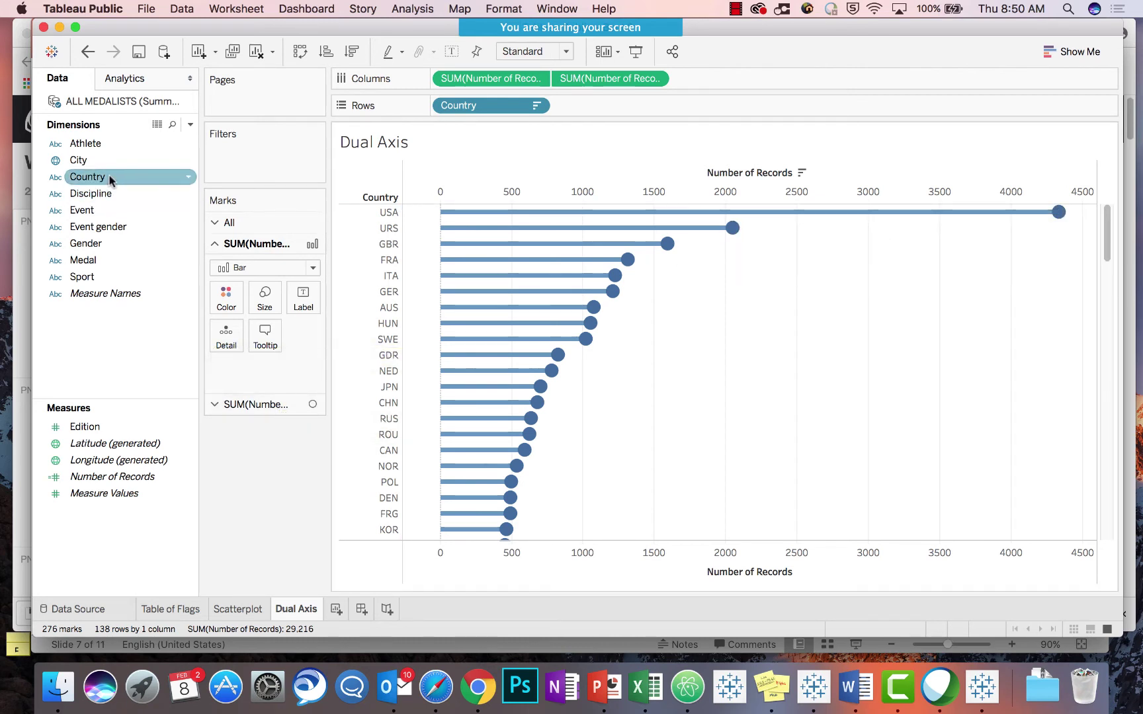
Set the second Number of Records measure's mark type to Shape and assign Country to Shape
left_click(264, 404)
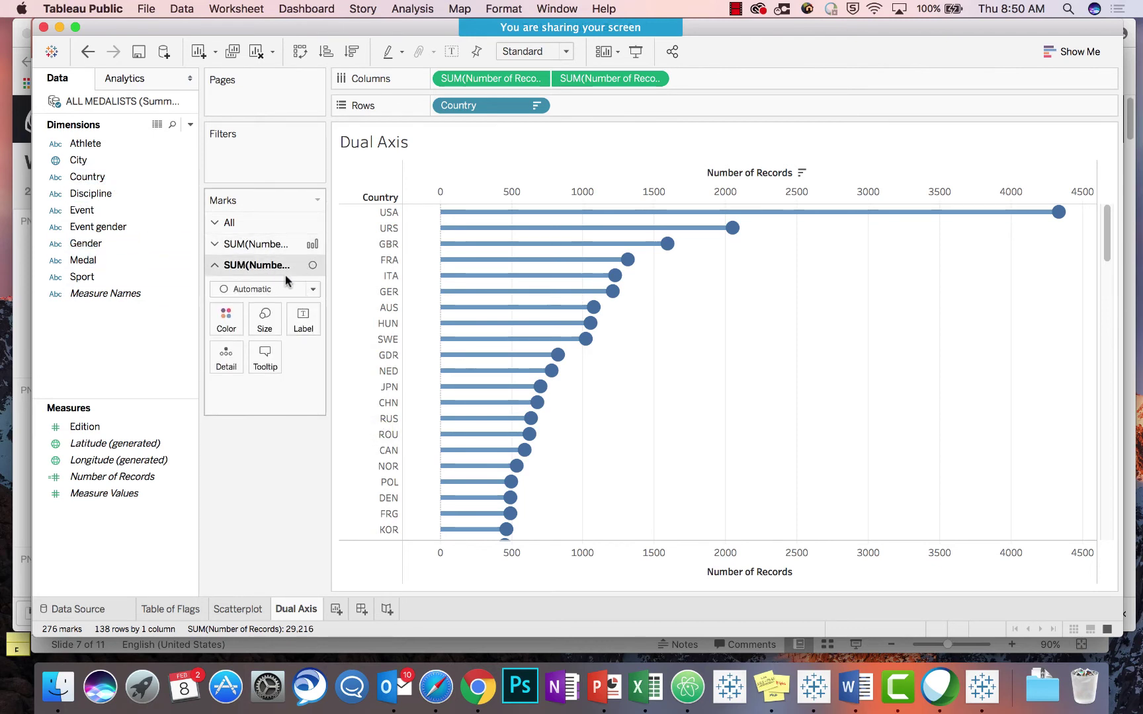
left_click(312, 289)
left_click(291, 404)
left_click(106, 199)
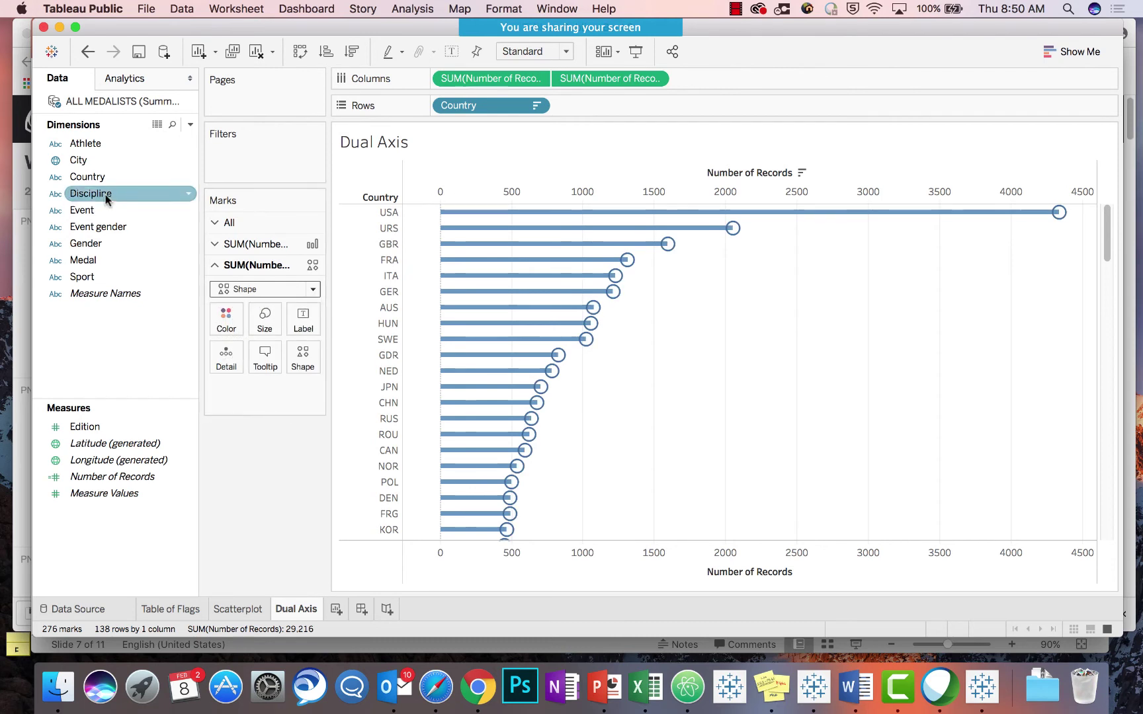
left_click_drag(106, 176, 302, 362)
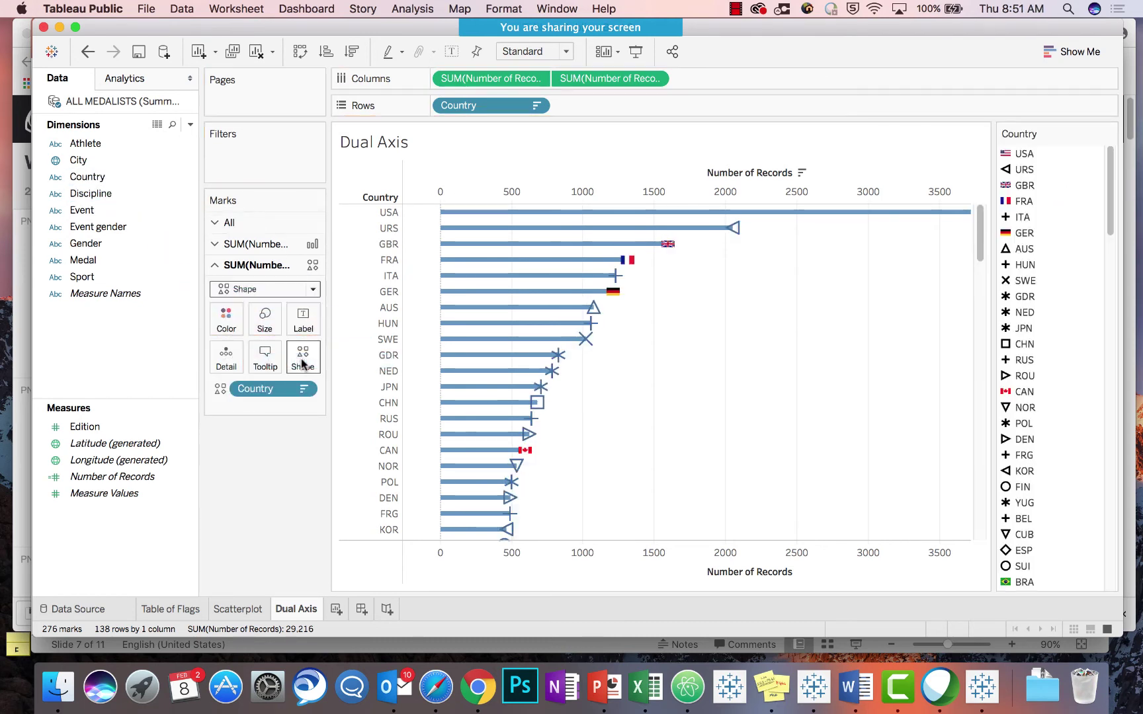
Inspect the shape marks, look at the Flags from Web palette for Country, and check the Table of Flags sheet
mouse_move(863, 222)
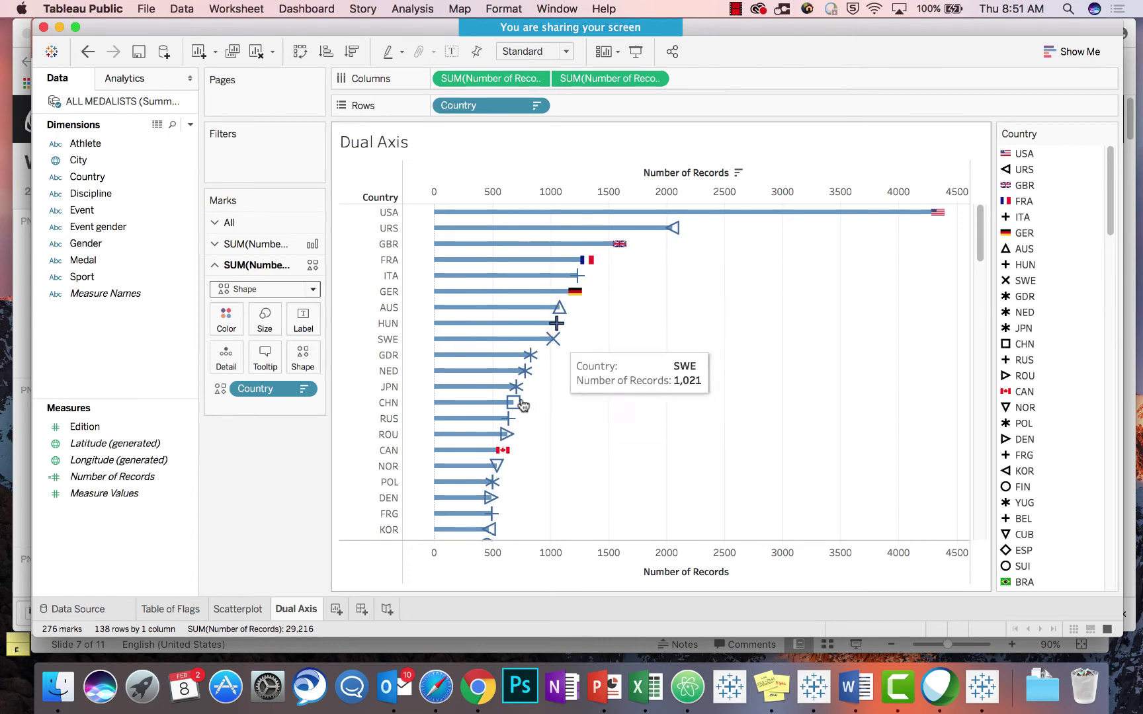
mouse_move(509, 457)
mouse_move(573, 297)
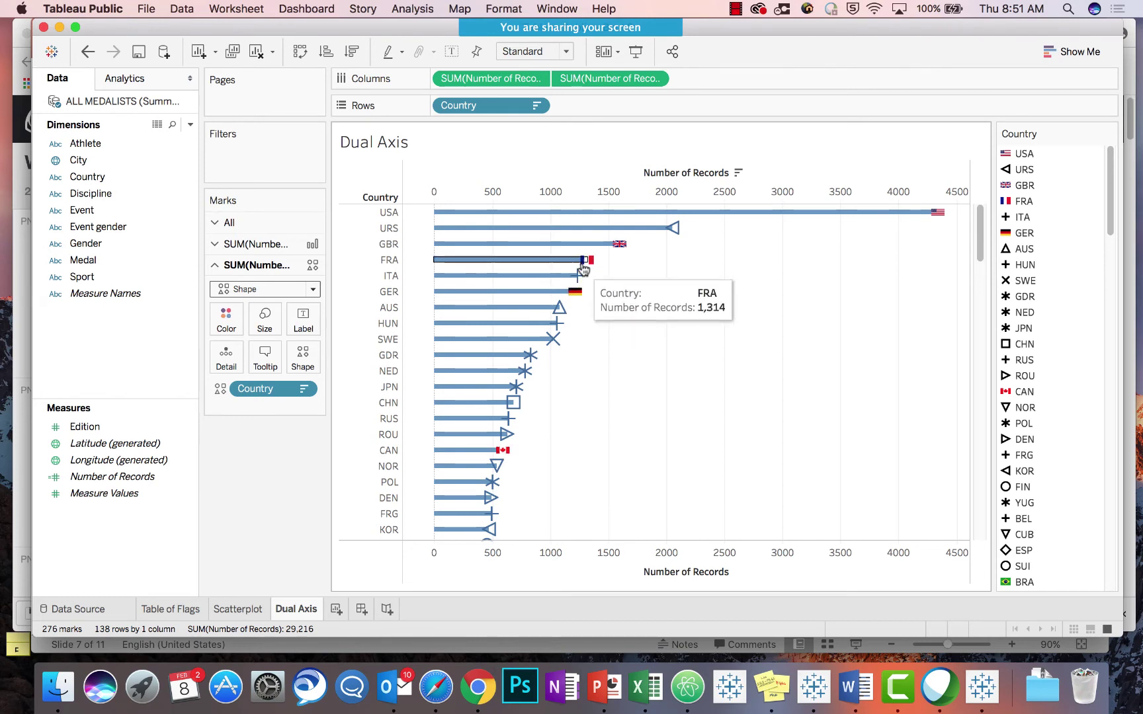
mouse_move(615, 252)
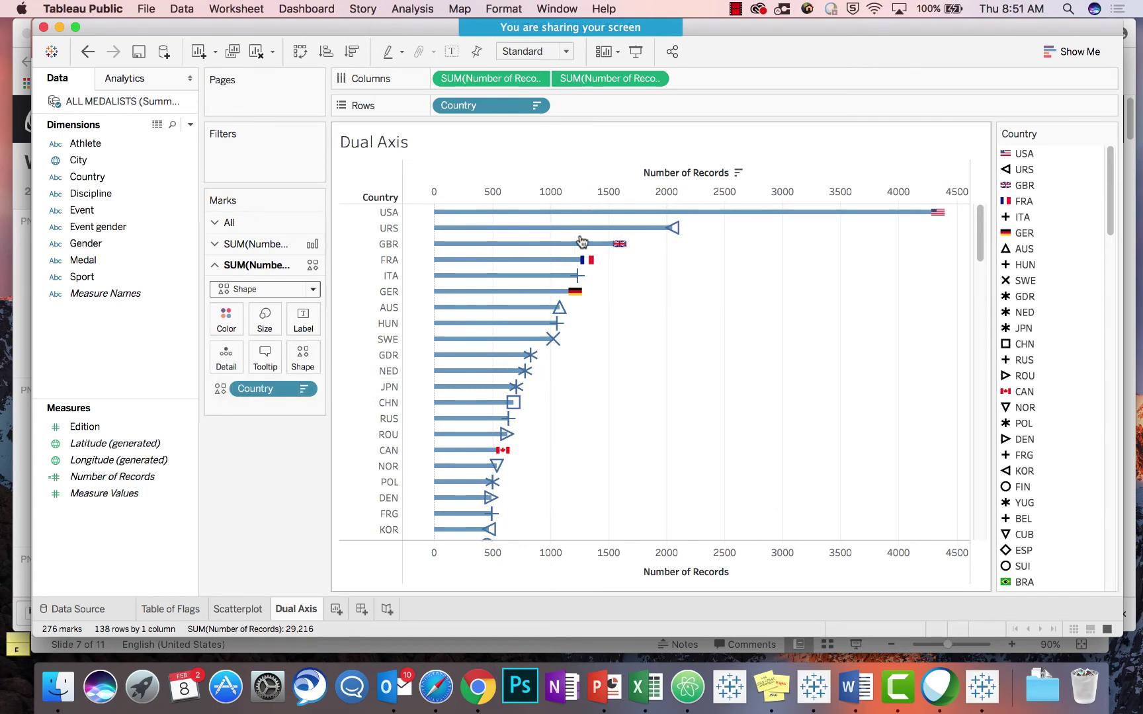
left_click(303, 357)
left_click(597, 212)
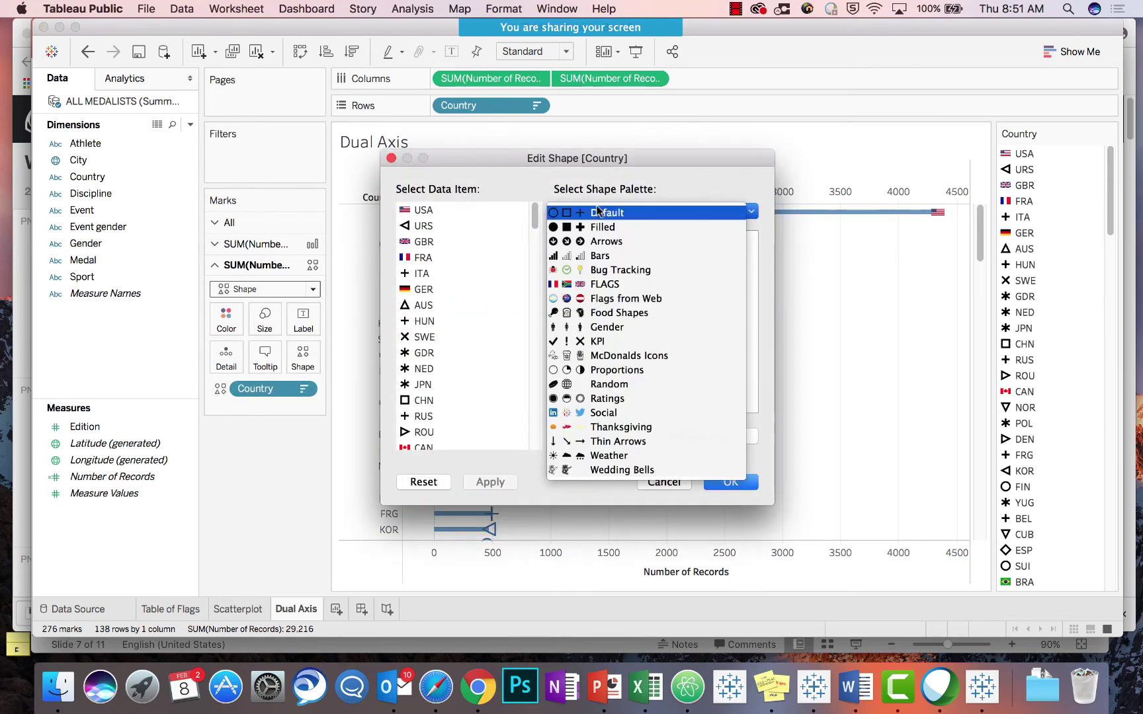
left_click(608, 297)
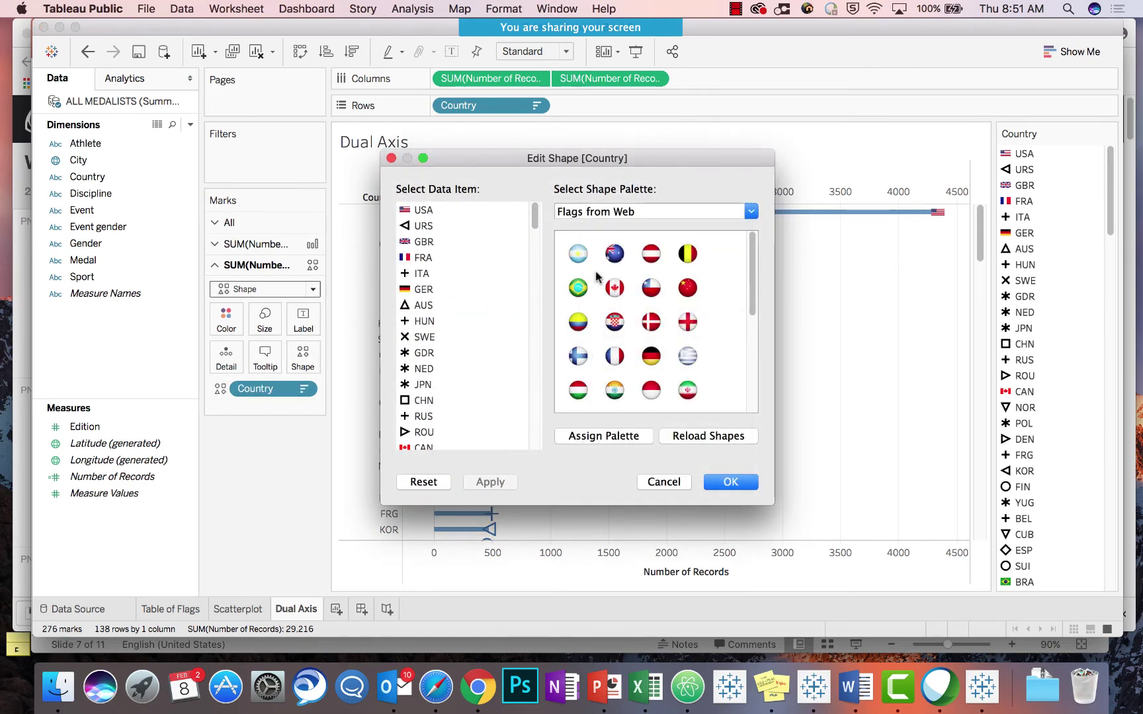
left_click(729, 482)
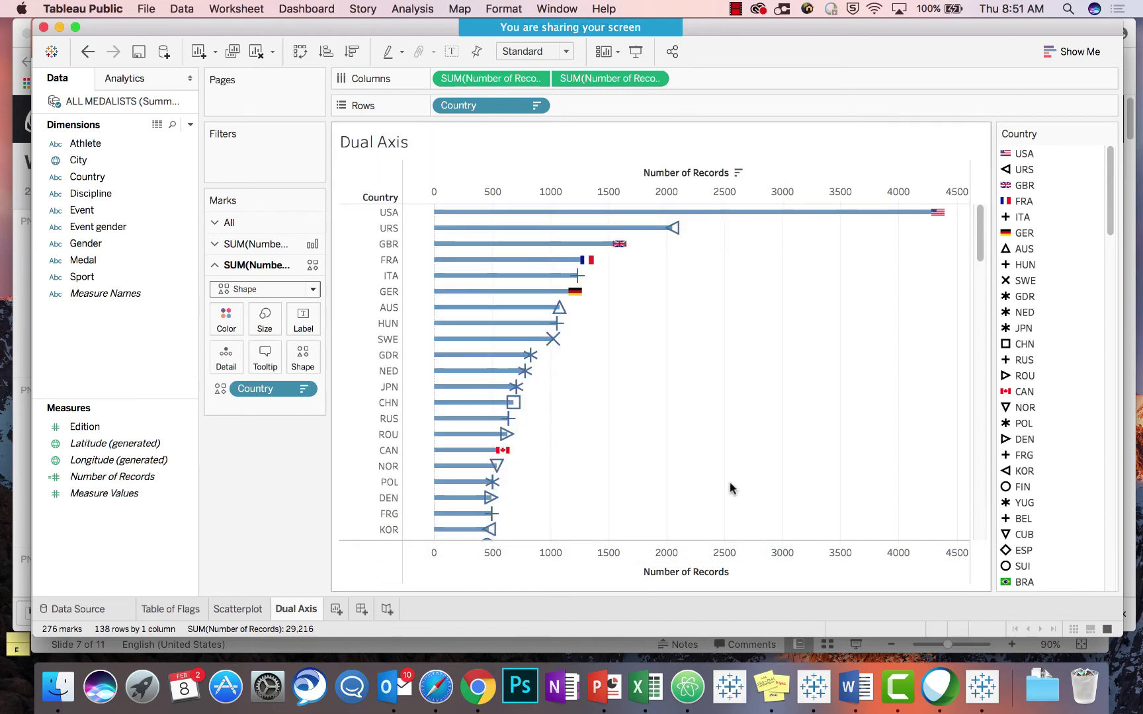
left_click(170, 609)
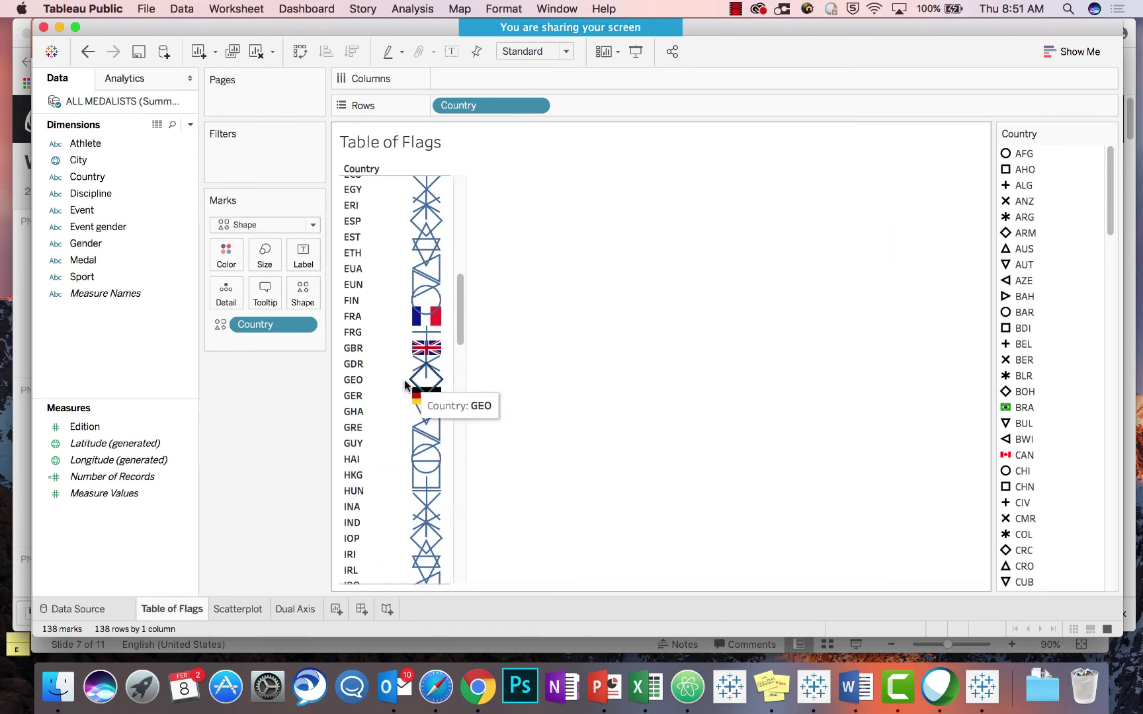
left_click(297, 609)
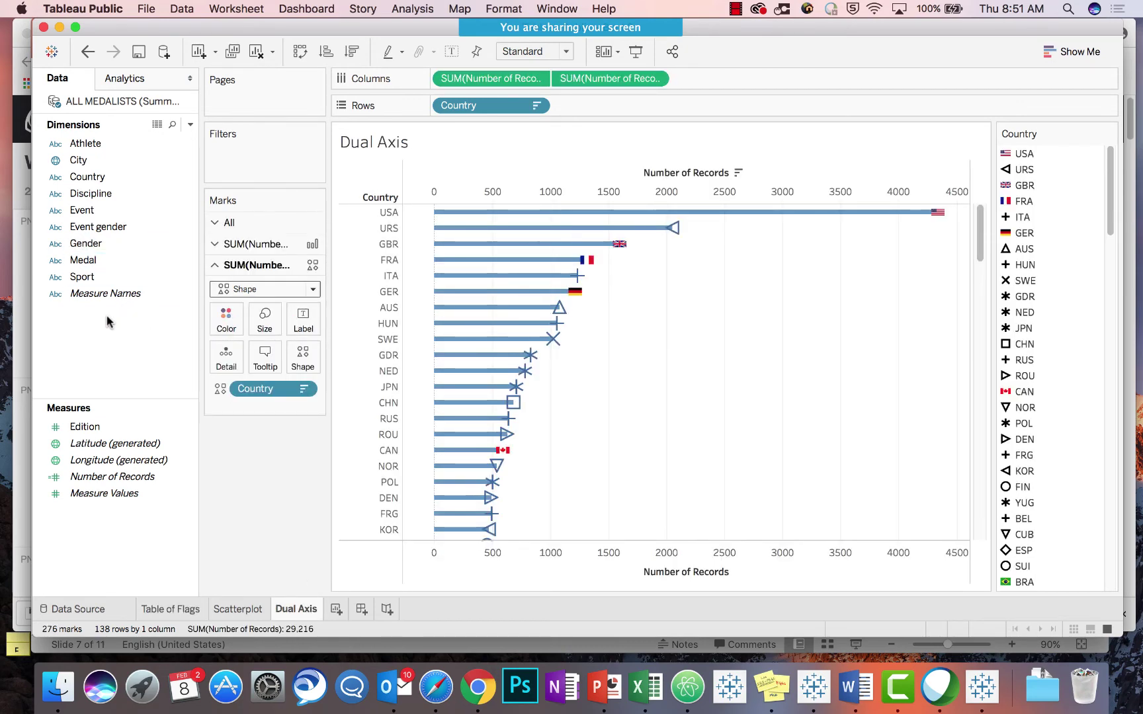
Edit the Country shapes with the Flags from Web palette and assign the round Canadian flag to CAN
mouse_move(541, 318)
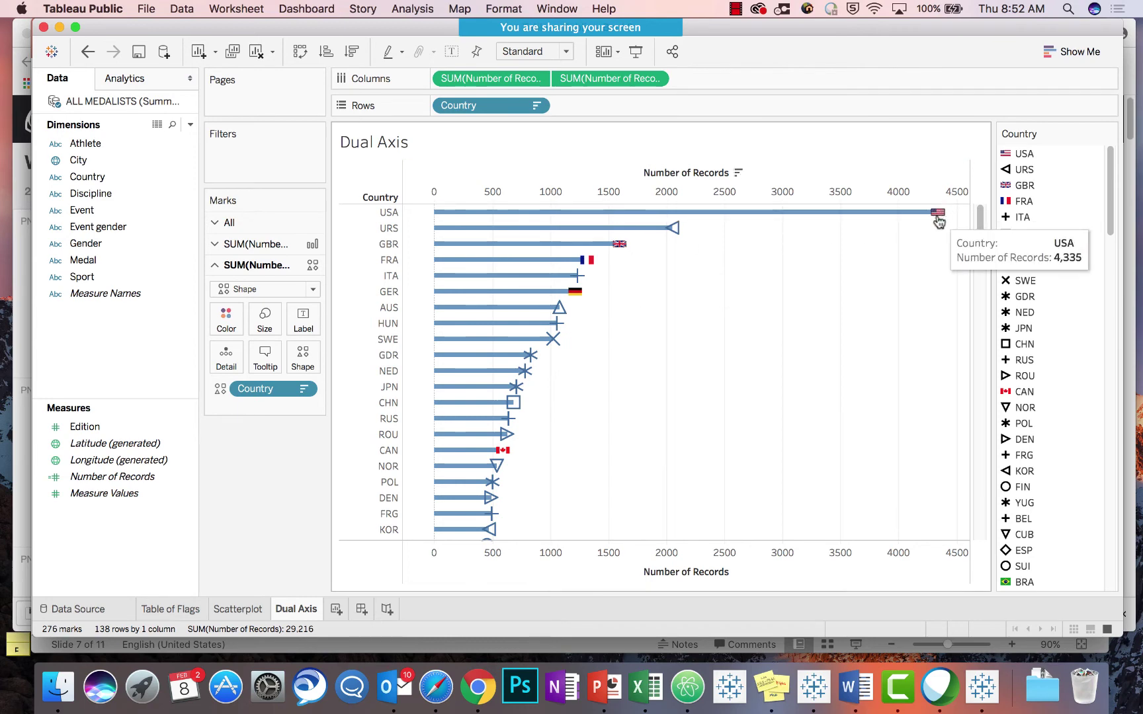
left_click(306, 361)
left_click(612, 215)
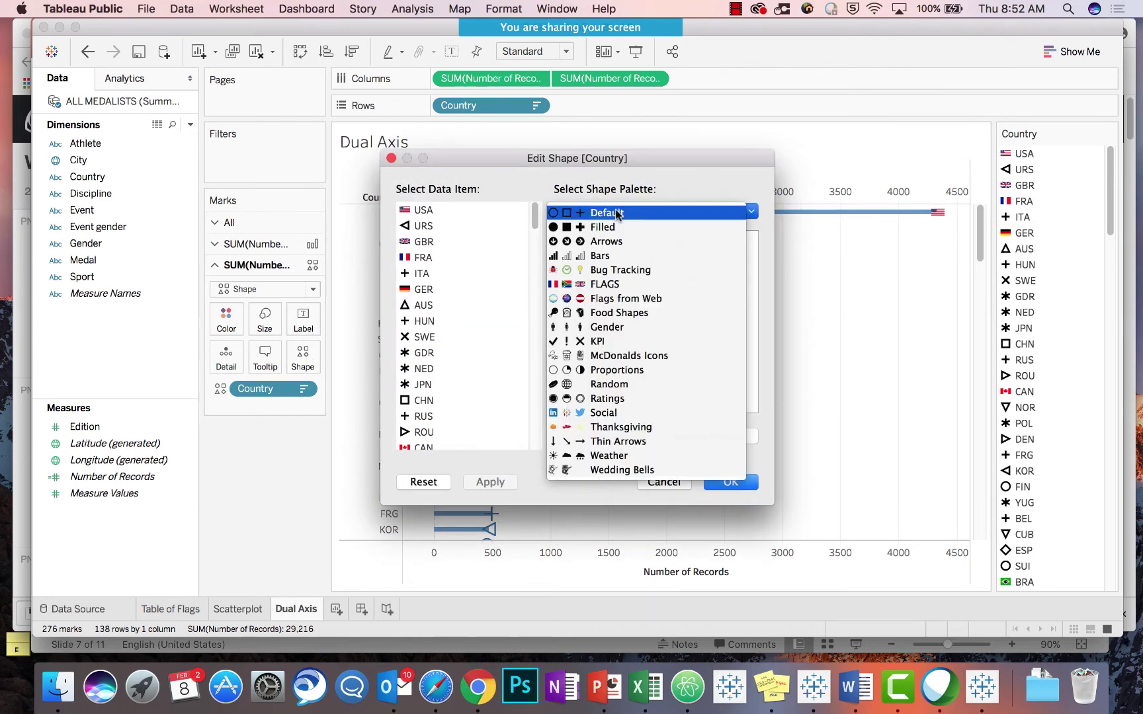
left_click(622, 298)
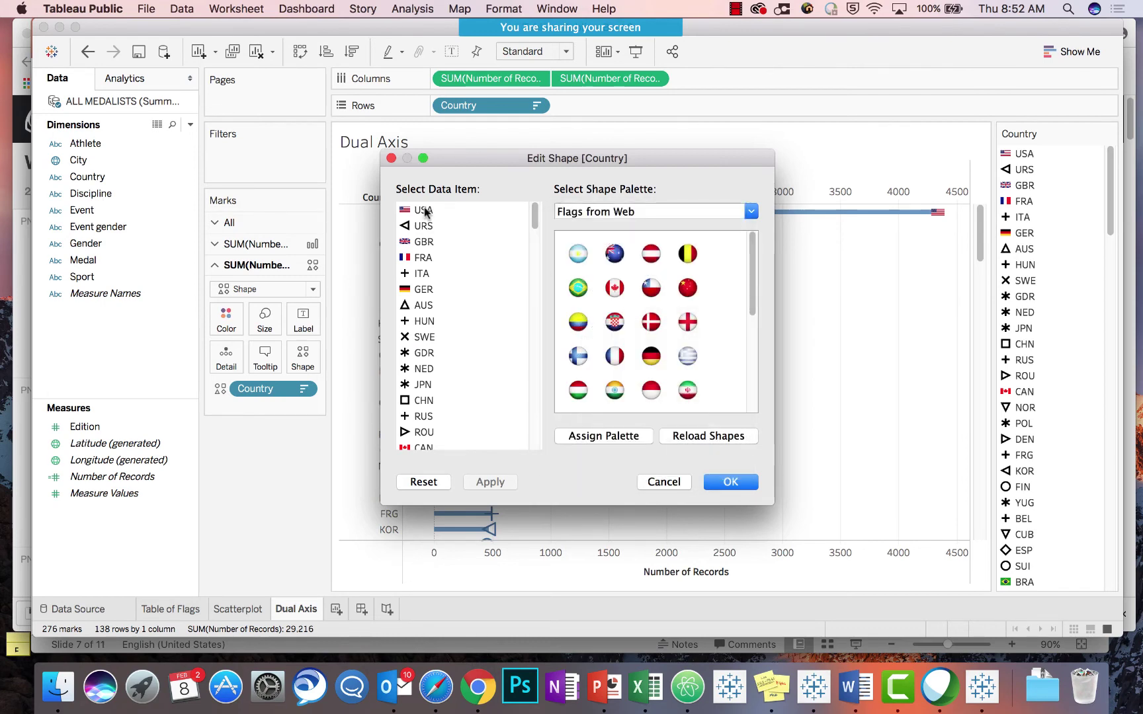
scroll(651, 322, "down", 5)
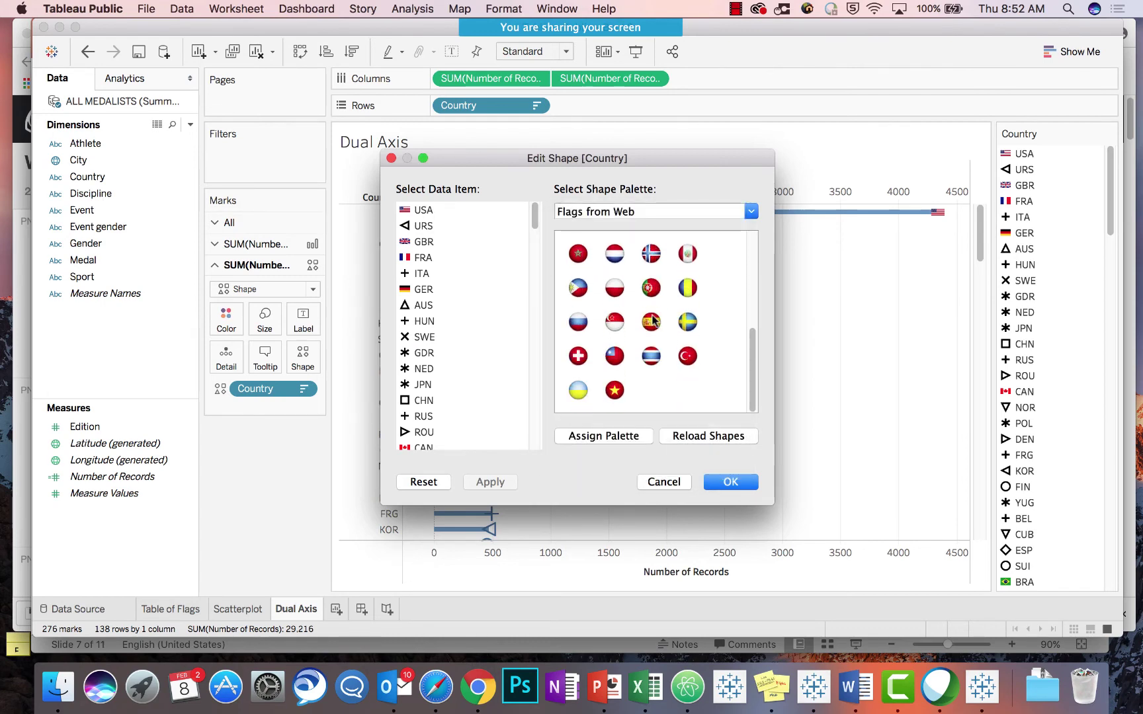
scroll(652, 321, "up", 5)
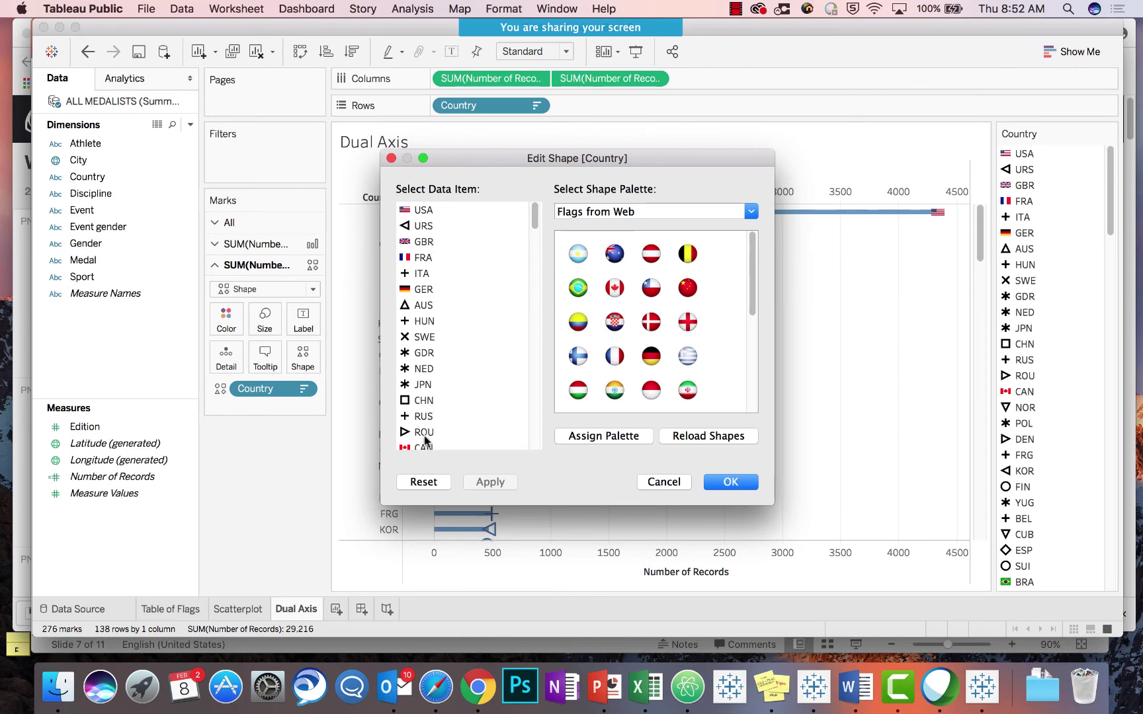
left_click(424, 446)
left_click(619, 287)
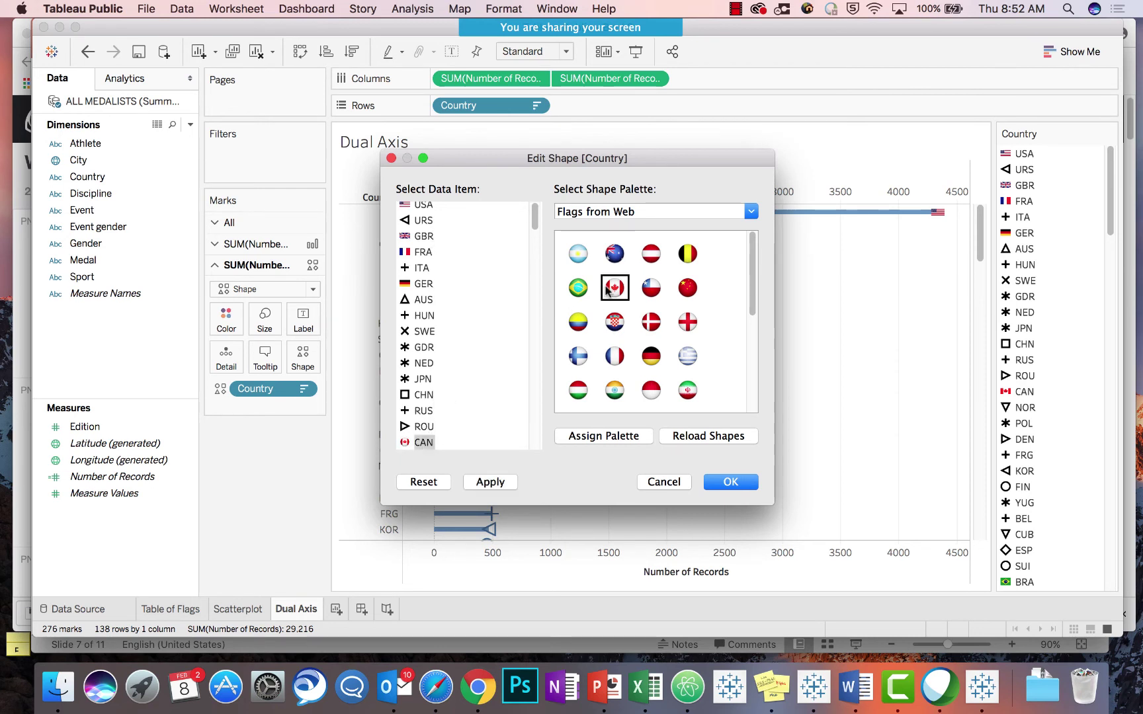
Assign the round Brazilian flag from the Flags from Web palette to BRA
scroll(459, 294, "up", 1)
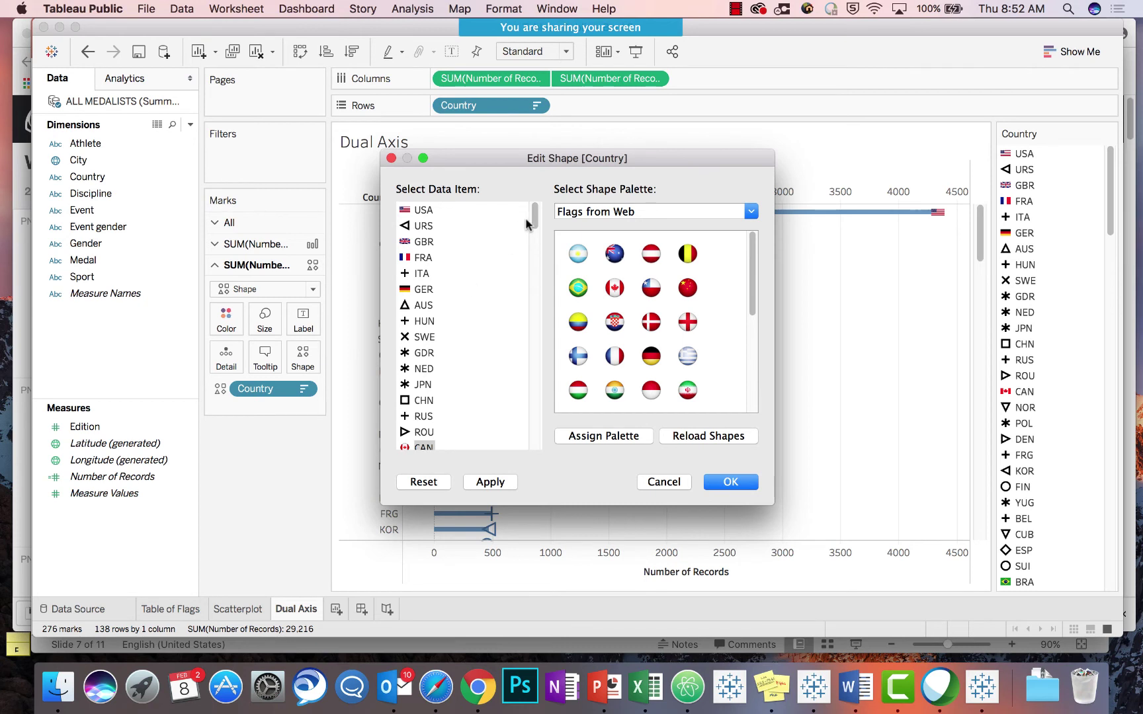
left_click_drag(538, 240, 538, 259)
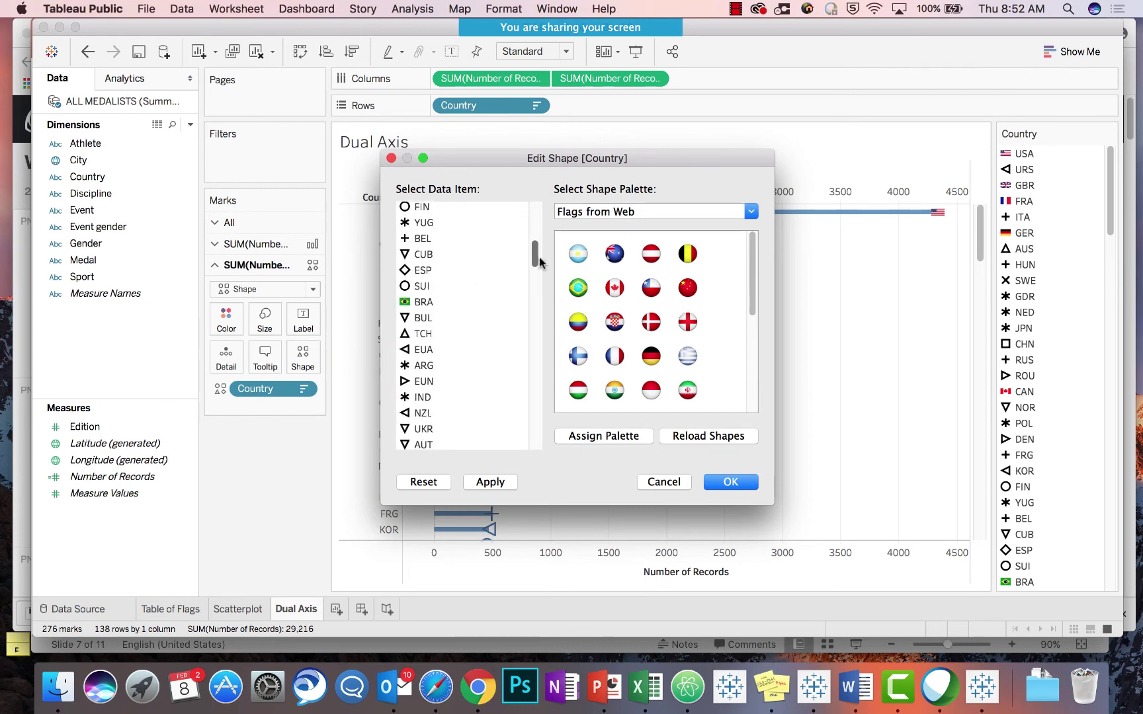
left_click(578, 290)
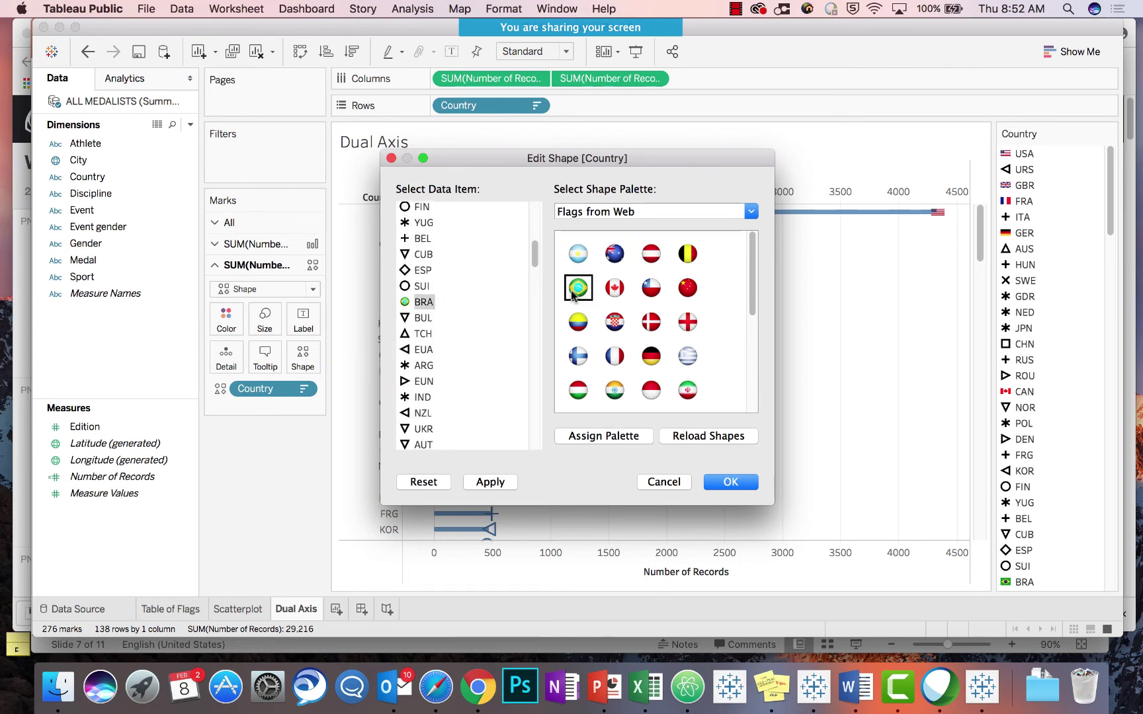
Assign the round blue Union Jack ensign to GBR and the Japanese flag to JPN, and apply the shape edits
left_click_drag(536, 259, 544, 183)
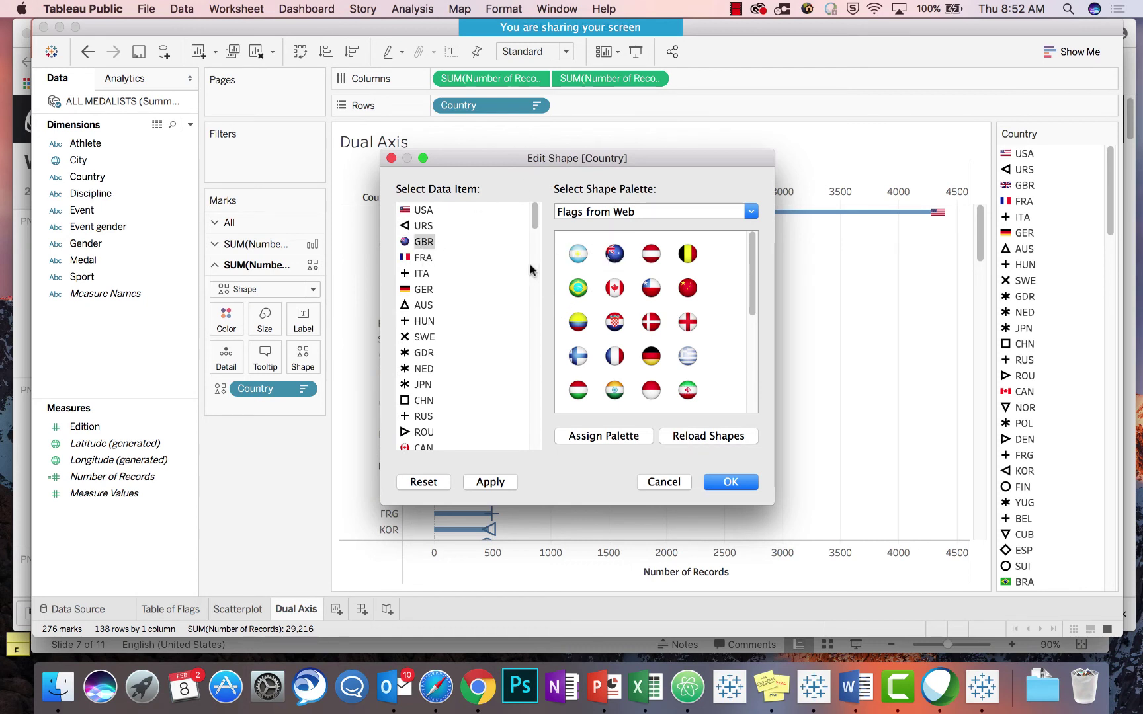
scroll(534, 226, "down", 1)
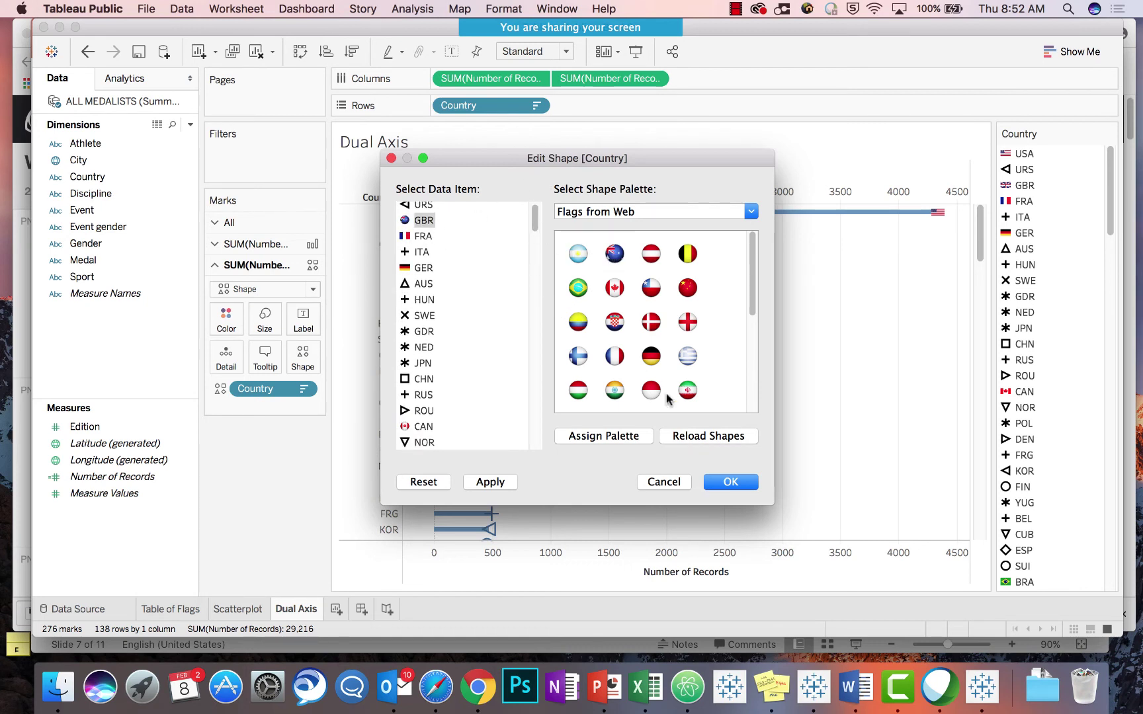
scroll(668, 398, "down", 3)
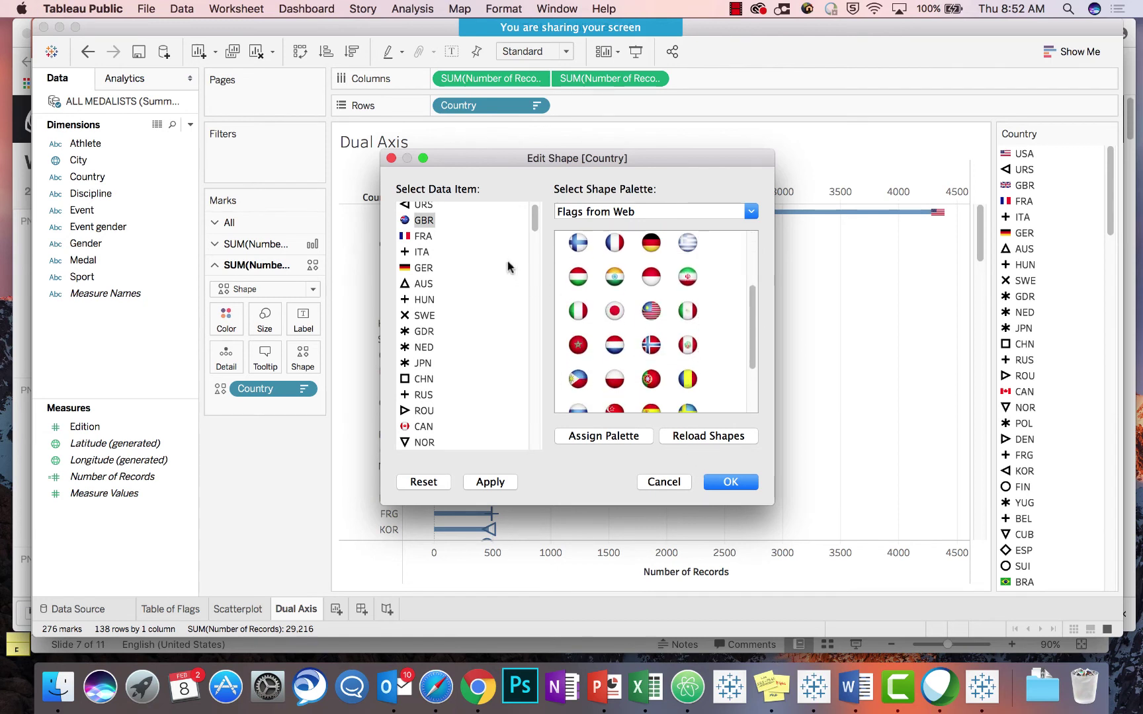
left_click(423, 363)
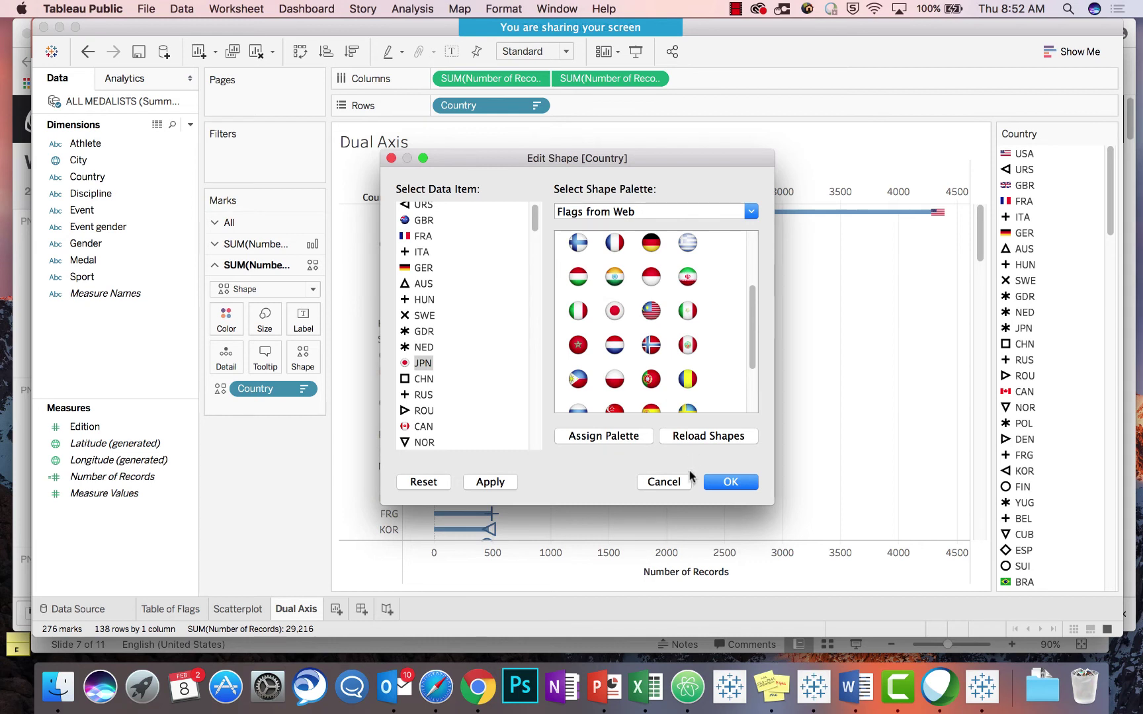
left_click(724, 481)
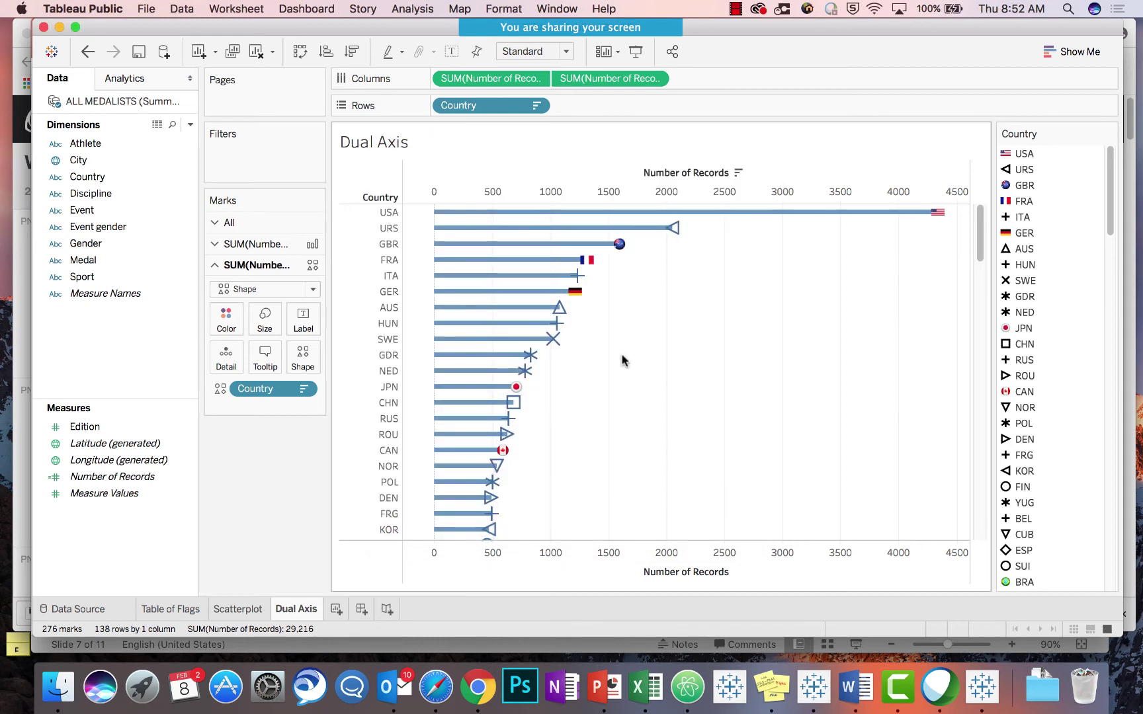
Enlarge the shape marks on the second Number of Records measure so the flags stand out from the bars
left_click(265, 319)
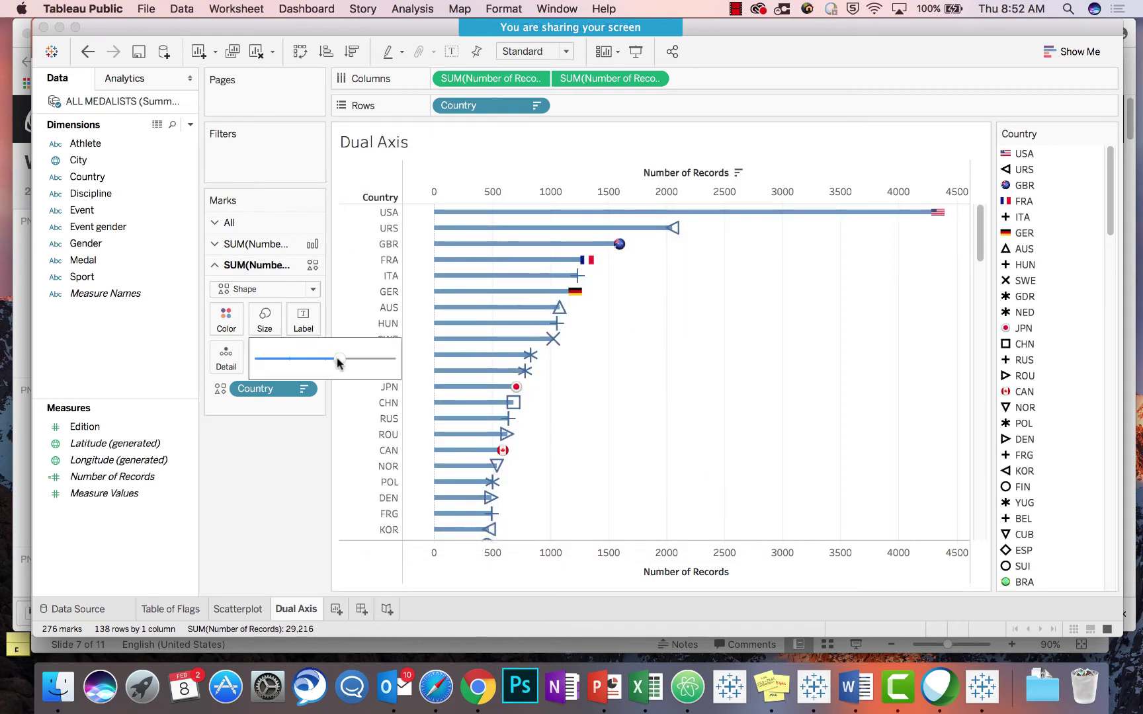
left_click_drag(338, 362, 343, 362)
left_click(718, 264)
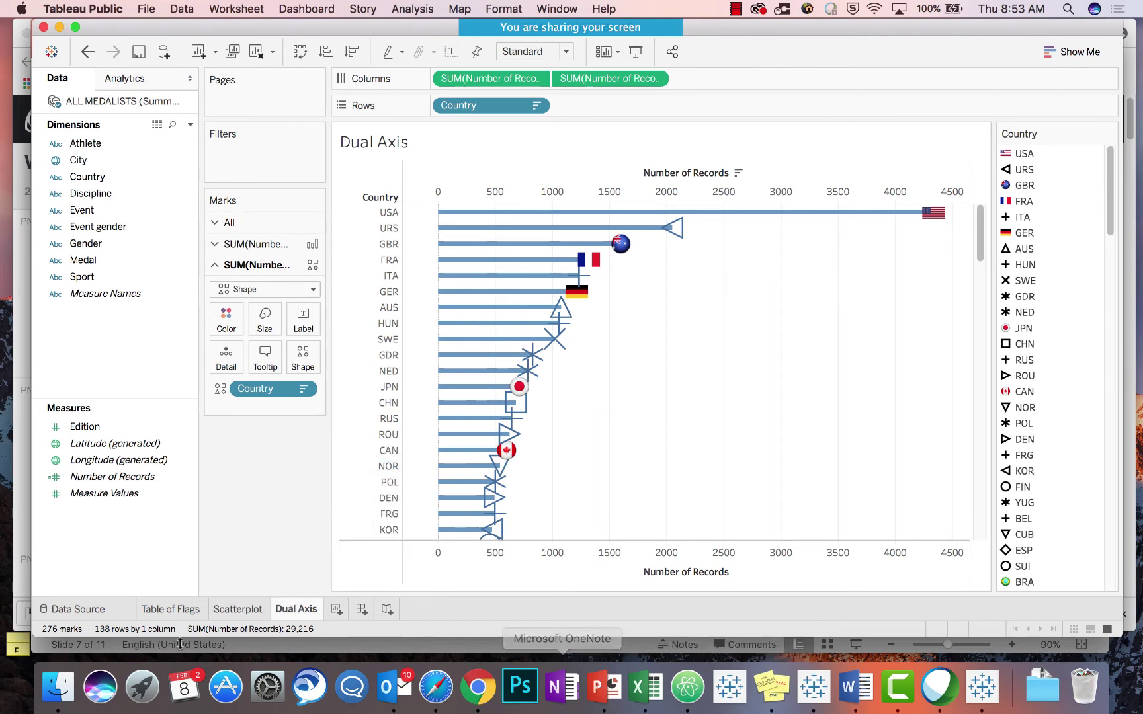
Check how the reassigned flags appear on the Table of Flags and Scatterplot sheets, and return to the Dual Axis sheet
left_click(149, 610)
scroll(442, 260, "up", 10)
scroll(422, 382, "down", 4)
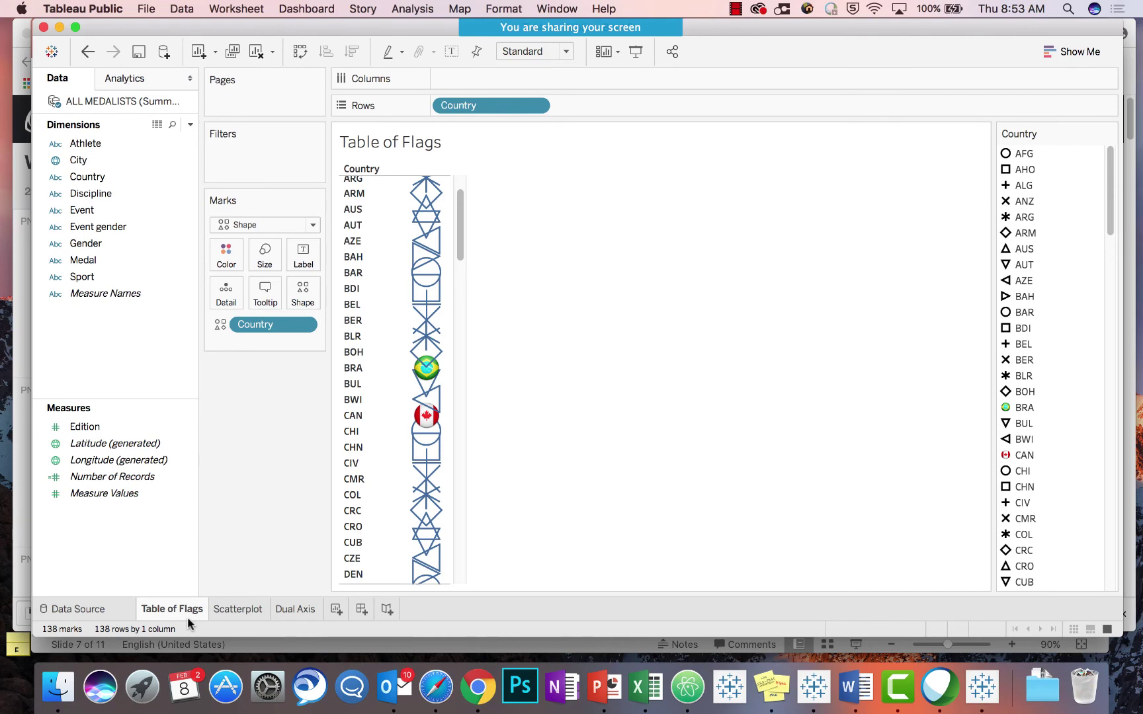
scroll(400, 421, "down", 6)
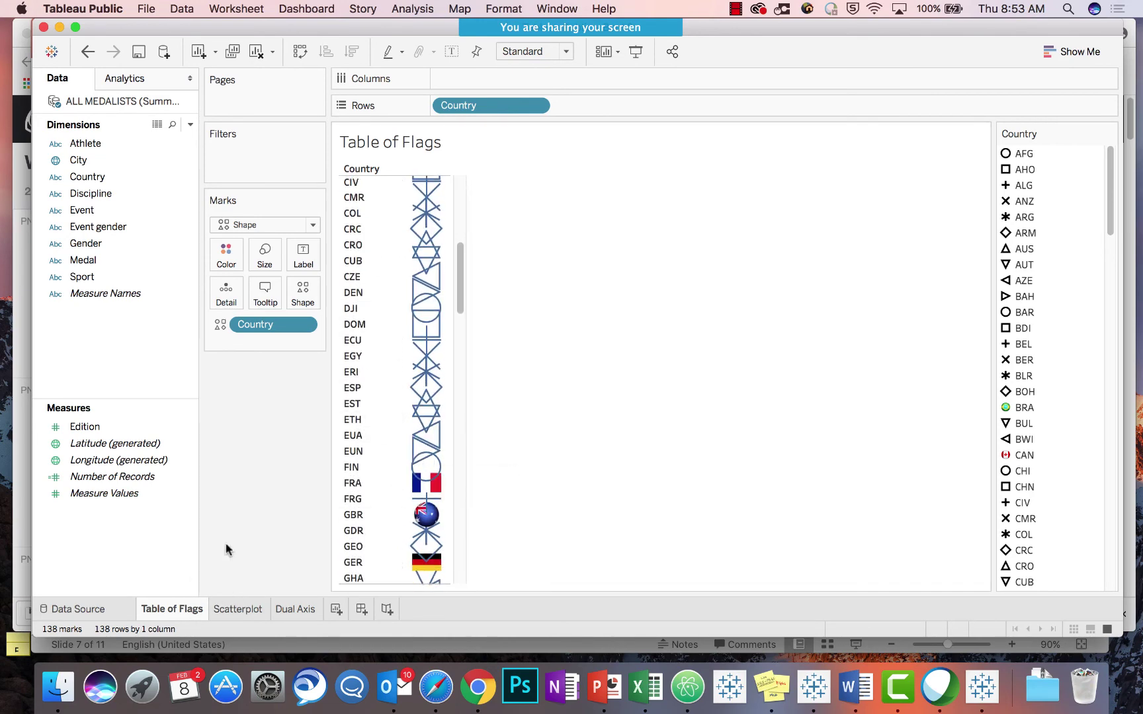
left_click(249, 610)
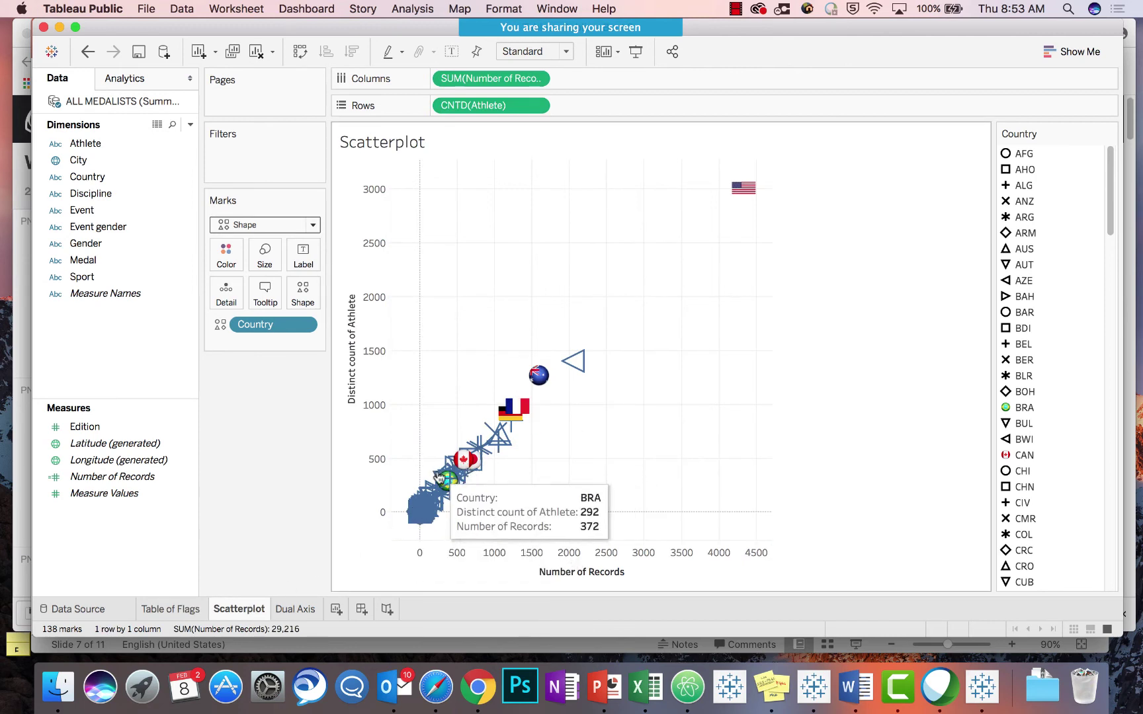
mouse_move(580, 361)
mouse_move(505, 420)
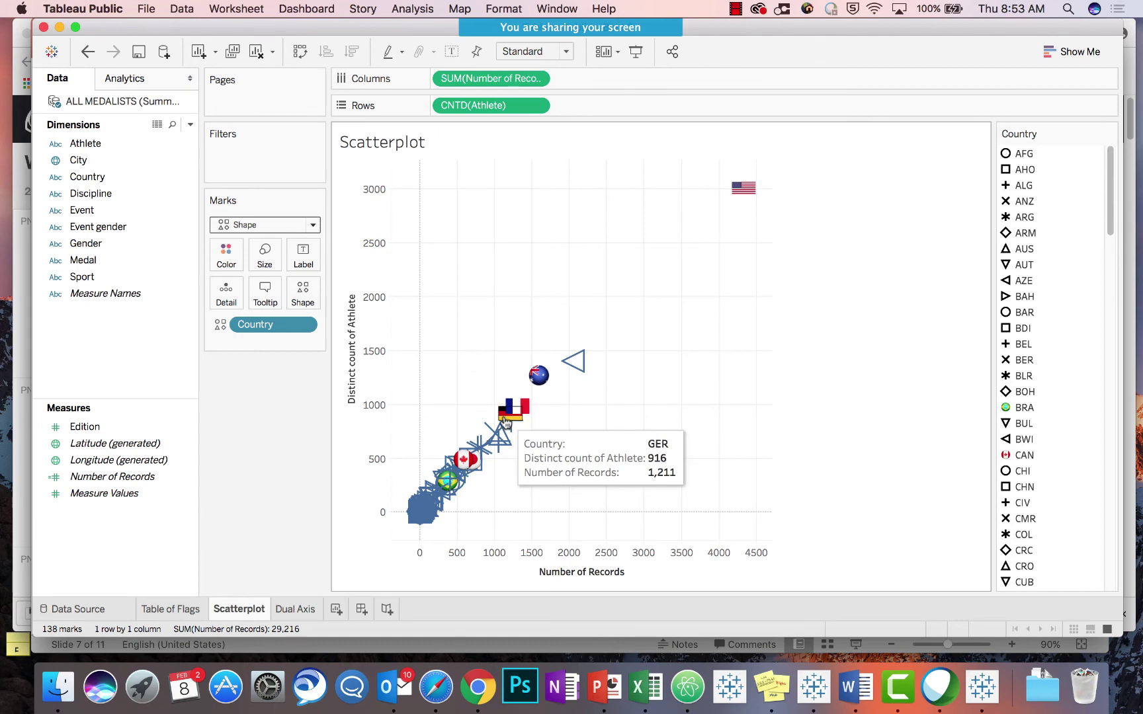
left_click(293, 609)
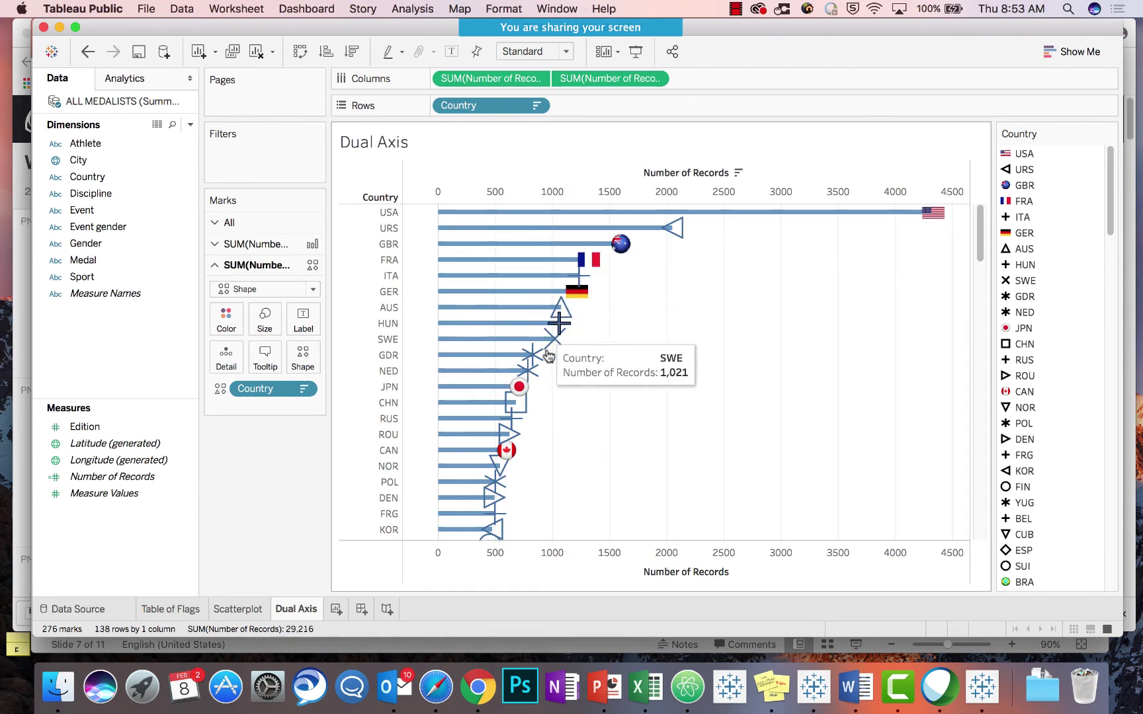
Switch to PowerPoint, advance to the "Using custom shapes as filters" slide, and return to Tableau Public
left_click(621, 691)
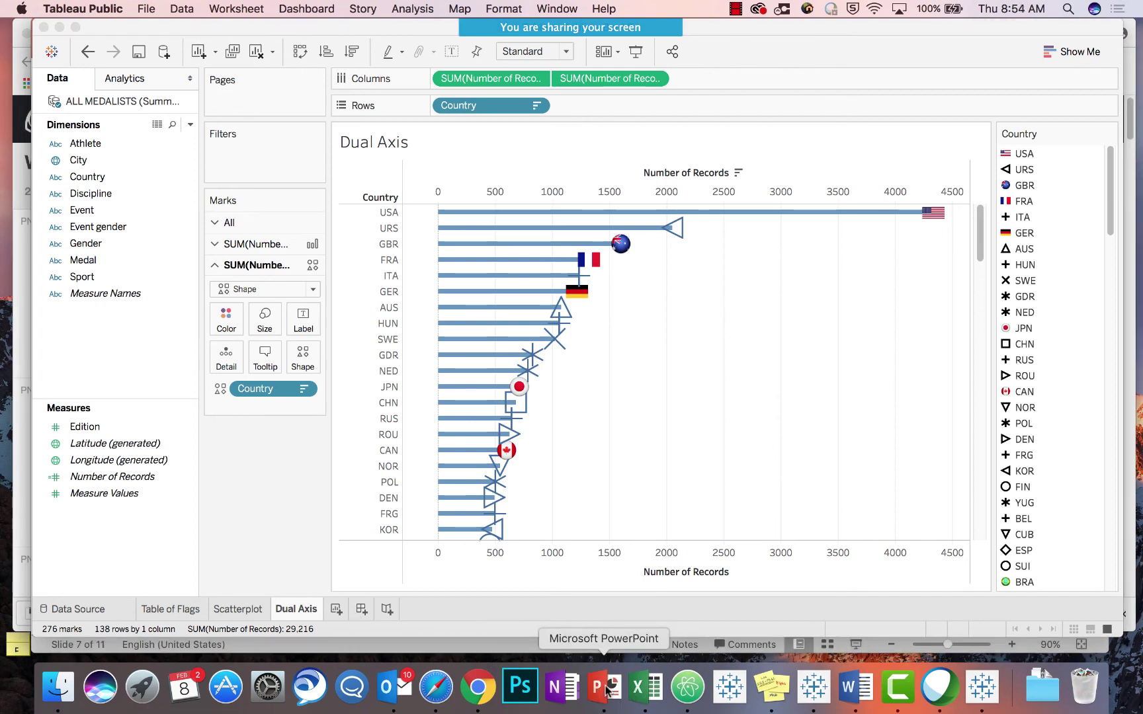
key("Down")
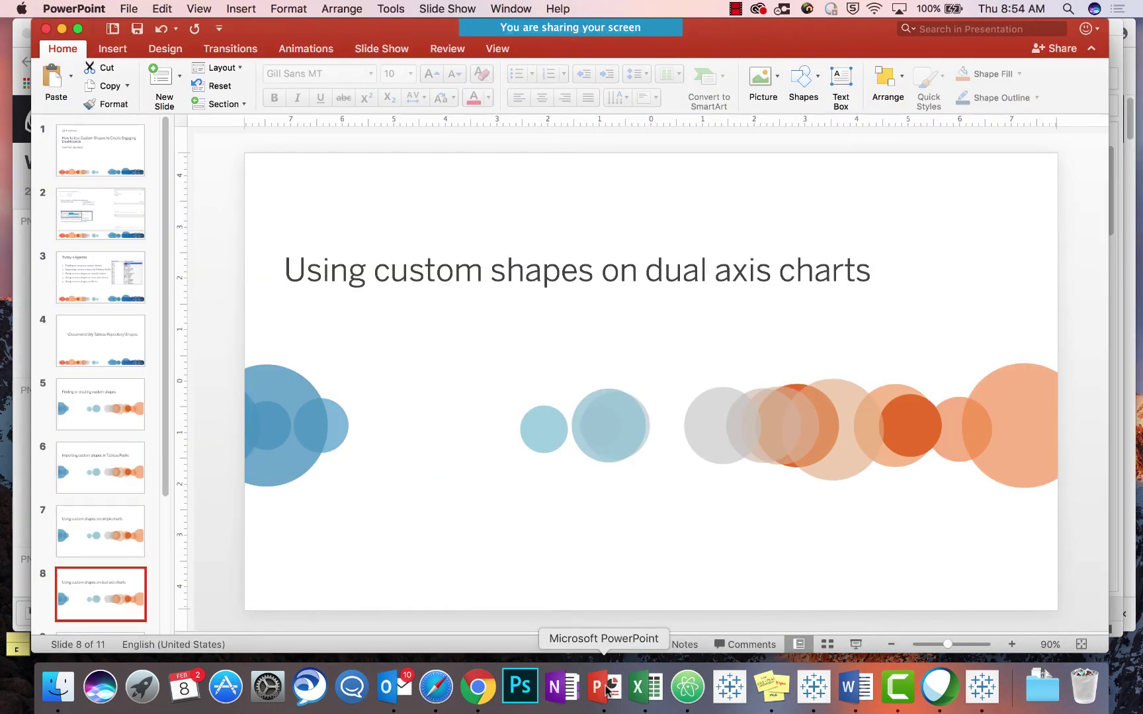
key("Down")
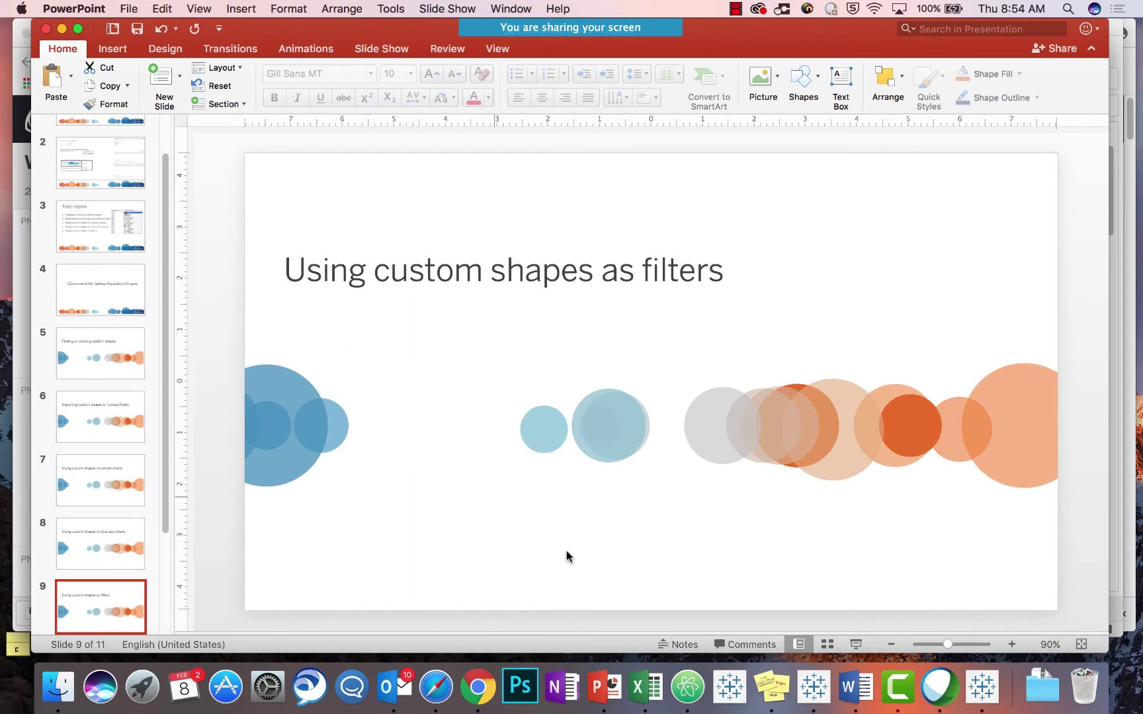
left_click(981, 687)
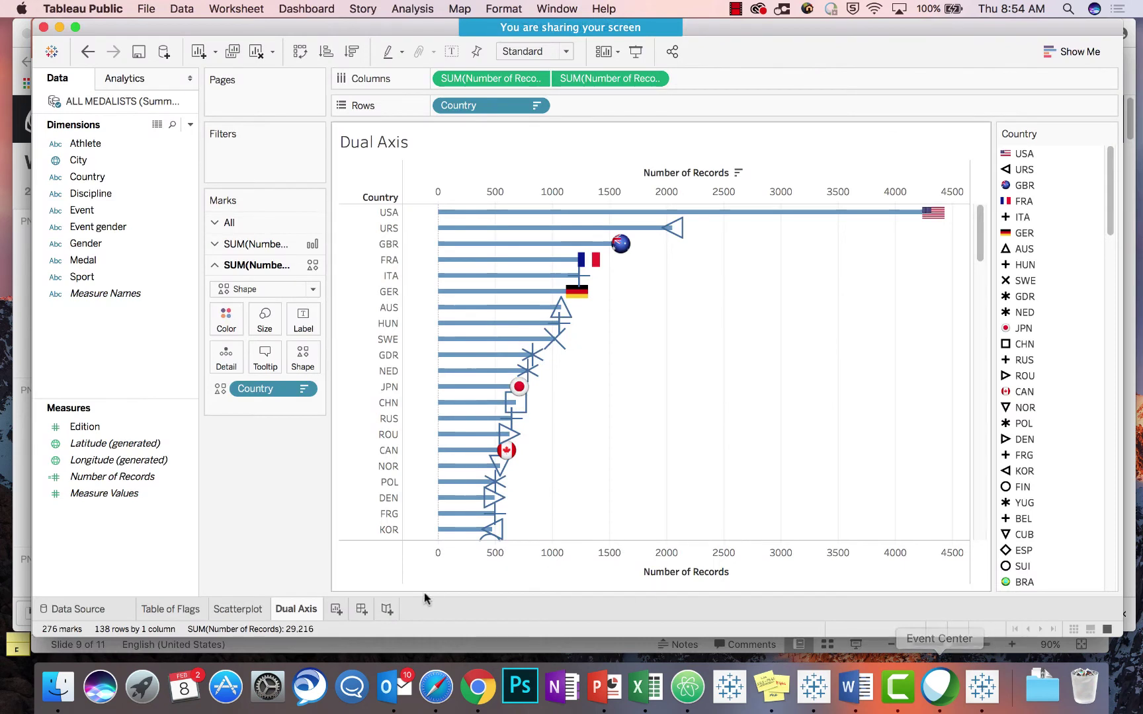
left_click(335, 609)
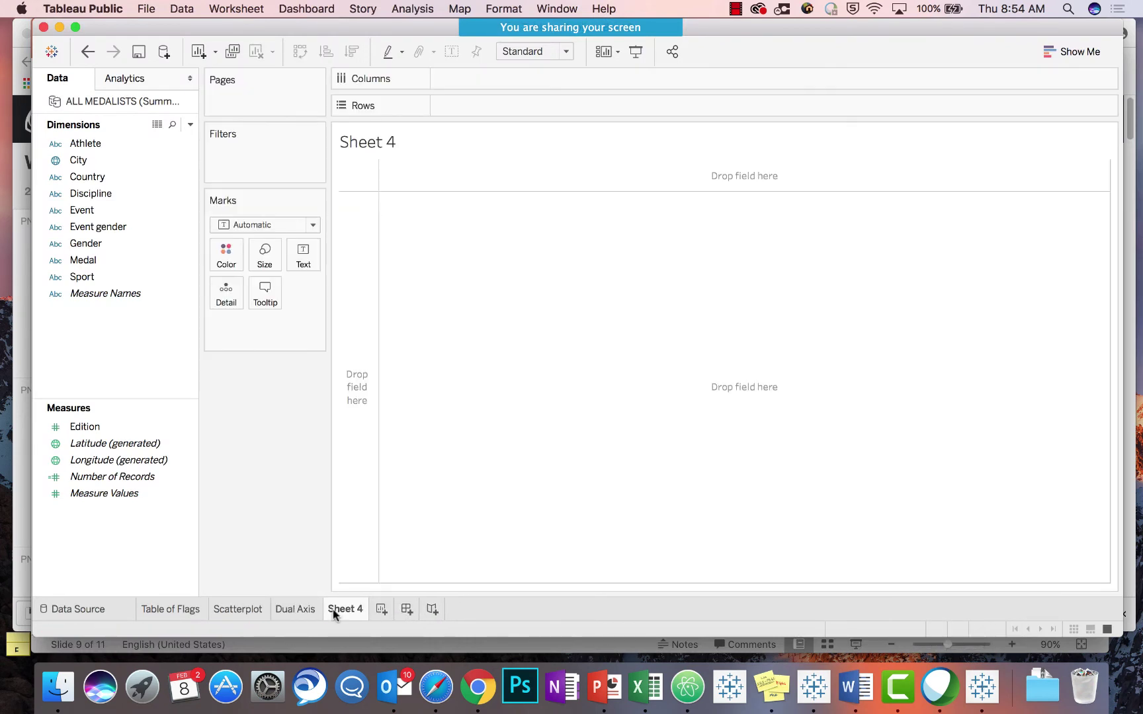
right_click(352, 613)
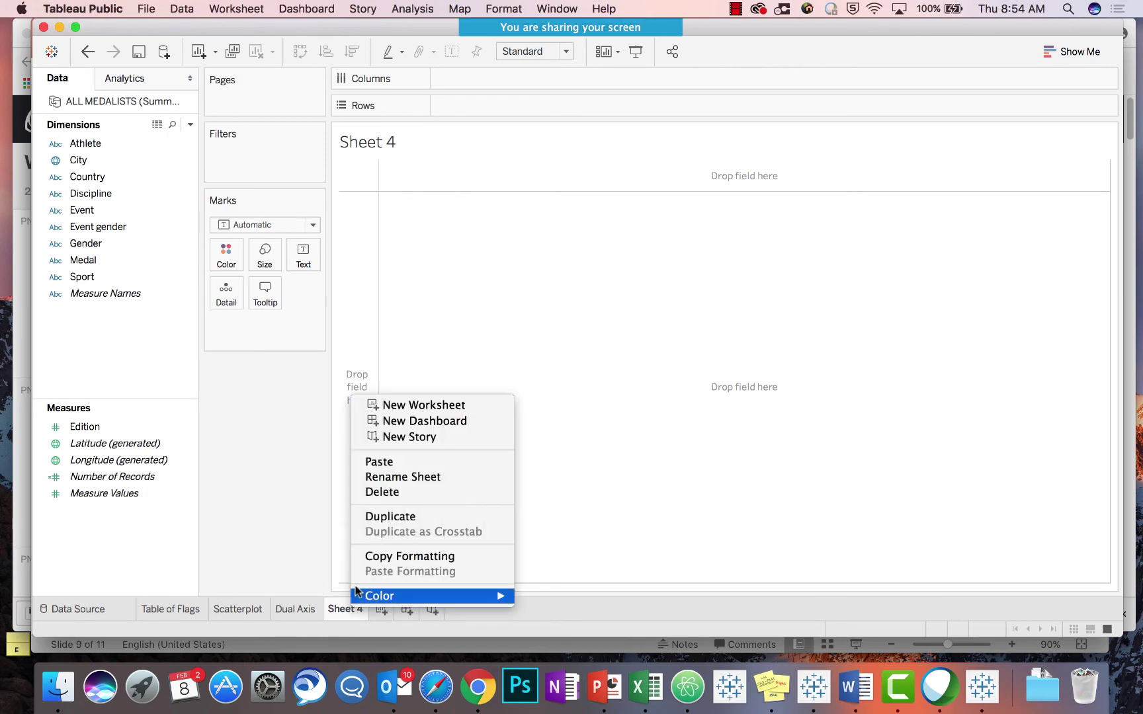
left_click(398, 492)
Remove Country from the rows of the Table of Flags sheet so the shapes form a compact grid
left_click(167, 617)
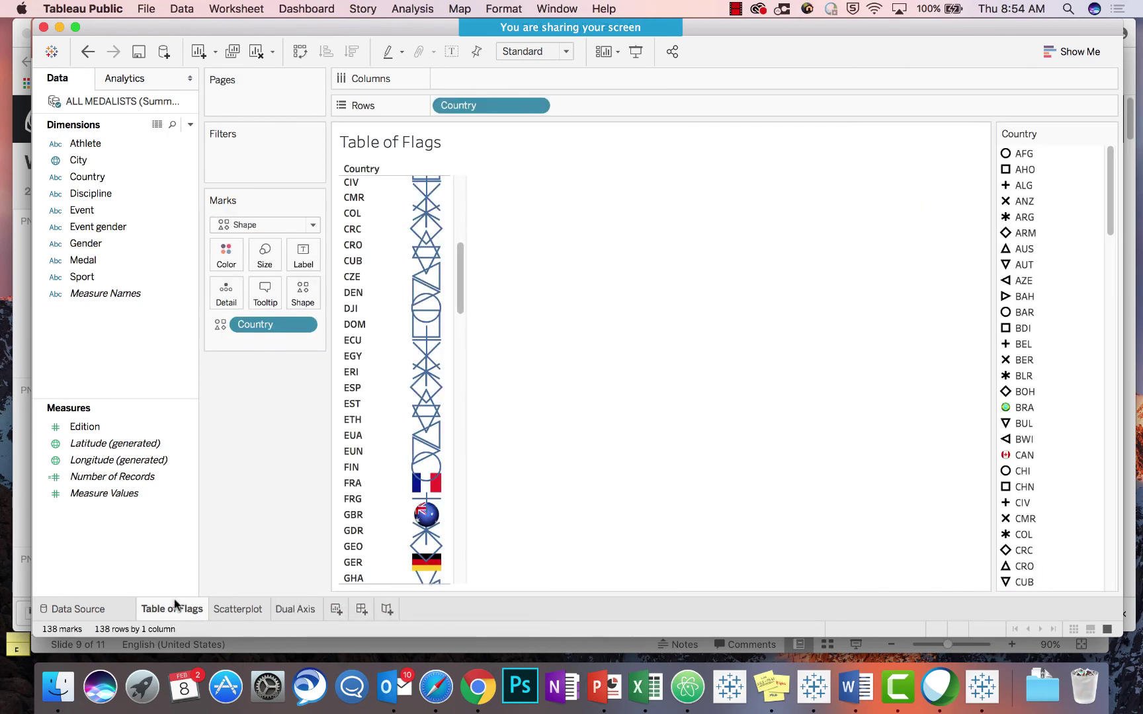
left_click(538, 108)
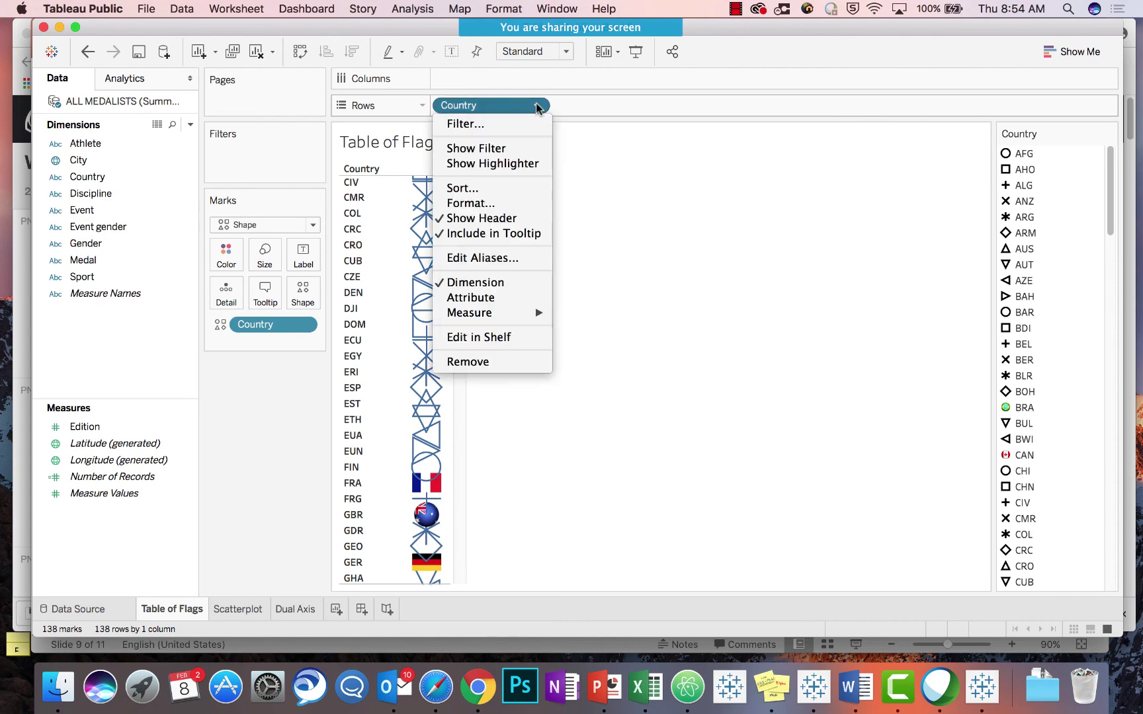
left_click(486, 359)
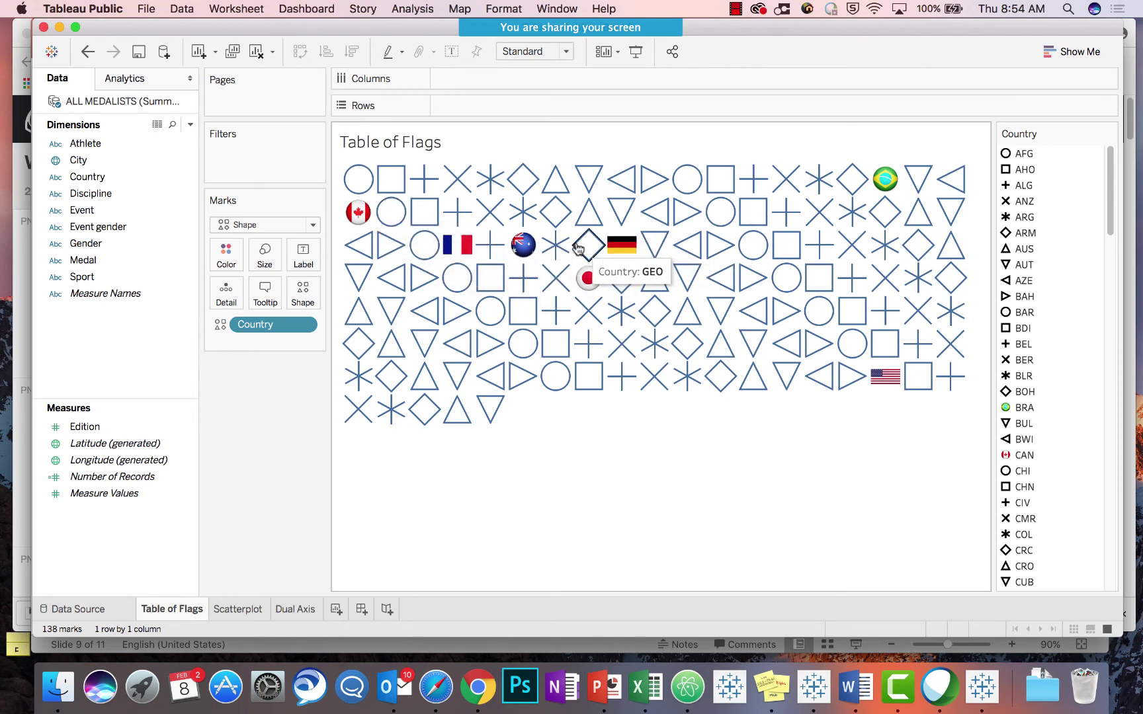
double_click(185, 609)
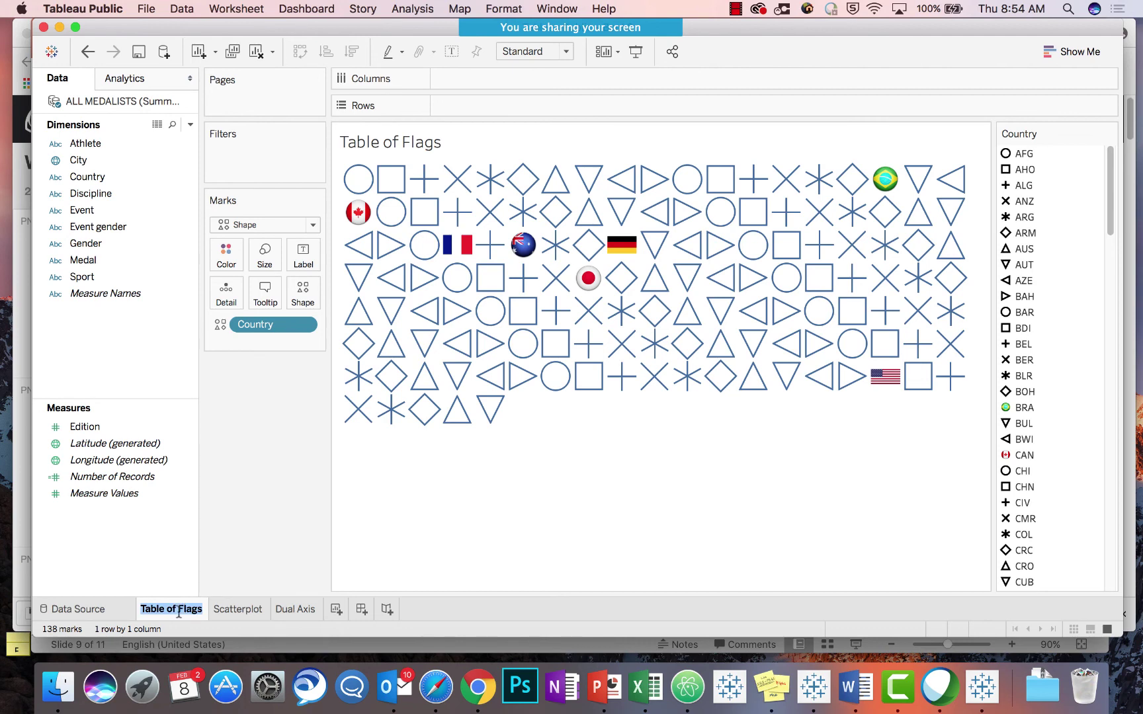
left_click(217, 613)
left_click(197, 612)
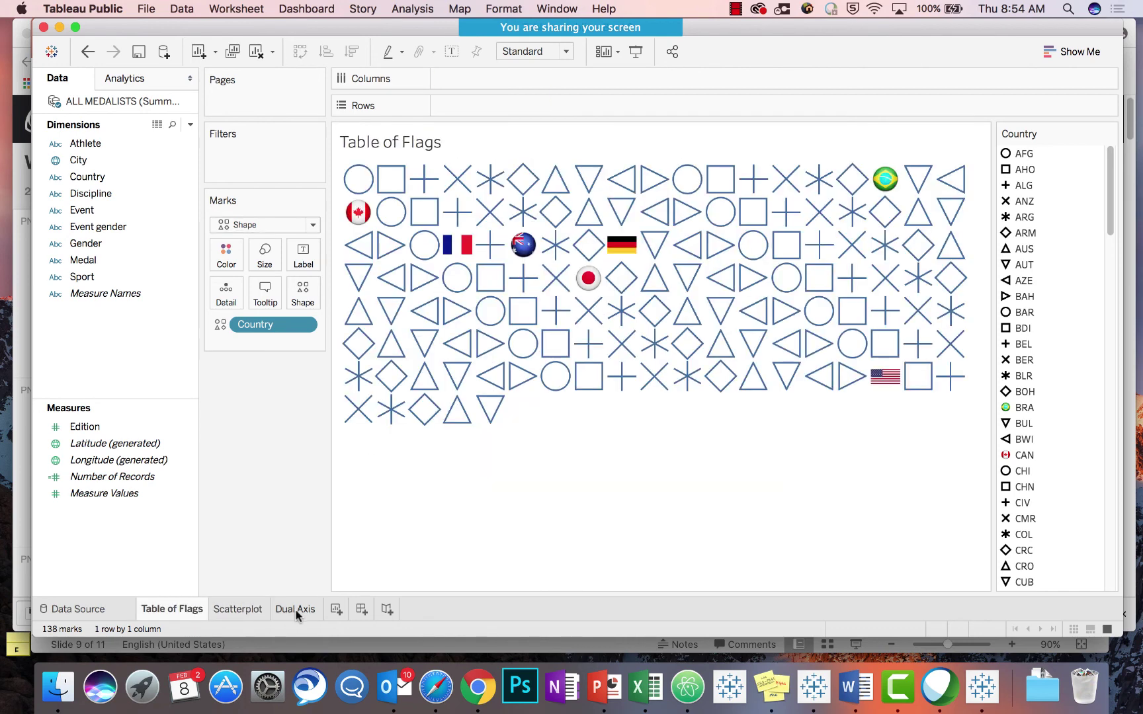
Add the Table of Flags sheet to a new dashboard and remove its Country shape legend
left_click(361, 610)
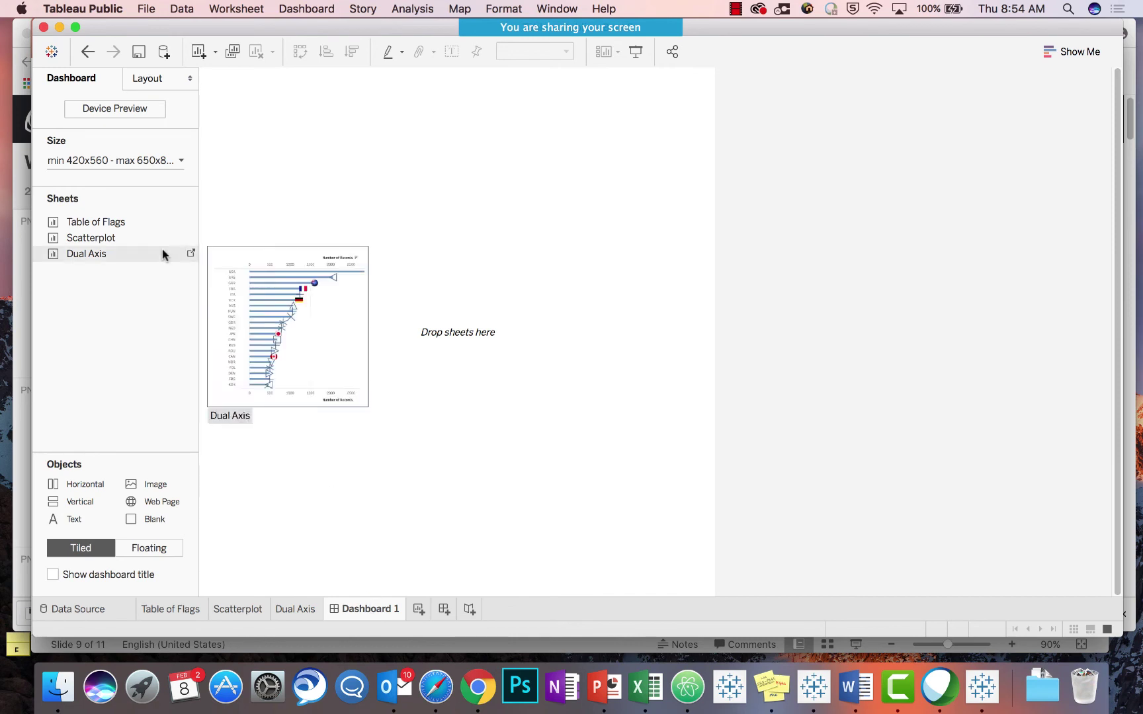
left_click_drag(126, 226, 377, 102)
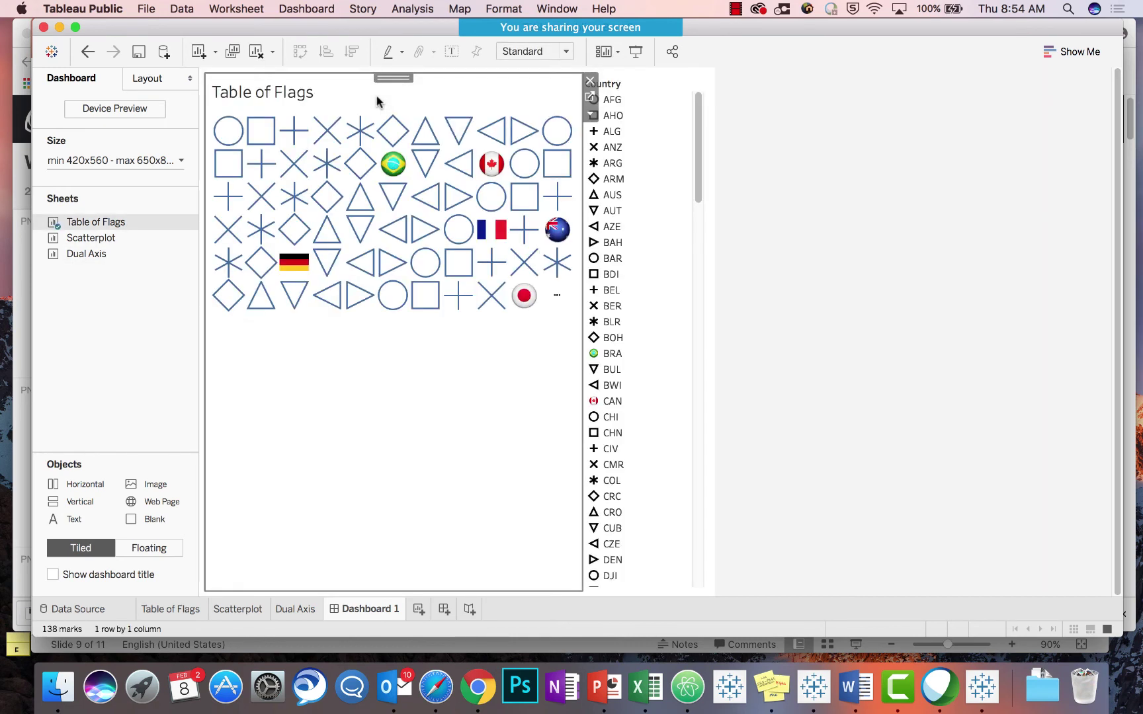
left_click(717, 80)
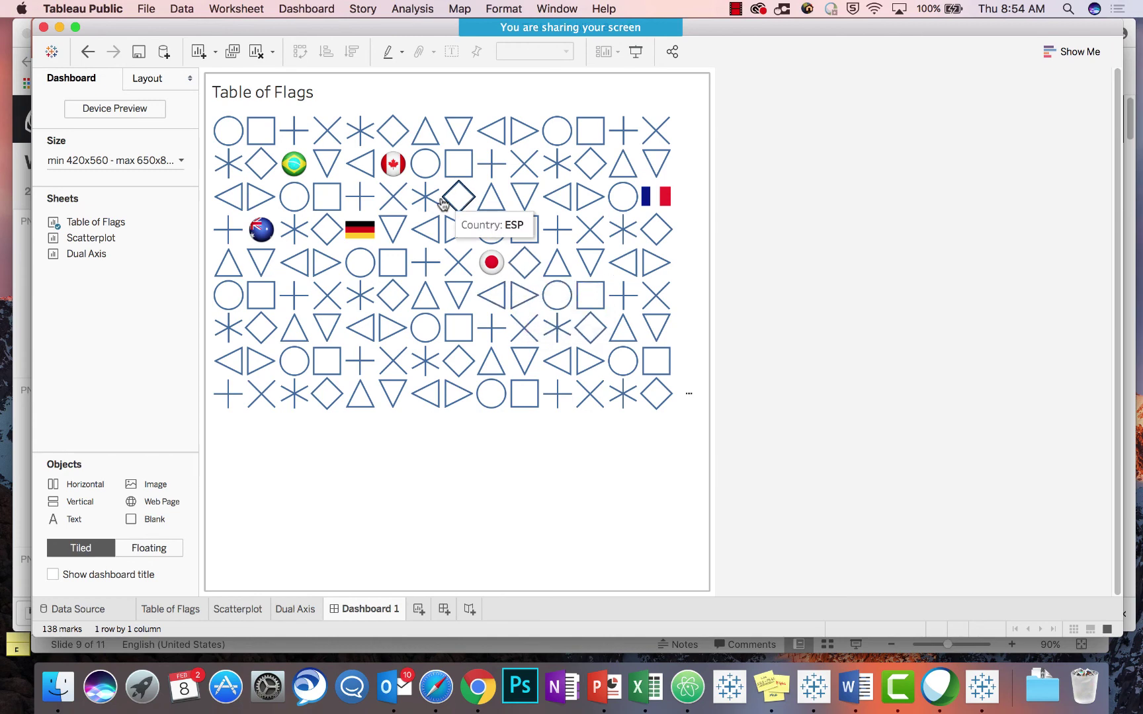
Add the Scatterplot sheet below the Table of Flags on the dashboard and remove its Country shape legend
left_click_drag(94, 237, 285, 537)
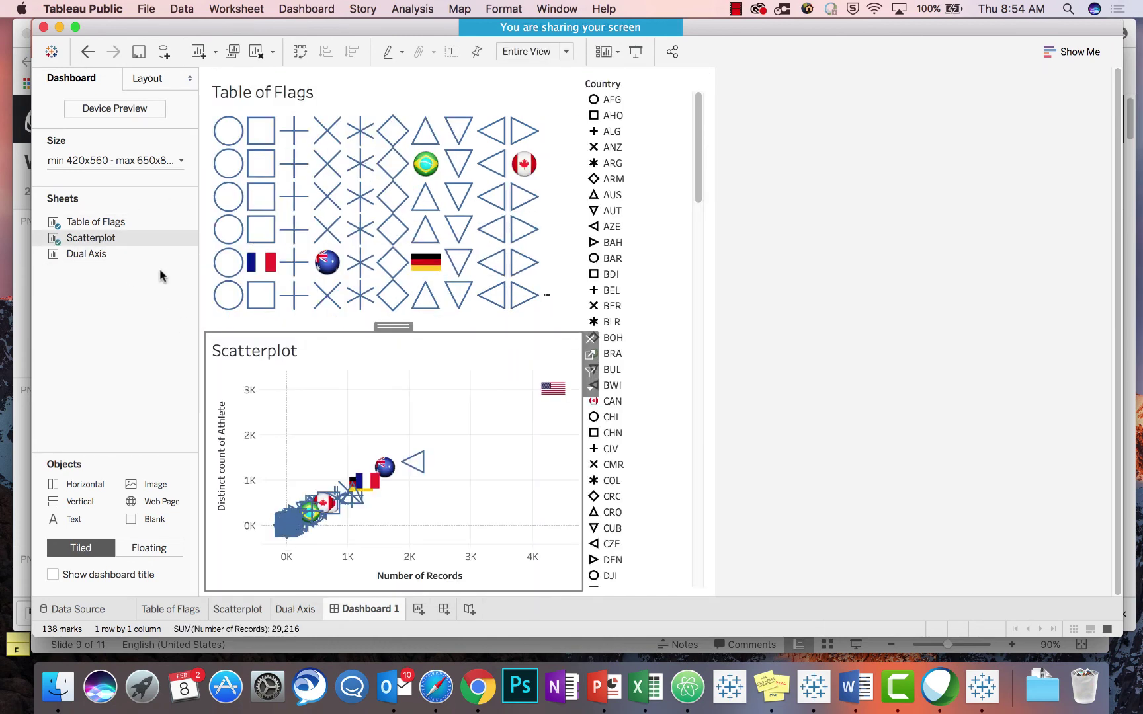
left_click(665, 115)
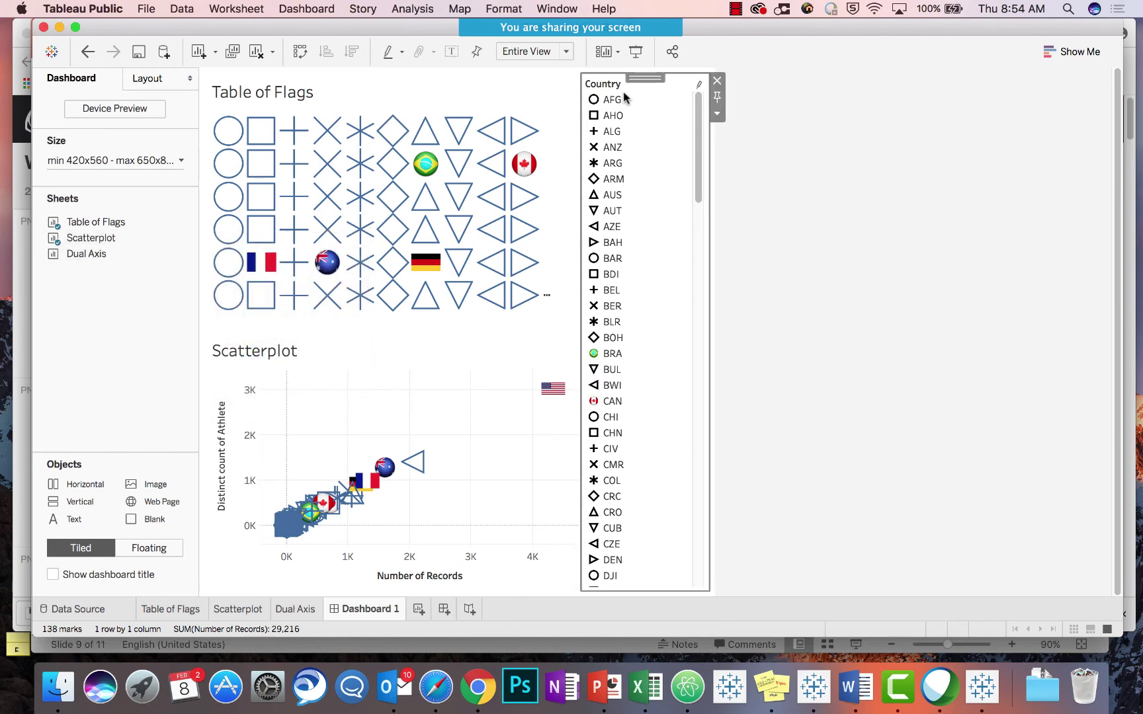
left_click(716, 82)
Add the Dual Axis sheet beside the Scatterplot on the dashboard and remove its Country shape legend
mouse_move(112, 258)
left_click_drag(112, 253, 608, 452)
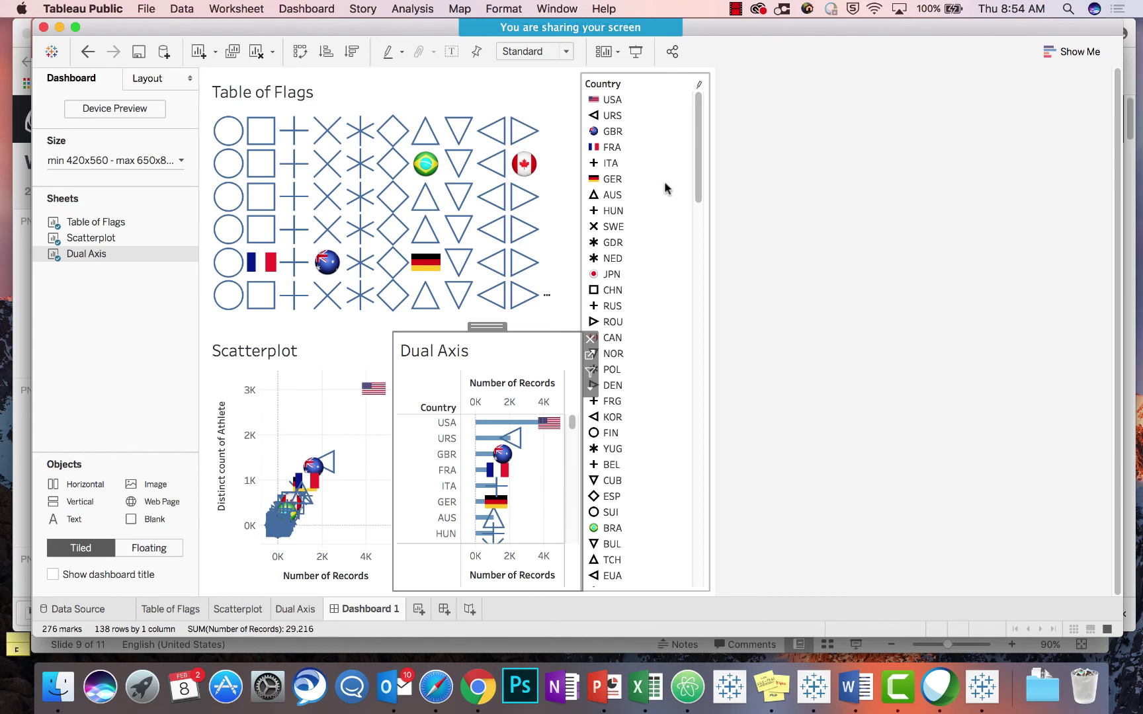
left_click(664, 180)
left_click(717, 81)
Change the dashboard size from a range to Automatic
left_click(166, 164)
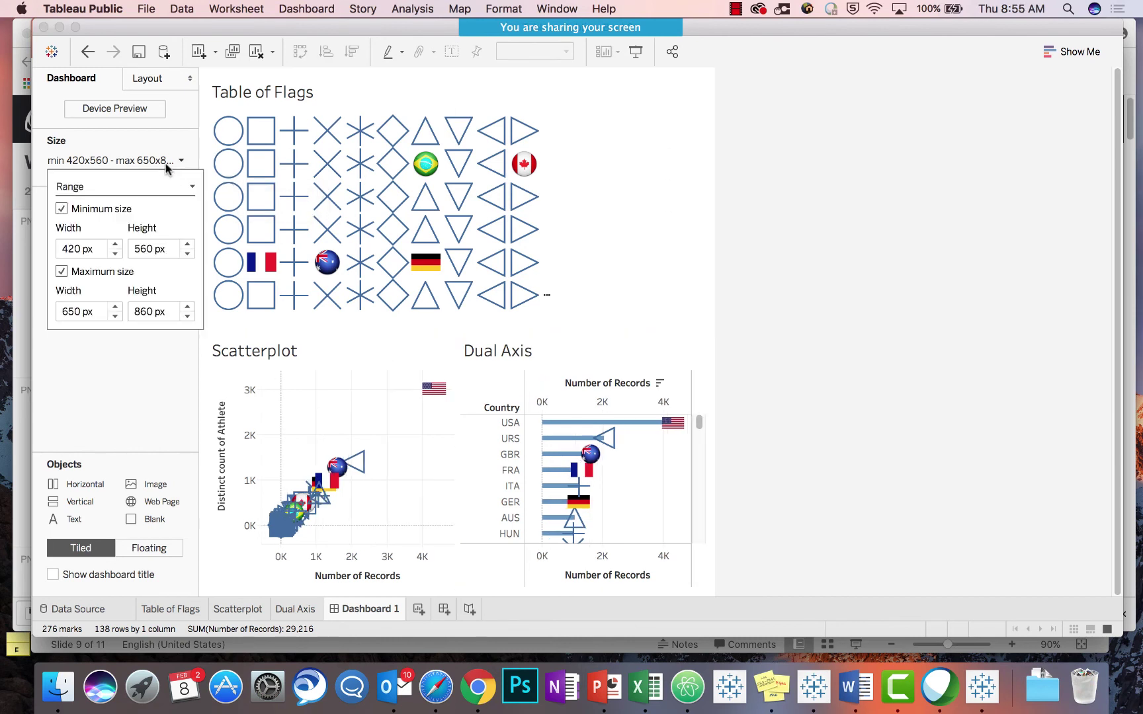
left_click(157, 188)
left_click(137, 217)
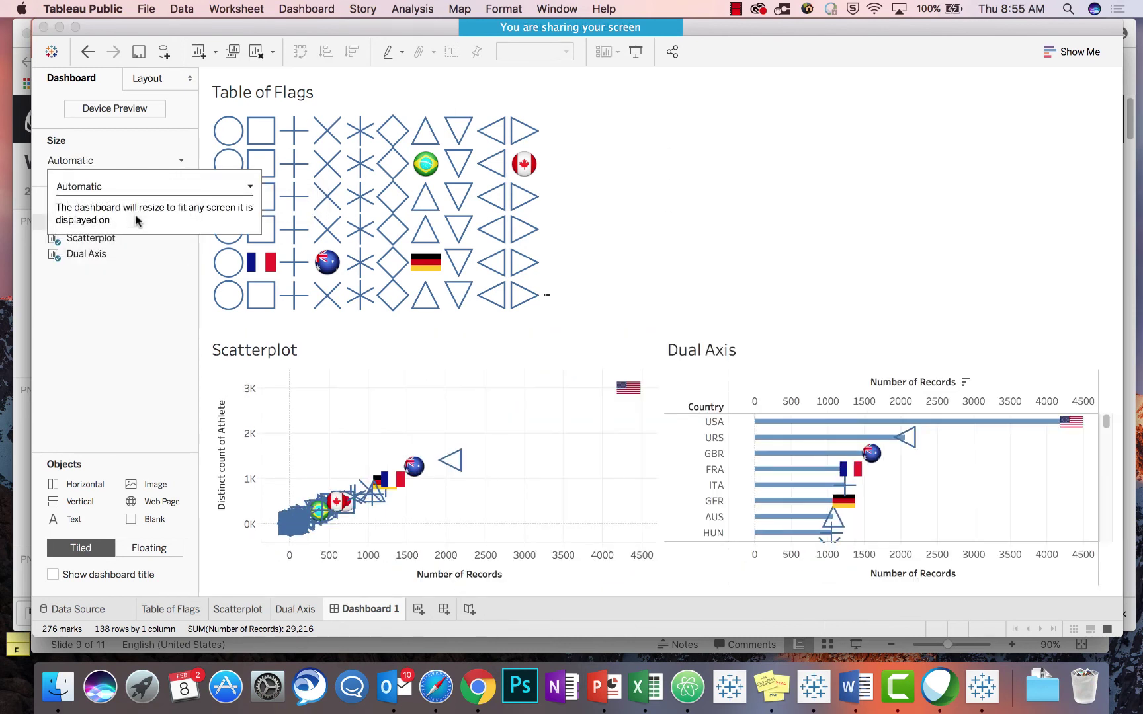
left_click(759, 245)
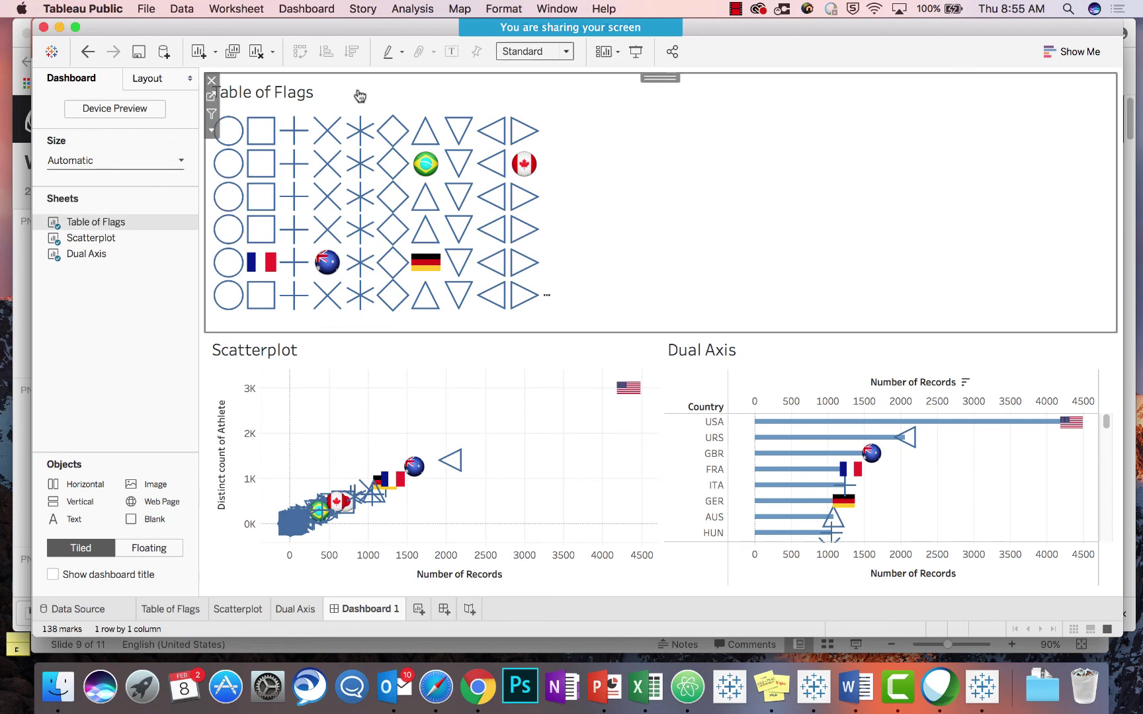
Fit the Table of Flags to Entire View and slightly reduce its height above the two charts
left_click(212, 130)
mouse_move(301, 183)
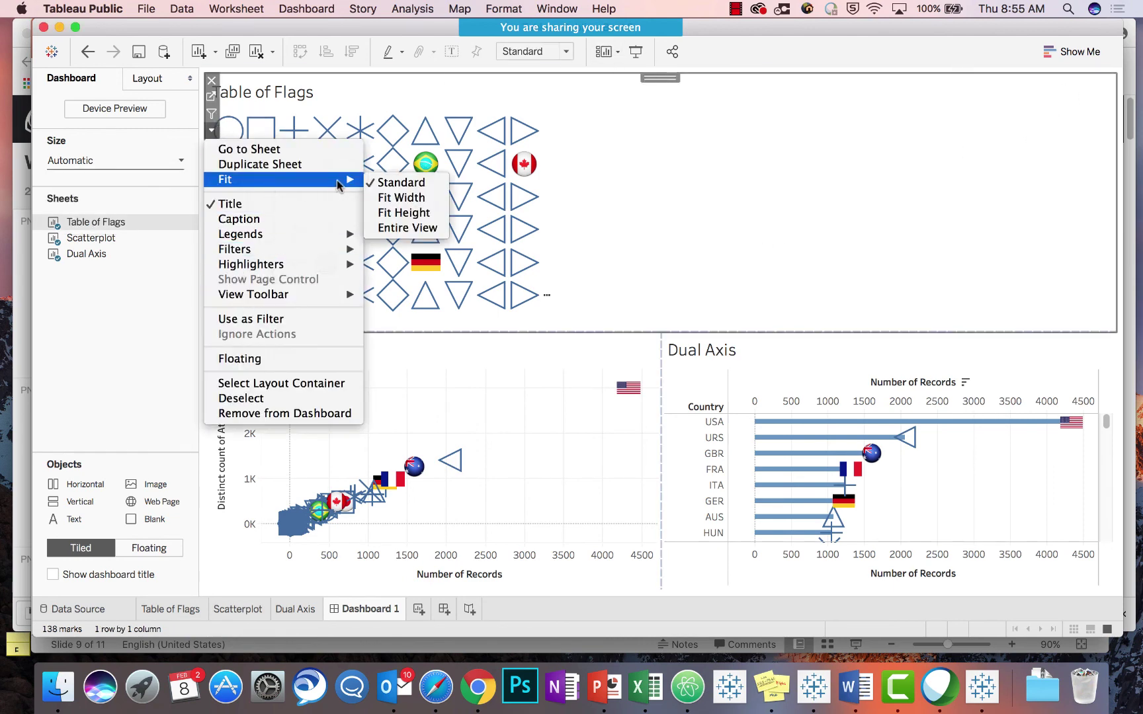
left_click(400, 228)
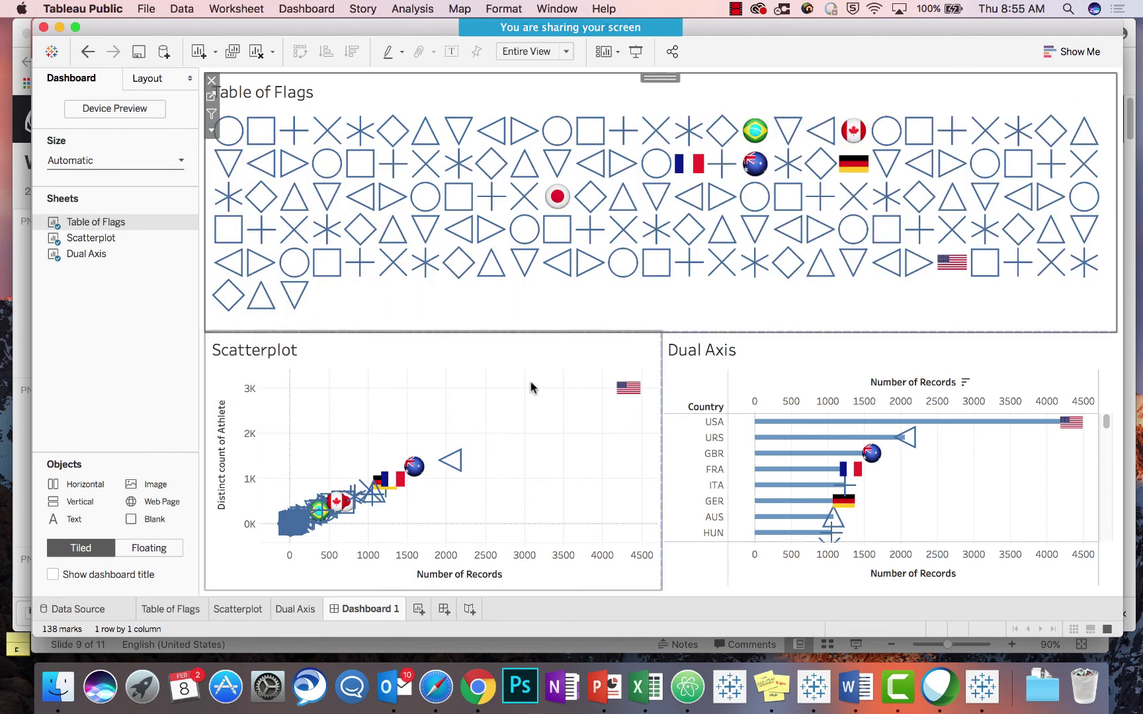
left_click(533, 353)
left_click_drag(533, 330, 533, 316)
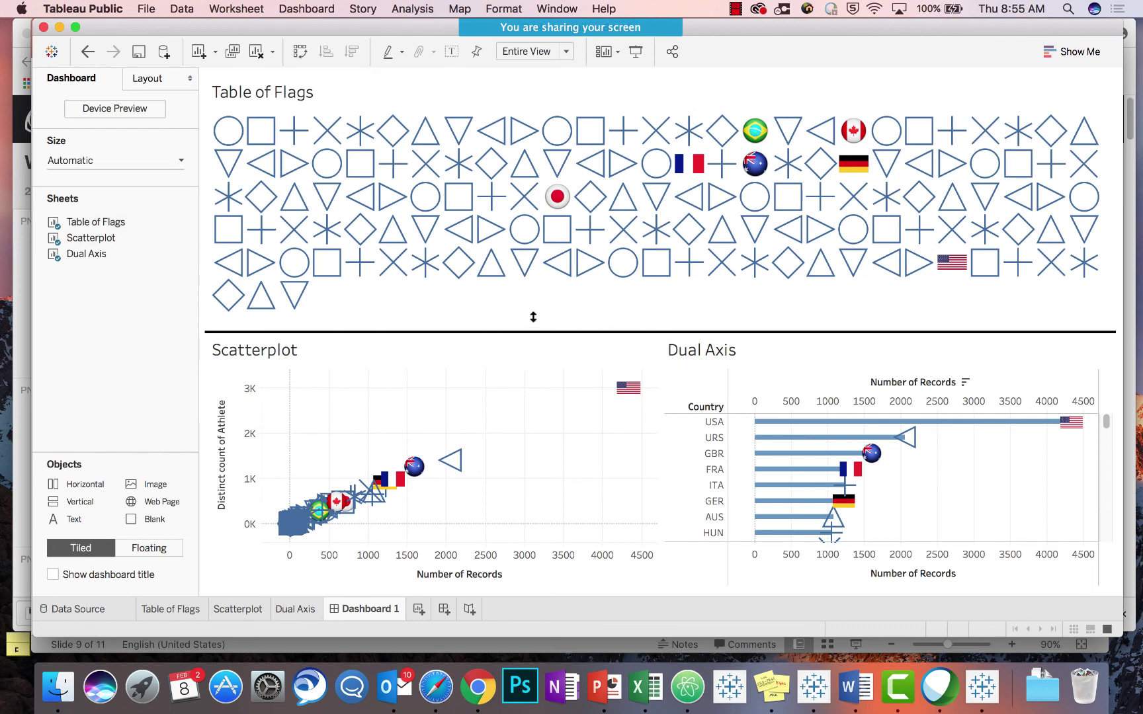
left_click(447, 297)
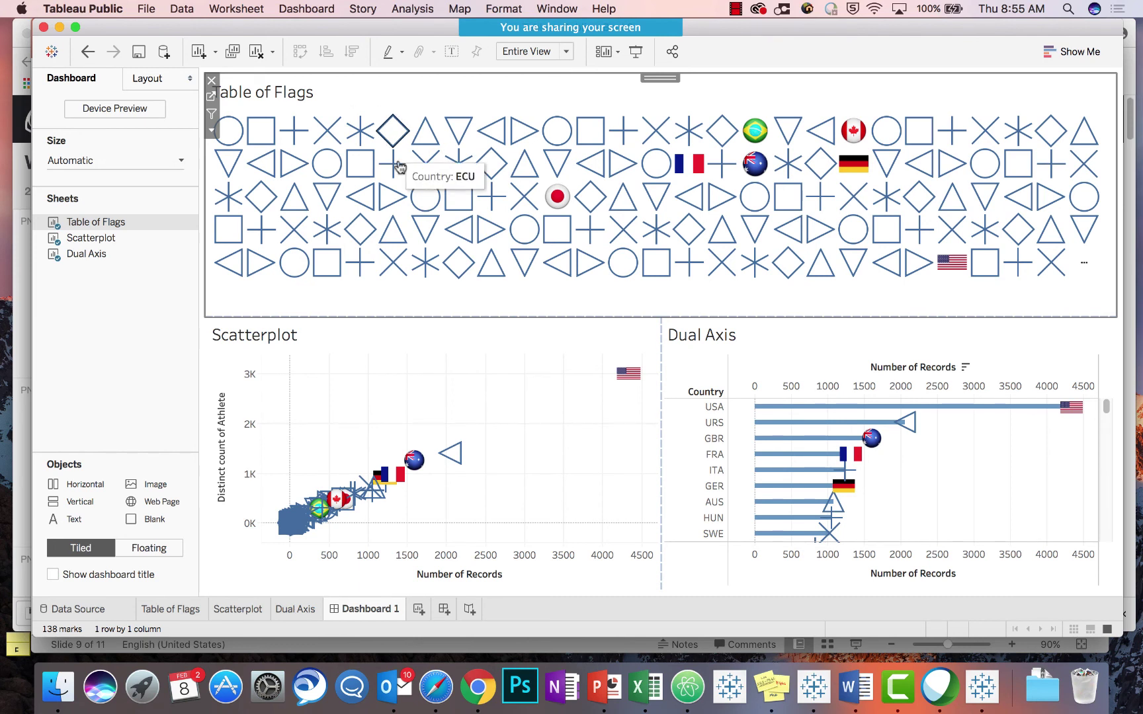
Use the Table of Flags as a dashboard filter and try it with the Brazil, France and Japan flags
left_click(213, 115)
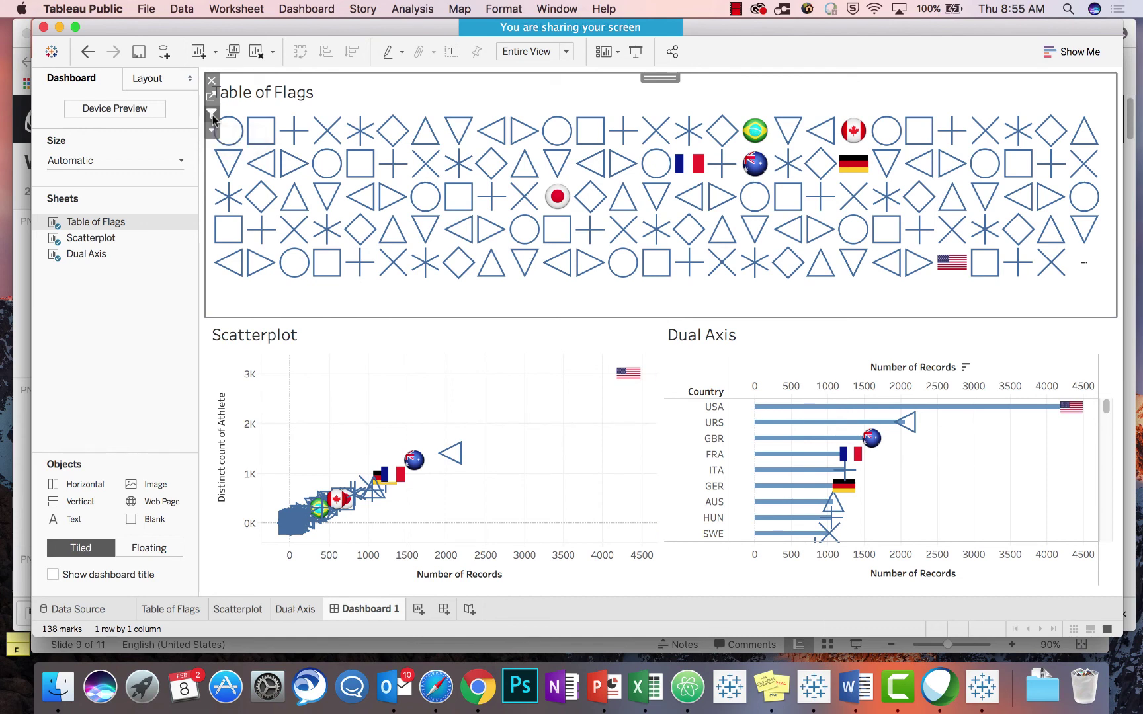
left_click(757, 139)
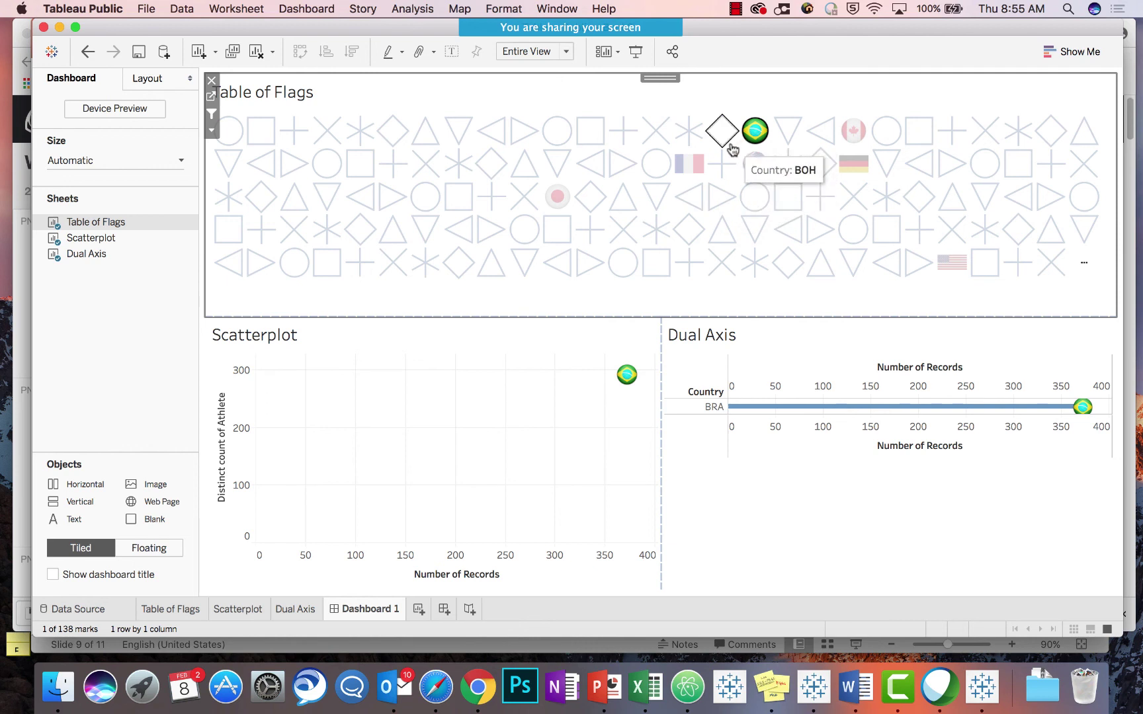
left_click(699, 166)
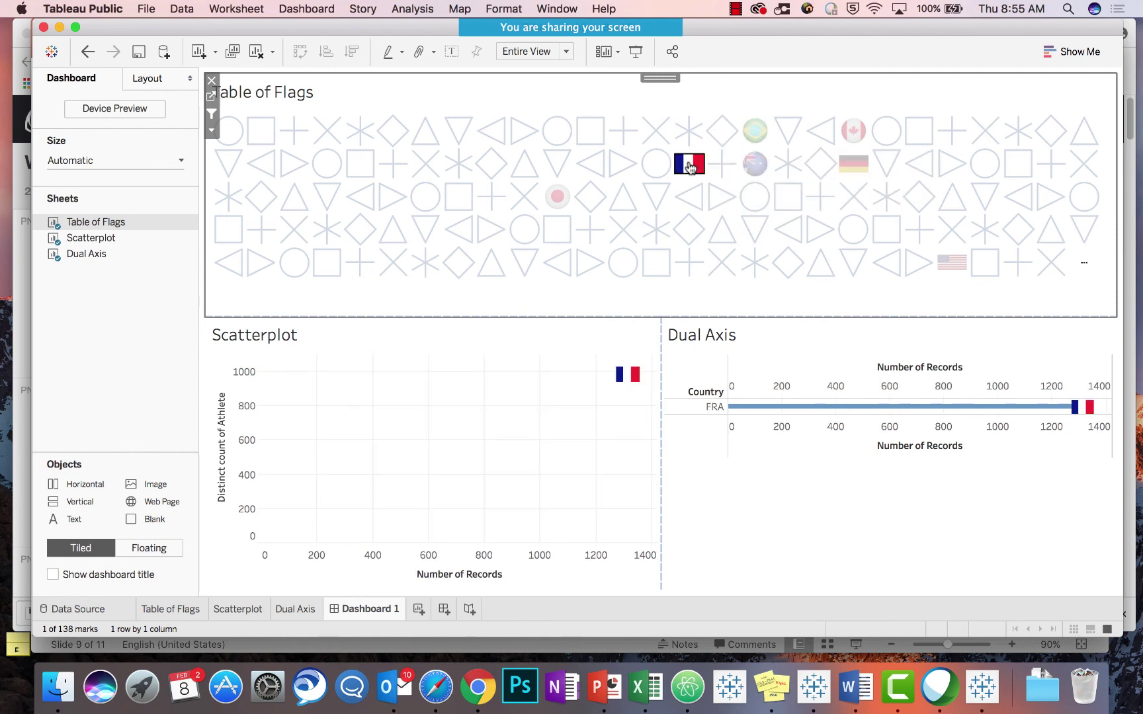
left_click(558, 197)
left_click(753, 136)
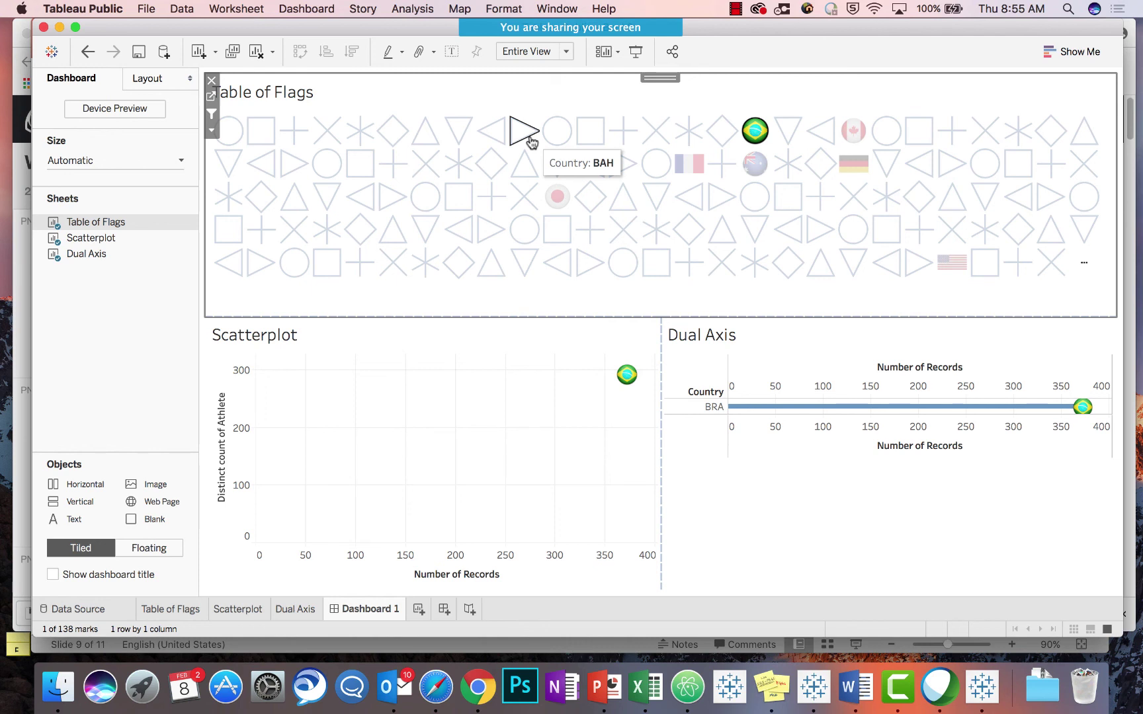
Filter both charts in turn by the Germany, Japan, Canada and USA flags to check the filter's effect
left_click(853, 139)
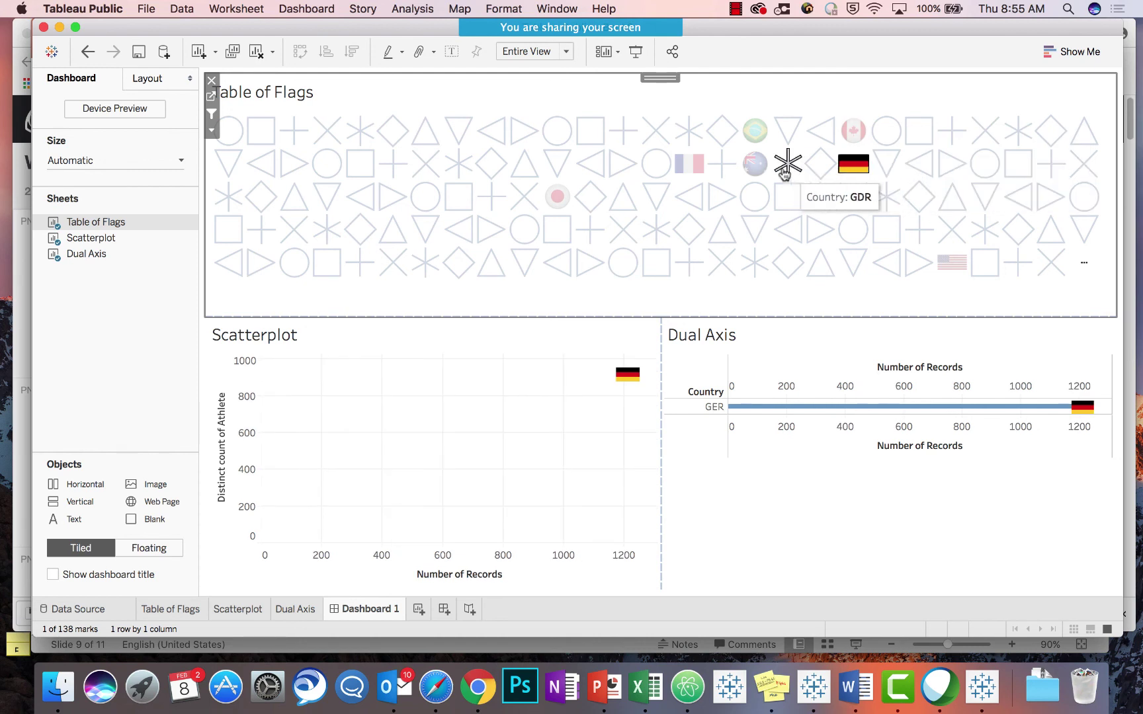
mouse_move(689, 180)
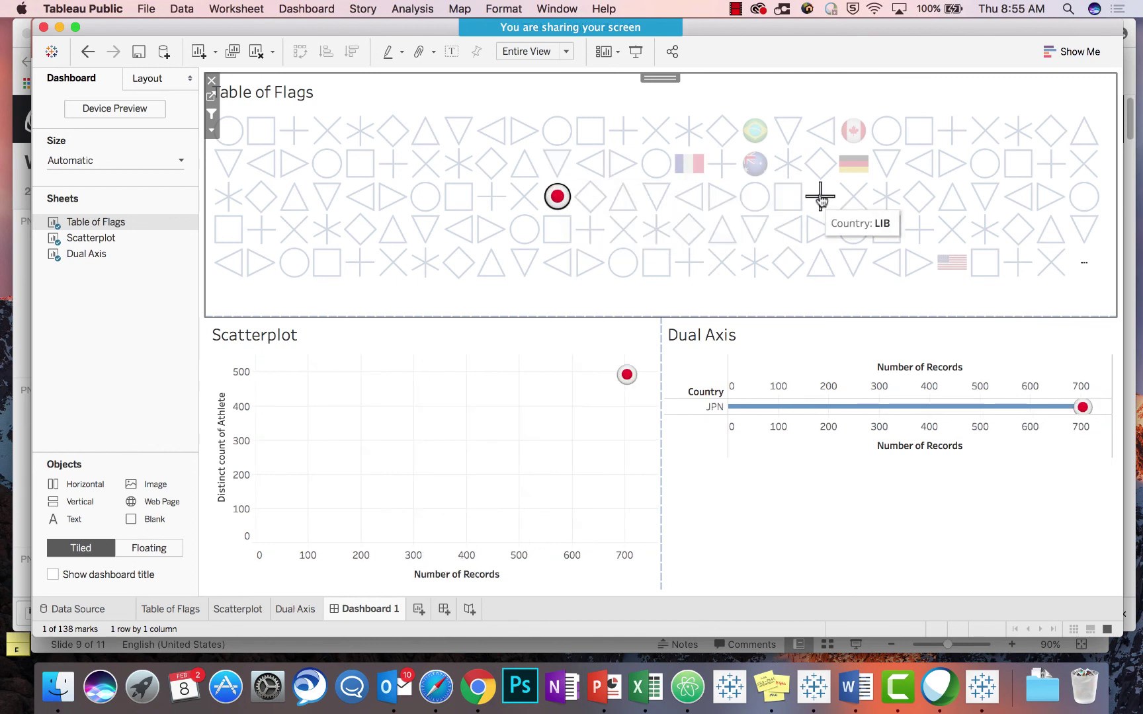
left_click(850, 165)
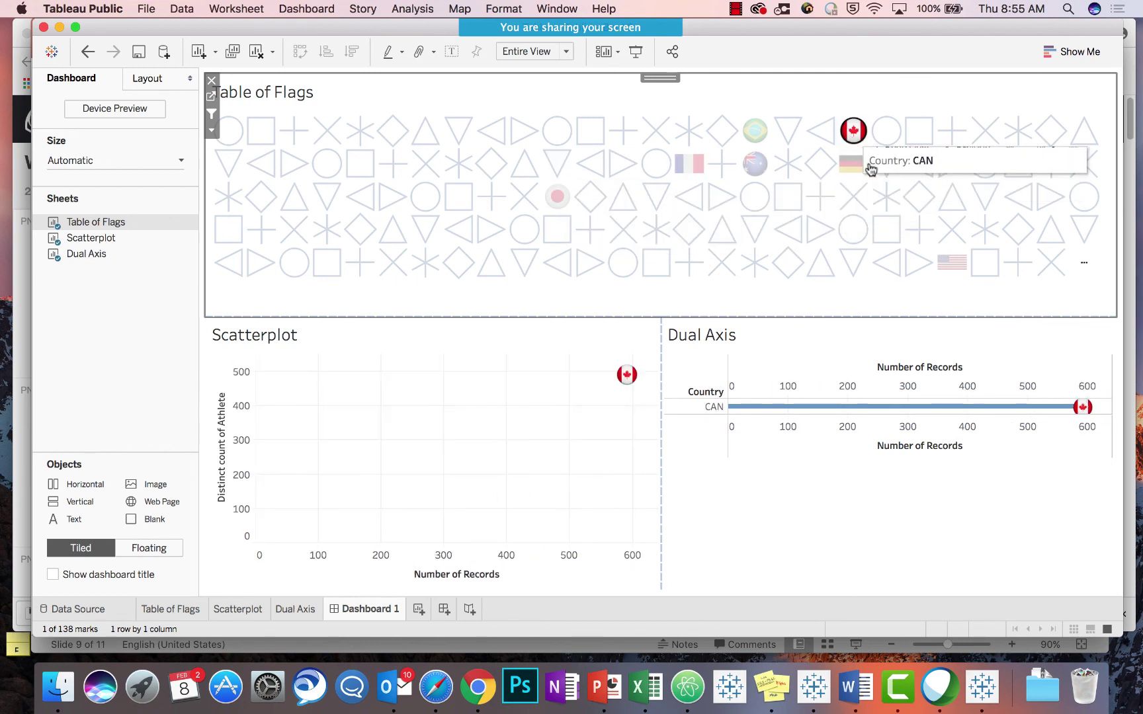
left_click(951, 262)
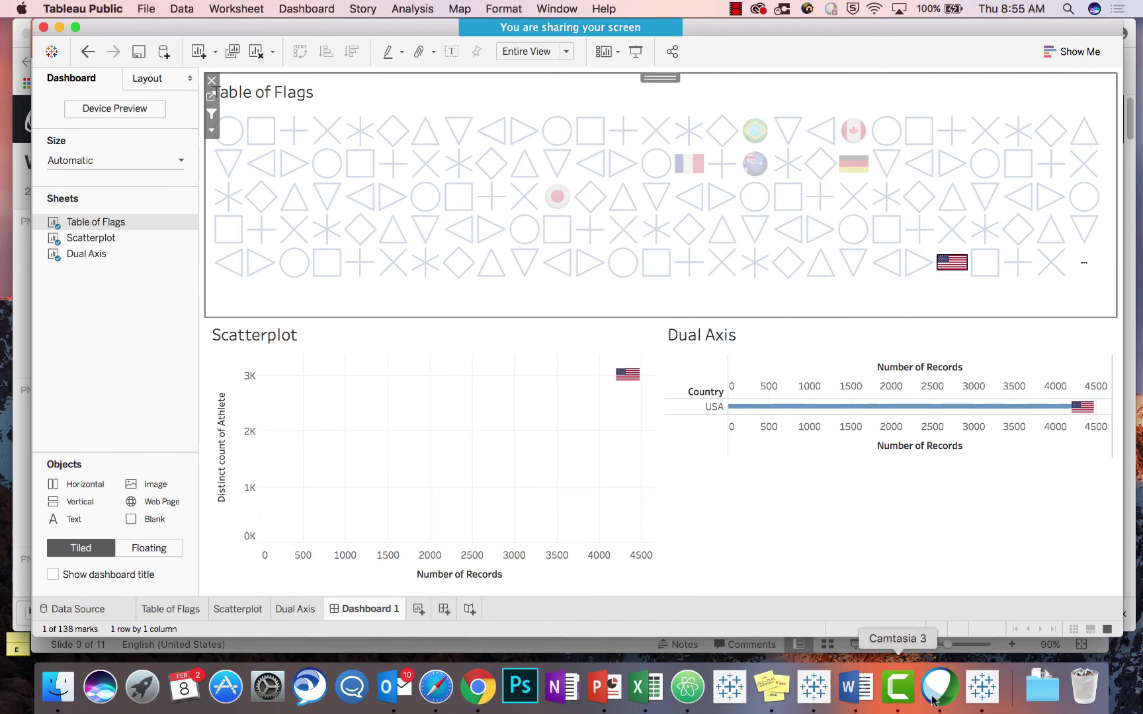
Switch to PowerPoint and advance to the "Shape Shifters: 10 Tips for Using Shapes in Tableau" slide
left_click(606, 689)
key("Down")
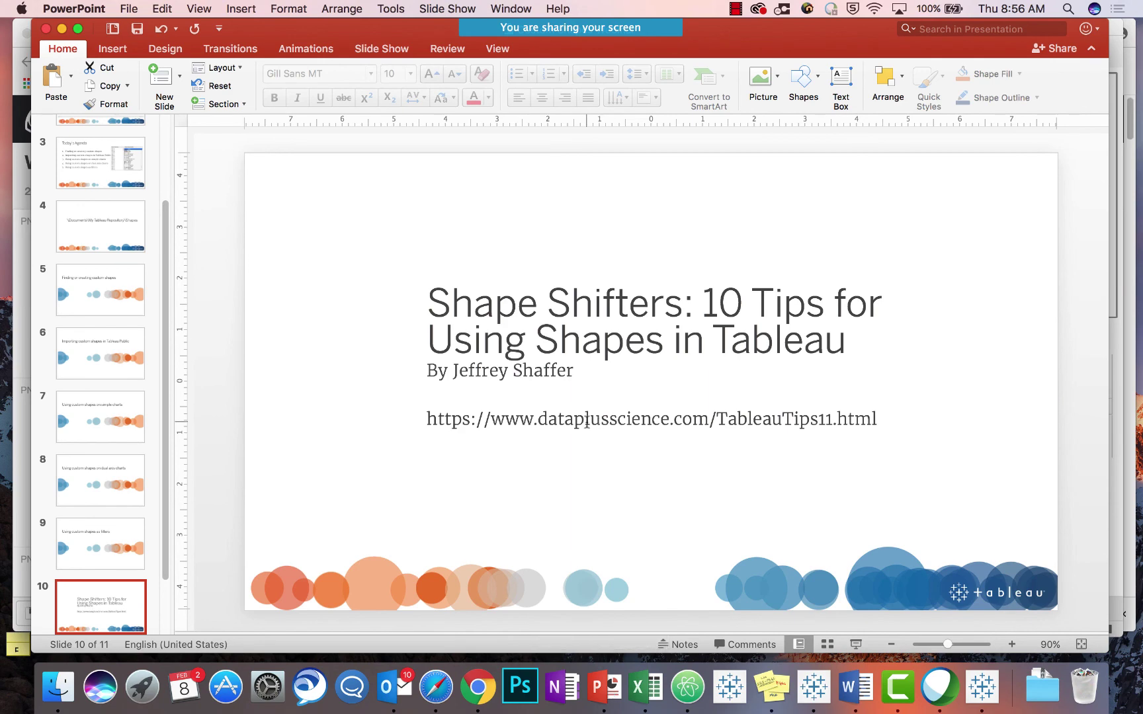
left_click(981, 688)
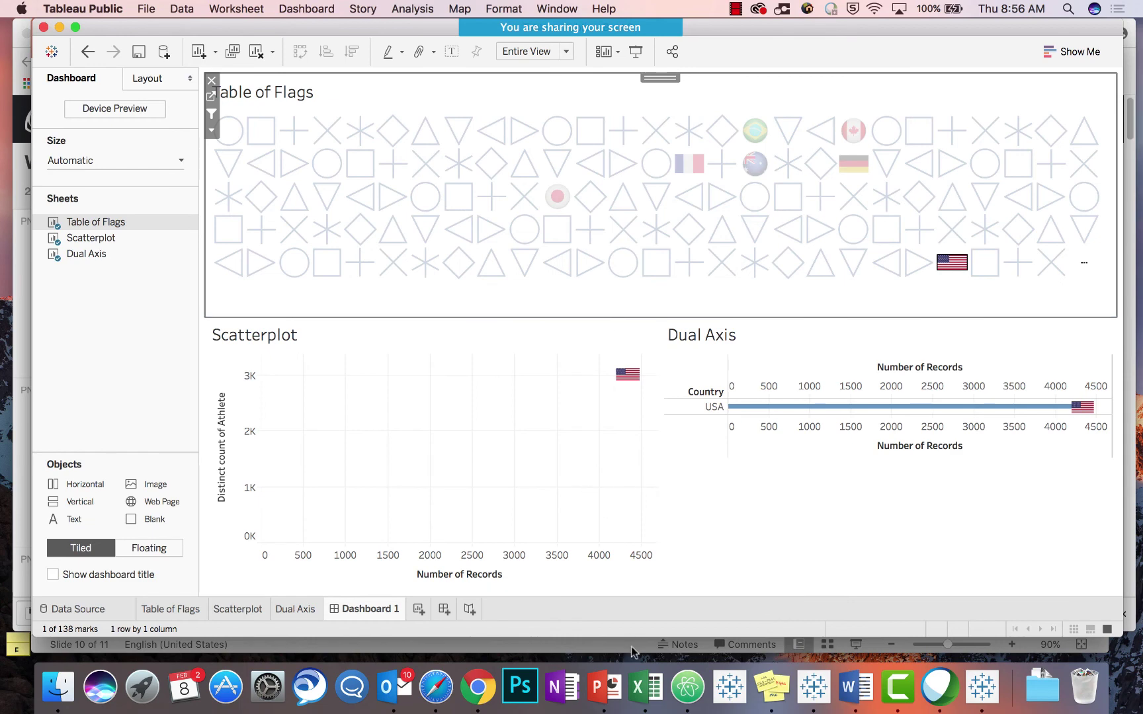
left_click(606, 676)
left_click(429, 418)
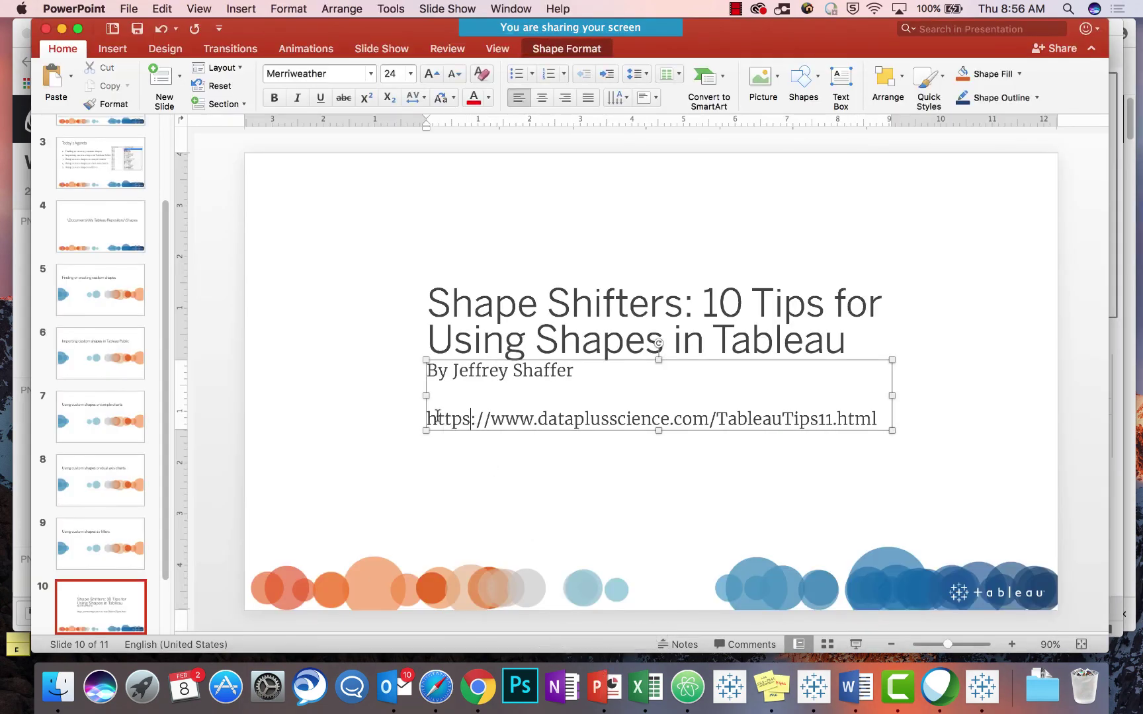
left_click_drag(427, 418, 776, 424)
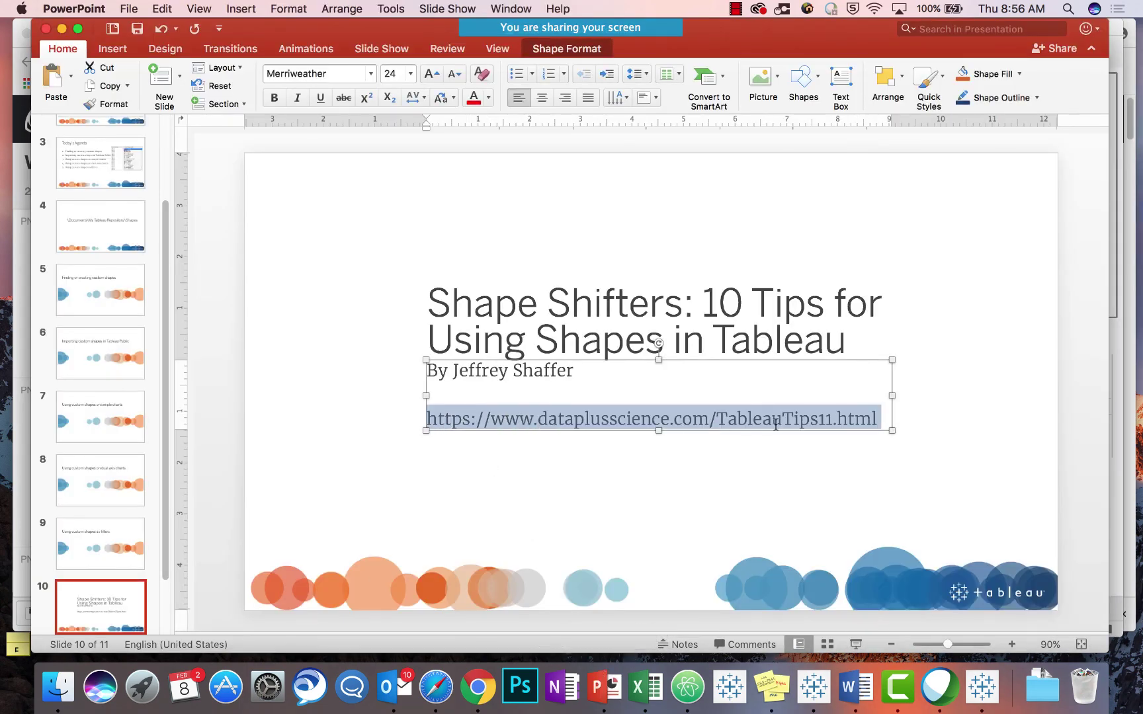
key("super+c")
left_click(639, 419)
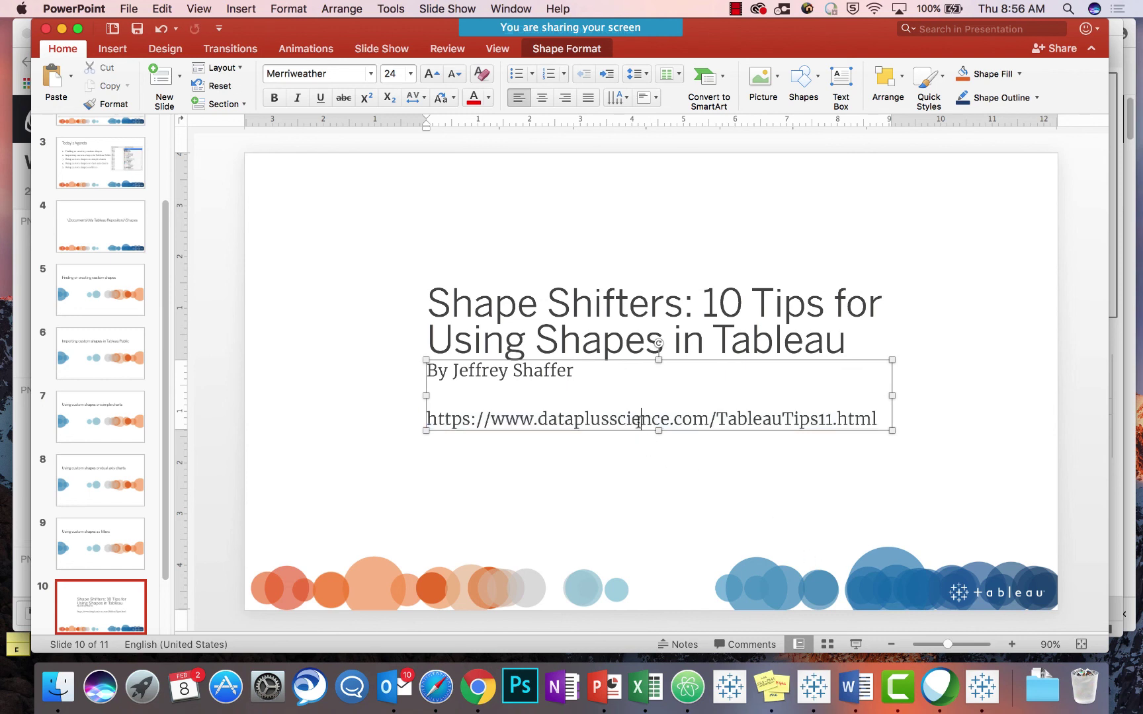